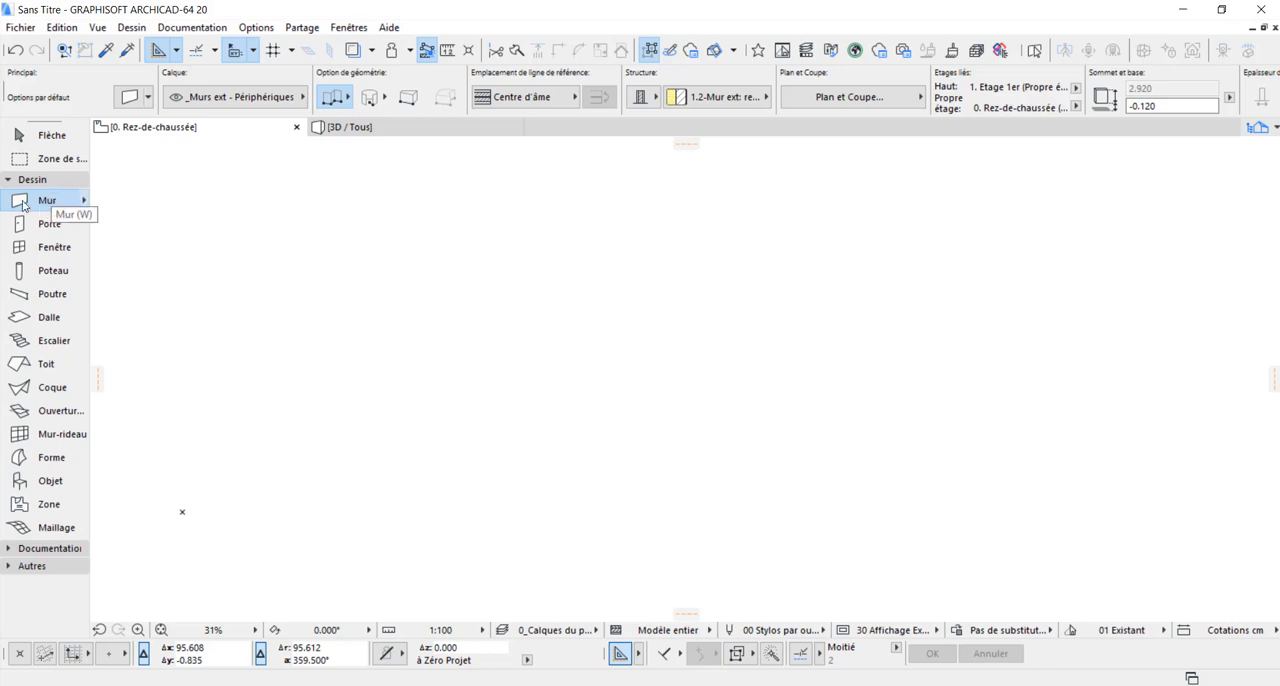
# - Open the default wall settings and choose the basic structure type
pyautogui.doubleClick(48, 204)
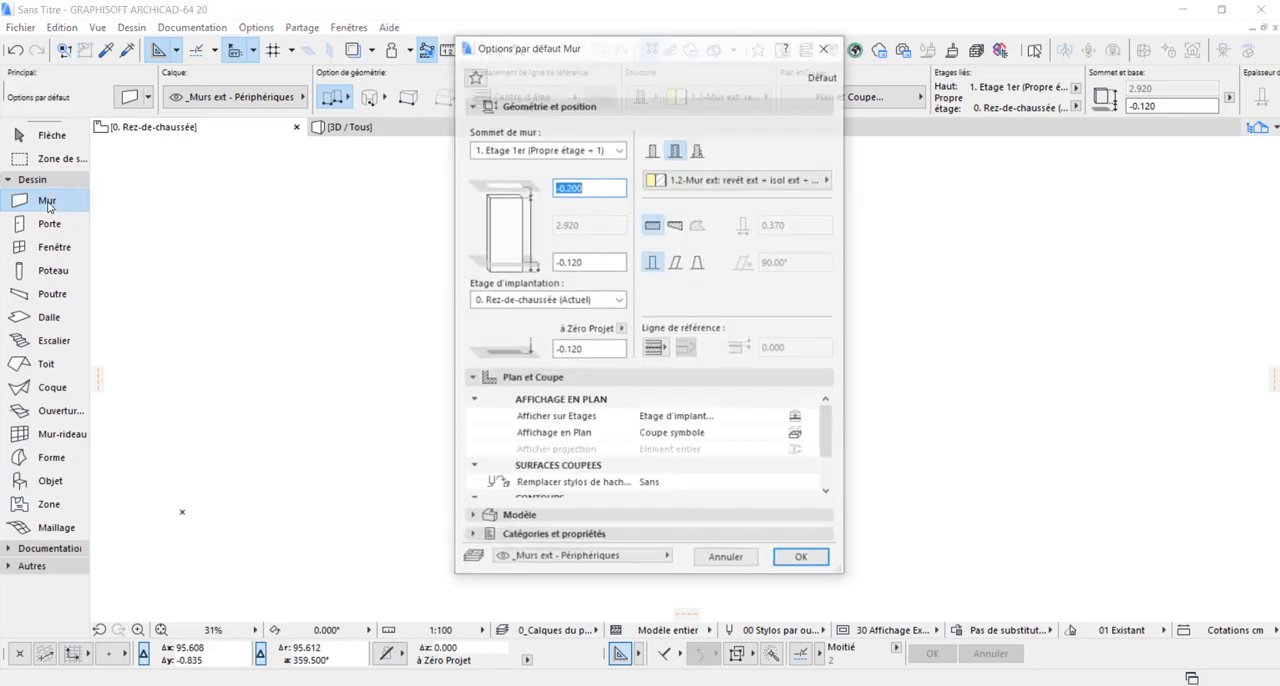
pyautogui.moveTo(595, 50); pyautogui.dragTo(517, 62)
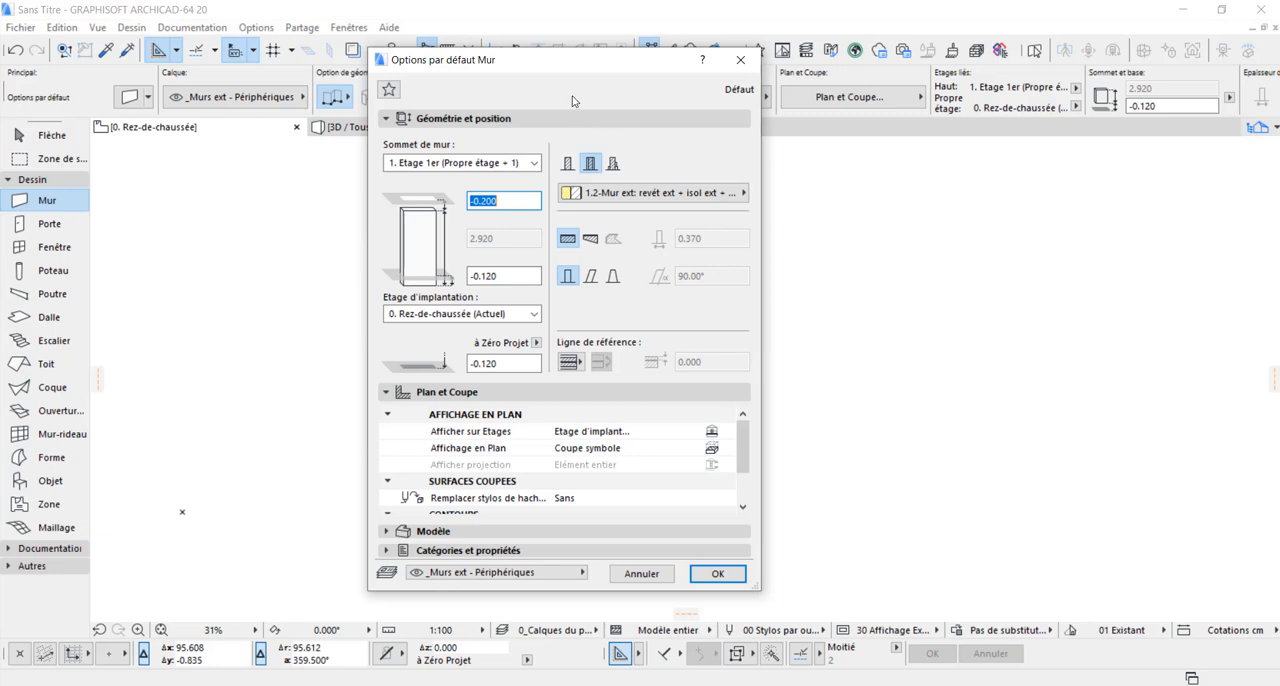
pyautogui.moveTo(554, 67); pyautogui.dragTo(494, 60)
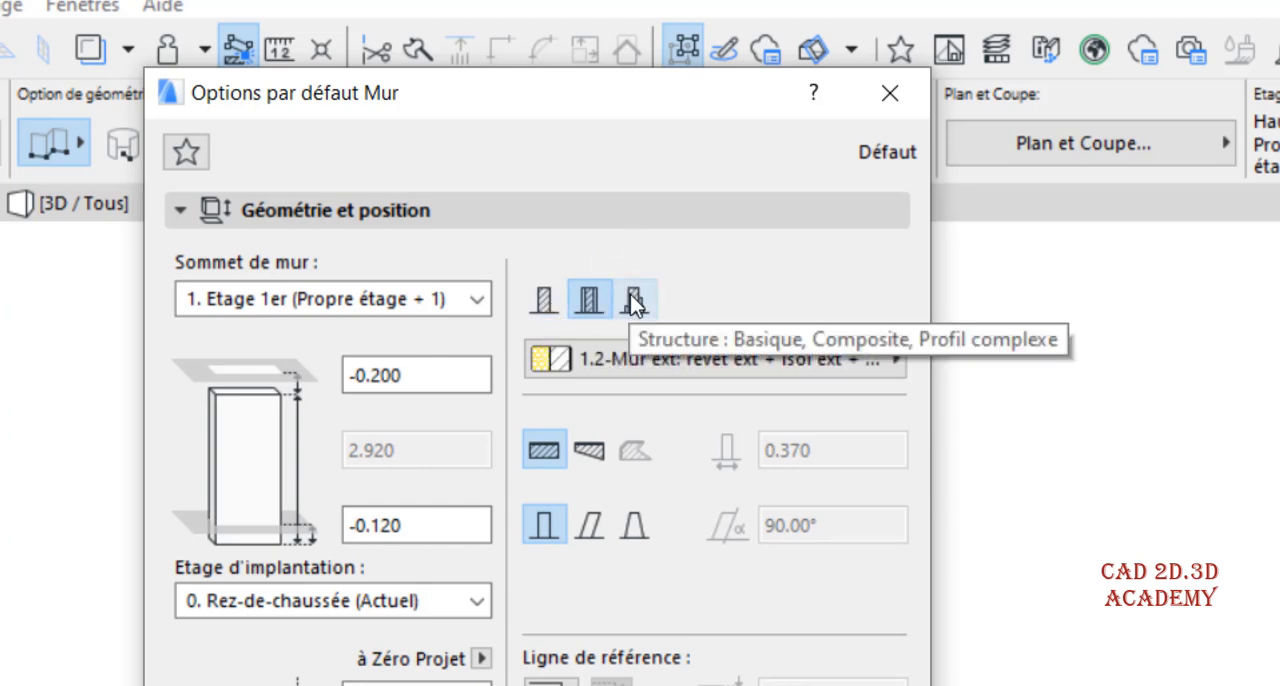
pyautogui.click(541, 301)
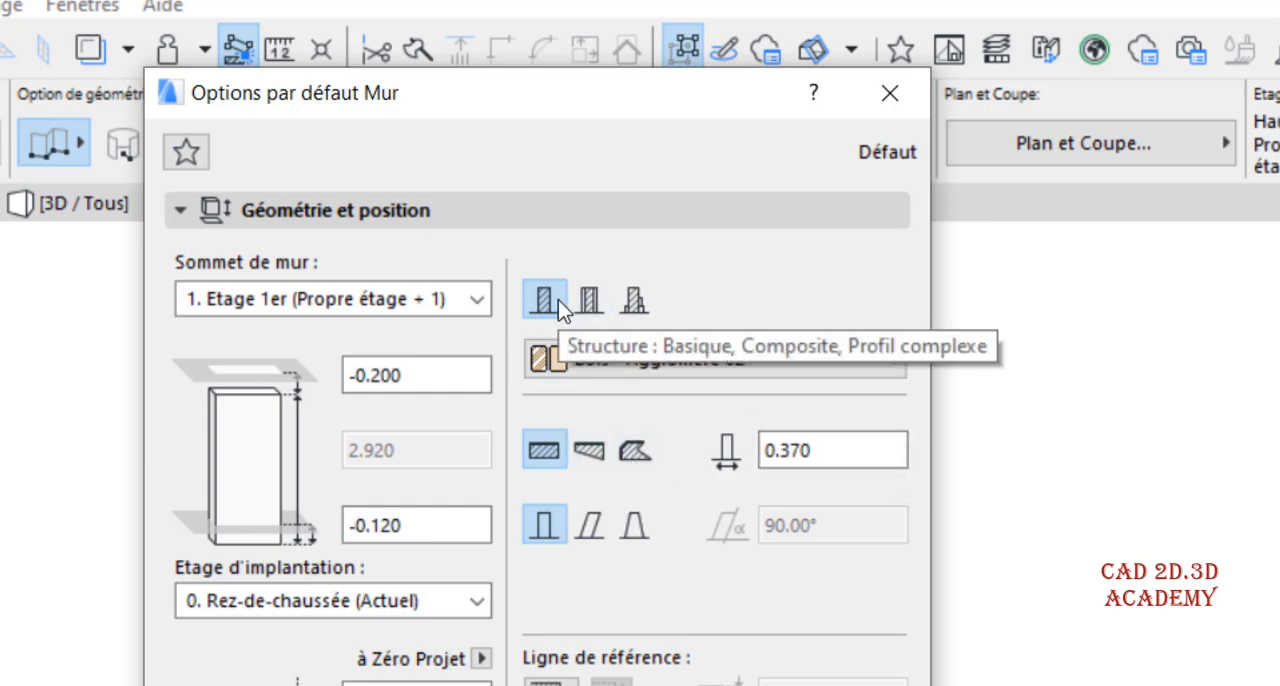
# - Try the composite wall structure and return to the basic structure
pyautogui.click(842, 451)
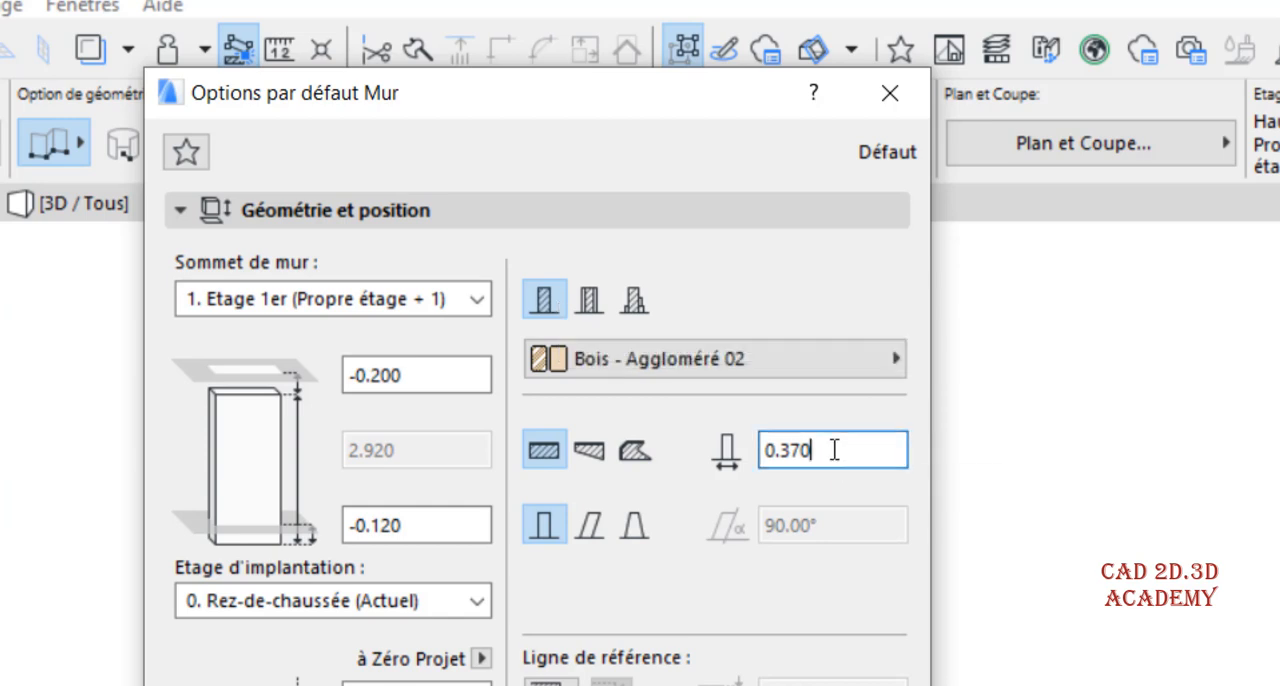
pyautogui.moveTo(842, 451); pyautogui.dragTo(760, 450)
pyautogui.click(582, 308)
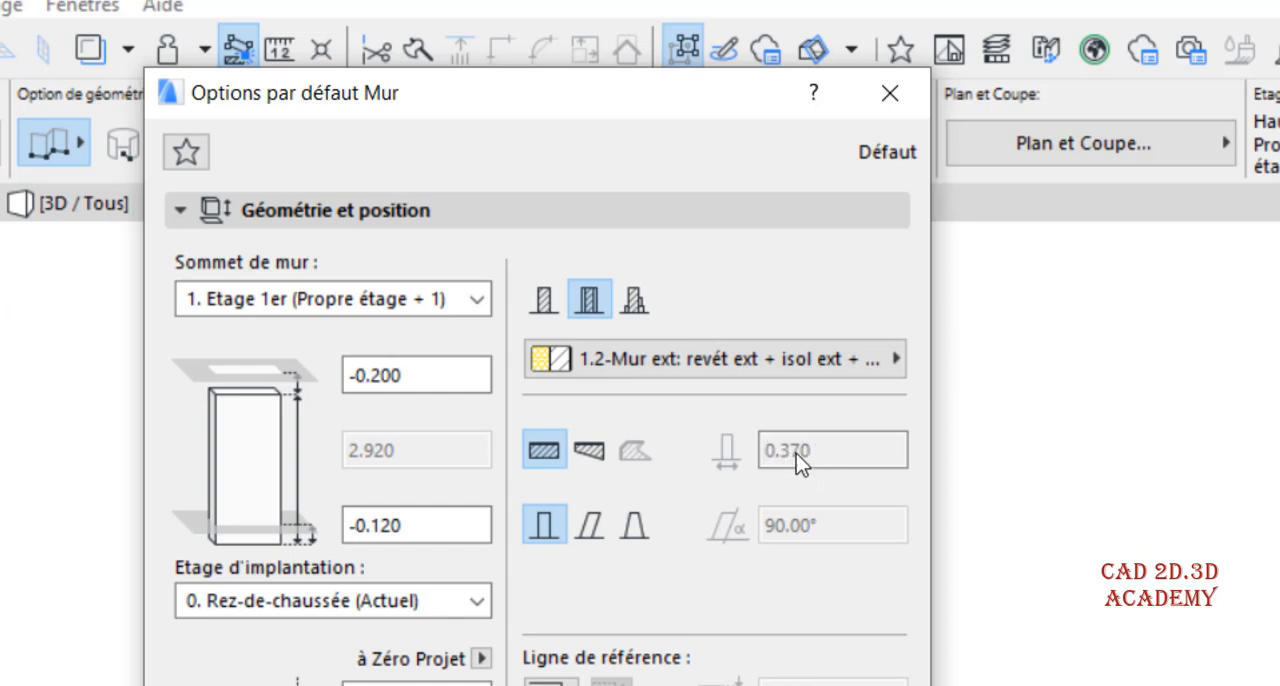
pyautogui.click(545, 300)
# - Set the basic wall's thickness to 0.200
pyautogui.click(823, 449)
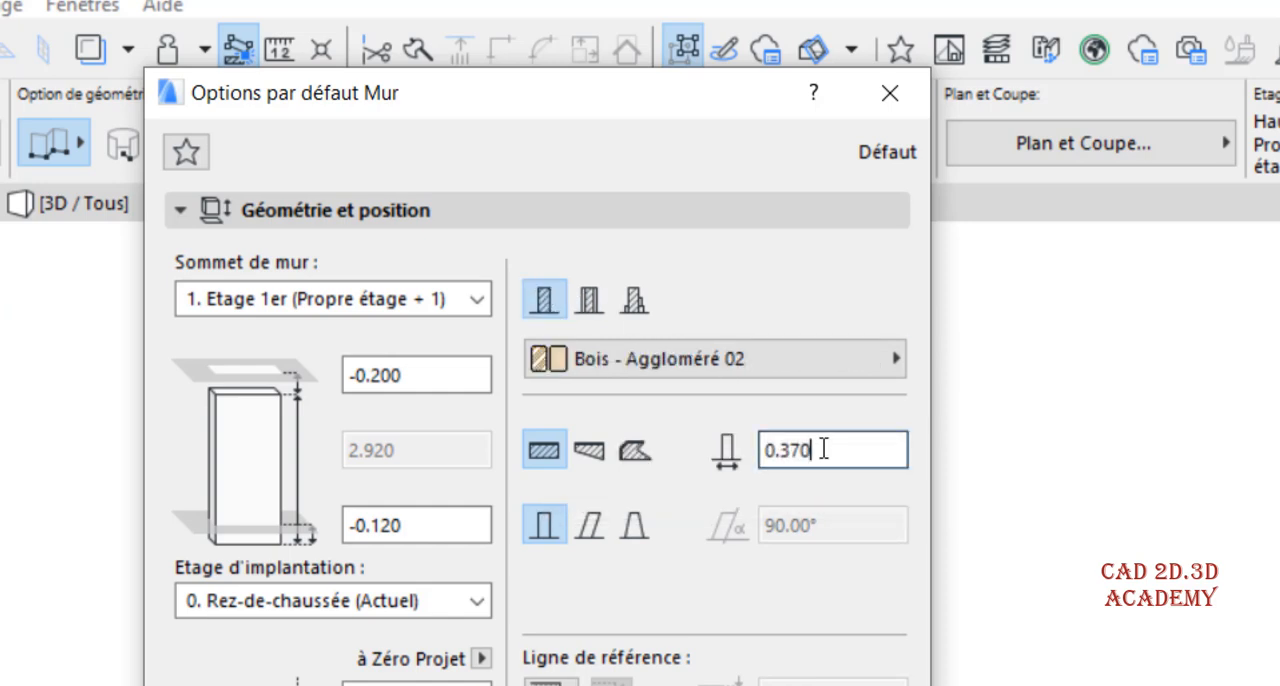
pyautogui.moveTo(823, 449); pyautogui.dragTo(751, 471)
pyautogui.write('0.')
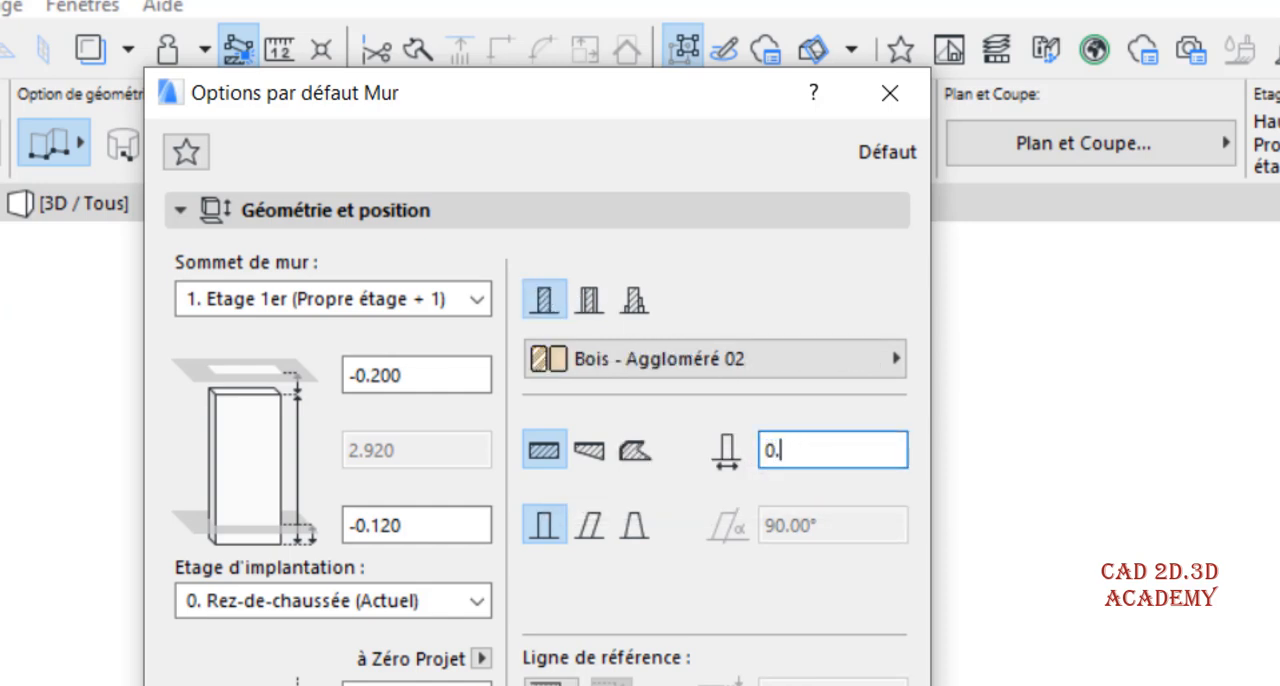
pyautogui.write('200')
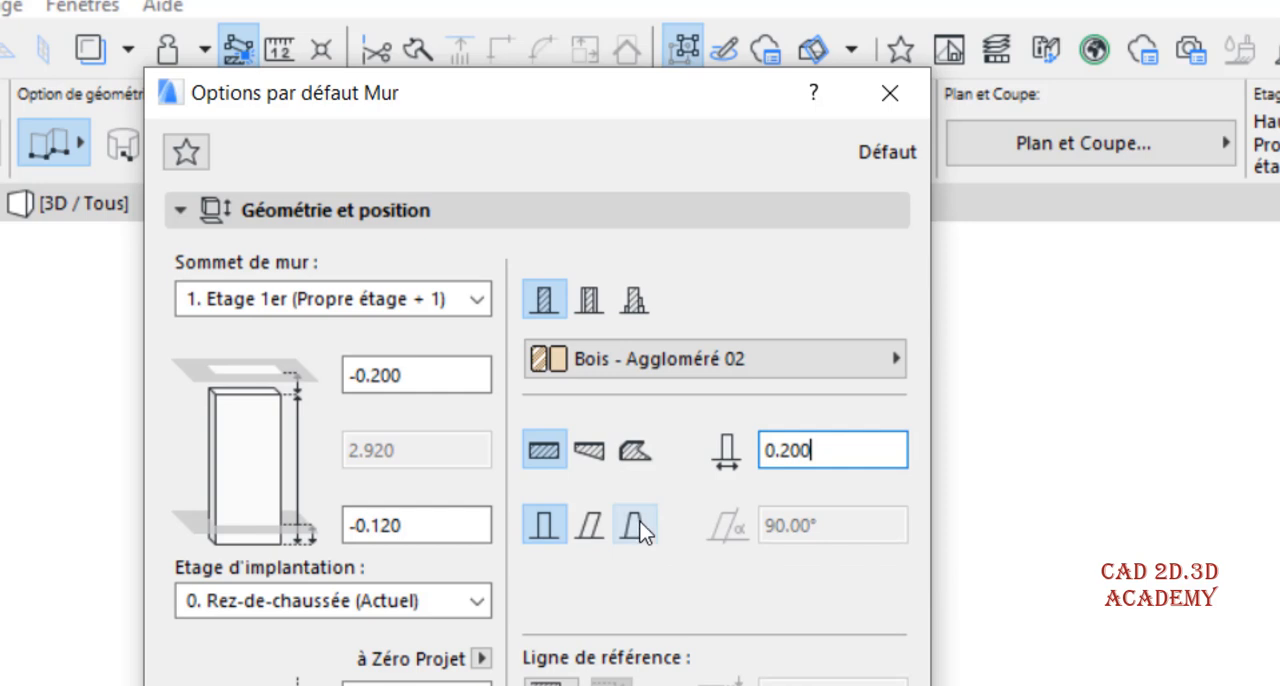
# - Try the slanted and double-slanted wall complexities and return to the straight wall
pyautogui.click(597, 530)
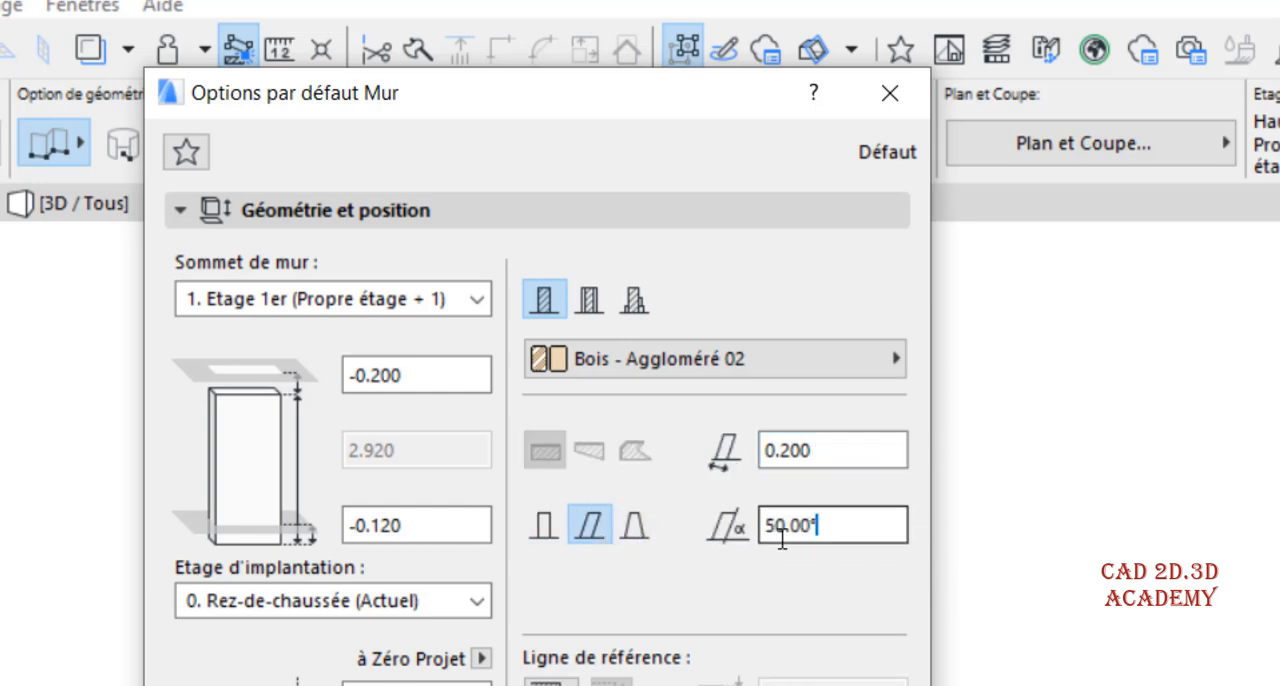
pyautogui.doubleClick(804, 537)
pyautogui.click(637, 530)
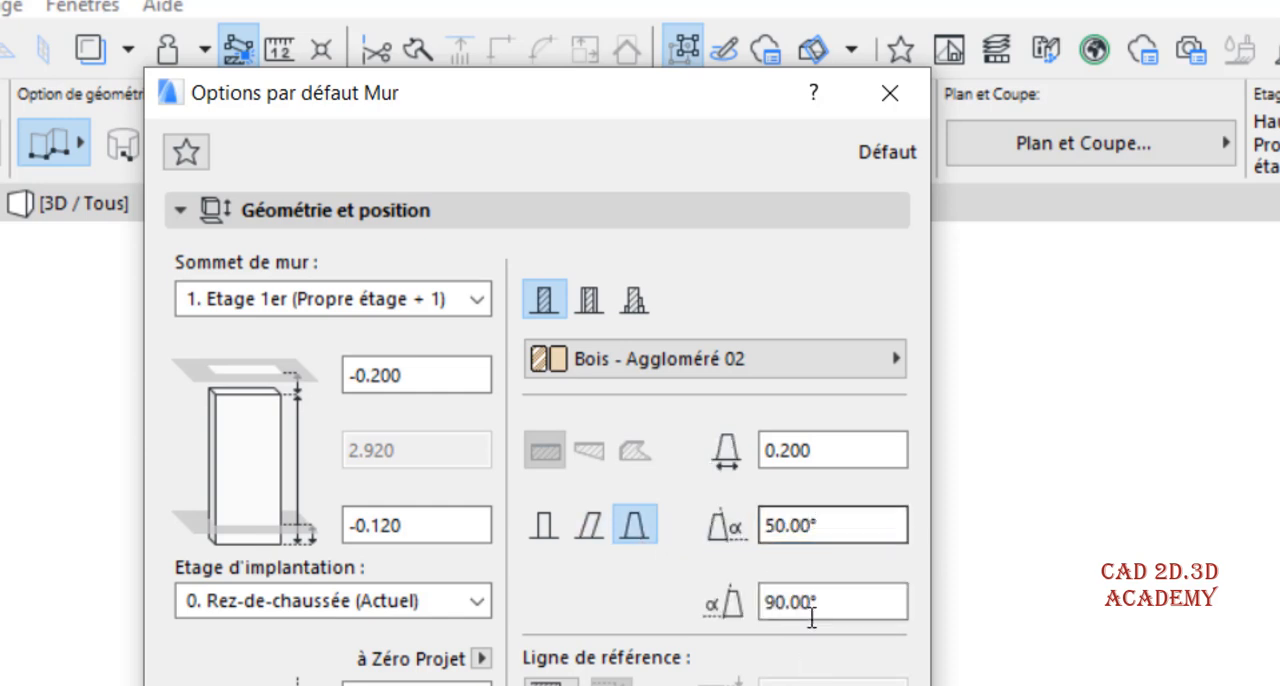
pyautogui.press('Tab')
pyautogui.click(545, 525)
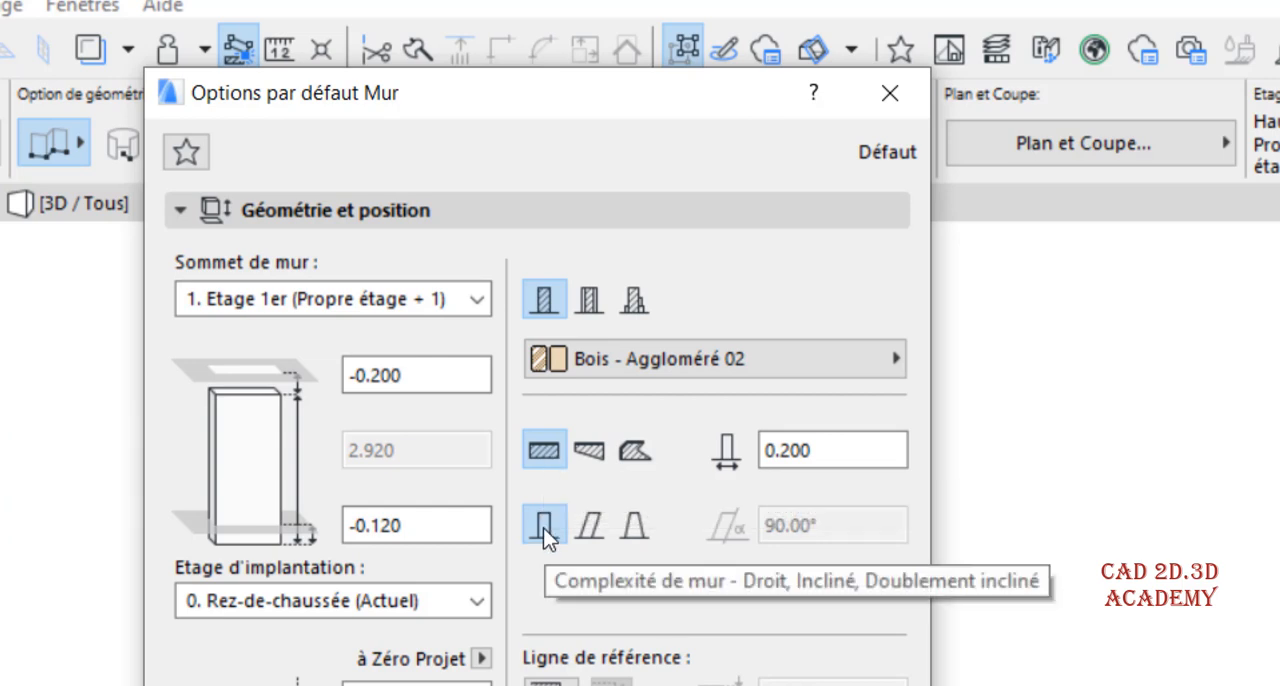
# - Check the building material list, keep Bois - Aggloméré 02 and apply the default wall settings
pyautogui.click(629, 356)
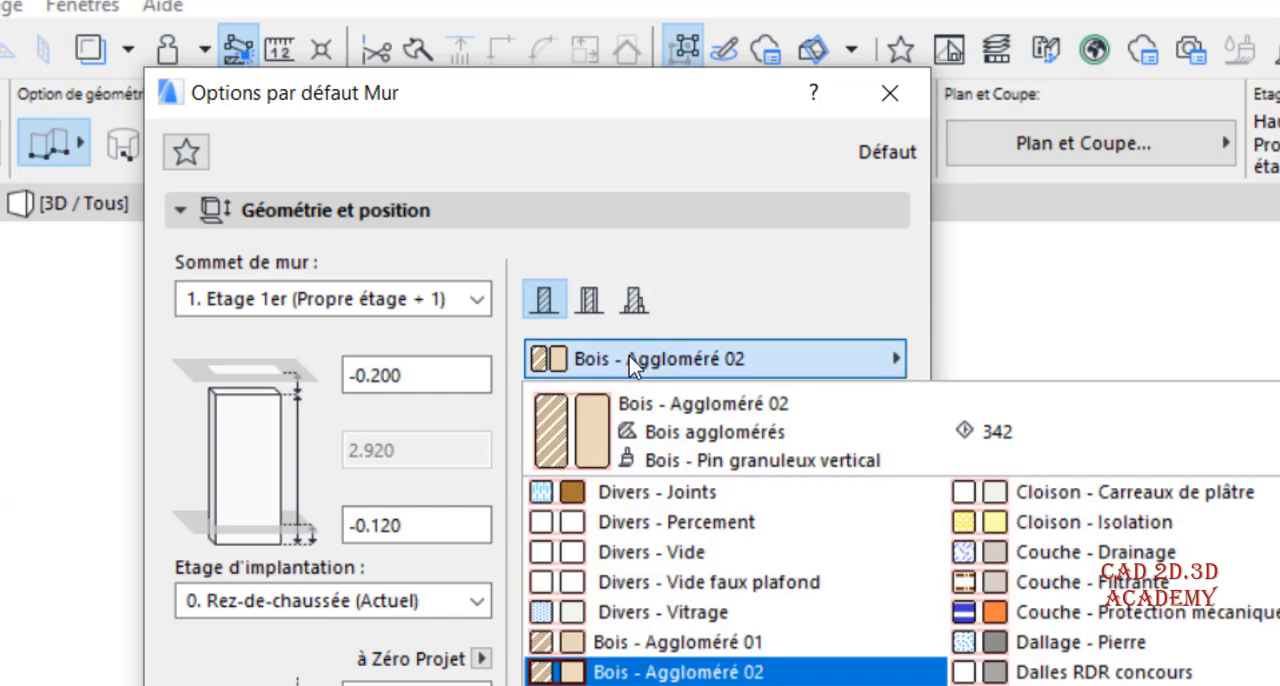
pyautogui.click(669, 368)
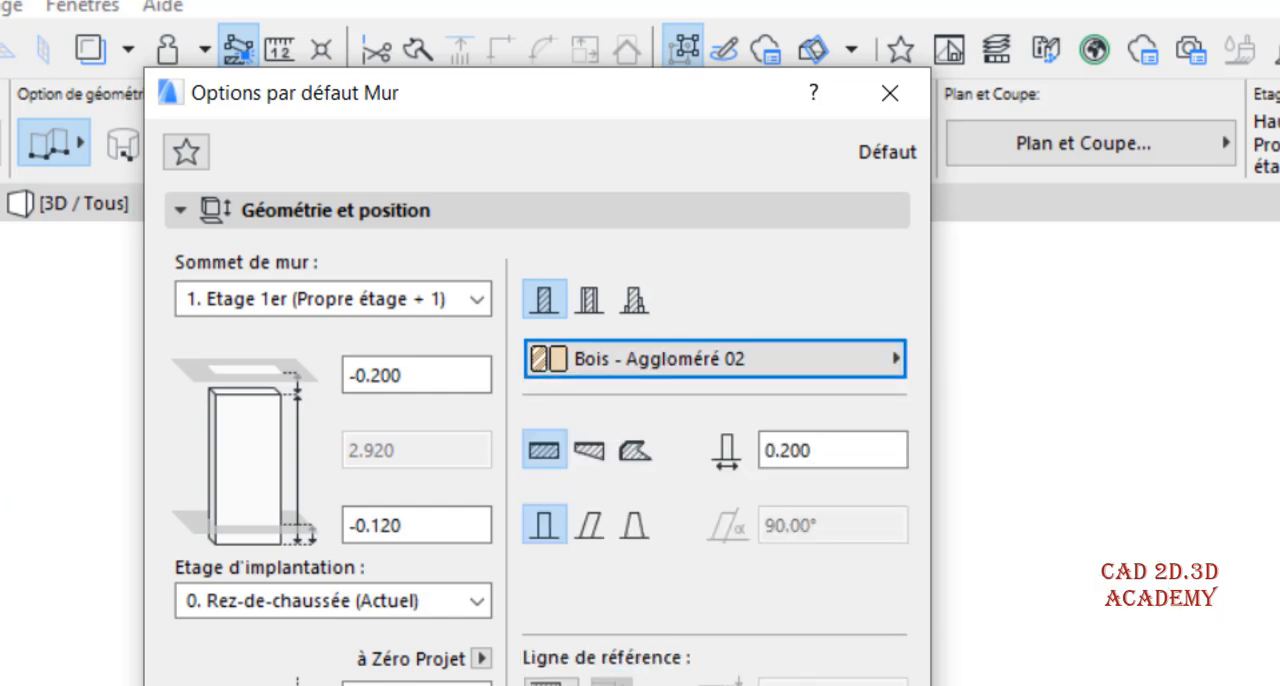
pyautogui.press('Tab')
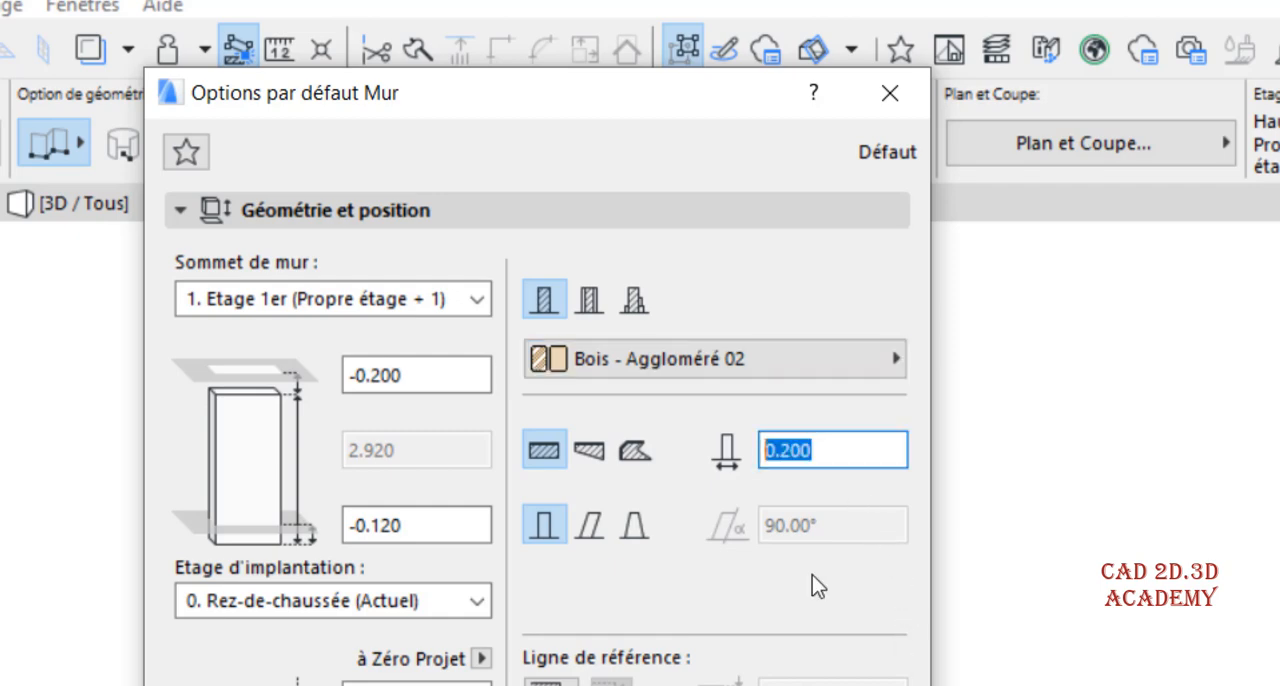
pyautogui.press('Return')
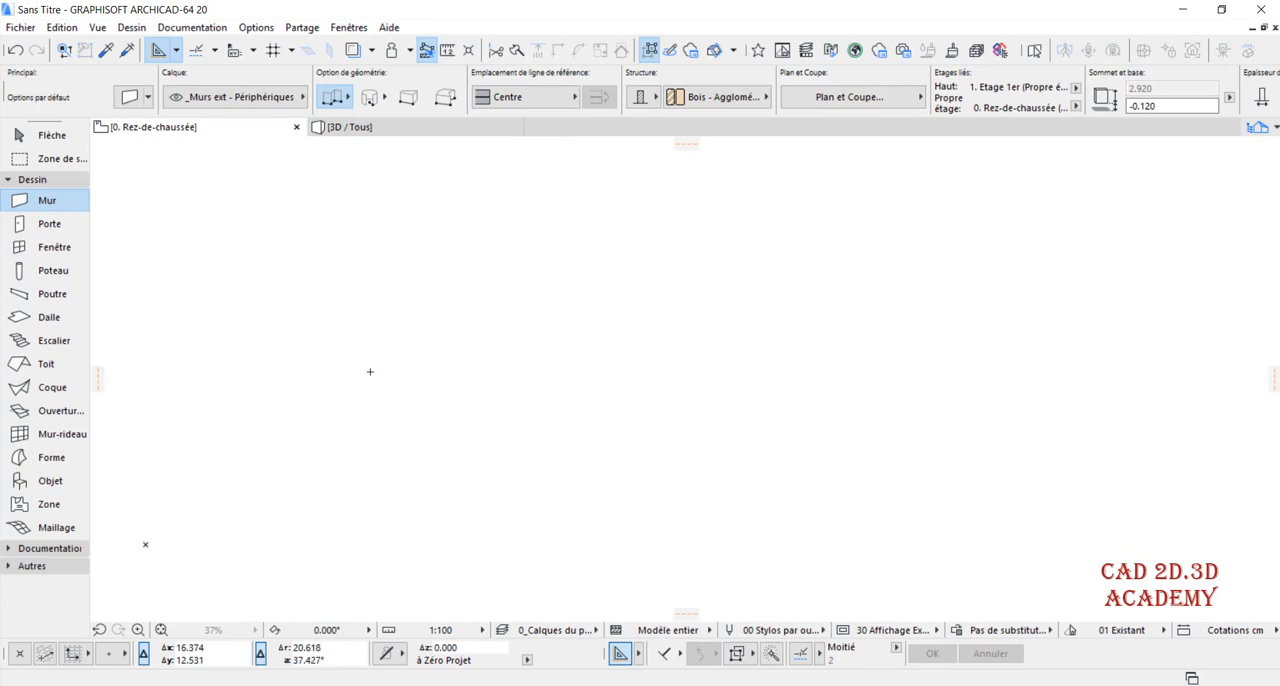
# - Draw a horizontal wall 5 m long using the single-wall geometry and the Face extérieure reference line
pyautogui.click(339, 354)
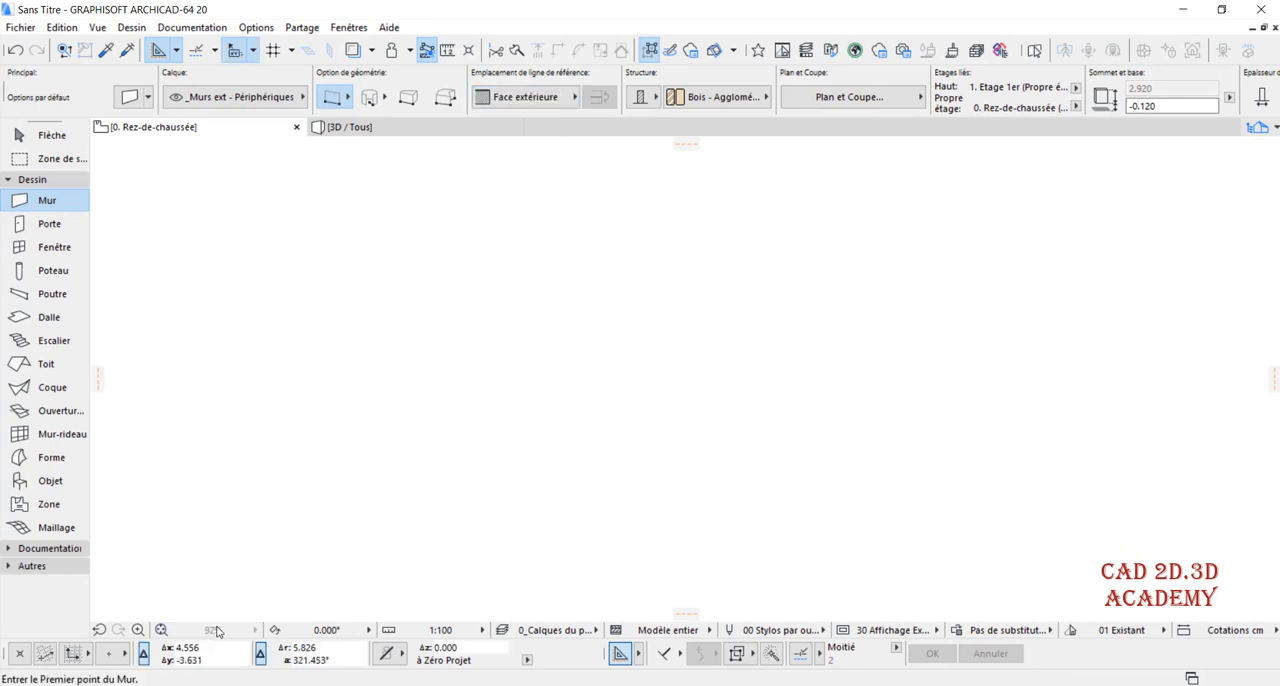
pyautogui.click(366, 411)
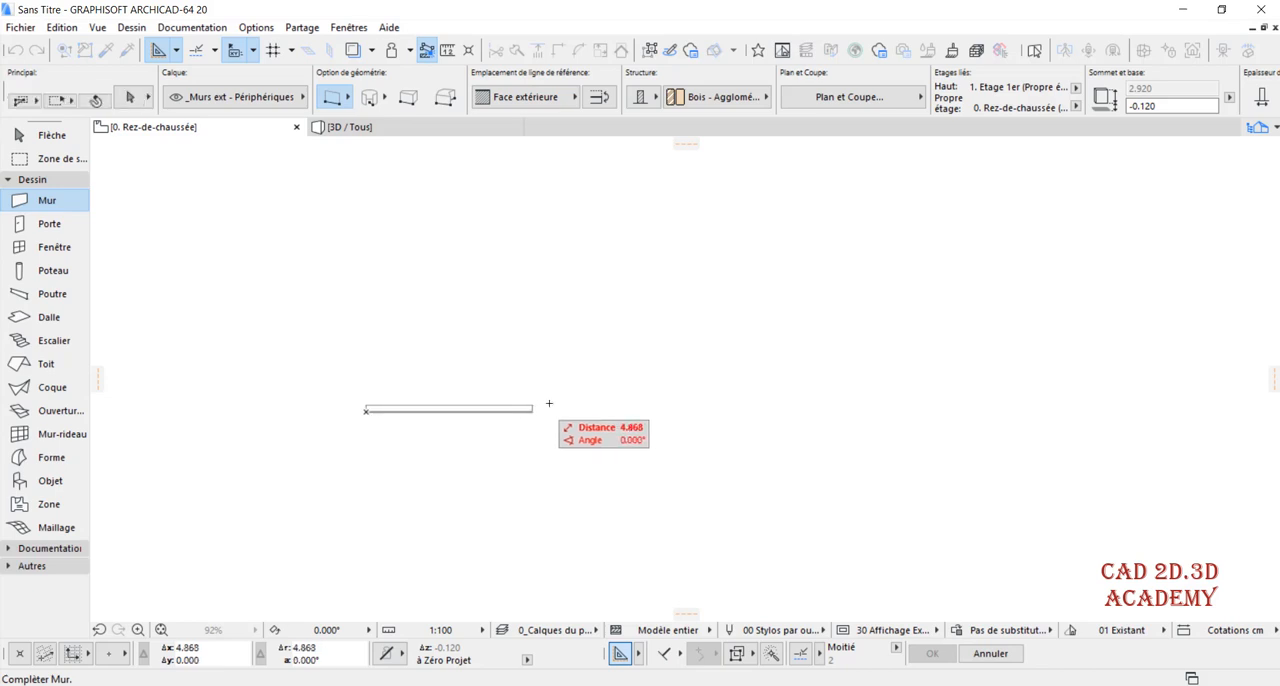
pyautogui.press('Tab')
pyautogui.write('5')
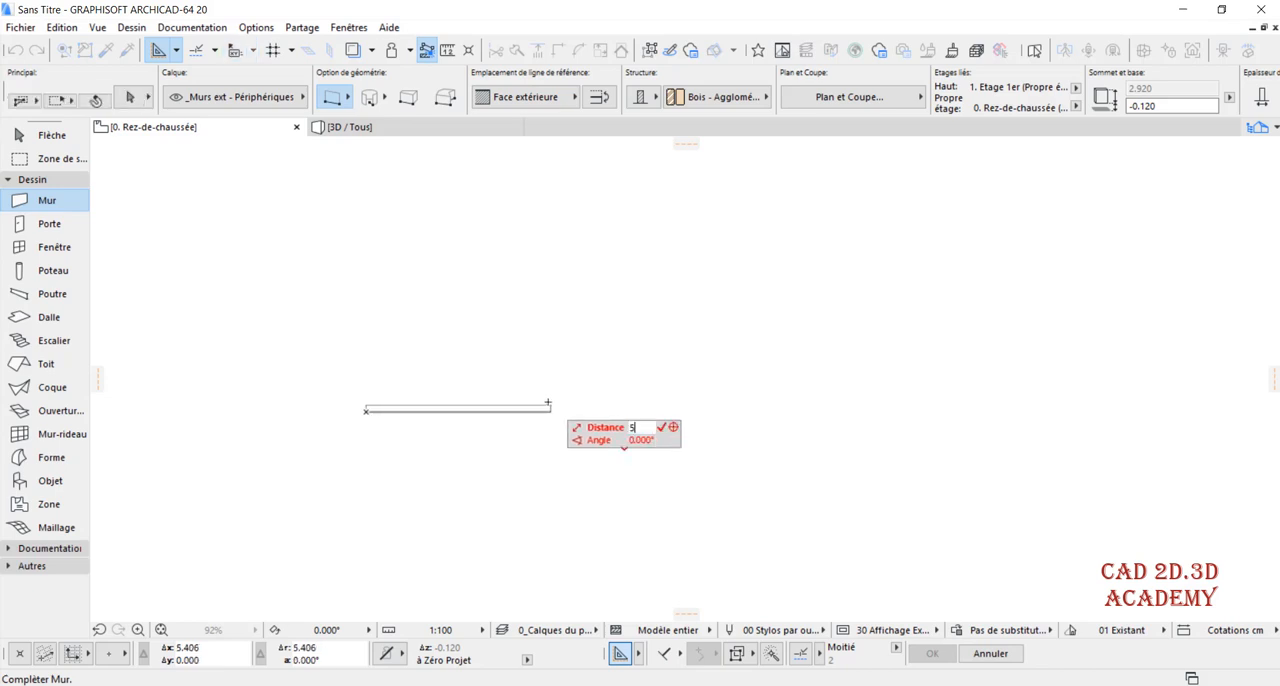
pyautogui.press('Return')
pyautogui.scroll(3, 418, 387)
pyautogui.scroll(2, 418, 387)
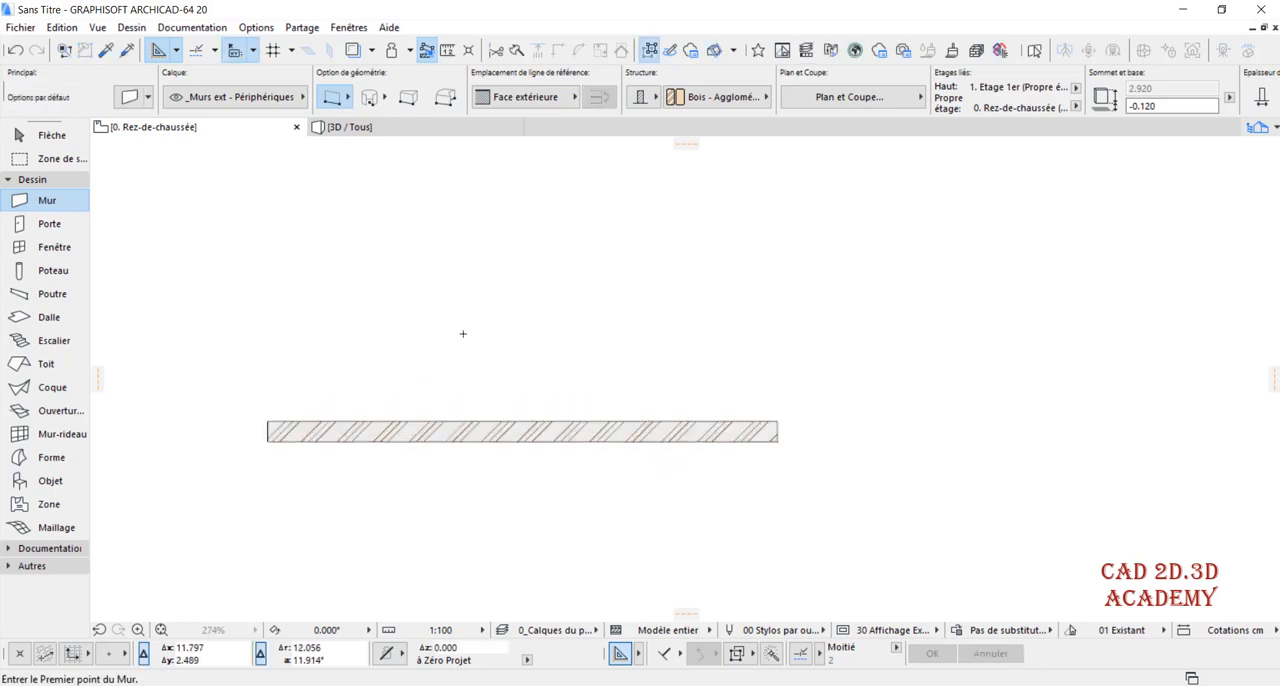
# - Draw a second horizontal wall about 5 m long, parallel to and above the first one
pyautogui.scroll(-3, 462, 385)
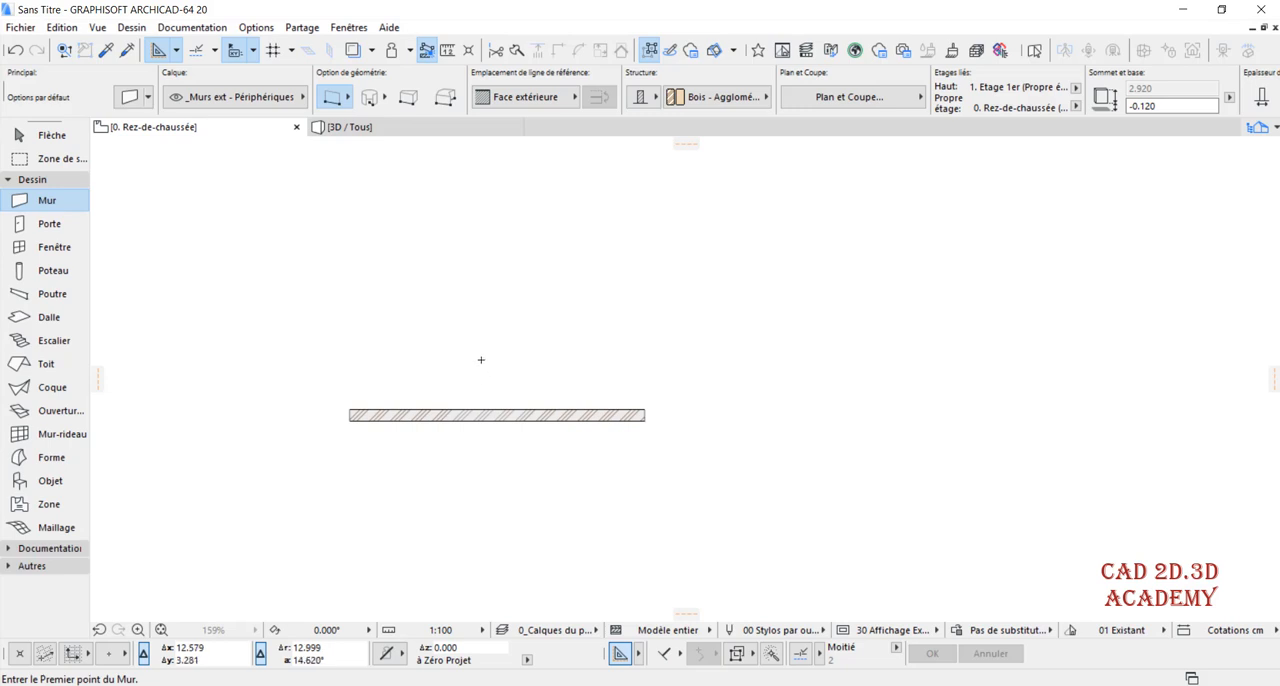
pyautogui.click(356, 313)
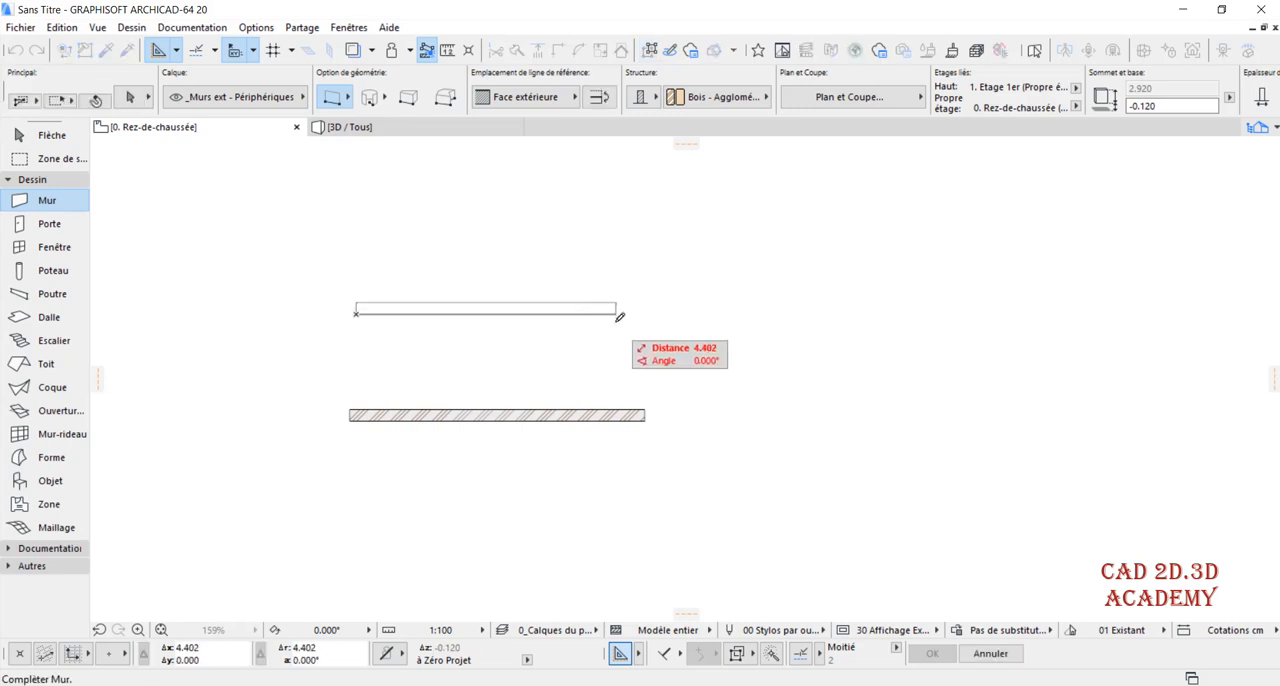
pyautogui.click(651, 307)
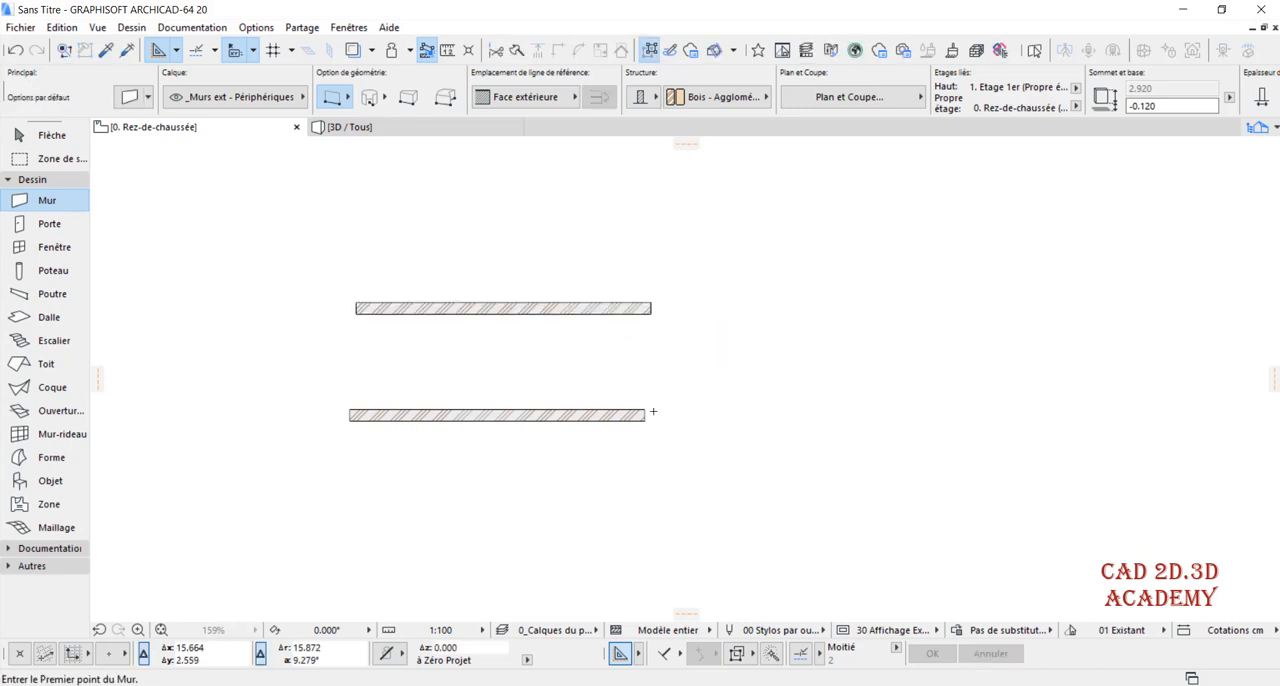
# - Draw two vertical walls crossing both horizontal walls, the first about 4.8 m long near their right ends, the second near their left ends
pyautogui.click(566, 501)
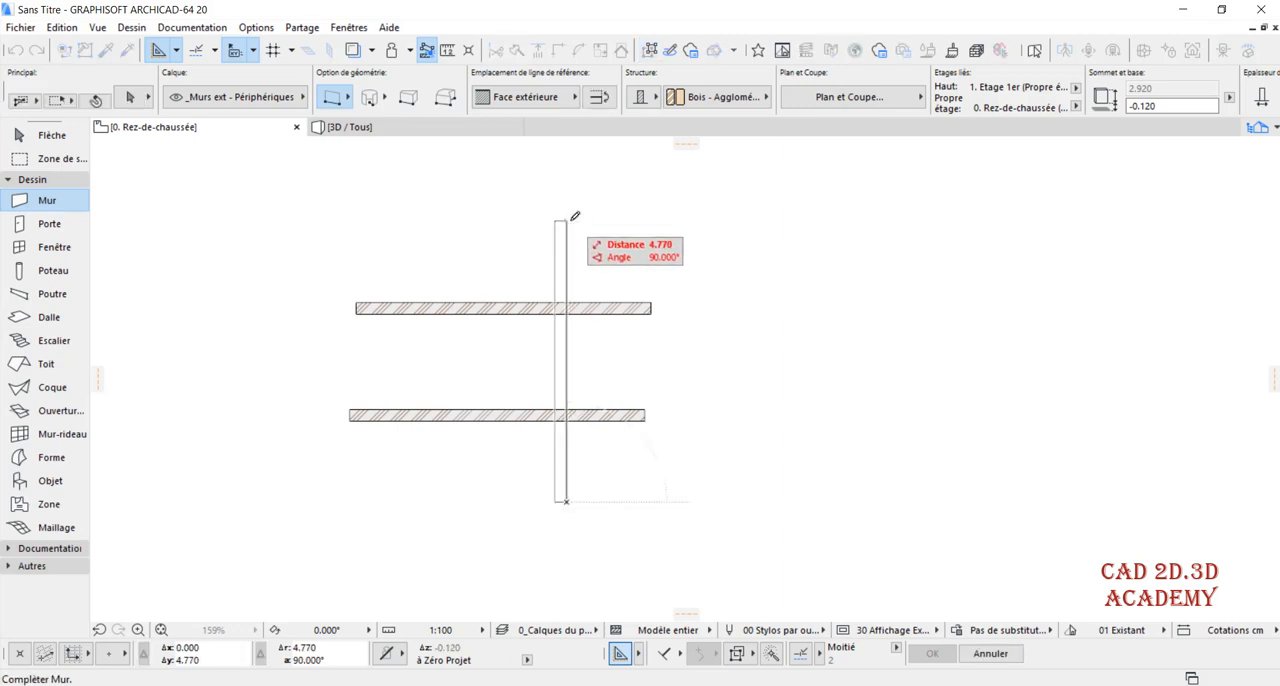
pyautogui.click(573, 216)
pyautogui.click(402, 471)
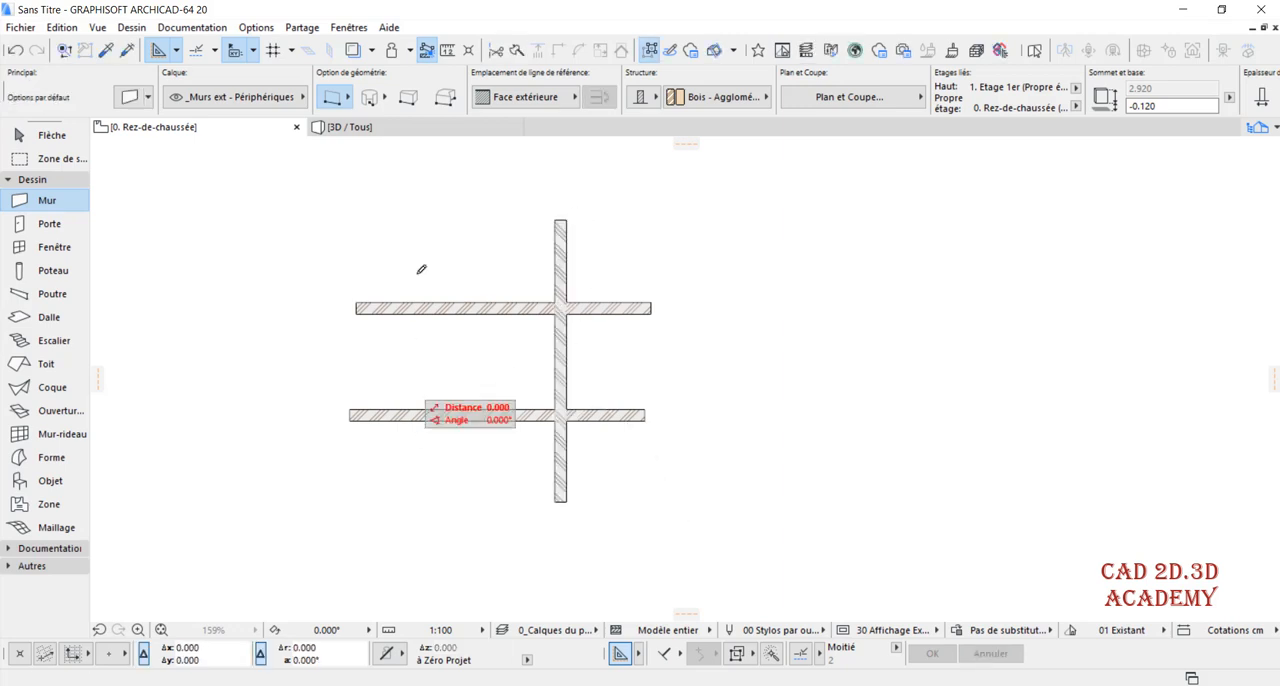
pyautogui.click(409, 217)
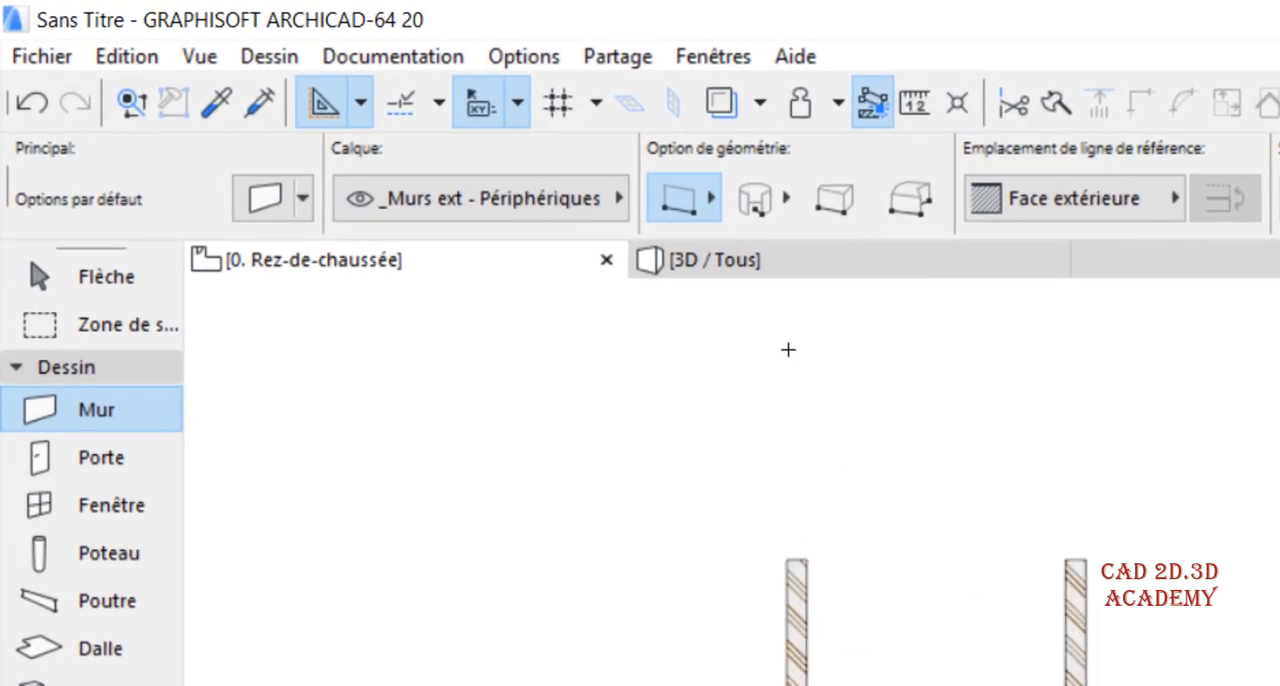
# - Using the chained wall geometry, draw a stepped chain beside the grid: about 4 m up, a horizontal run right, and a short rise
pyautogui.click(506, 147)
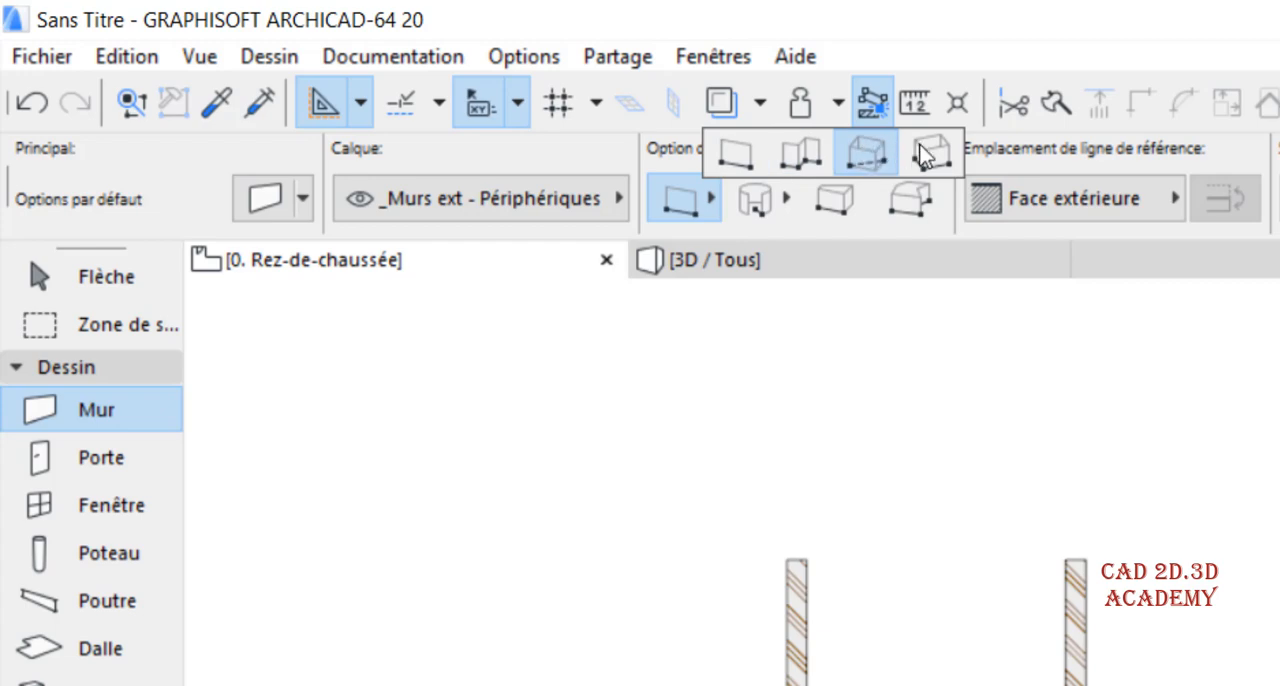
pyautogui.click(801, 152)
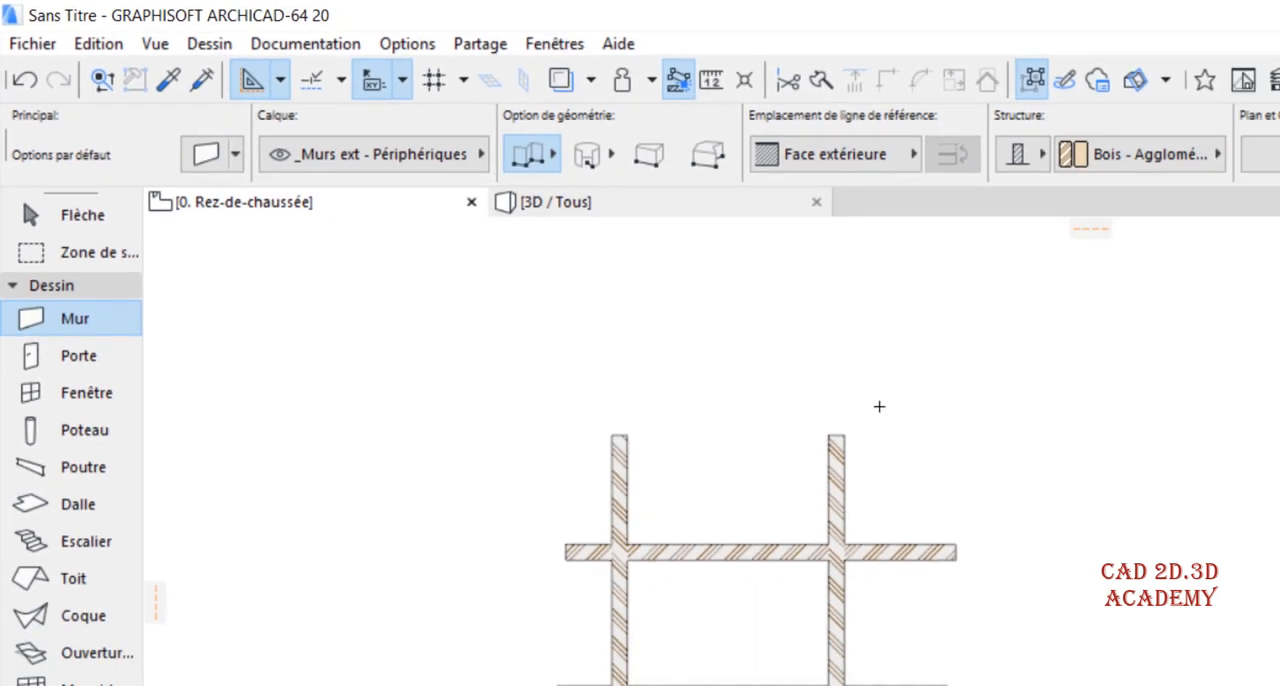
pyautogui.click(654, 490)
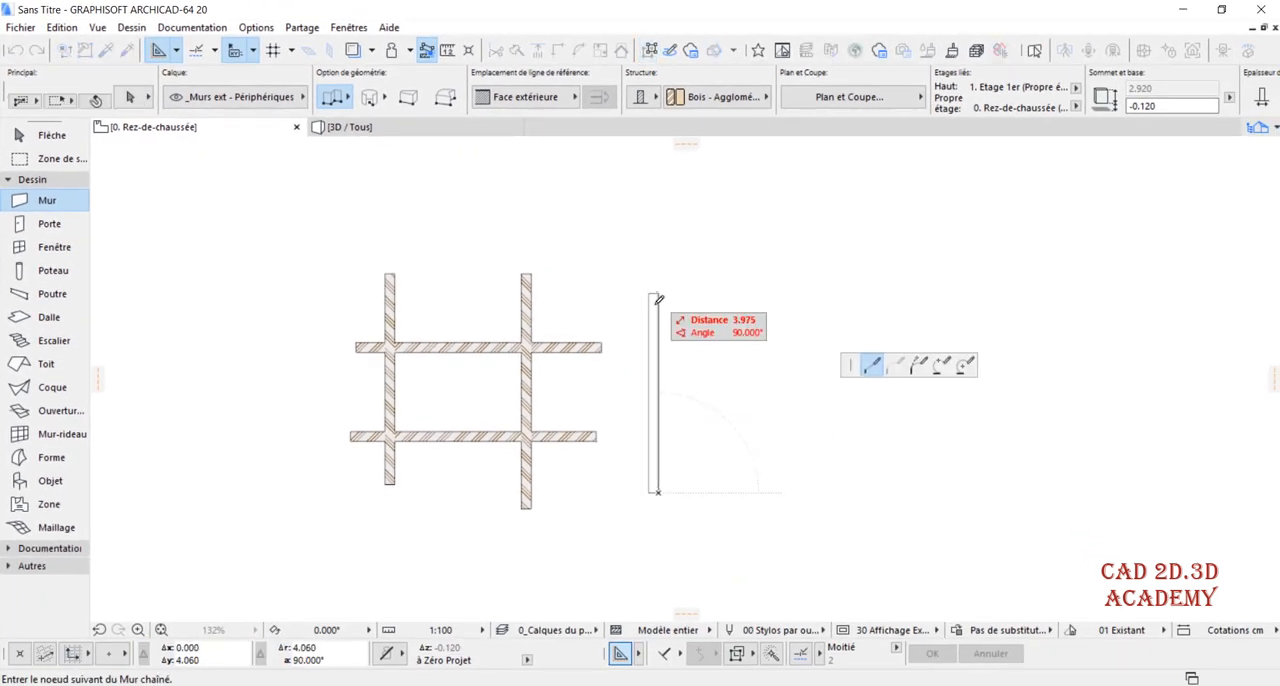
pyautogui.click(657, 294)
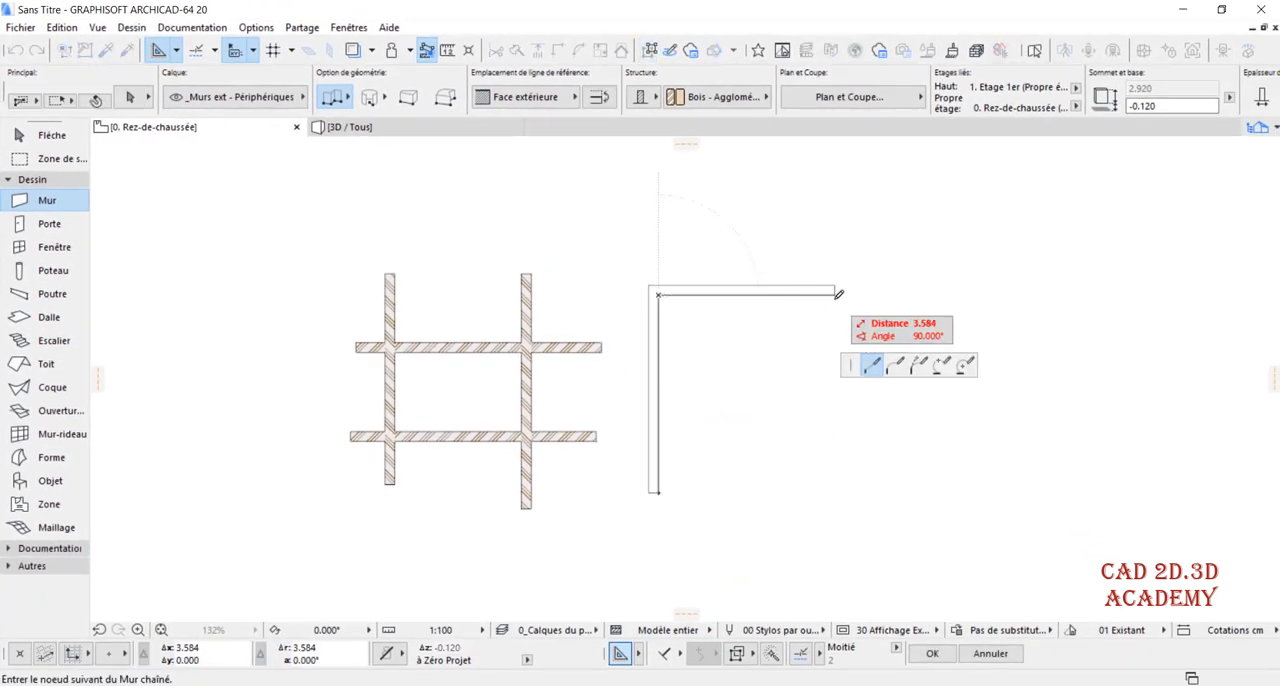
pyautogui.scroll(-3, 474, 316)
pyautogui.scroll(1, 711, 251)
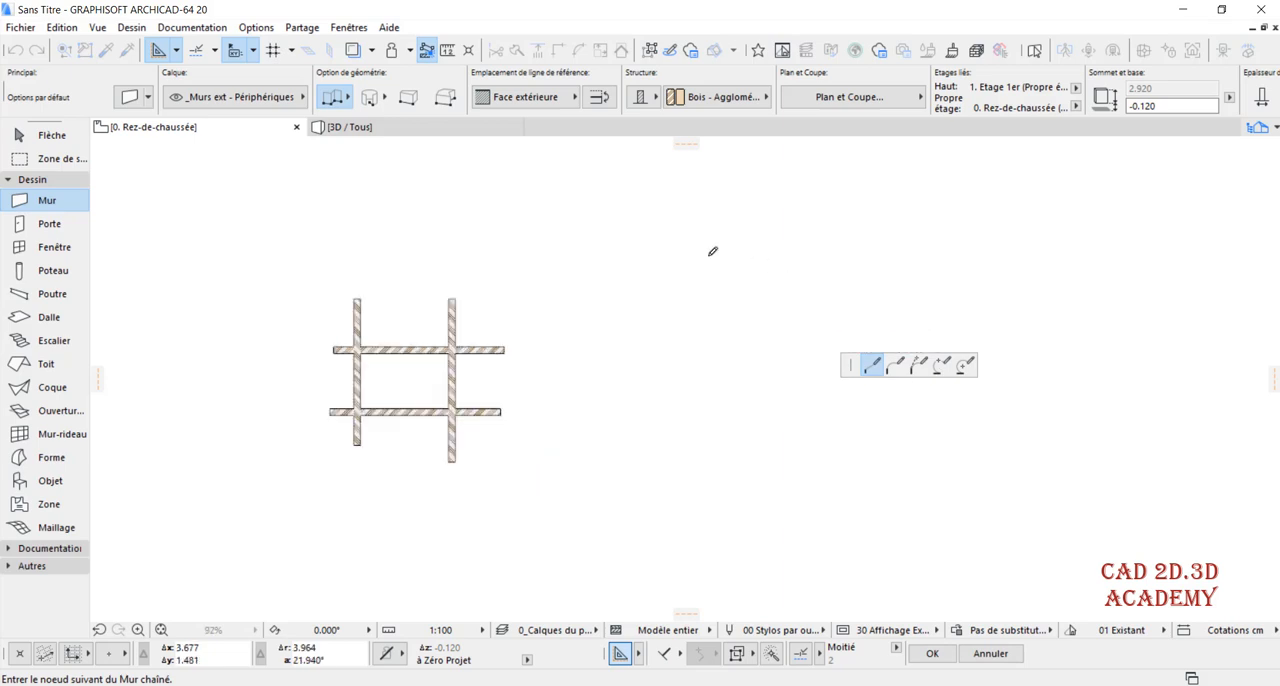
pyautogui.click(665, 312)
pyautogui.click(666, 252)
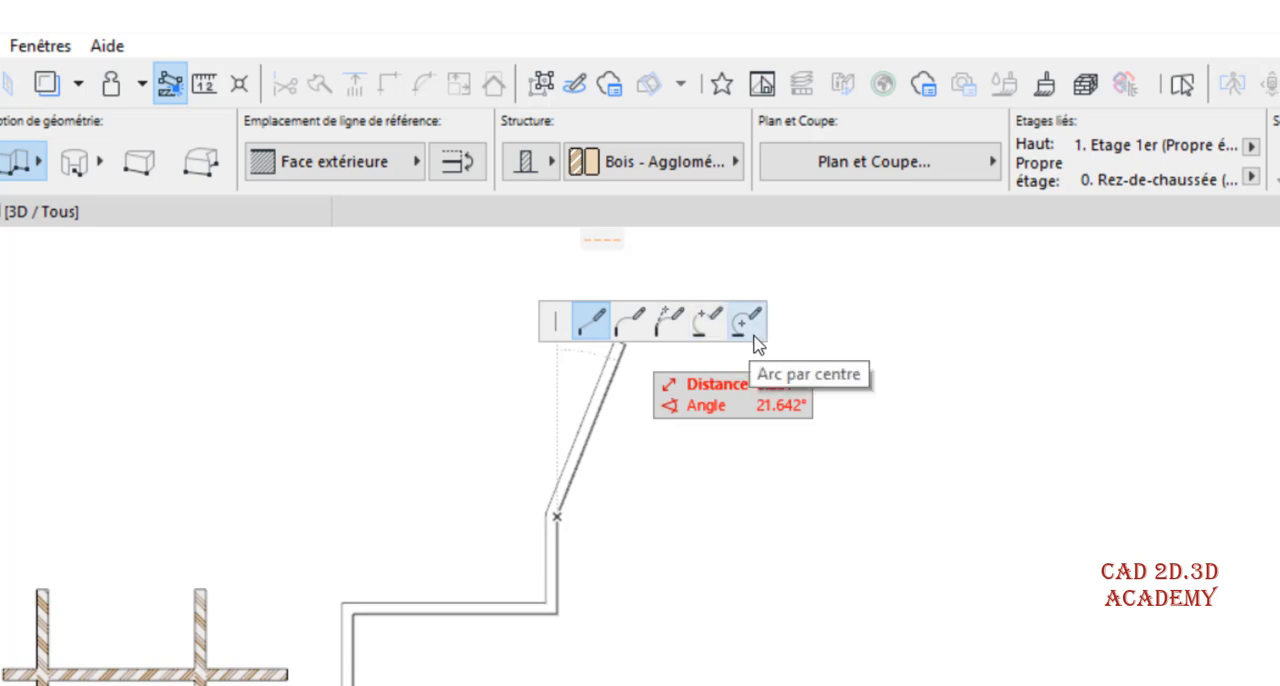
# - Try the tangential arc, tangent-direction arc and three-point arc options for the next segment of the wall chain
pyautogui.click(625, 336)
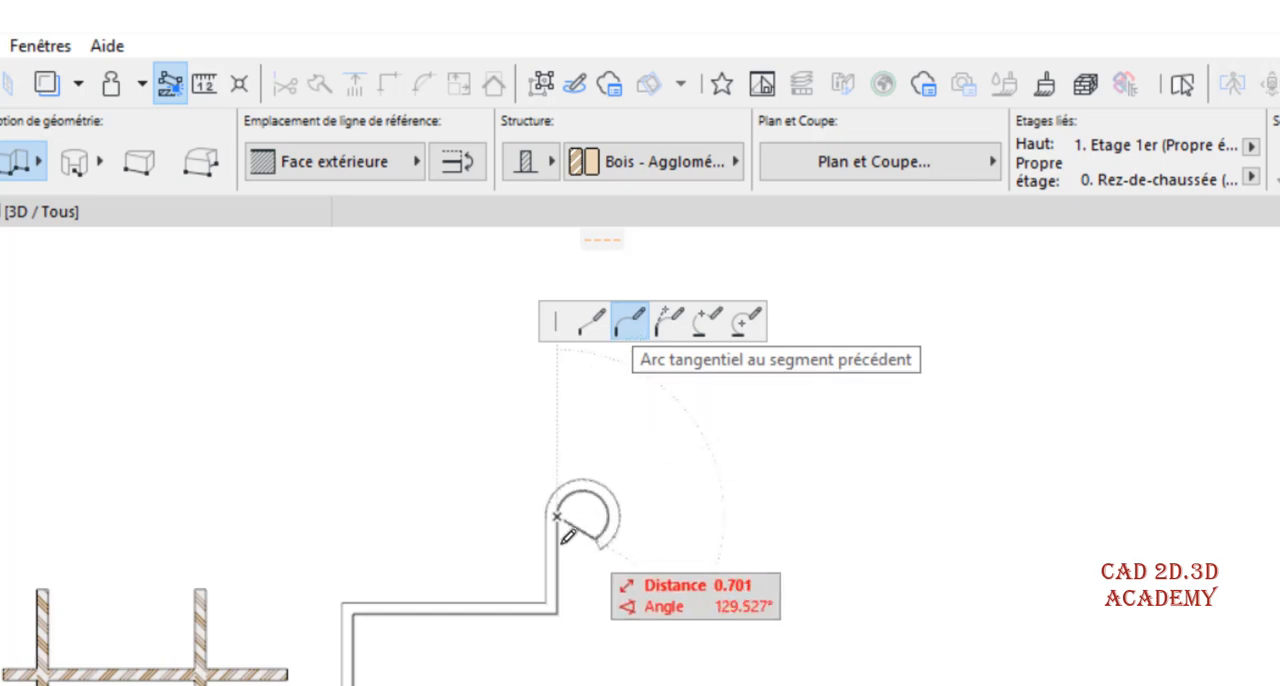
pyautogui.scroll(-2, 575, 600)
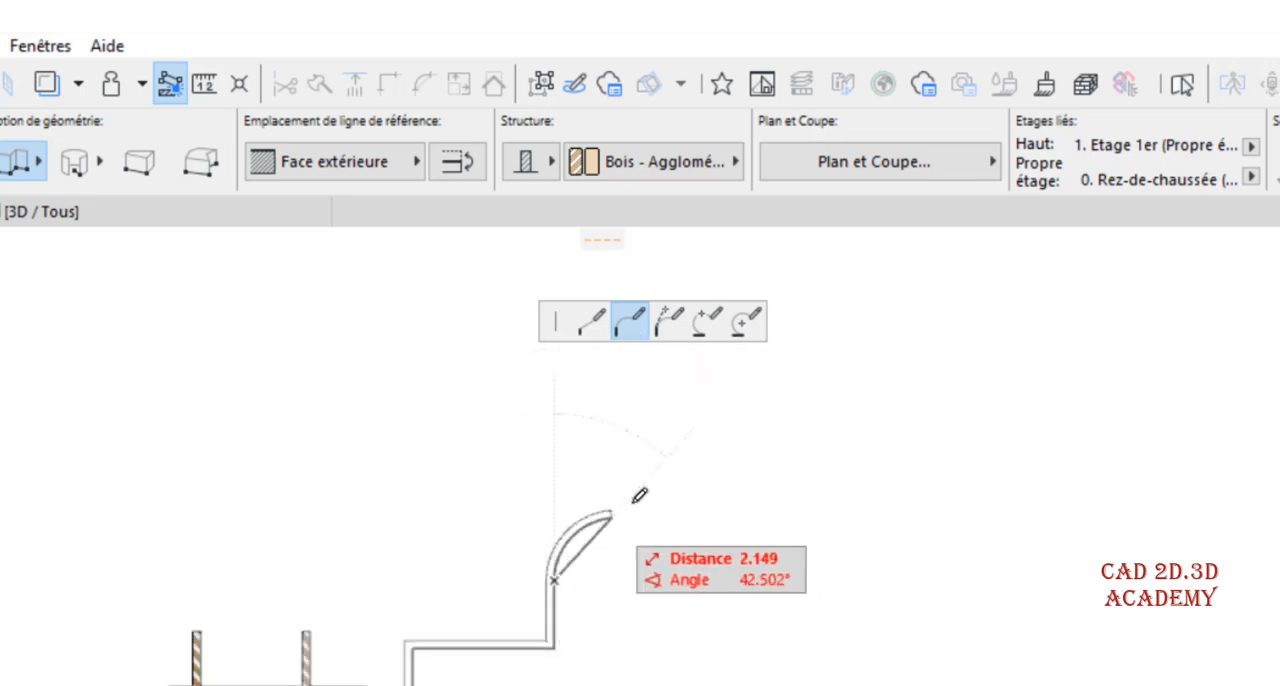
pyautogui.click(669, 322)
pyautogui.click(467, 468)
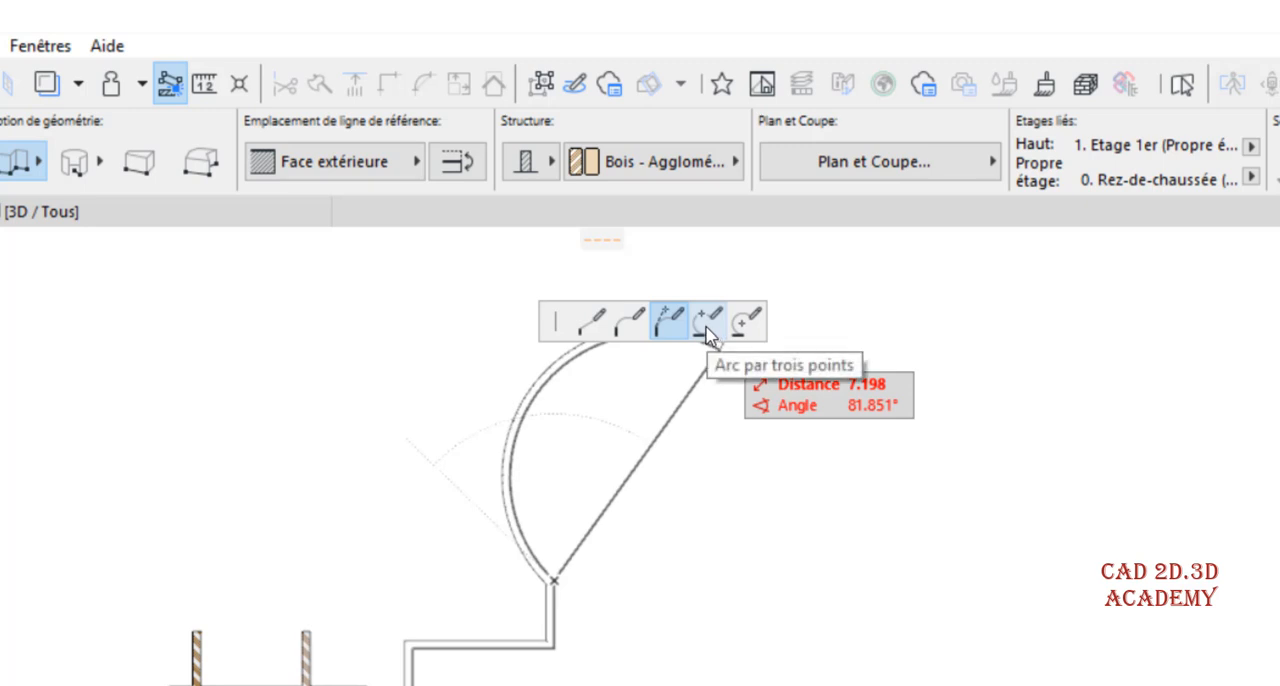
pyautogui.click(707, 333)
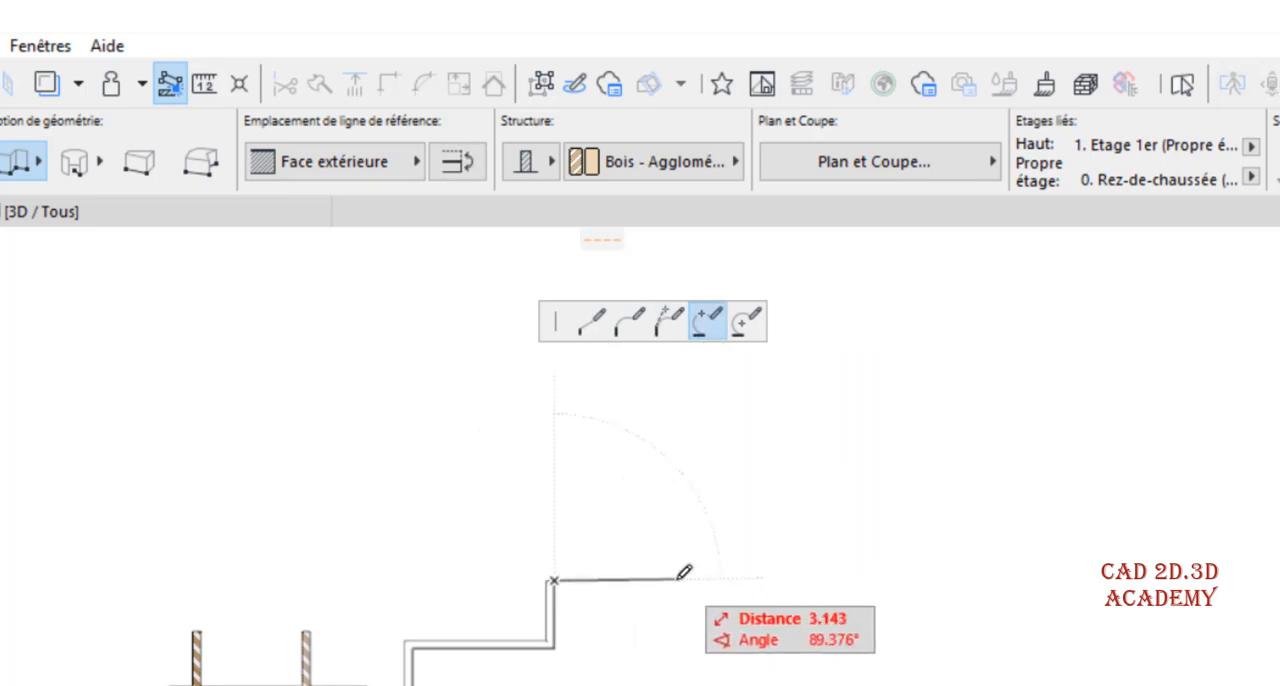
pyautogui.click(578, 503)
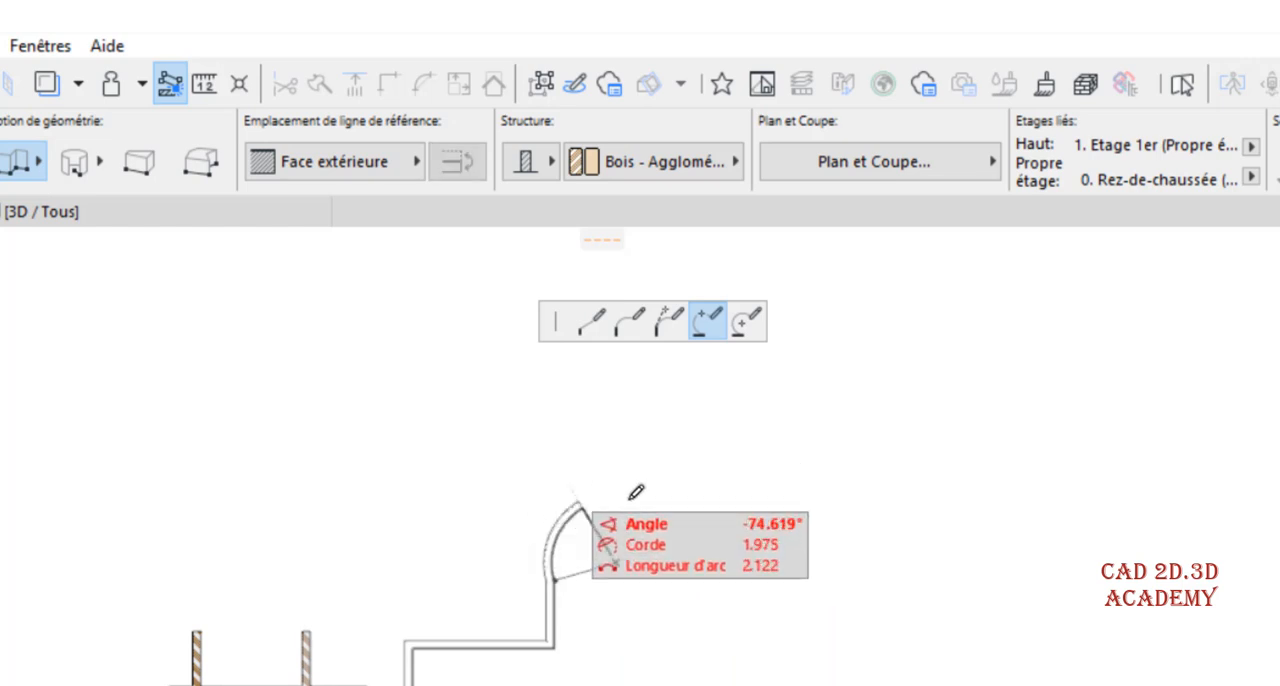
# - Continue the wall chain with a semicircular segment using the centre-point arc option, bulging upward from the end of the short rise
pyautogui.click(740, 330)
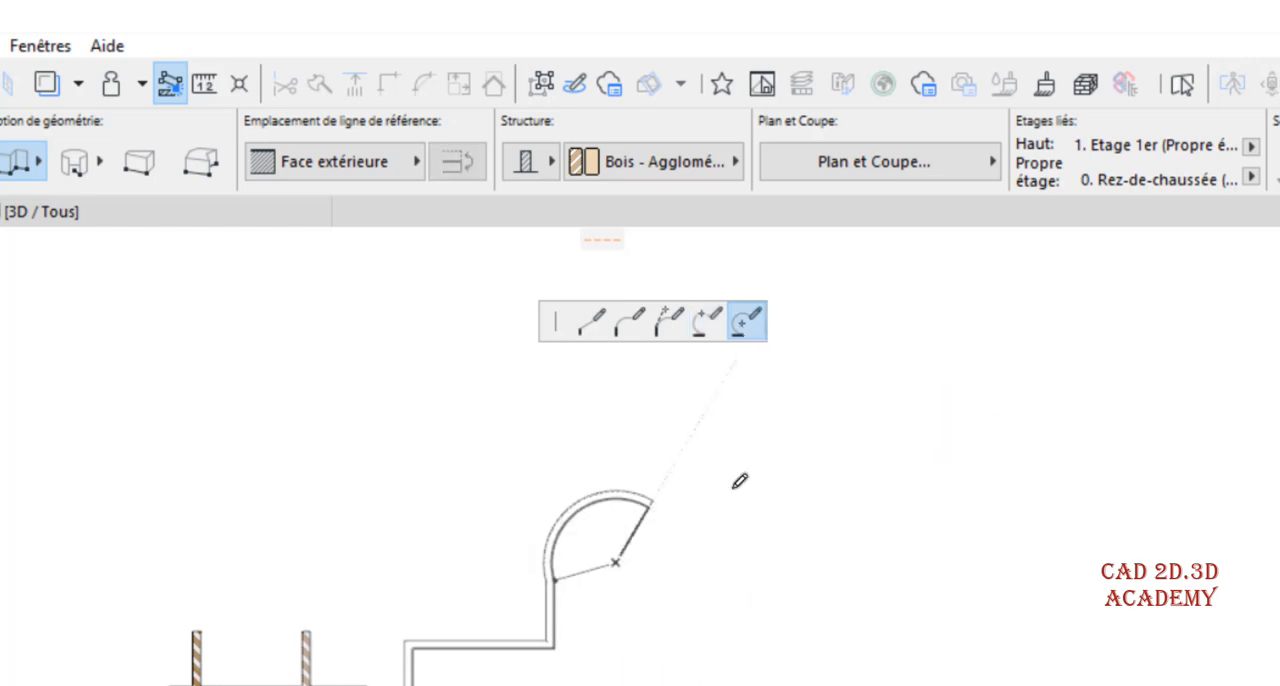
pyautogui.click(671, 579)
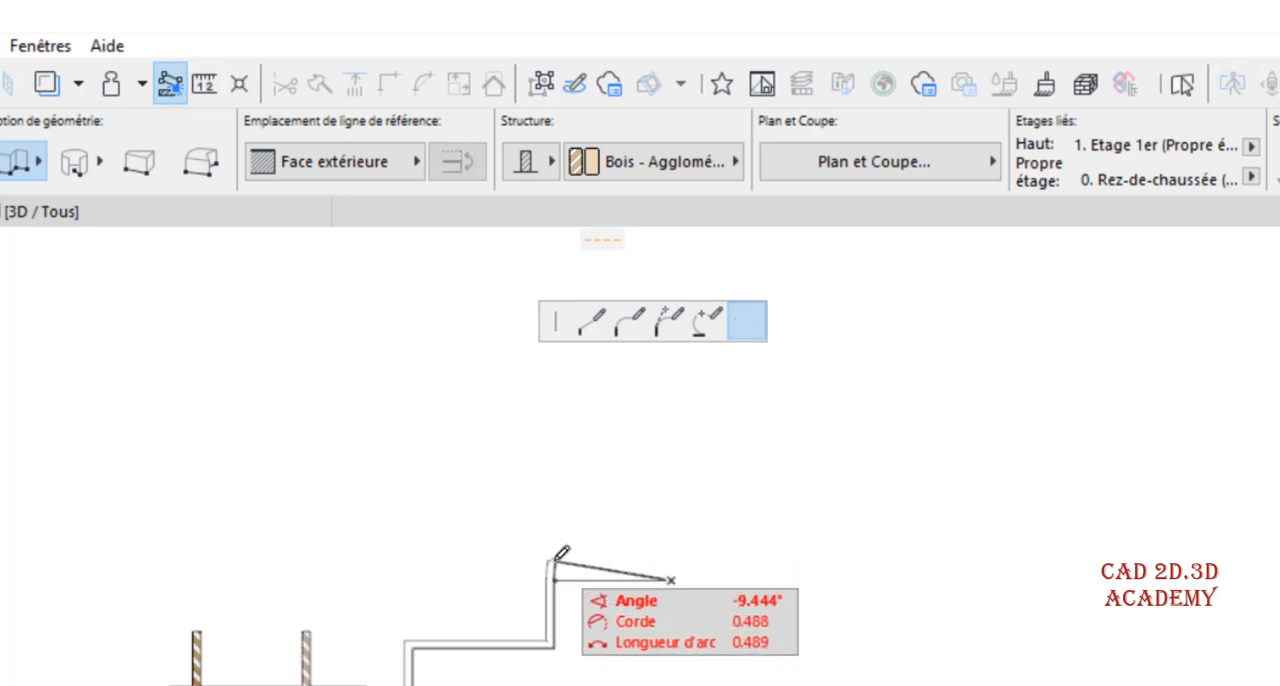
pyautogui.click(820, 575)
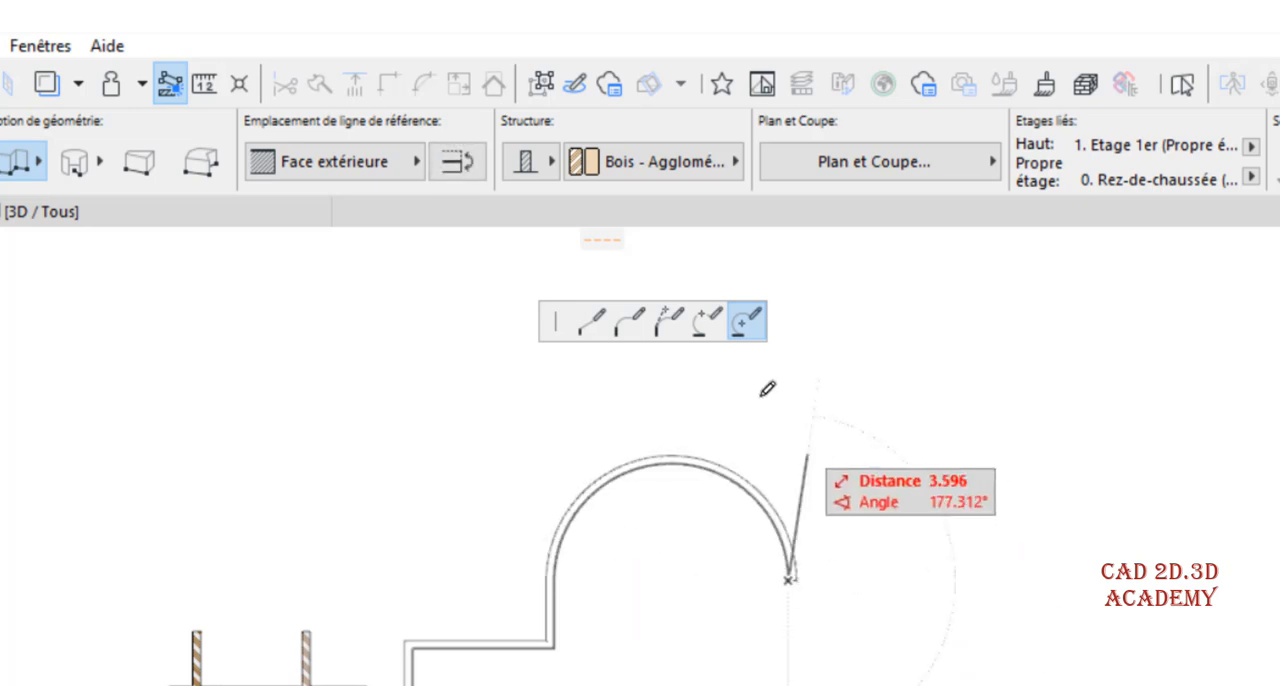
# - Complete the chain with straight segments: about 3.3 m right, down, left, about 2.7 m down, left, and up toward the start
pyautogui.click(594, 325)
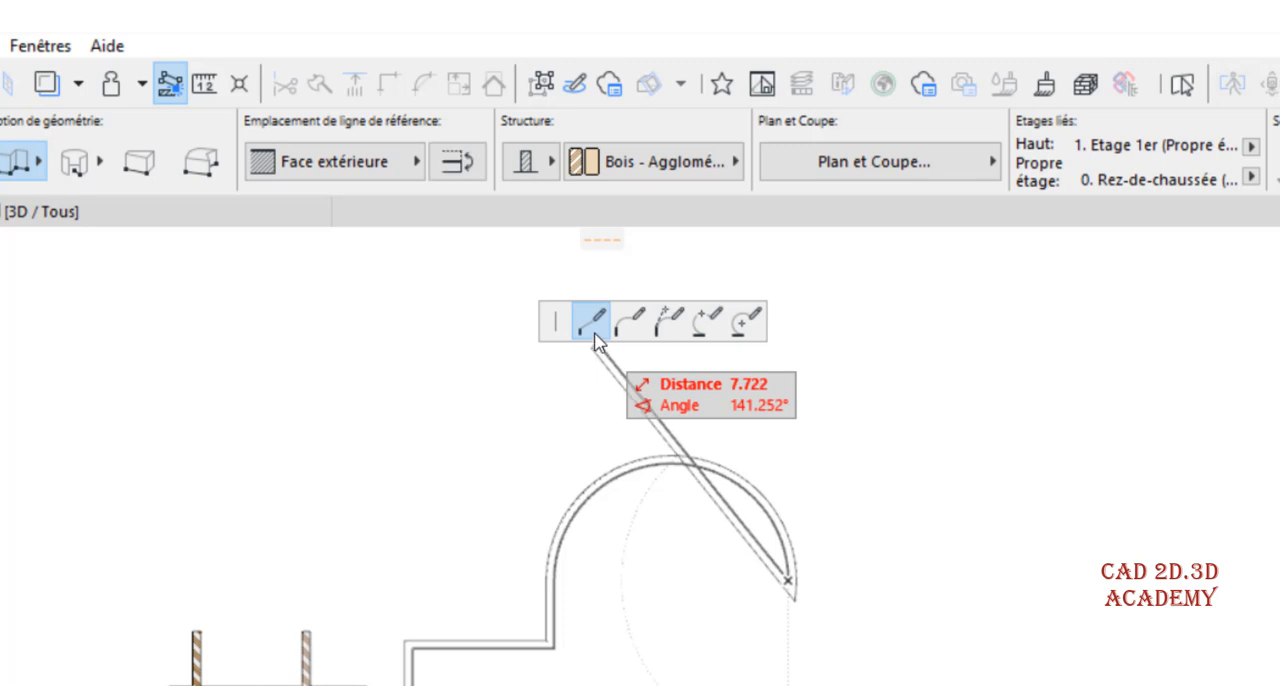
pyautogui.click(919, 578)
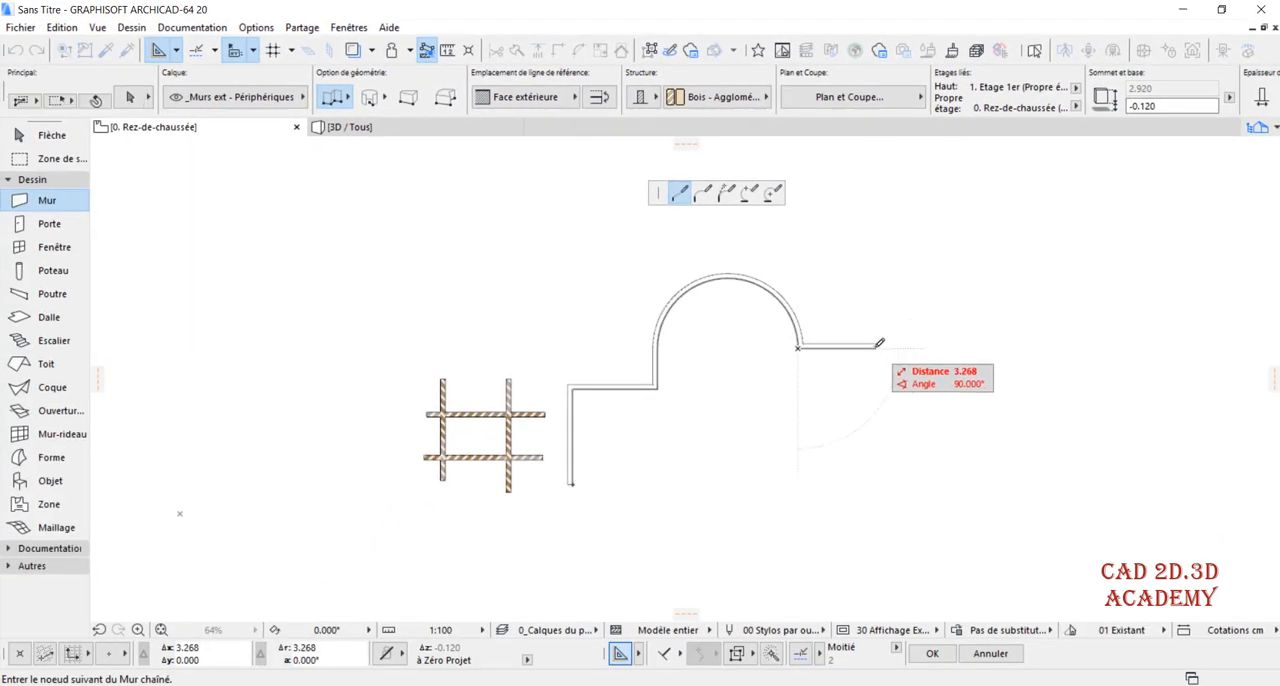
pyautogui.click(764, 446)
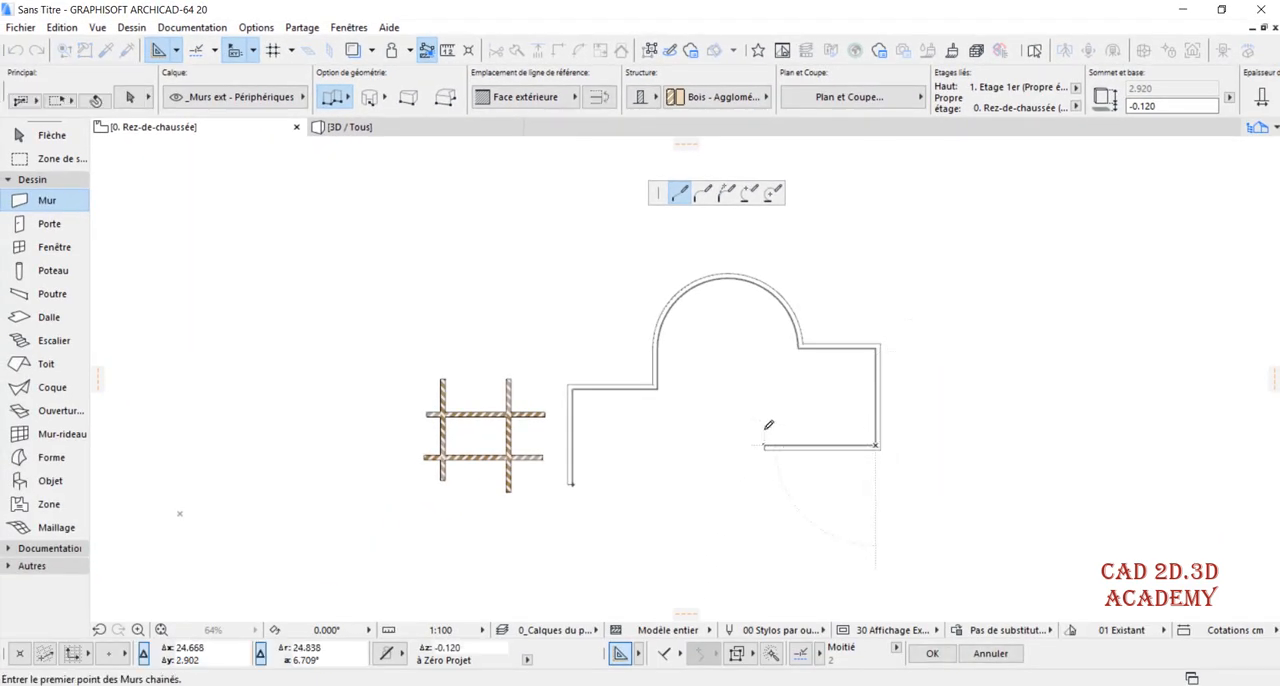
pyautogui.click(767, 510)
pyautogui.click(637, 510)
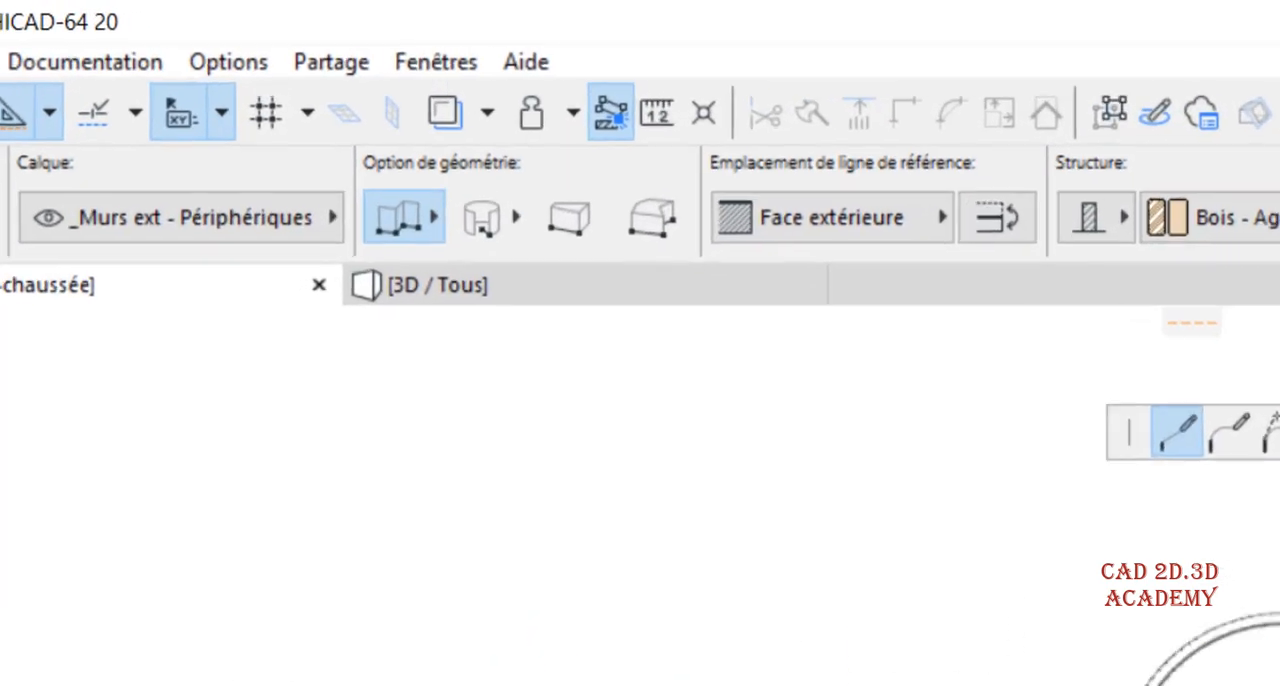
# - Using the rectangular wall geometry, draw a wall rectangle about 5.8 m wide to the left of the crossing walls
pyautogui.click(432, 224)
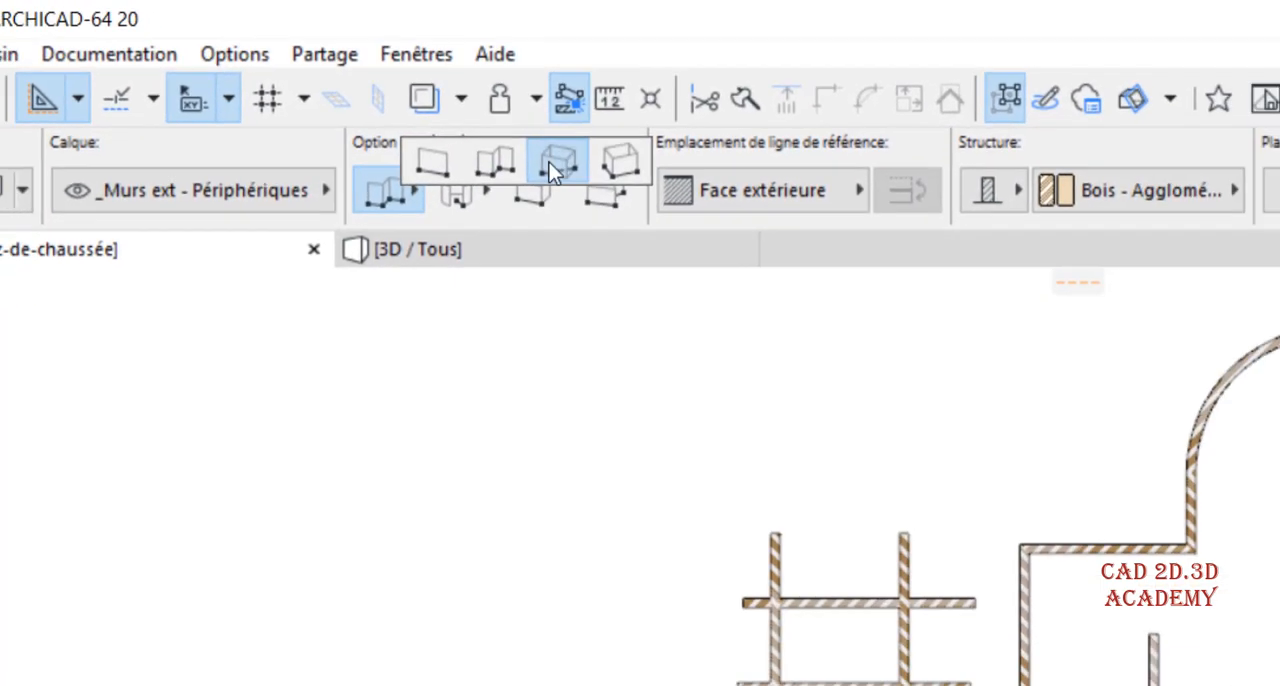
pyautogui.click(428, 90)
pyautogui.click(299, 392)
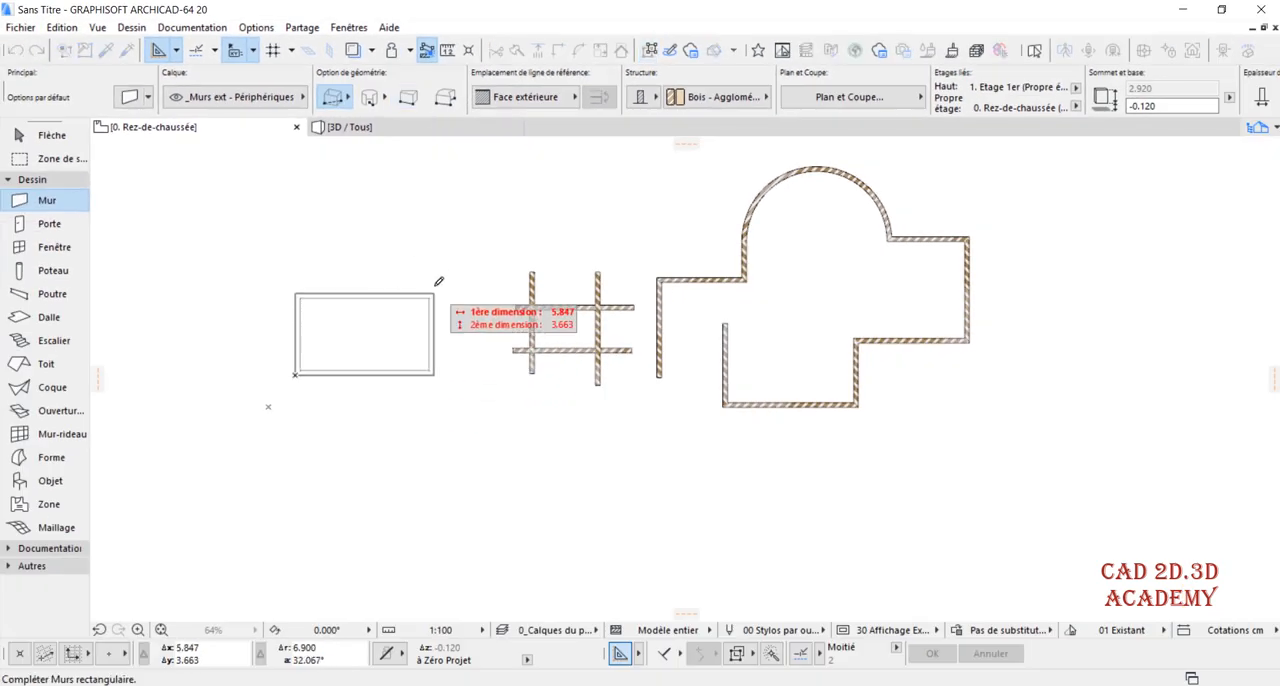
pyautogui.click(434, 264)
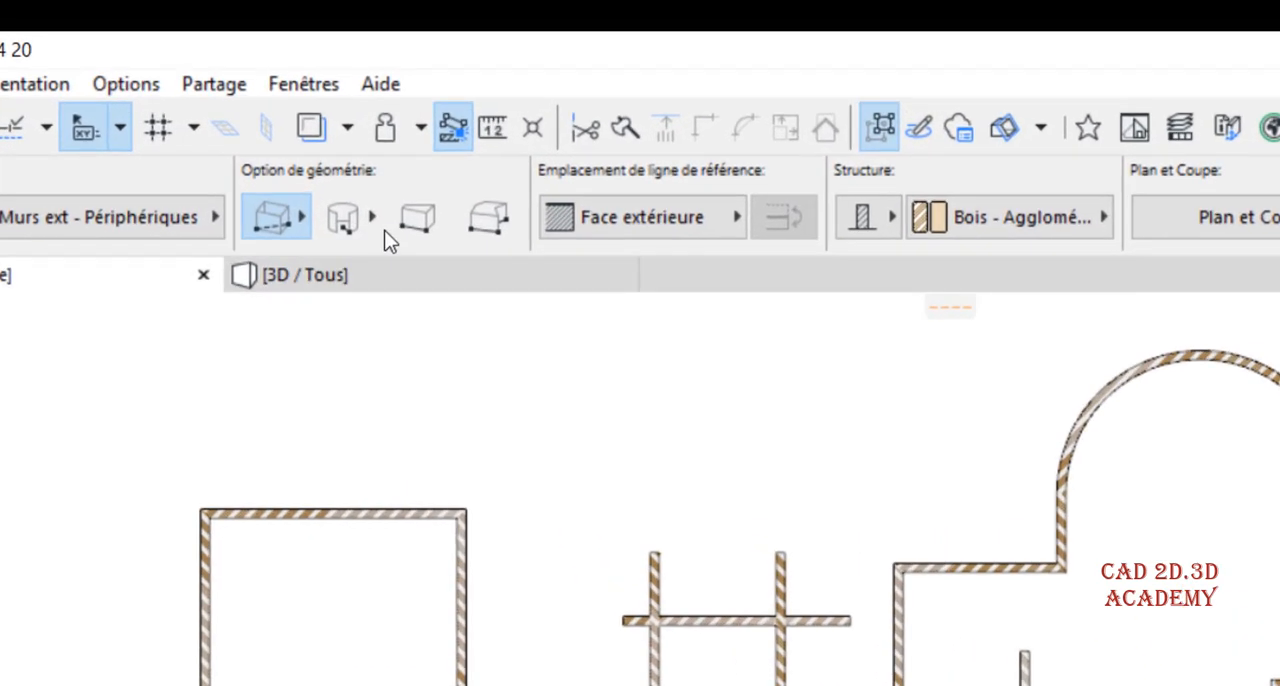
# - Using the rotated rectangle wall geometry, draw a tilted rectangular enclosure to the left of the straight one
pyautogui.click(298, 223)
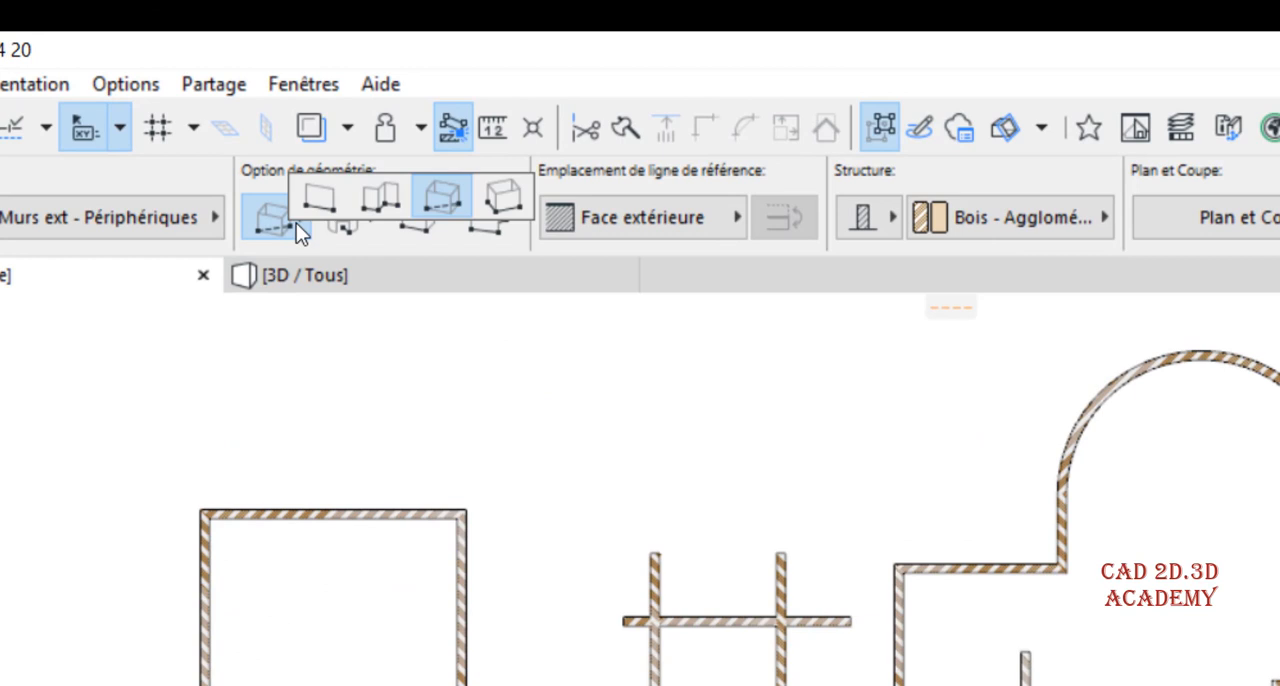
pyautogui.click(511, 195)
pyautogui.scroll(-2, 704, 596)
pyautogui.click(62, 627)
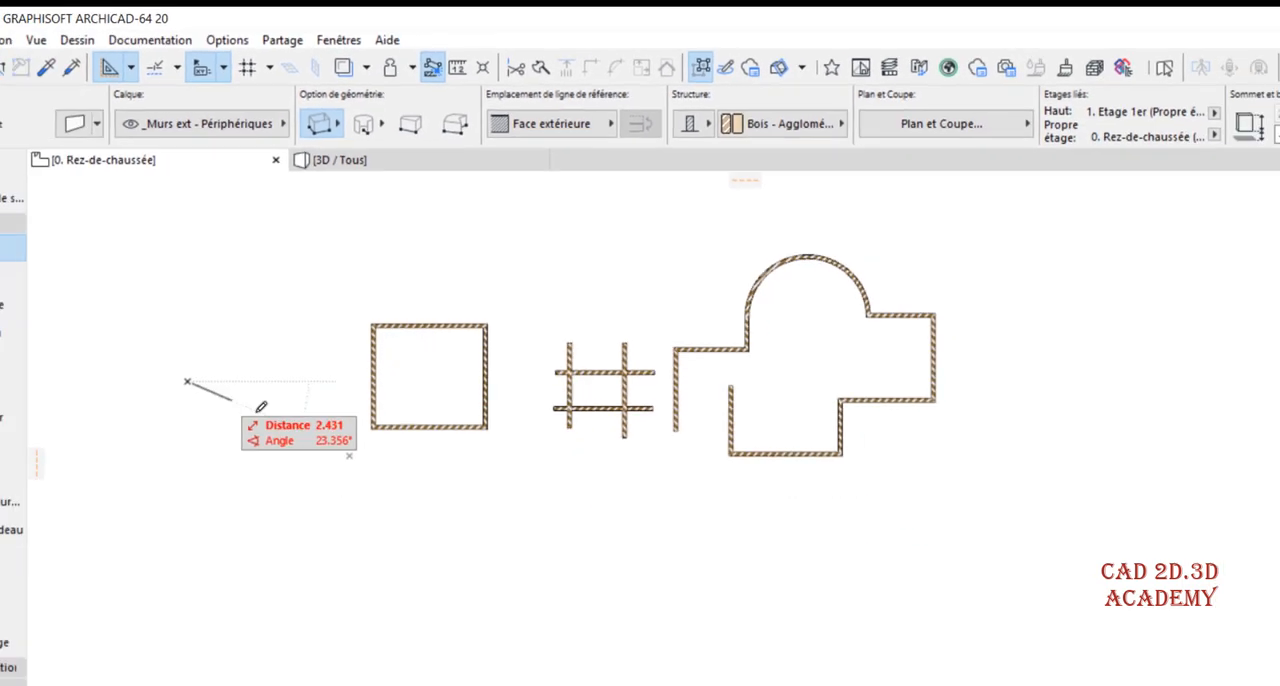
pyautogui.click(287, 436)
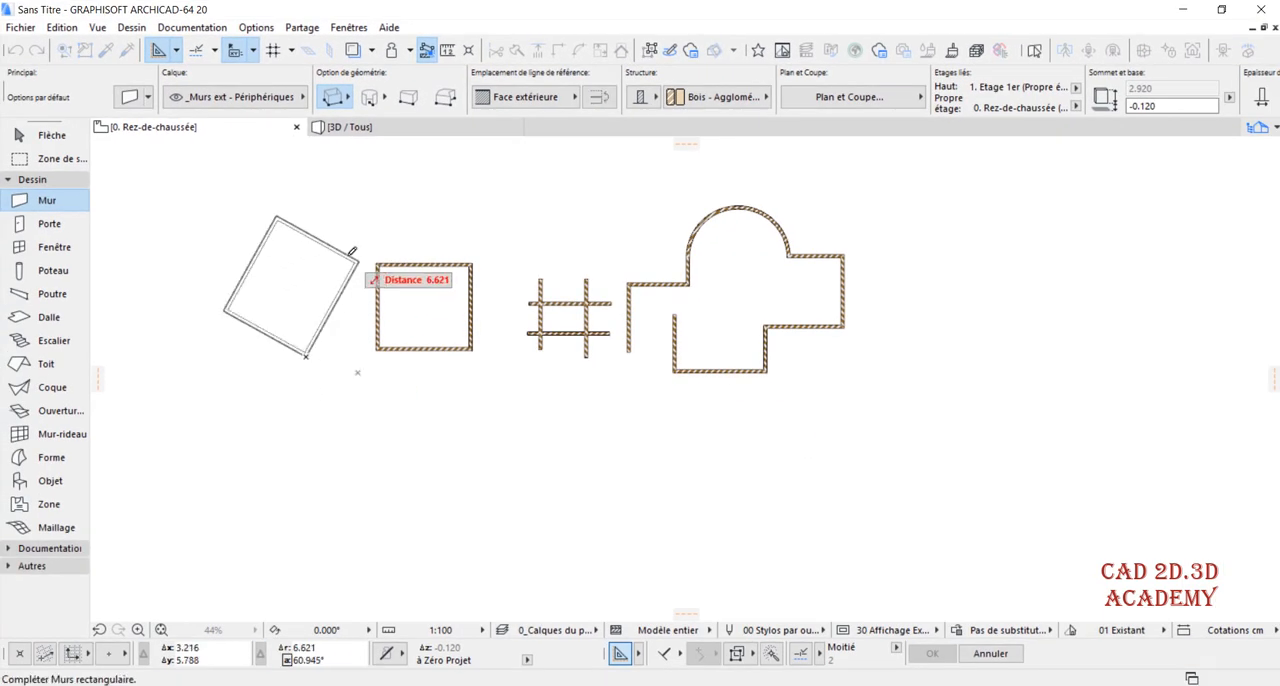
pyautogui.click(352, 252)
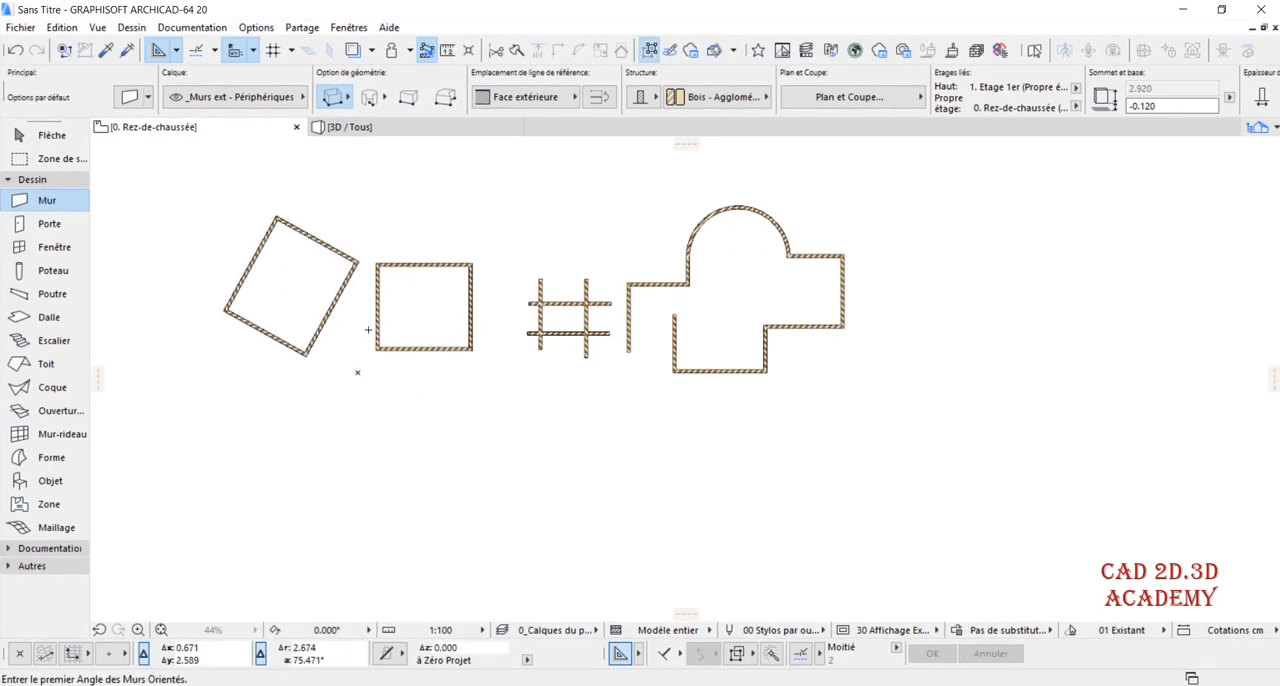
# - Using the centre-point and radius curved wall geometry, draw a full circular wall just above the crossing walls
pyautogui.scroll(3, 336, 256)
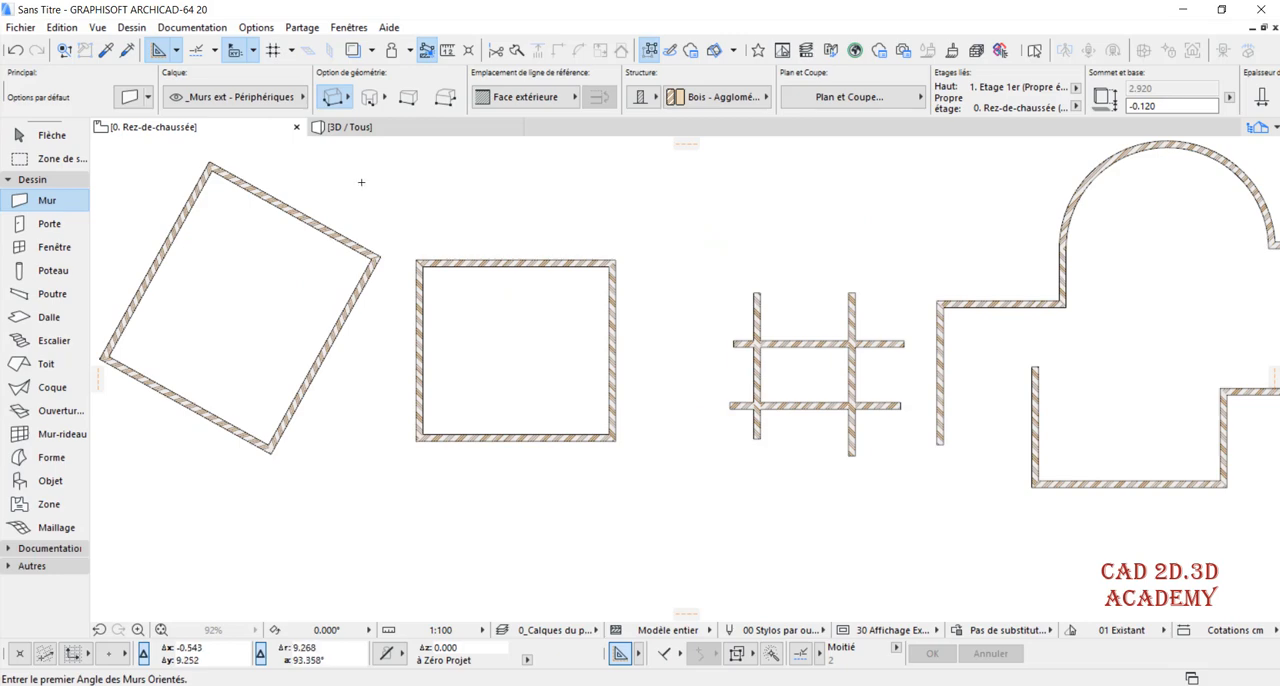
pyautogui.scroll(-3, 361, 182)
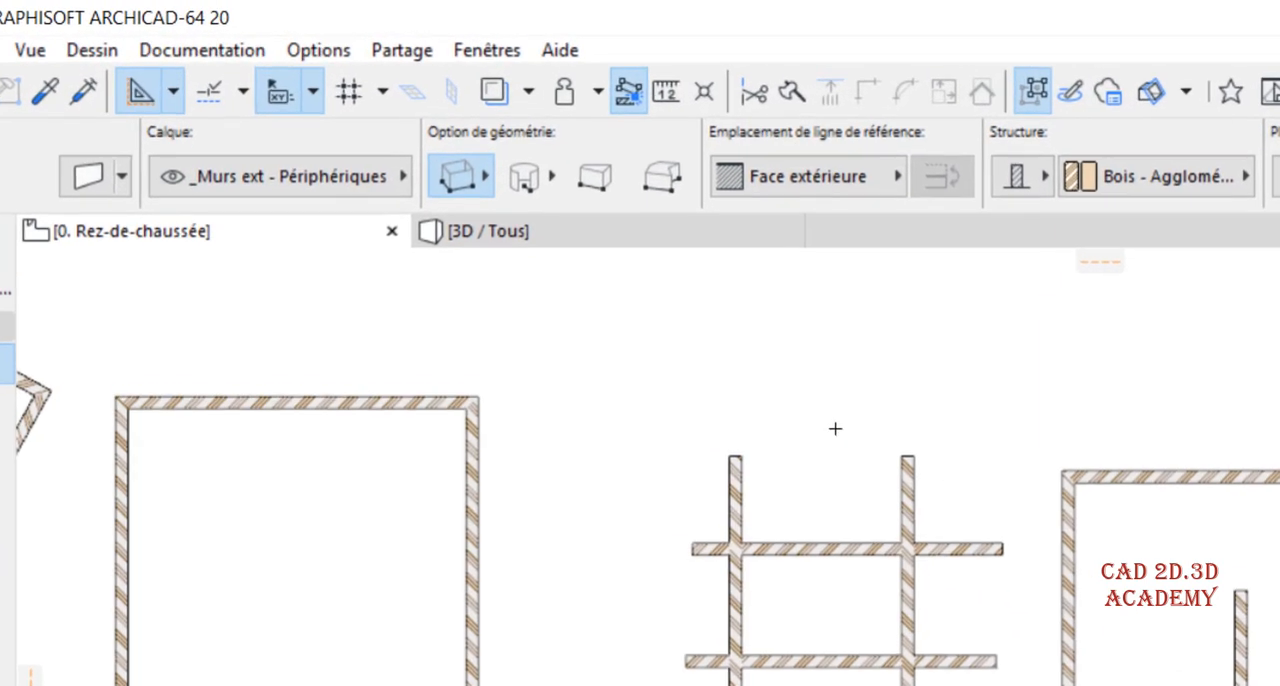
pyautogui.scroll(1, 835, 428)
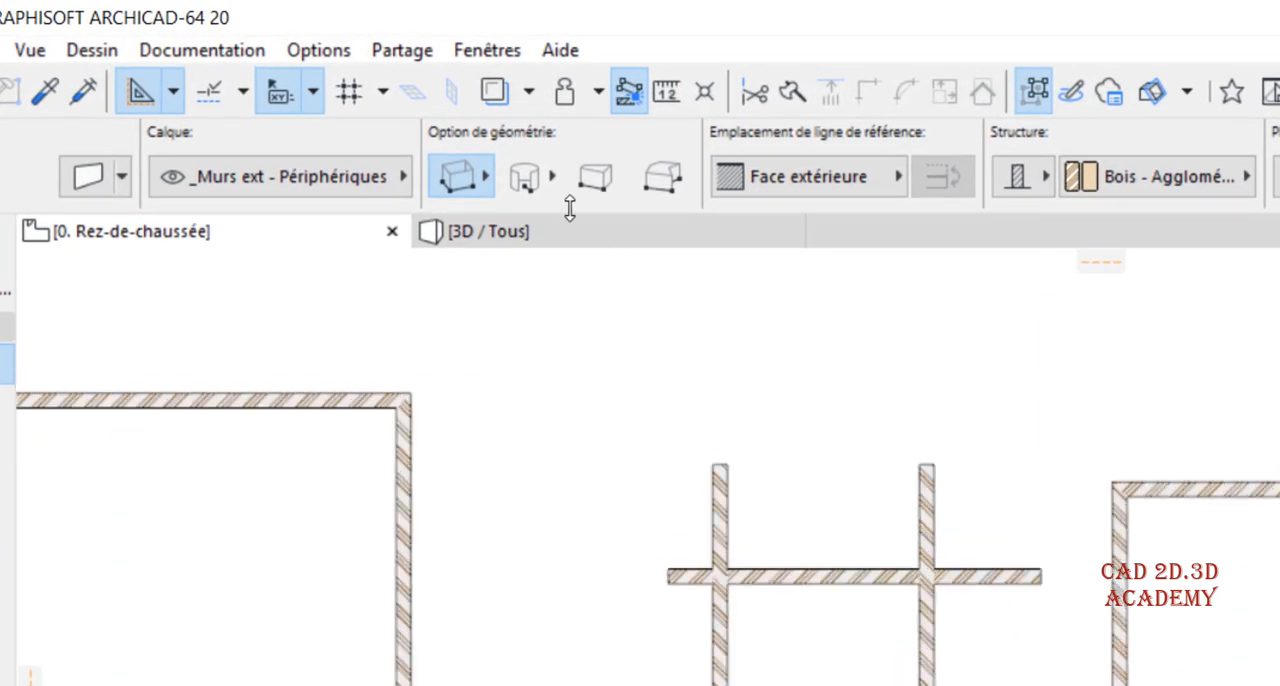
pyautogui.click(527, 183)
pyautogui.click(865, 373)
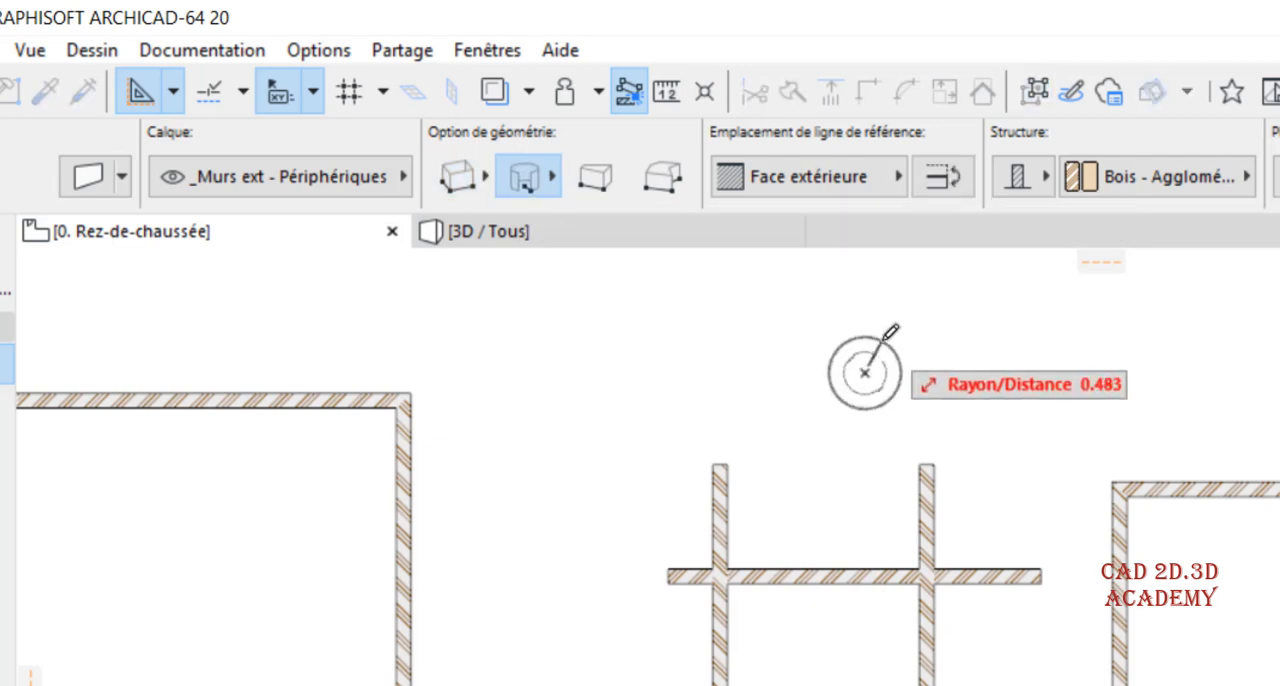
pyautogui.click(940, 328)
pyautogui.click(942, 332)
# - Draw an open arc wall to the left of the circular wall by its centre, radius and end angle
pyautogui.scroll(-3, 726, 340)
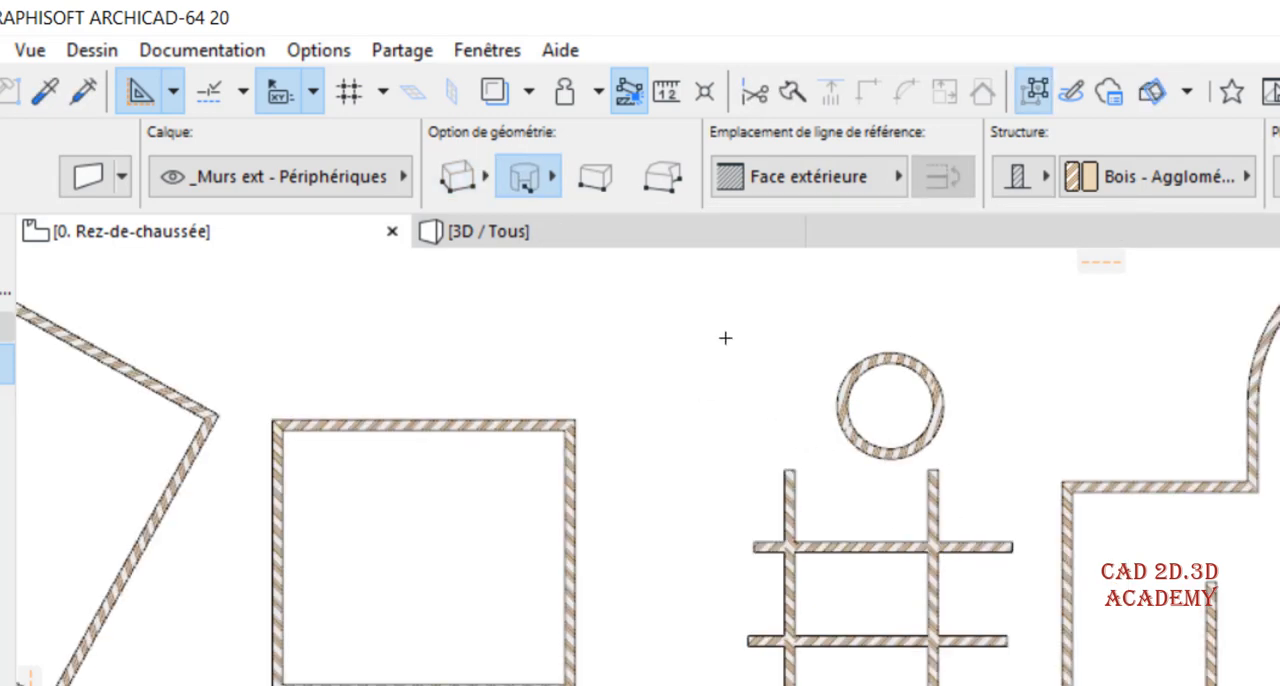
pyautogui.scroll(4, 675, 424)
pyautogui.click(675, 424)
pyautogui.click(751, 343)
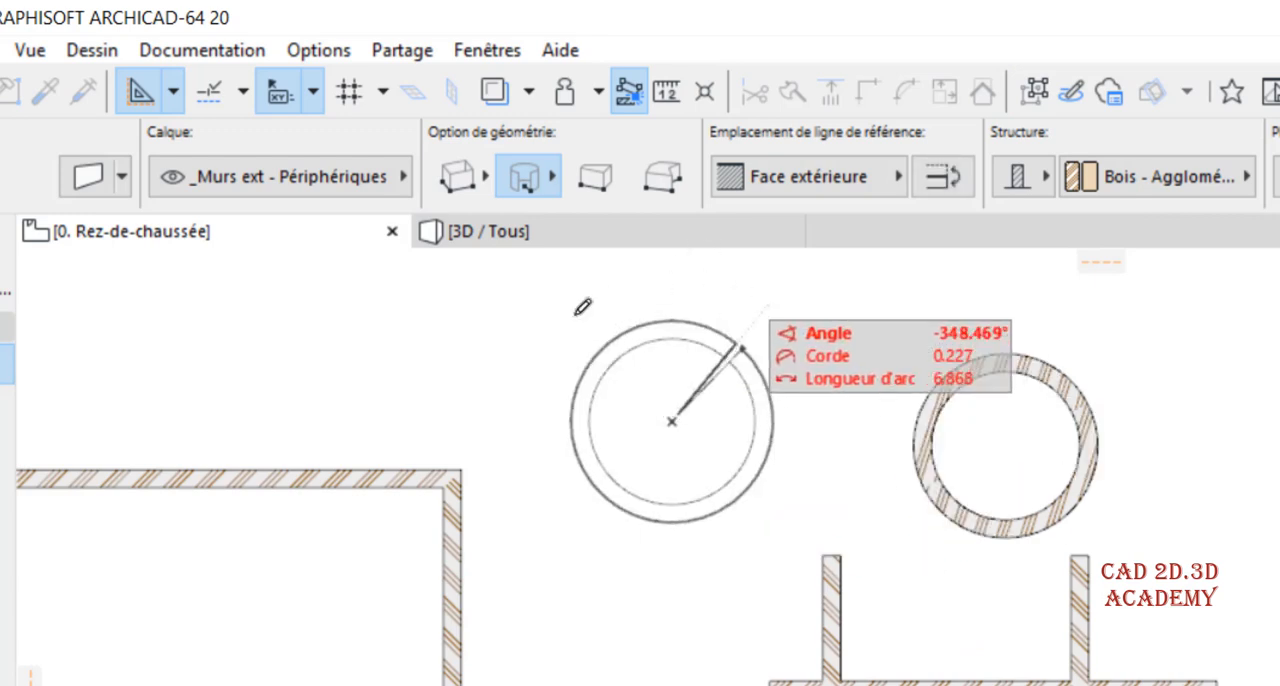
pyautogui.click(565, 398)
# - Draw a larger open arc wall to the right of the circular wall by its centre, radius and end angle
pyautogui.scroll(-2, 634, 632)
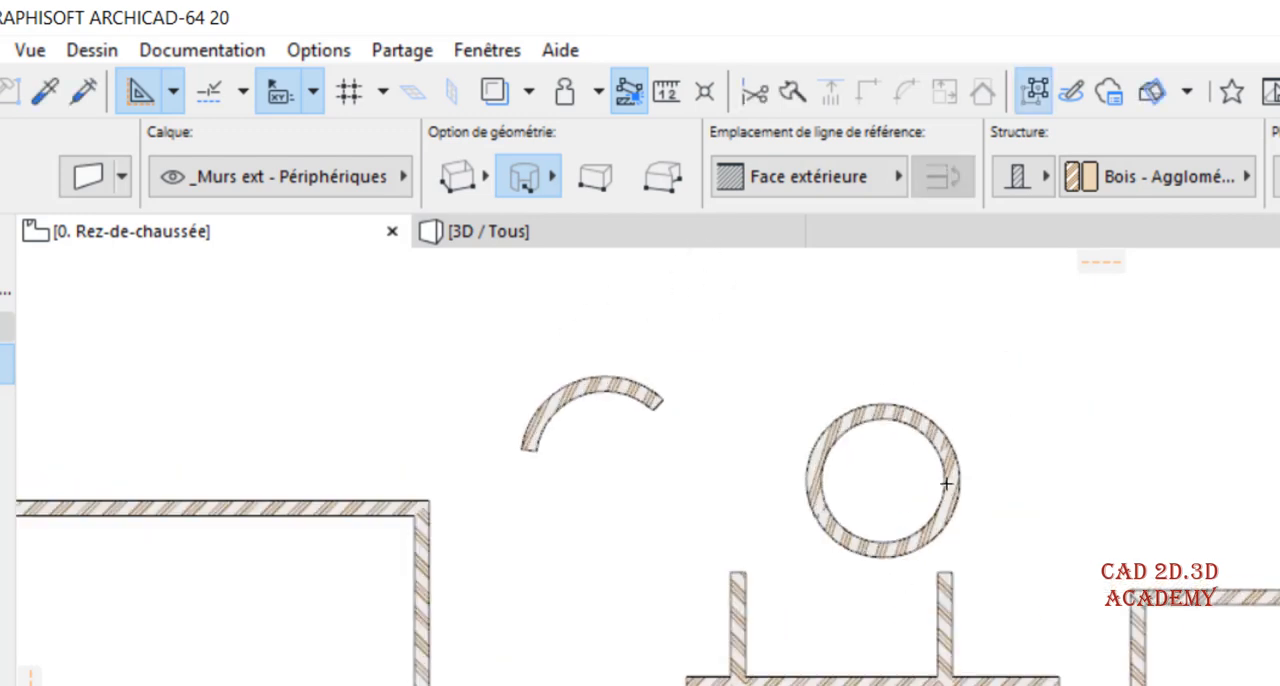
pyautogui.scroll(2, 960, 415)
pyautogui.click(1135, 442)
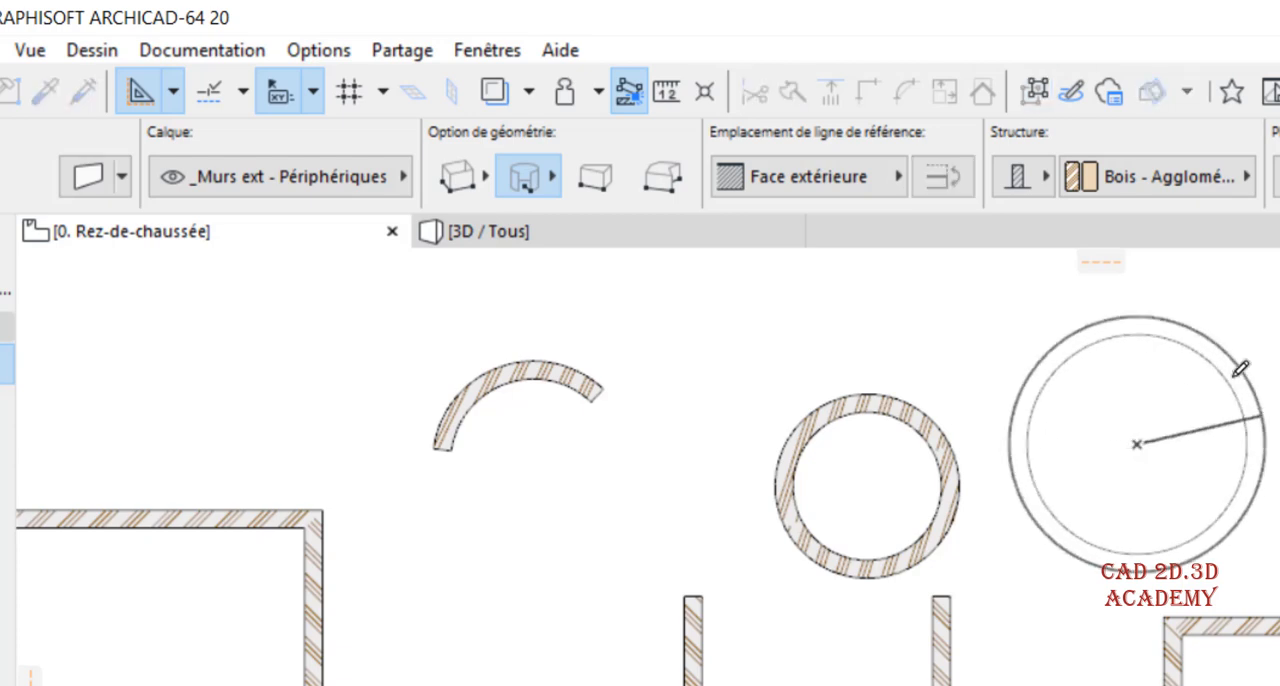
pyautogui.click(1260, 413)
pyautogui.click(1022, 390)
# - Draw a small full circular wall directly above the existing circular wall
pyautogui.scroll(-2, 980, 366)
pyautogui.scroll(2, 889, 394)
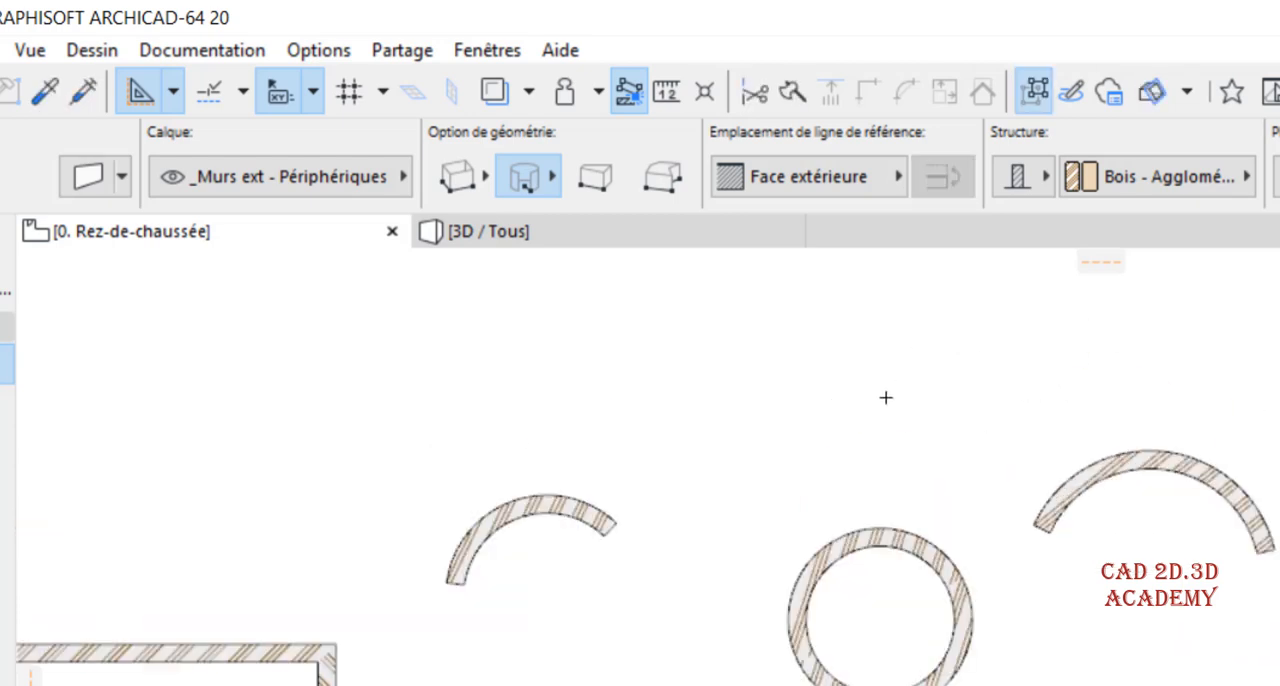
pyautogui.click(808, 462)
pyautogui.scroll(-2, 930, 430)
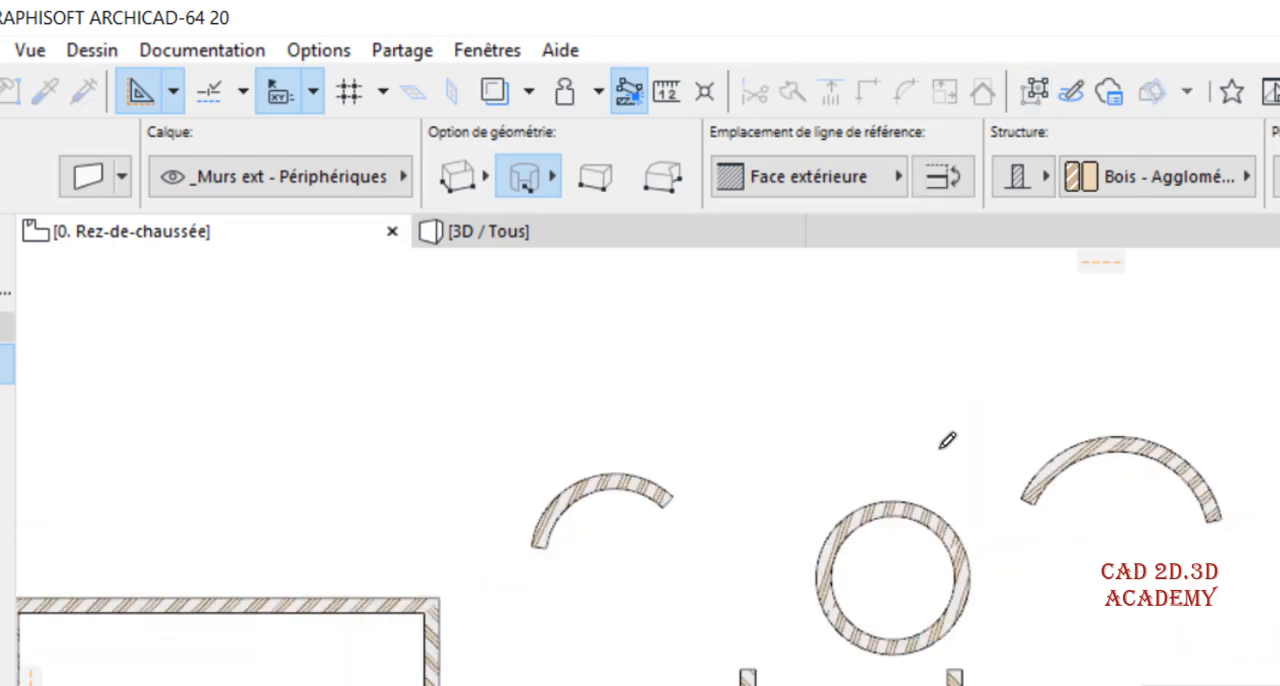
pyautogui.scroll(2, 903, 380)
pyautogui.scroll(4, 871, 410)
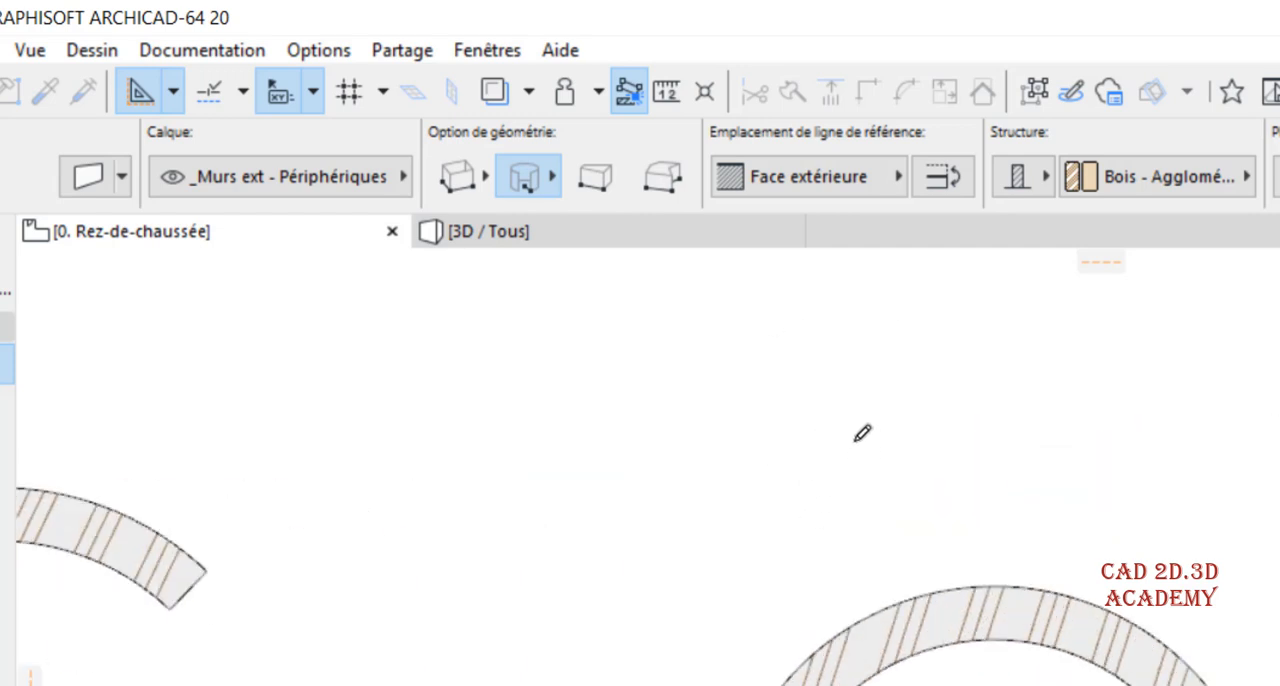
pyautogui.click(926, 334)
# - Using the three-point curved wall geometry, draw a full circular wall above the two existing circular walls
pyautogui.scroll(-5, 773, 390)
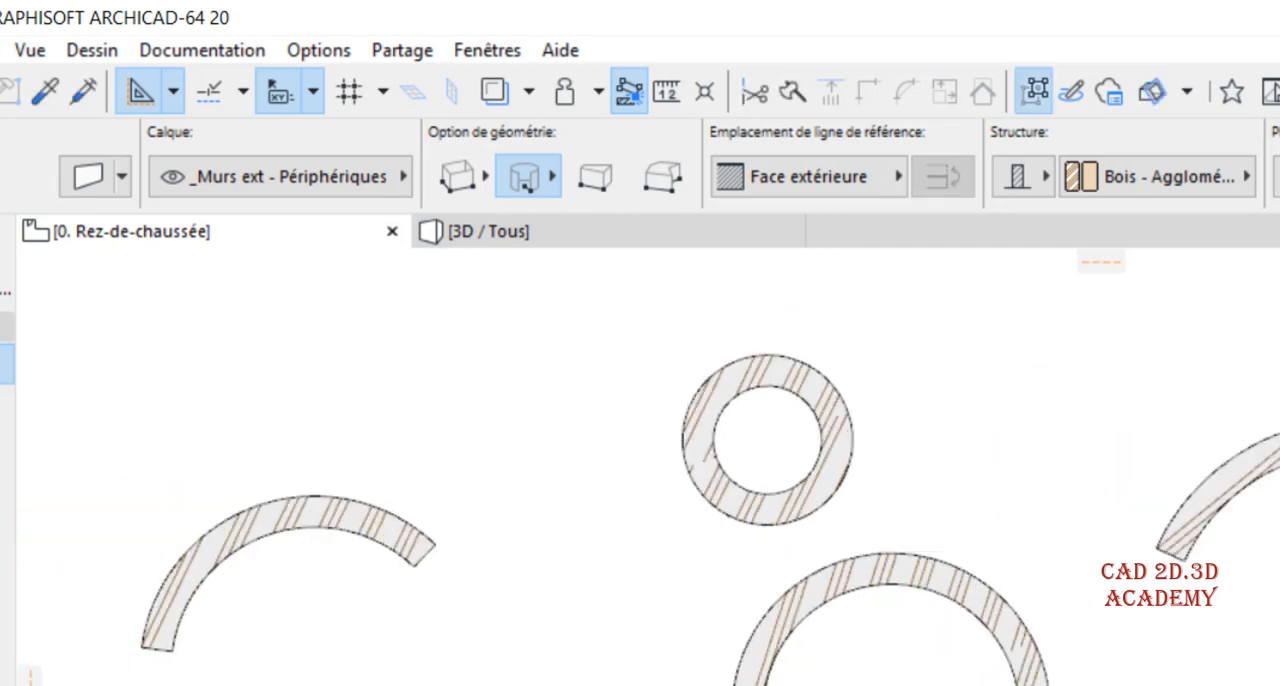
pyautogui.scroll(-1, 779, 397)
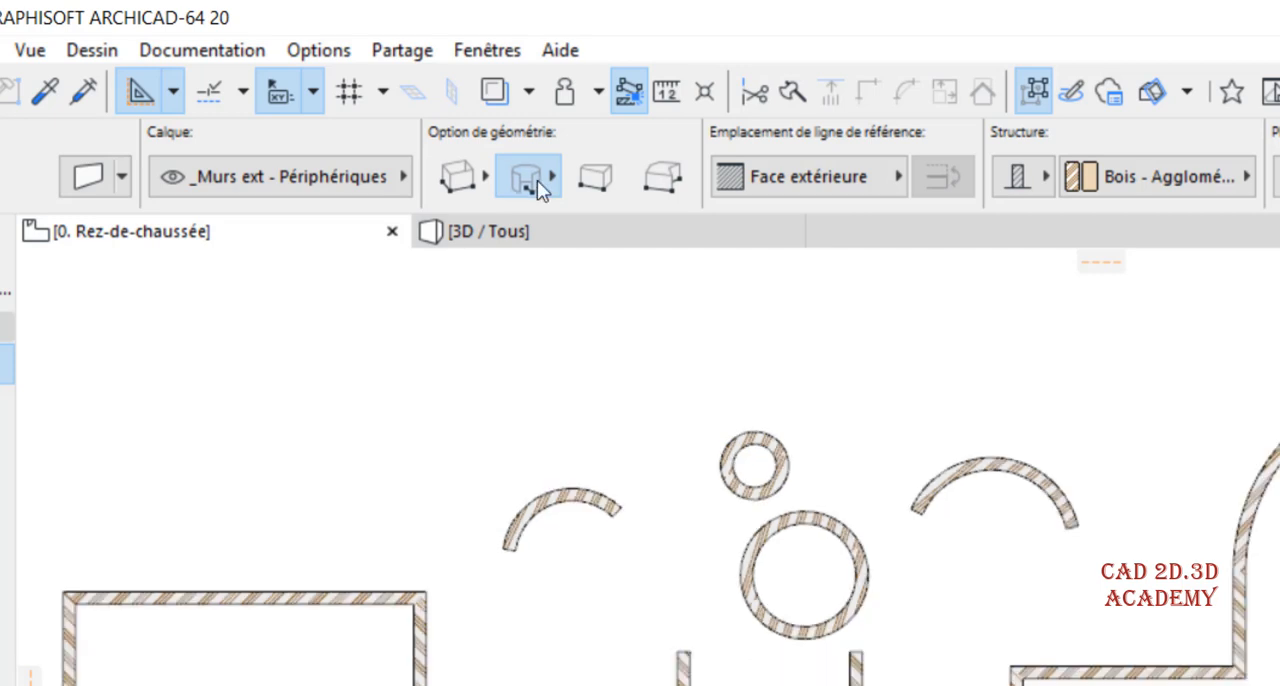
pyautogui.click(537, 180)
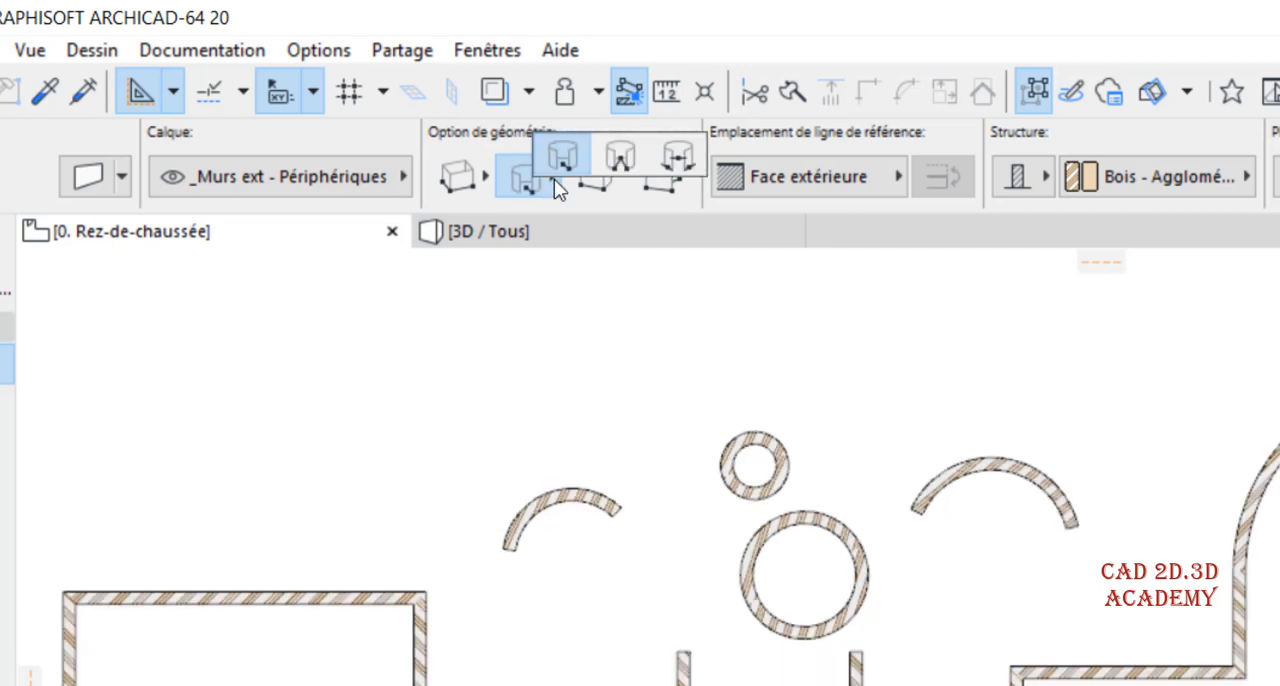
pyautogui.click(622, 159)
pyautogui.scroll(-3, 894, 294)
pyautogui.scroll(3, 879, 464)
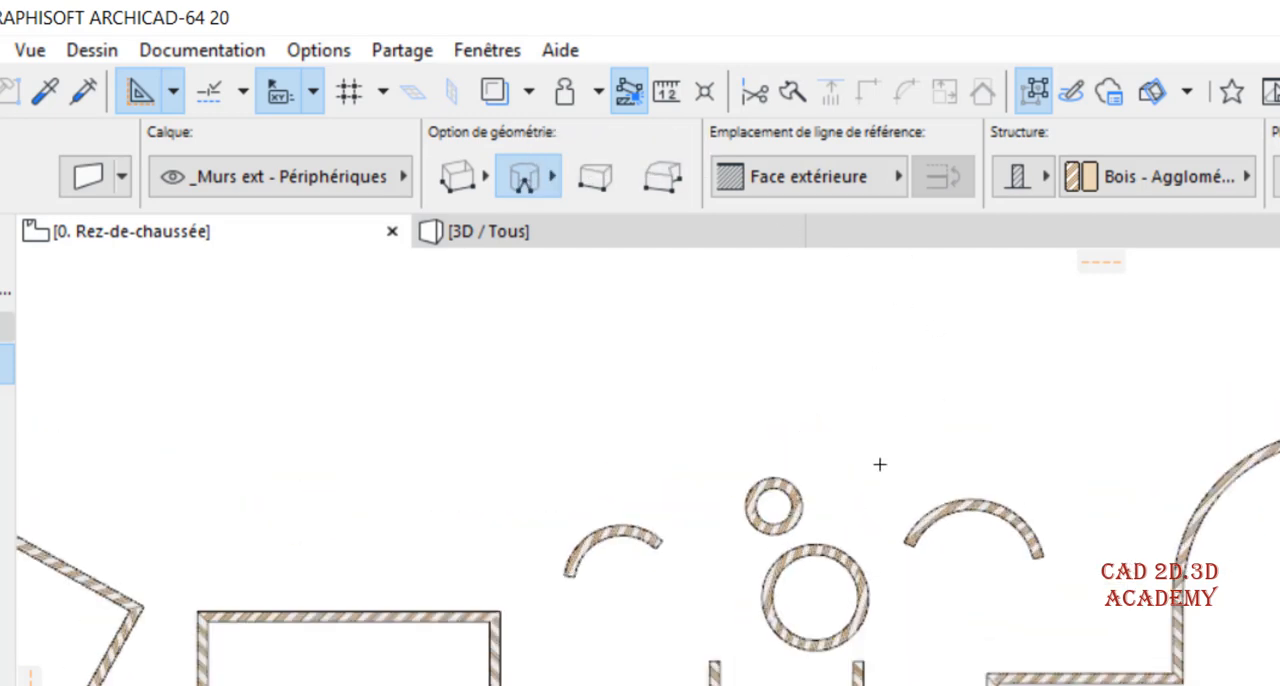
pyautogui.scroll(-3, 885, 430)
pyautogui.click(900, 434)
pyautogui.scroll(3, 860, 445)
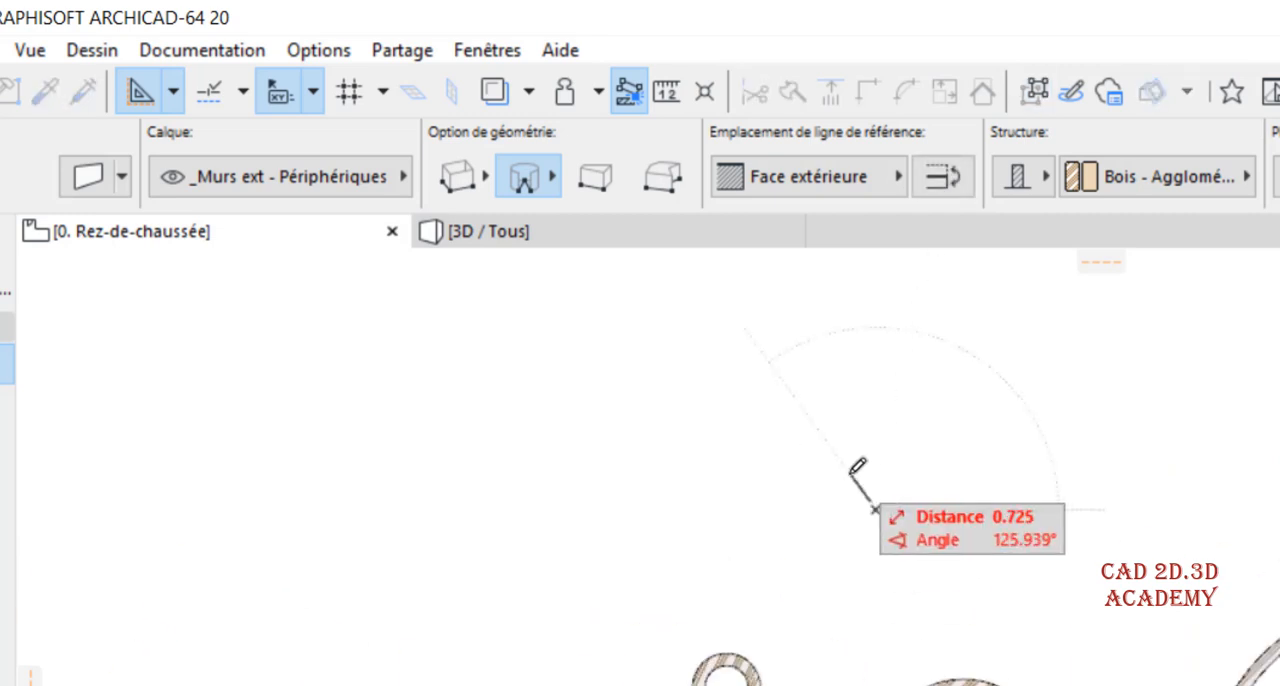
pyautogui.click(840, 457)
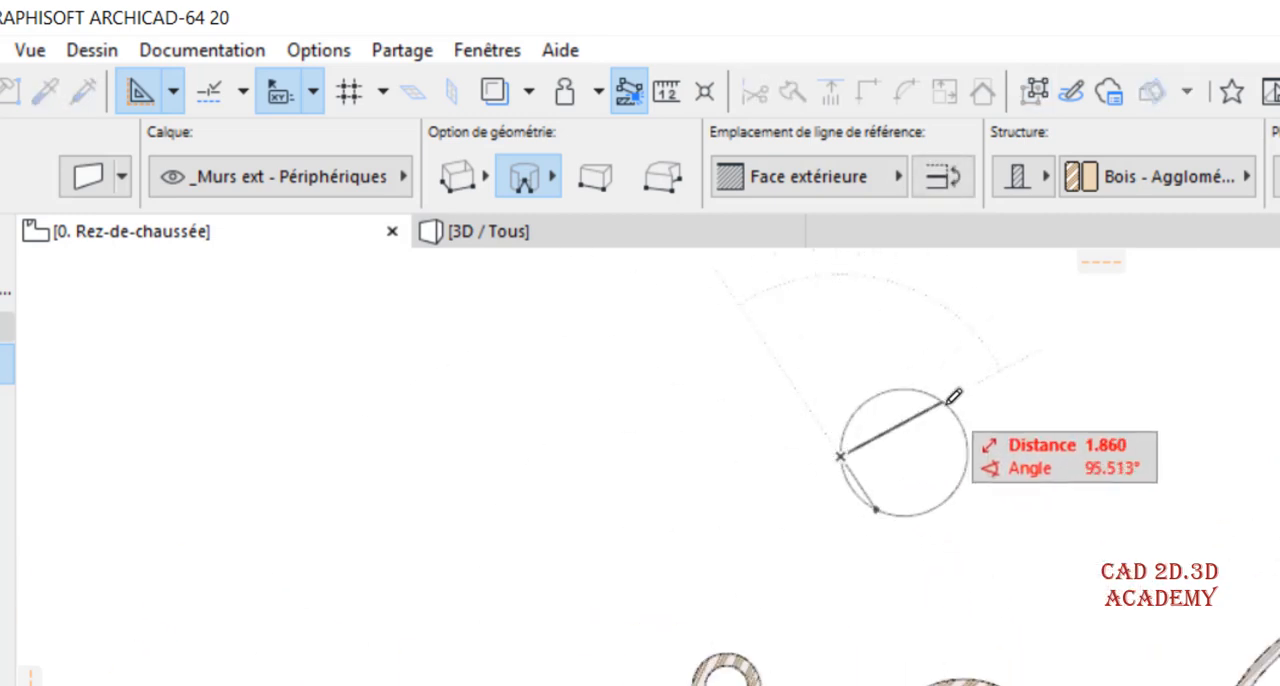
pyautogui.click(914, 457)
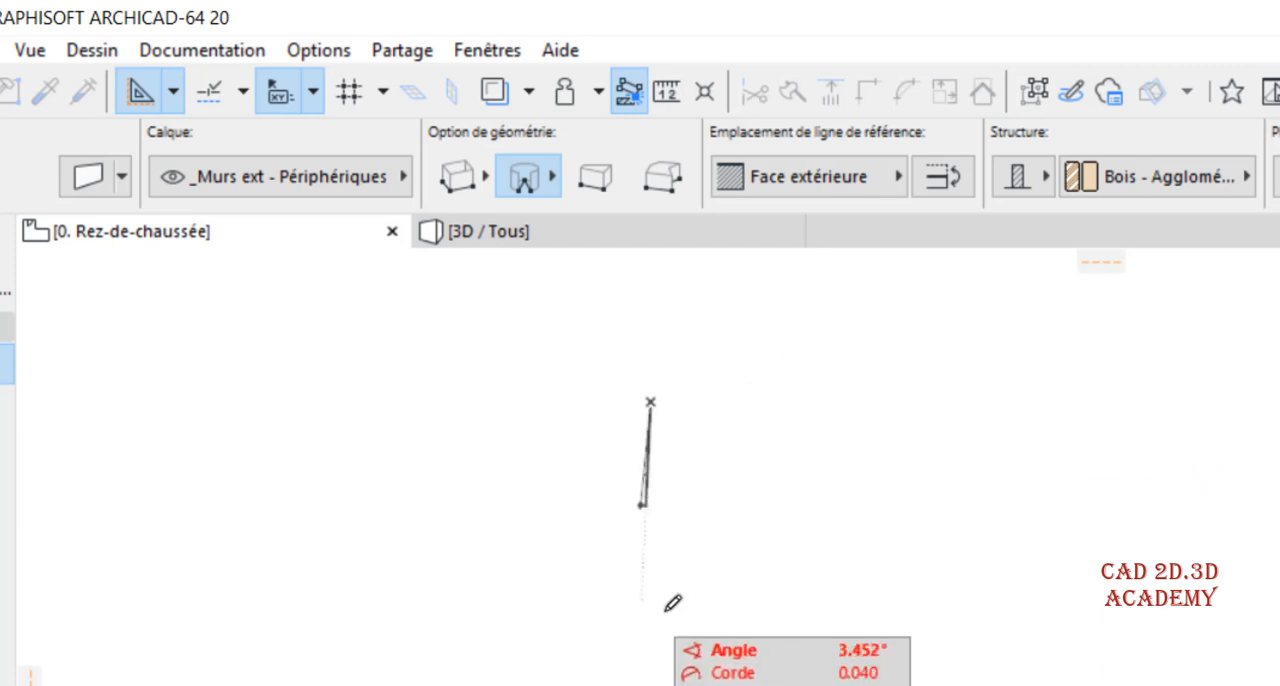
pyautogui.click(643, 504)
pyautogui.scroll(-2, 641, 273)
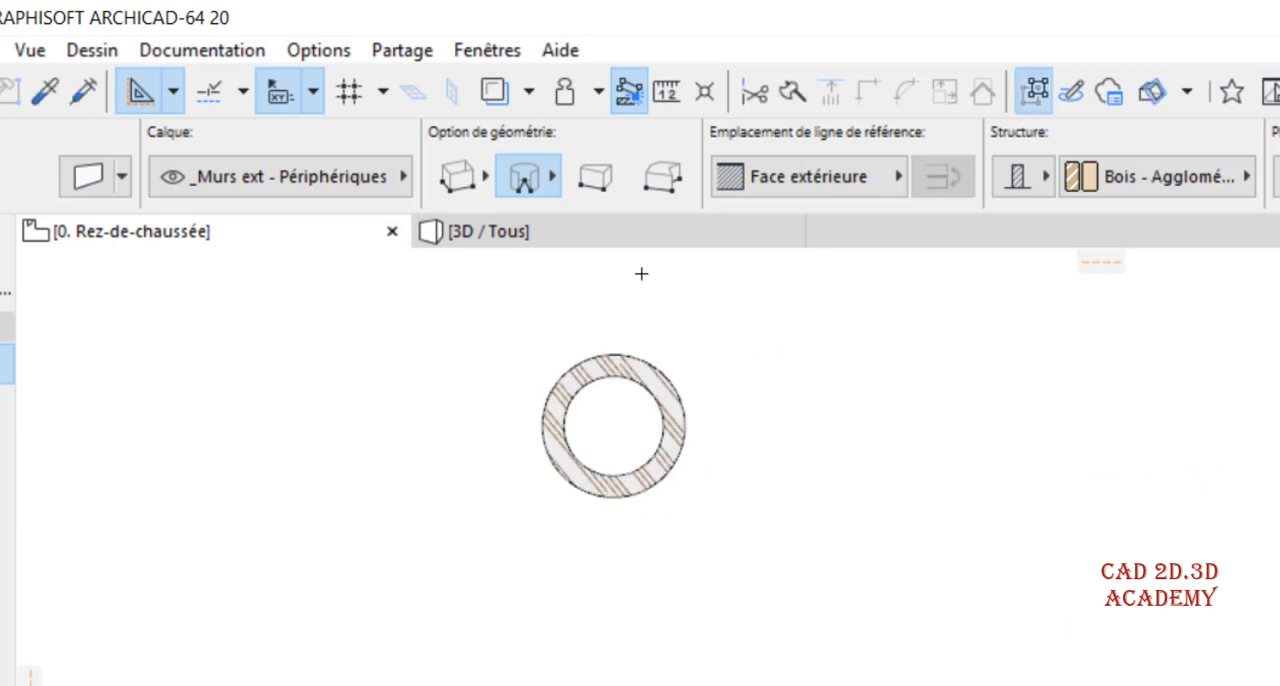
# - Using the tangent curved wall geometry, draw a circular wall inside the crossing walls, tangent to both horizontal walls and the left vertical one
pyautogui.moveTo(531, 180); pyautogui.dragTo(690, 172)
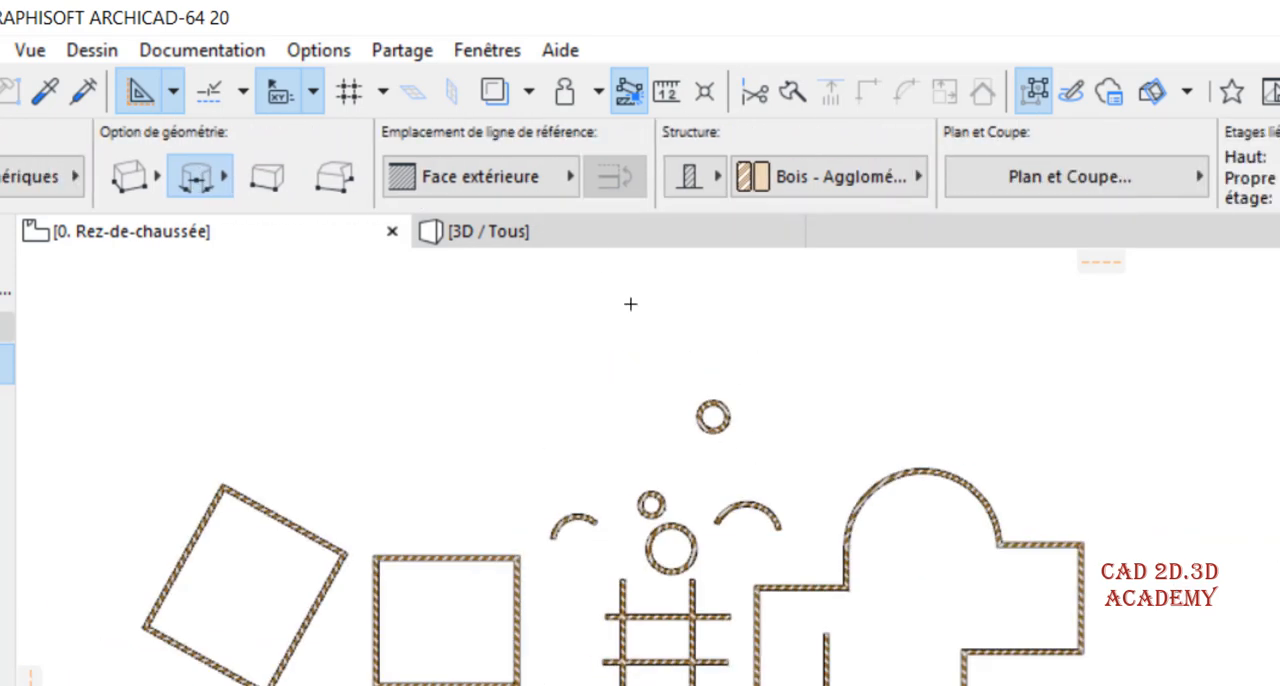
pyautogui.scroll(4, 600, 182)
pyautogui.scroll(7, 636, 642)
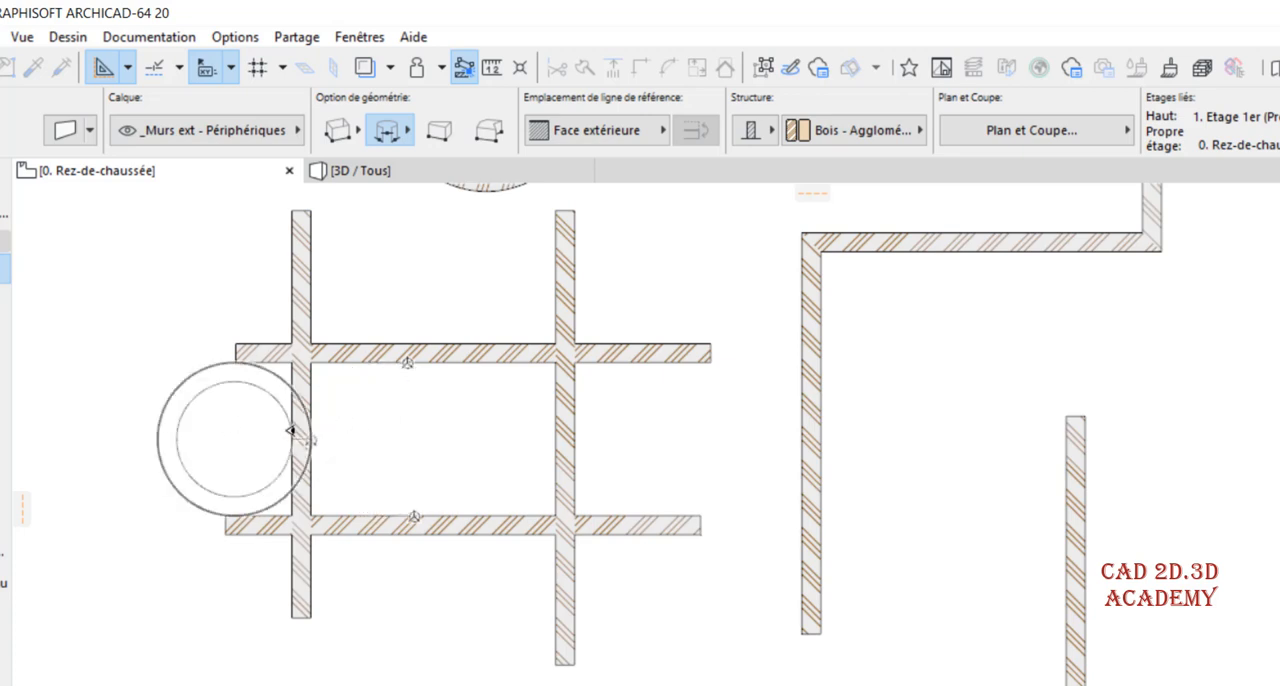
pyautogui.scroll(2, 296, 440)
pyautogui.scroll(-2, 445, 256)
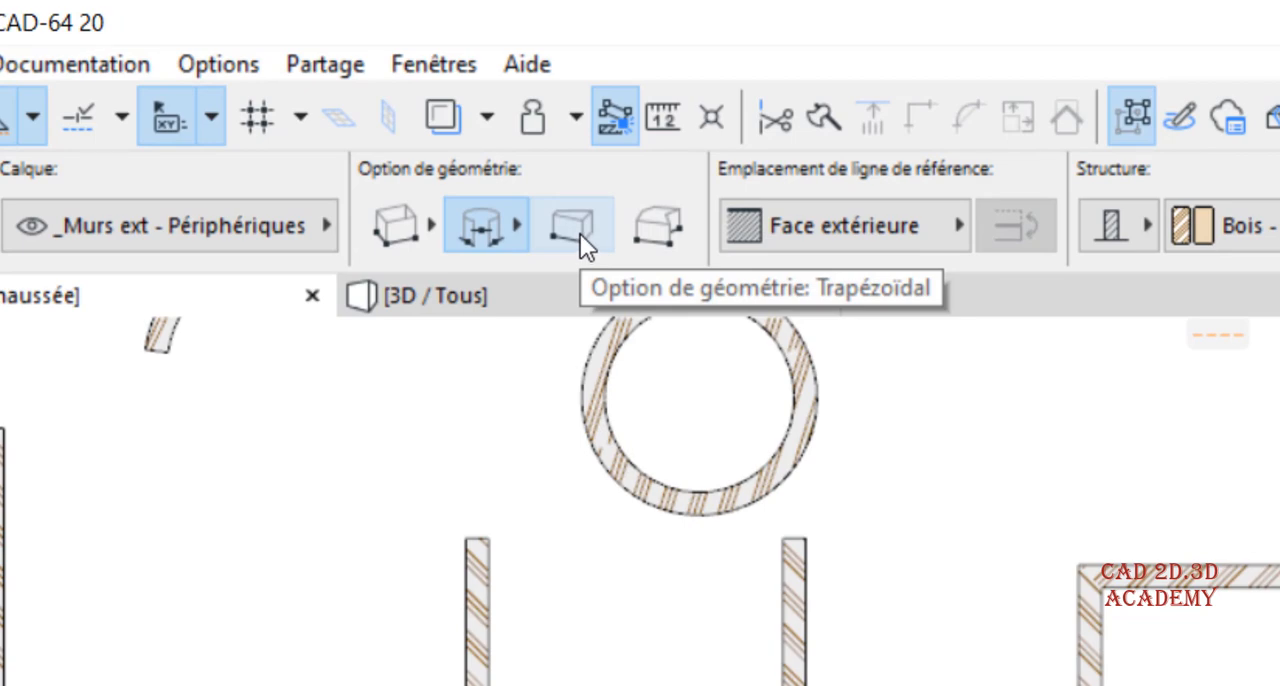
# - Using the trapezoidal geometry, draw a horizontal tapering wall below the crossing walls
pyautogui.click(578, 233)
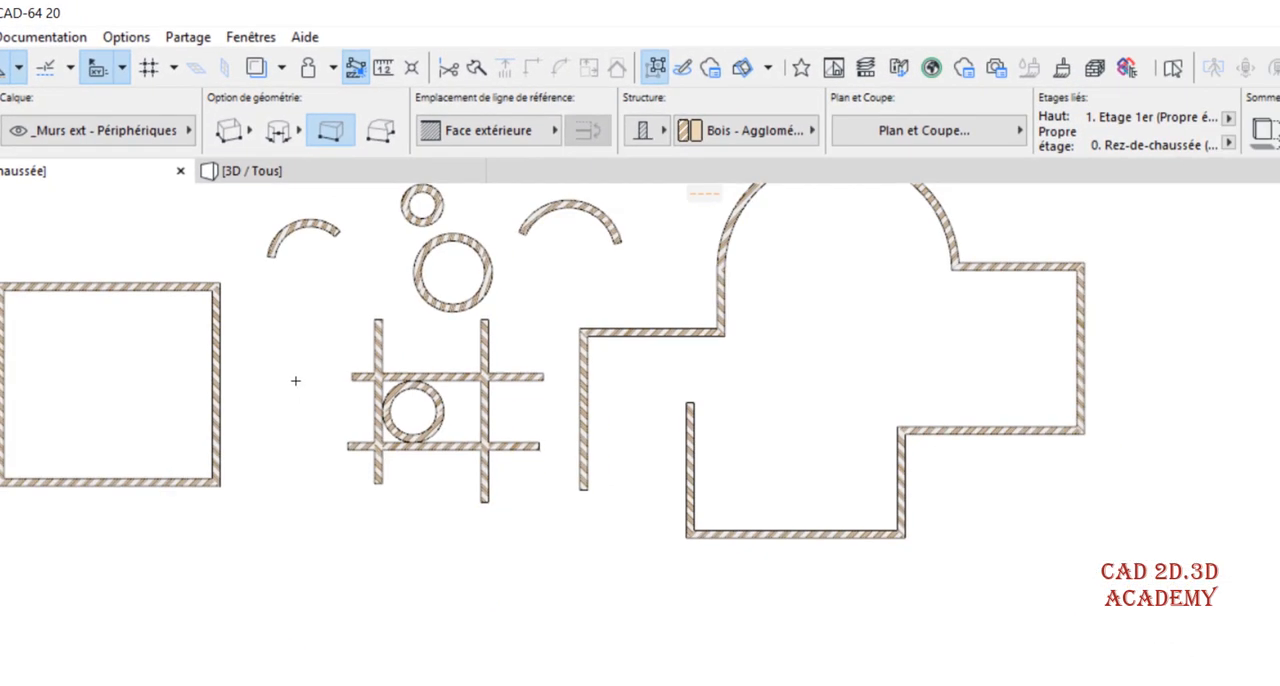
pyautogui.scroll(2, 324, 651)
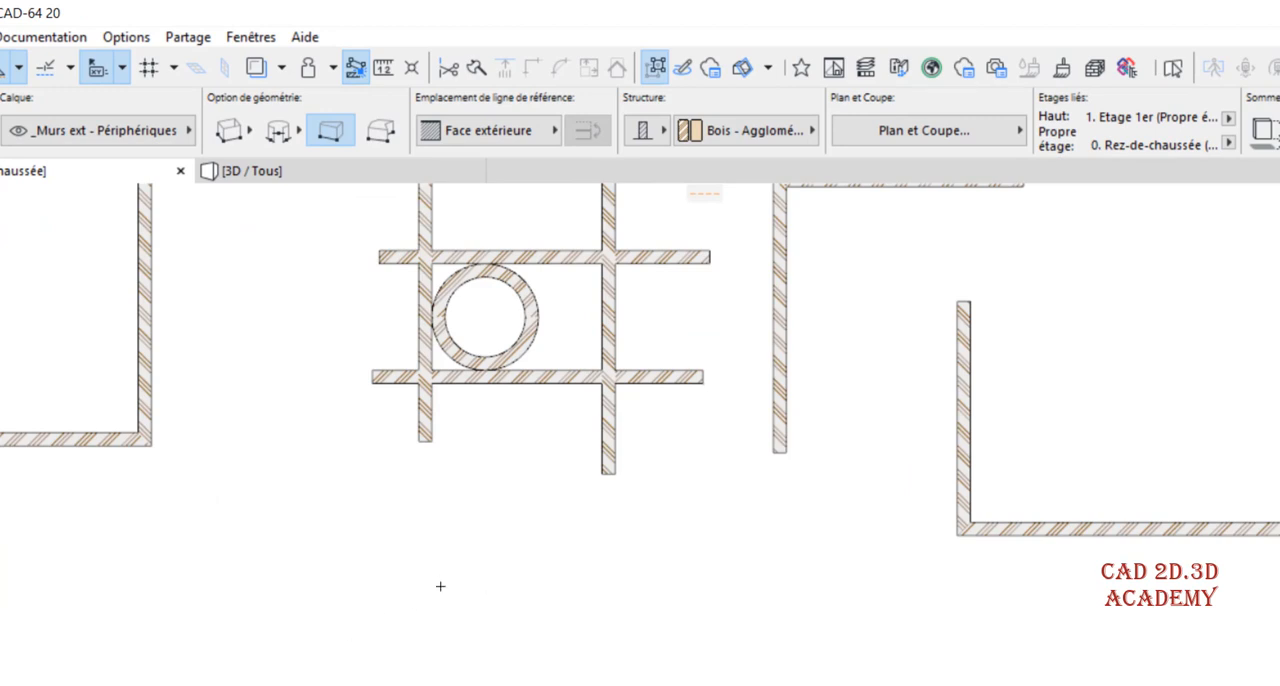
pyautogui.click(427, 580)
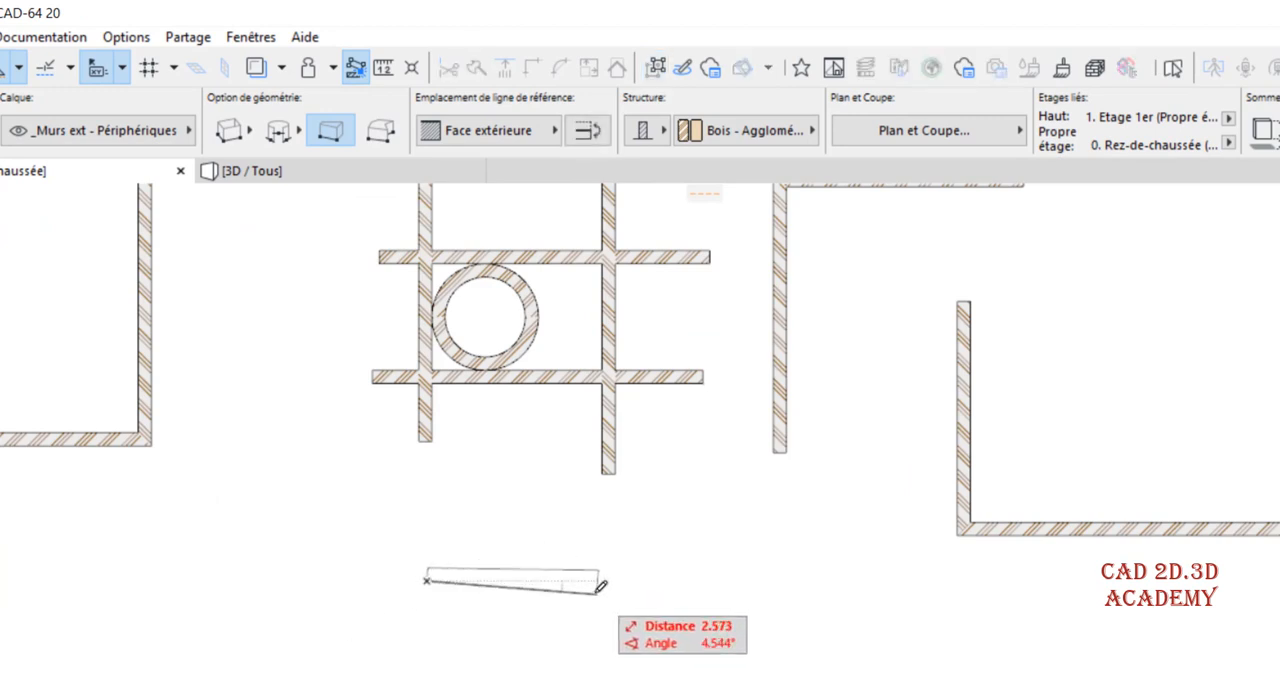
pyautogui.click(758, 580)
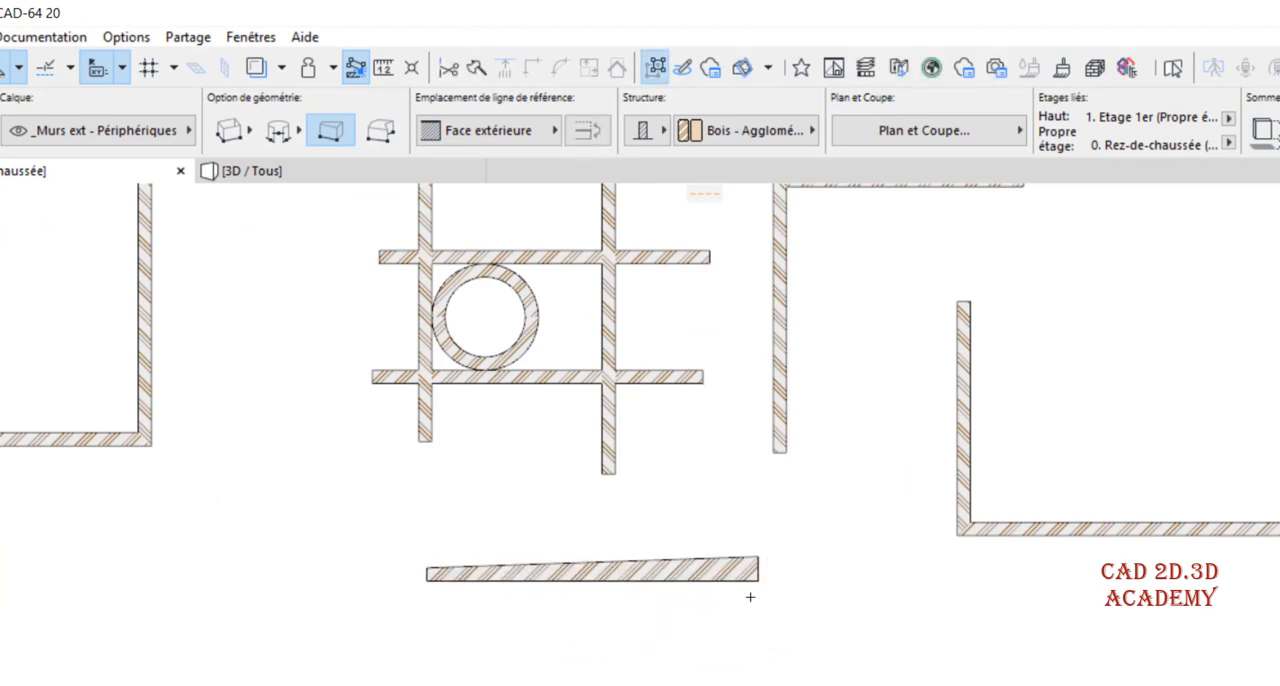
pyautogui.scroll(4, 750, 590)
pyautogui.scroll(-7, 740, 570)
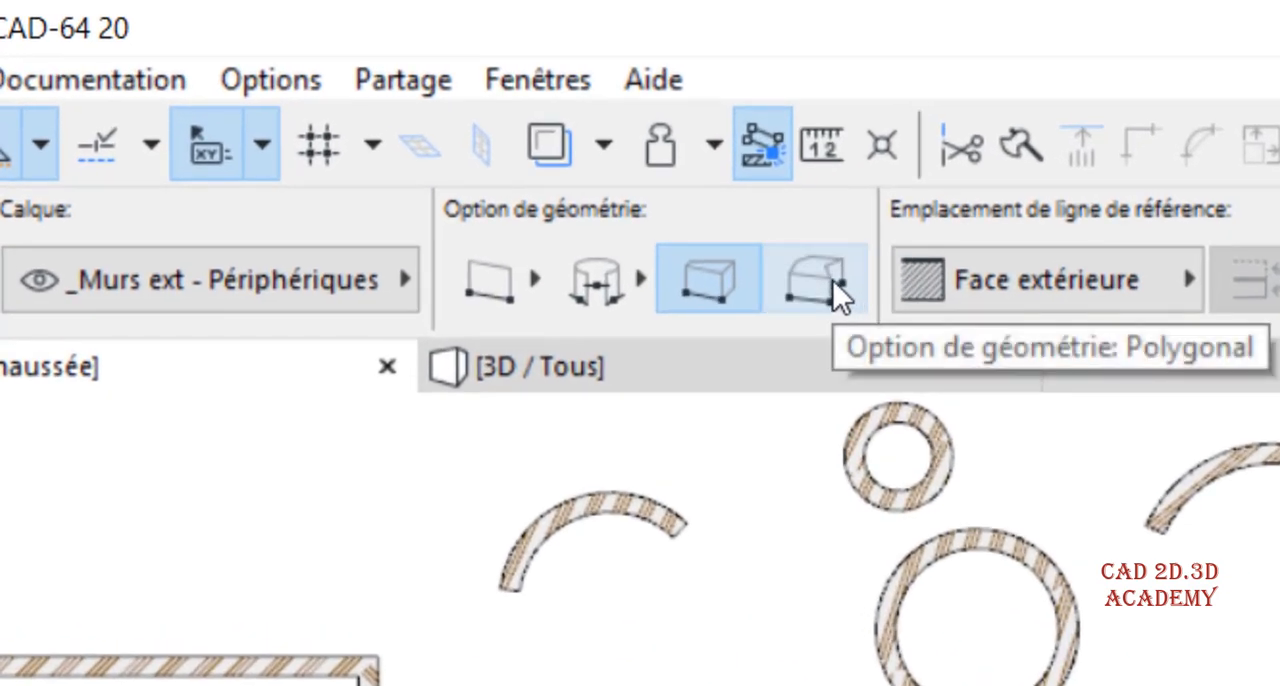
# - Using the polygonal geometry, draw a closed five-cornered wall between the rectangular room and the crossing walls
pyautogui.click(832, 279)
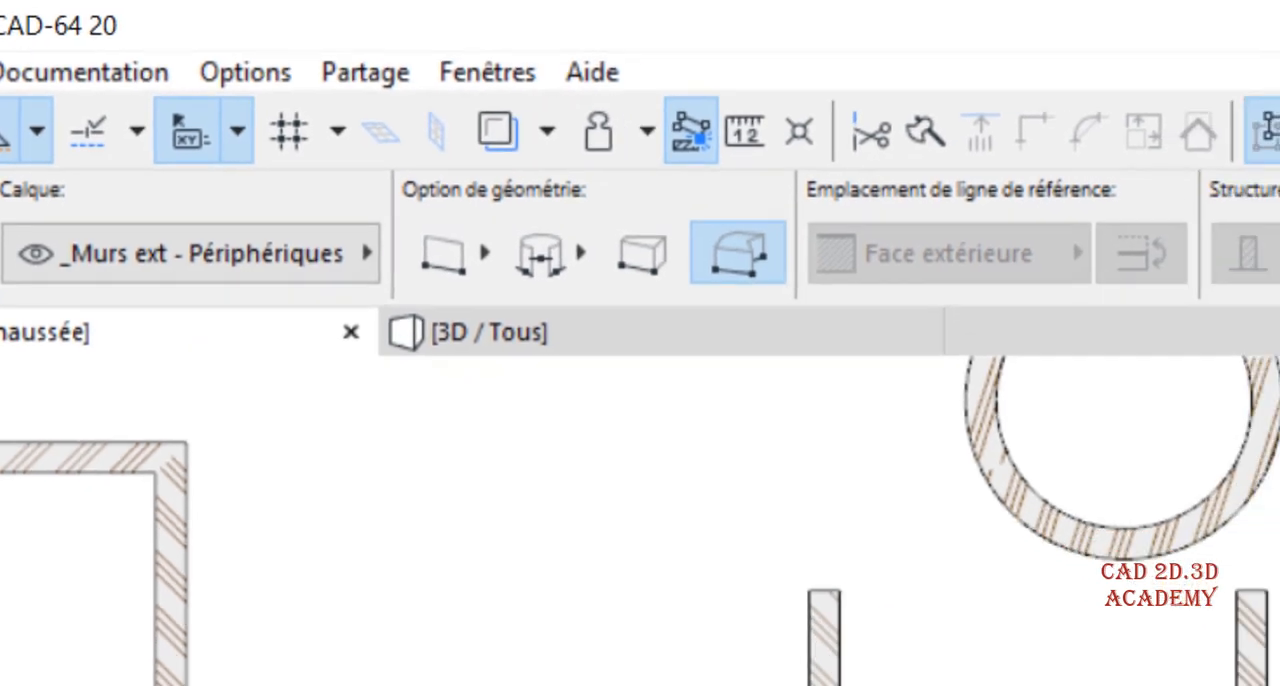
pyautogui.click(172, 543)
pyautogui.click(268, 431)
pyautogui.click(319, 475)
pyautogui.click(244, 554)
pyautogui.click(214, 495)
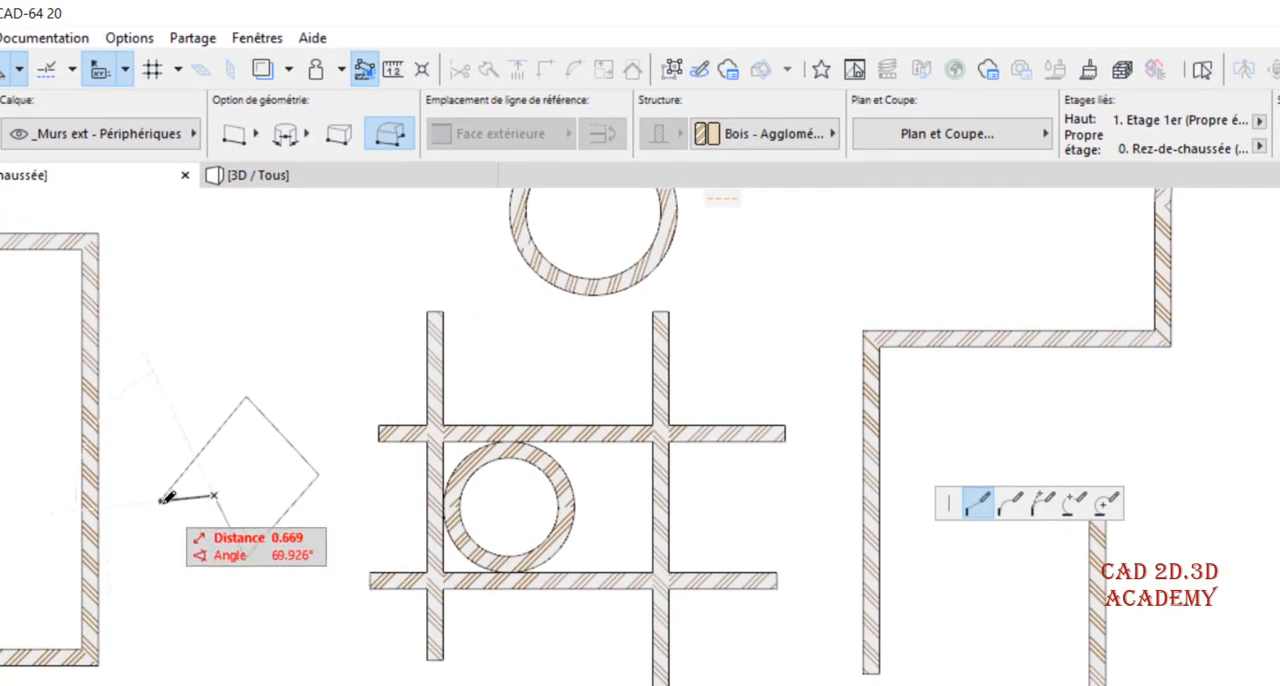
pyautogui.click(164, 508)
pyautogui.scroll(-4, 389, 403)
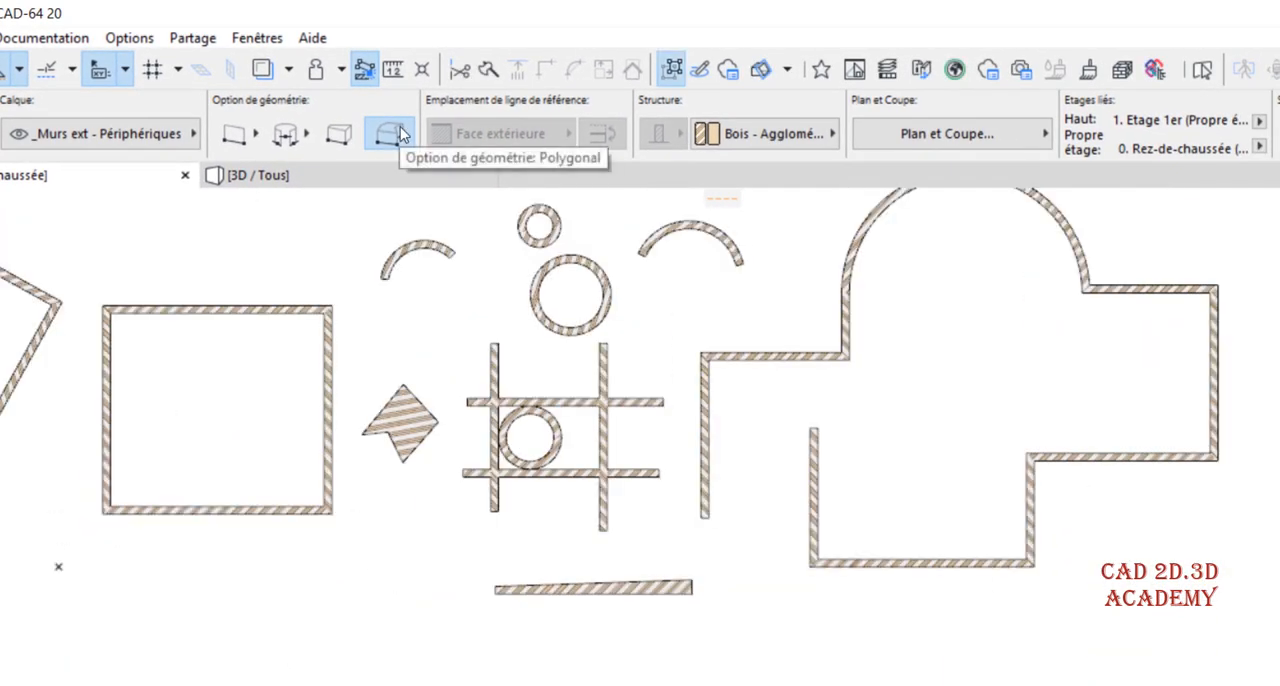
pyautogui.scroll(-3, 600, 615)
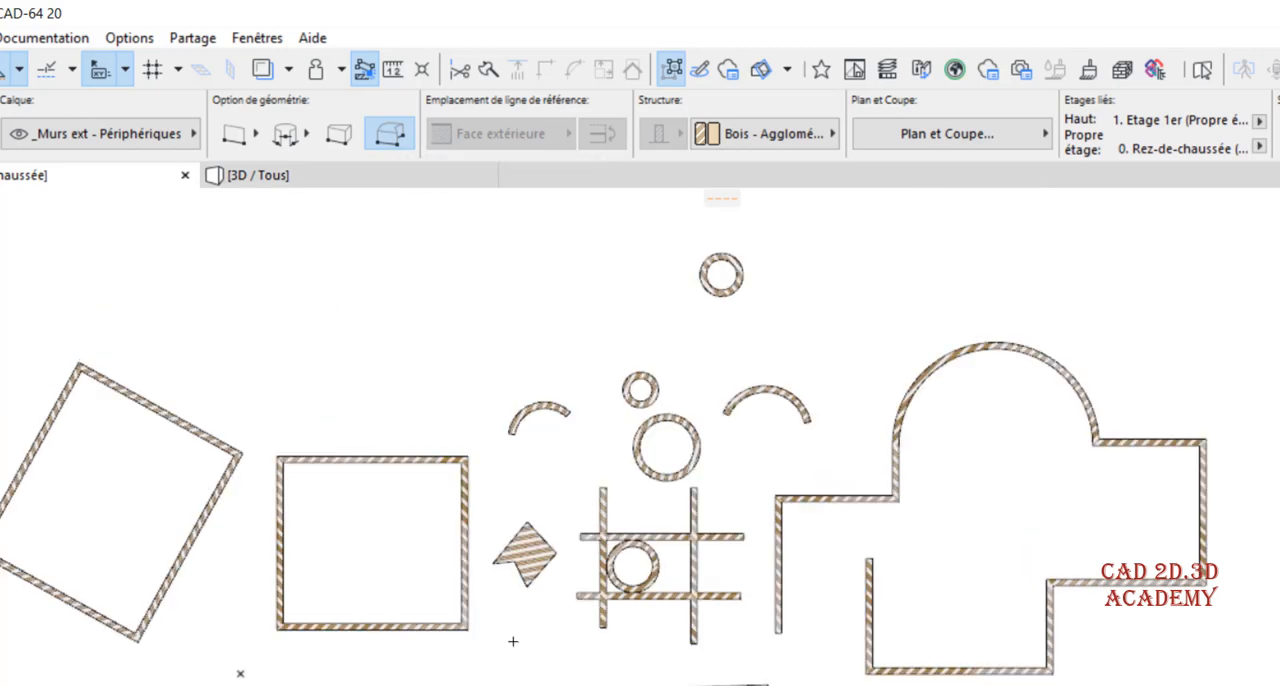
# - Set the building material in the default wall settings to "Divers - Vide"
pyautogui.scroll(4, 257, 680)
pyautogui.scroll(3, 421, 600)
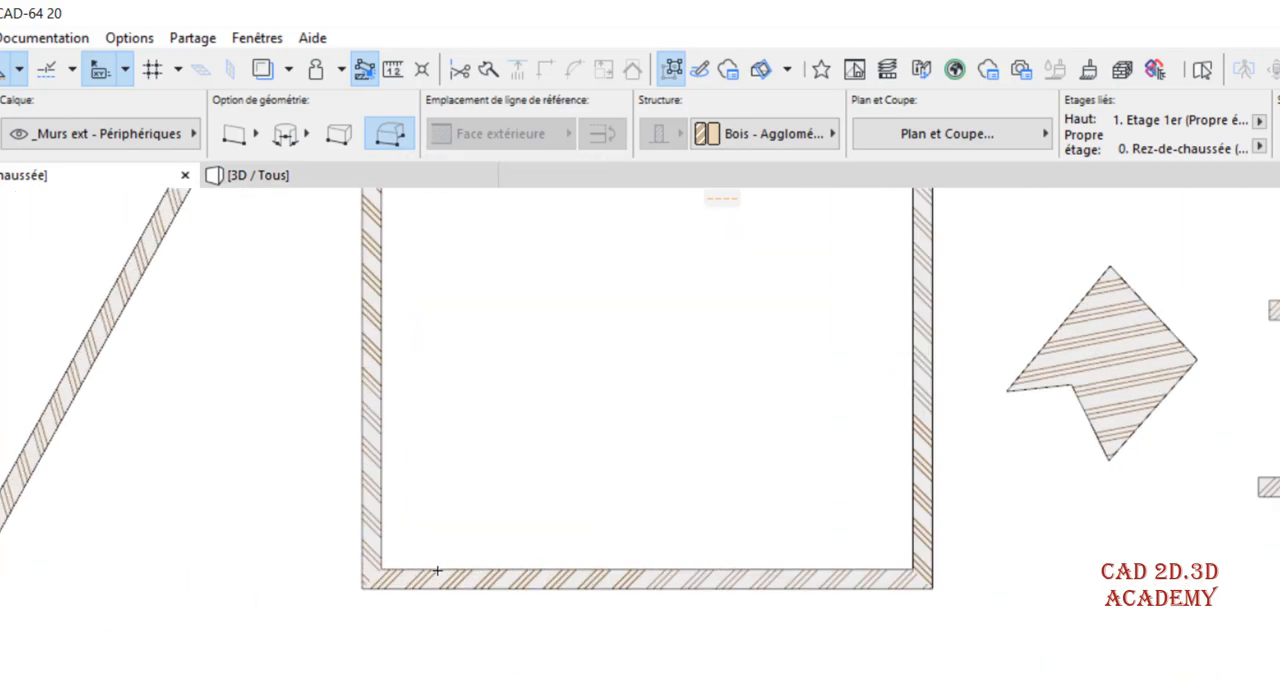
pyautogui.scroll(-2, 529, 544)
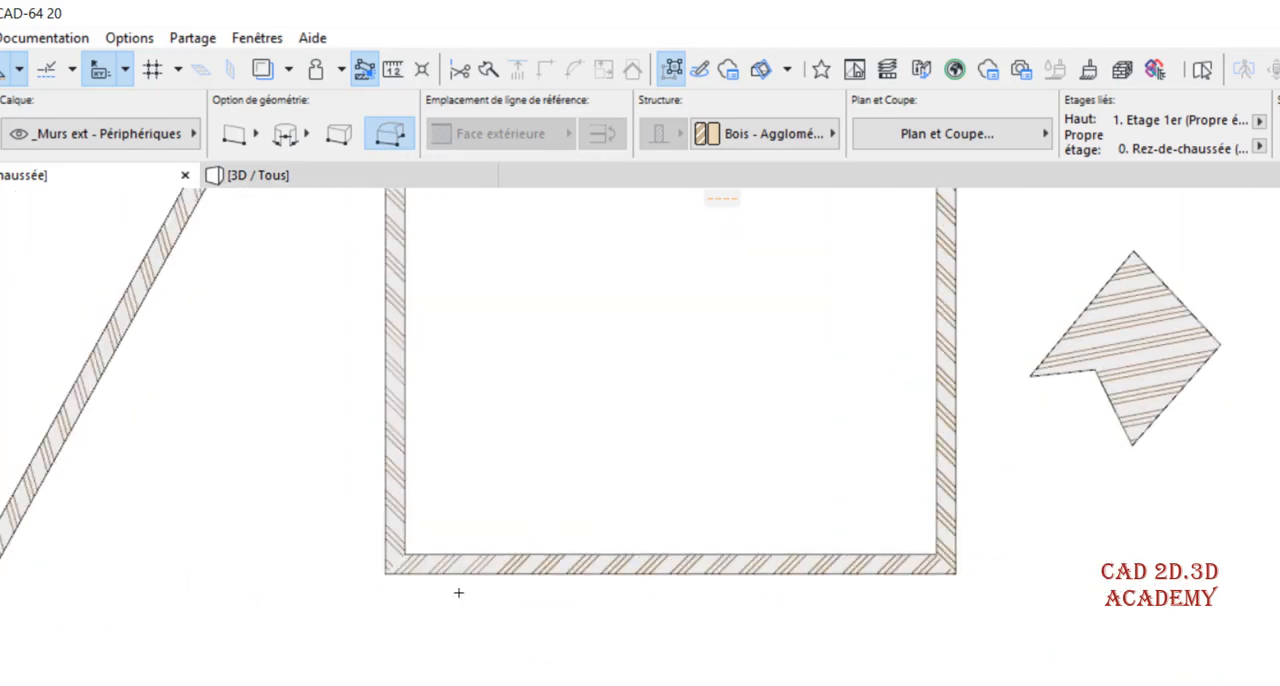
pyautogui.hotkey('ctrl', 't')
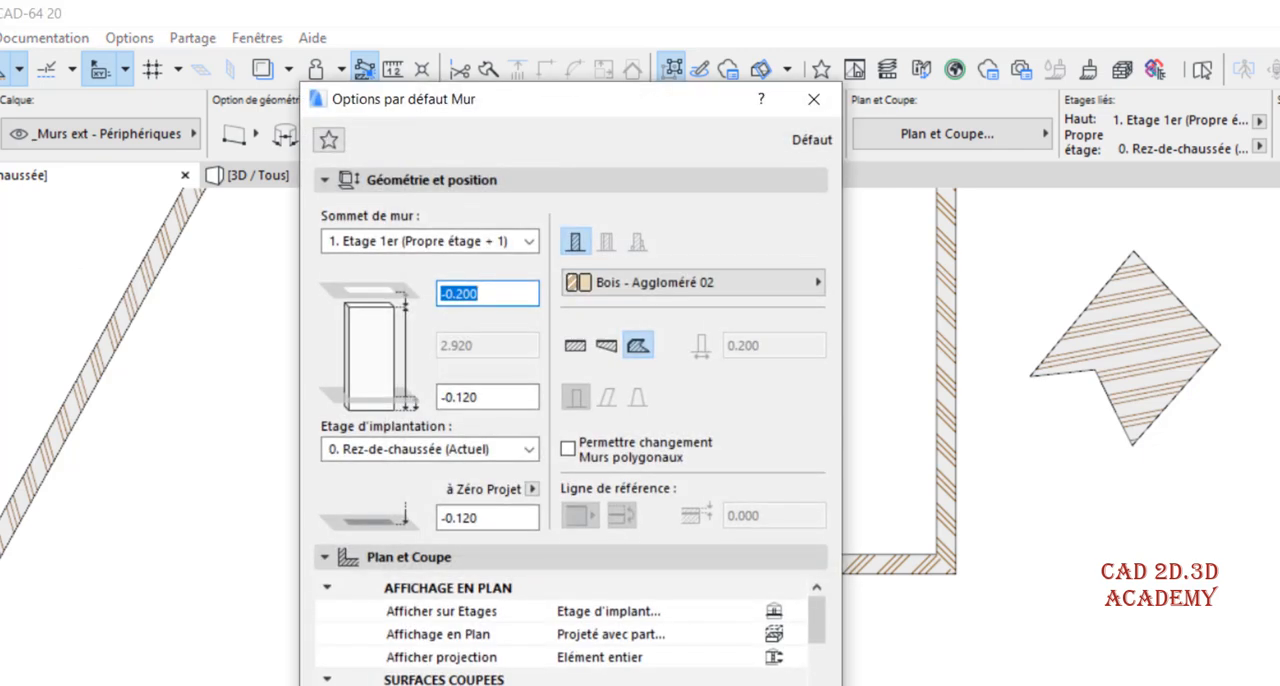
pyautogui.click(714, 284)
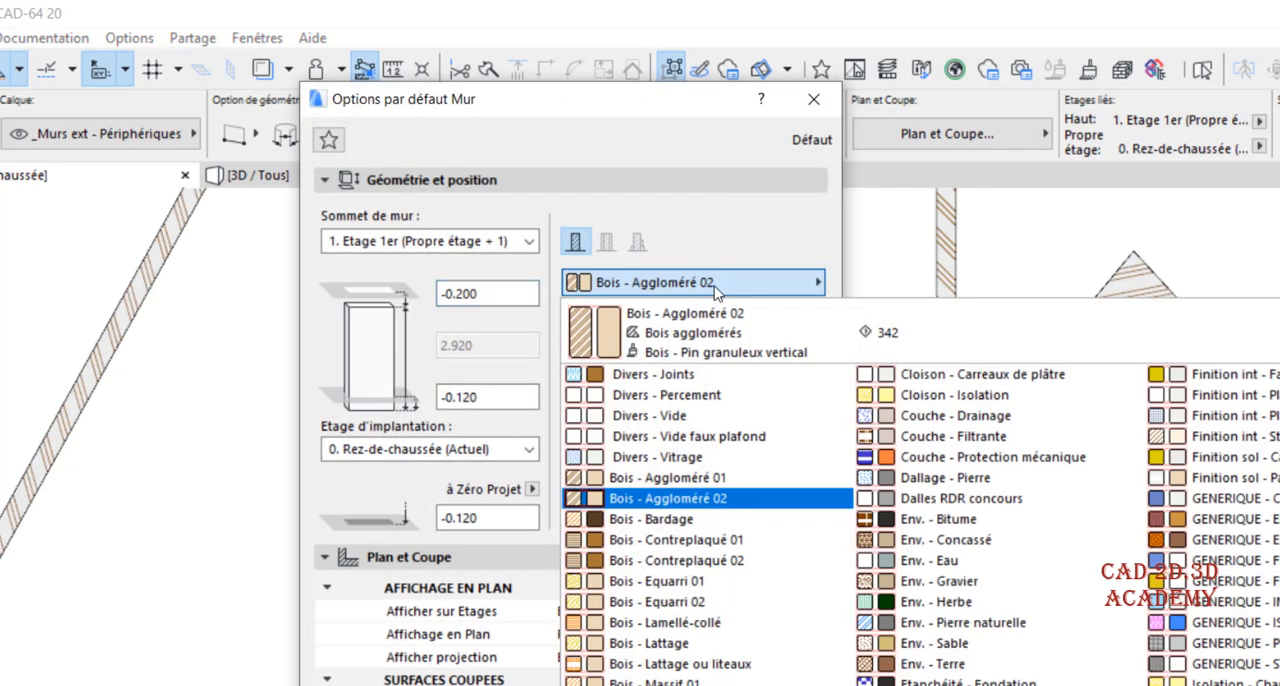
pyautogui.click(714, 287)
pyautogui.click(712, 289)
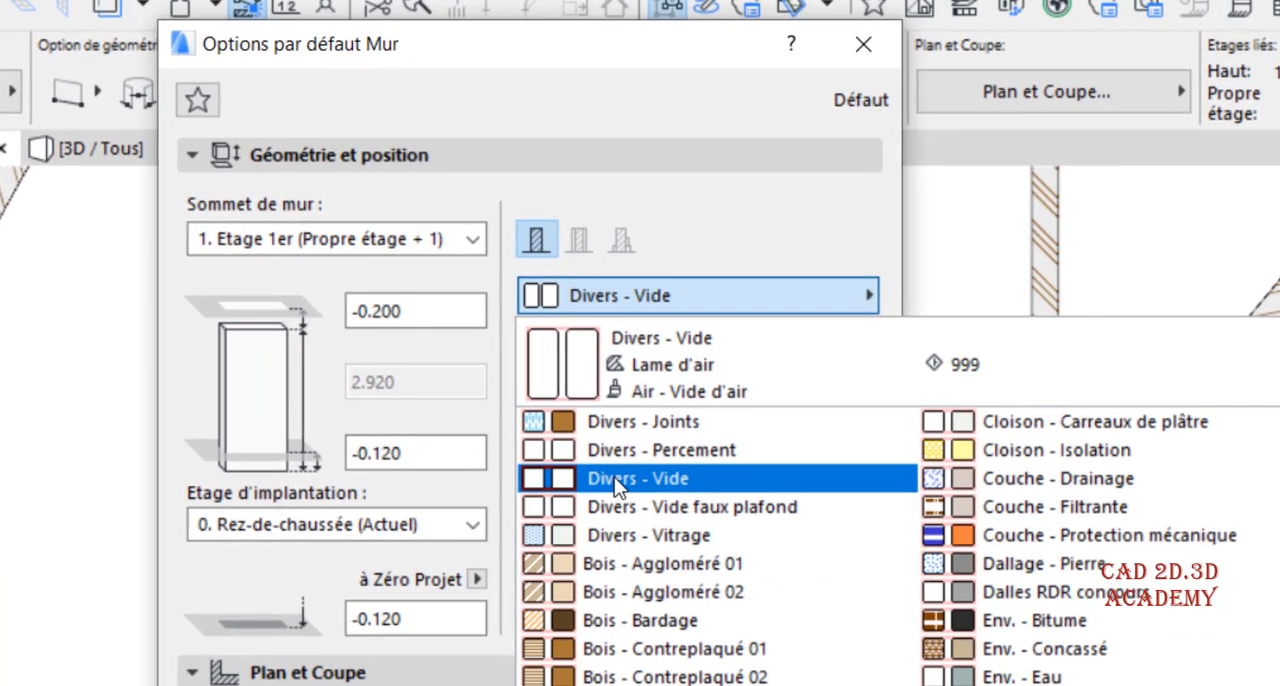
pyautogui.click(616, 480)
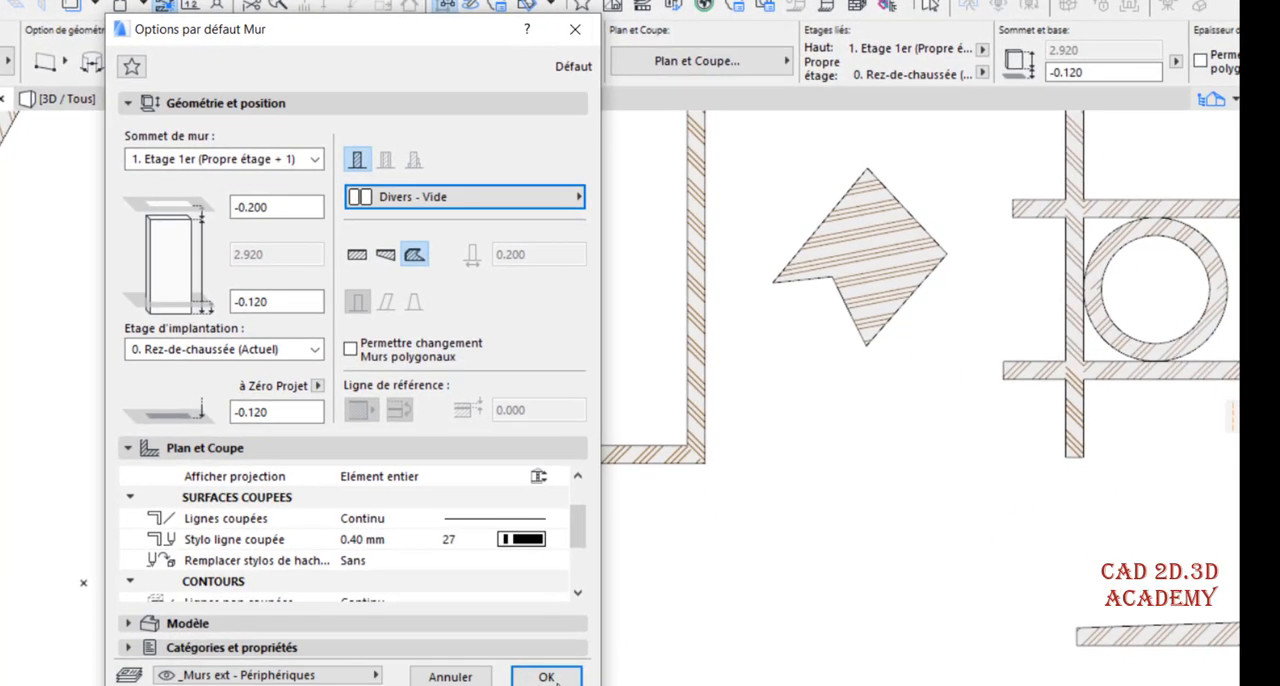
pyautogui.click(556, 680)
pyautogui.scroll(-2, 509, 380)
# - Using the chained geometry, draw a stepped wall of four straight segments below the rectangular room
pyautogui.click(56, 62)
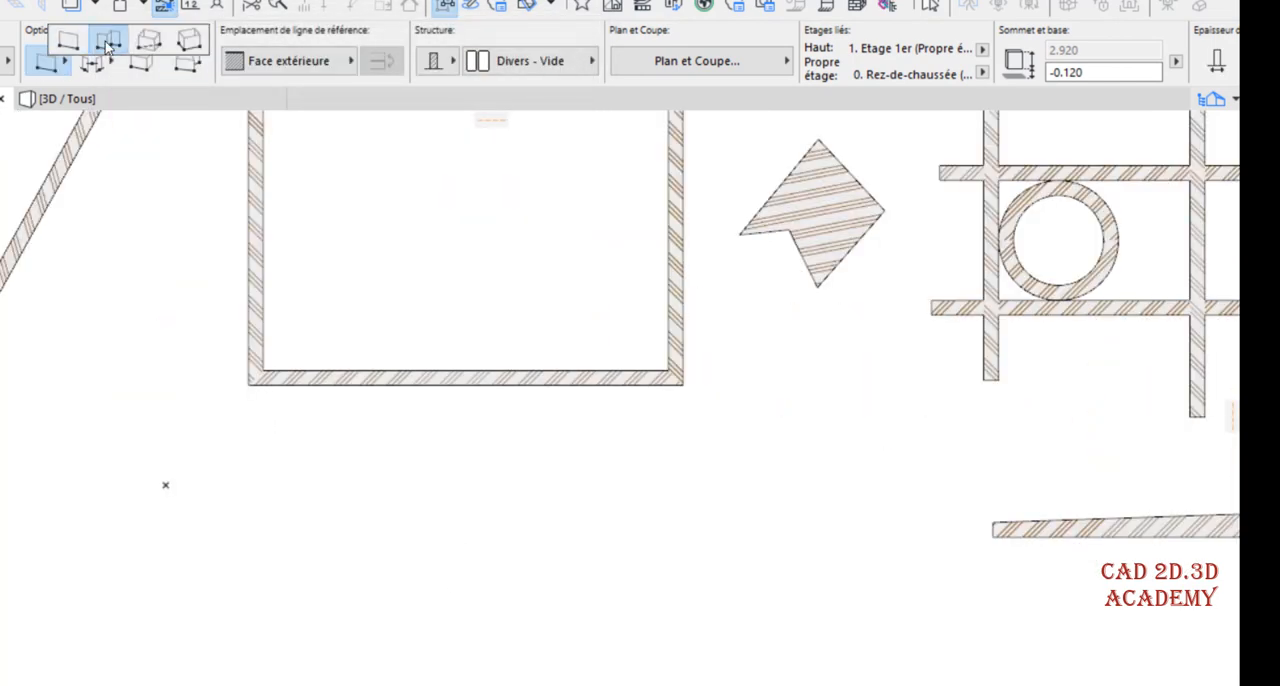
pyautogui.scroll(-2, 277, 231)
pyautogui.click(266, 437)
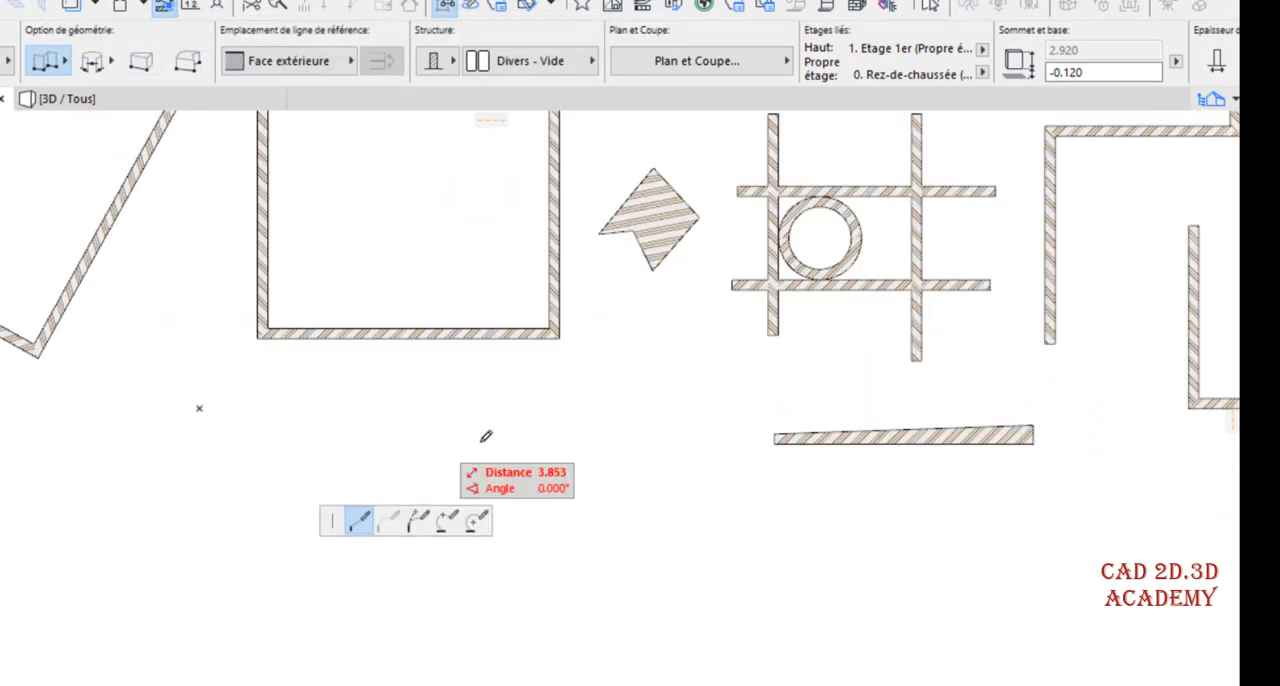
pyautogui.click(514, 525)
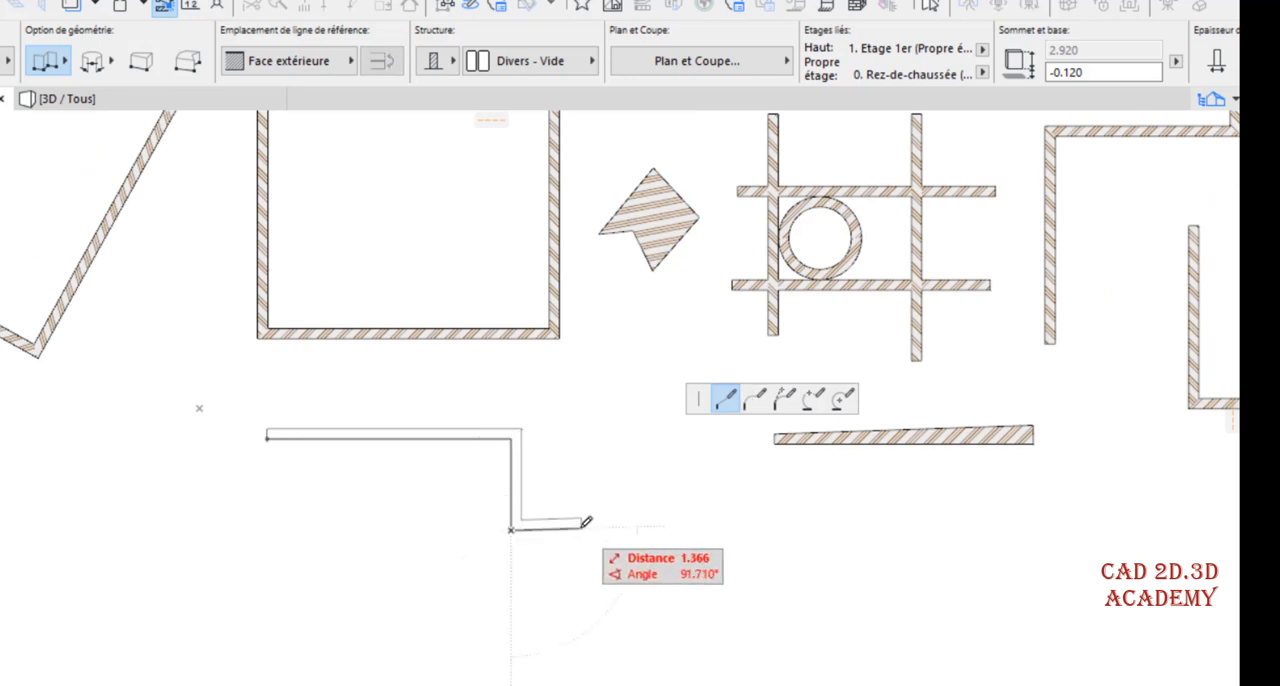
pyautogui.click(589, 527)
pyautogui.doubleClick(592, 389)
pyautogui.scroll(4, 489, 451)
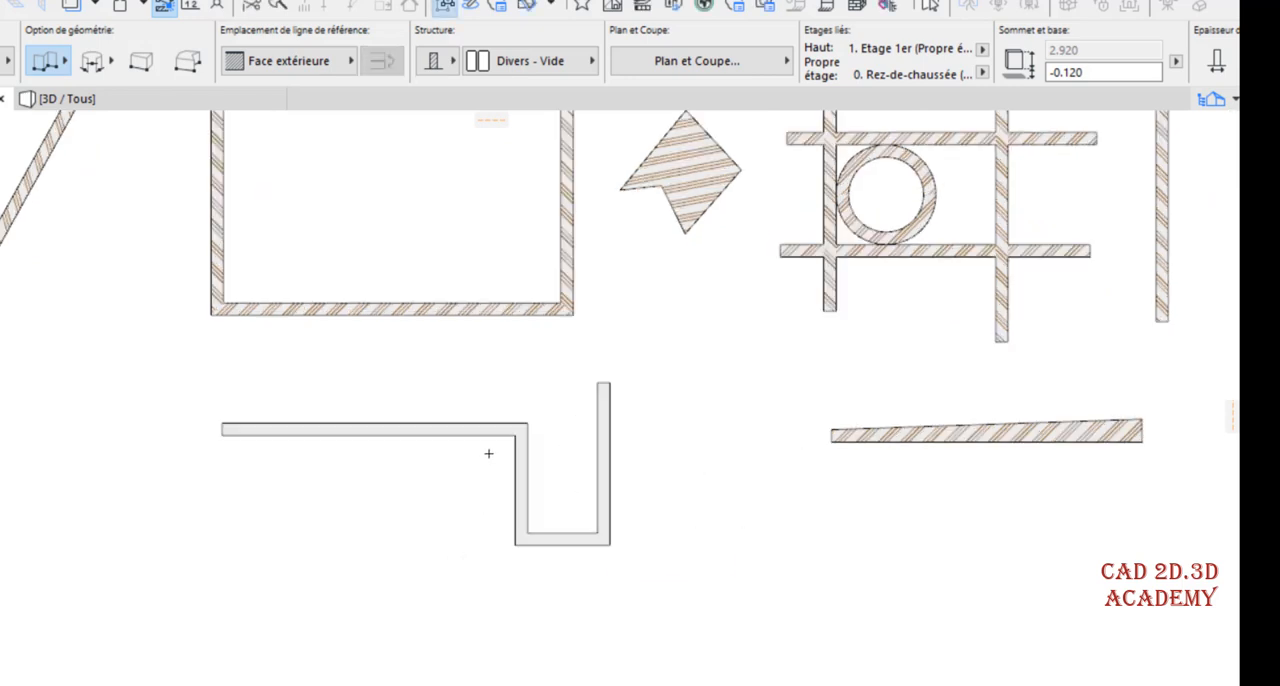
pyautogui.scroll(-1, 466, 413)
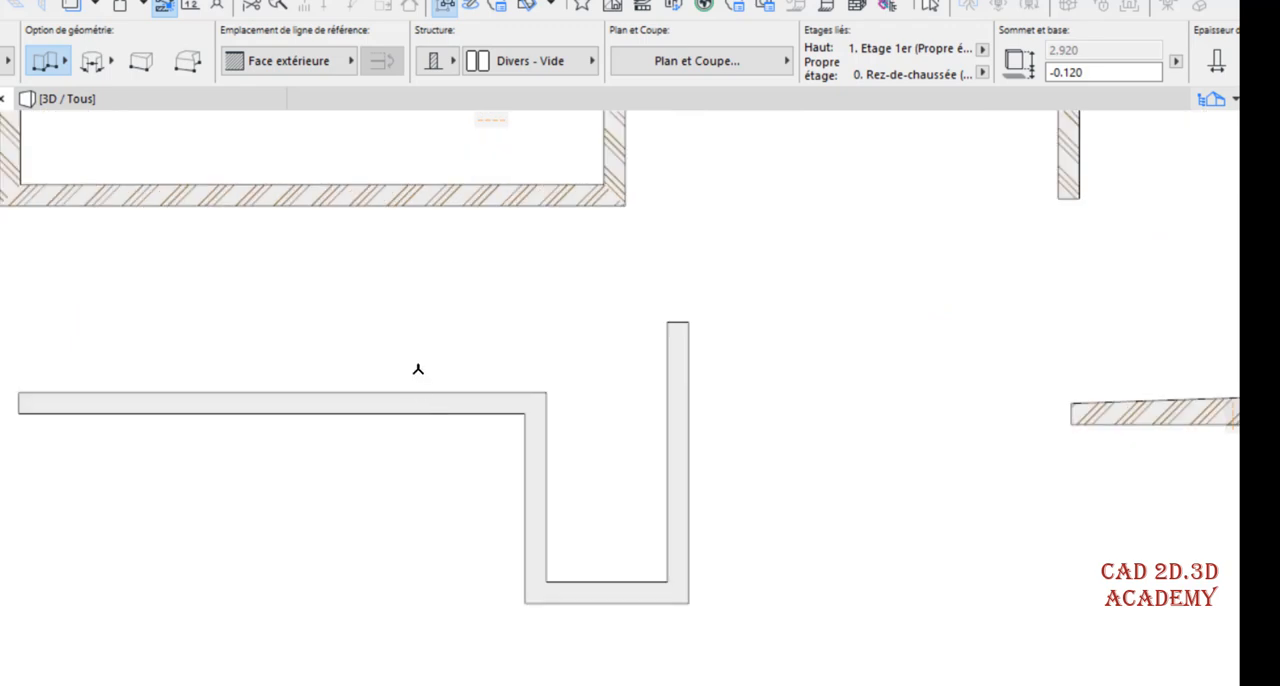
# - Draw an L-shaped chained wall below the tapering wall, with segments about 2.70 (horizontal) and 1.34 (vertical) long
pyautogui.scroll(-2, 422, 363)
pyautogui.moveTo(853, 629); pyautogui.dragTo(315, 471, button='middle')
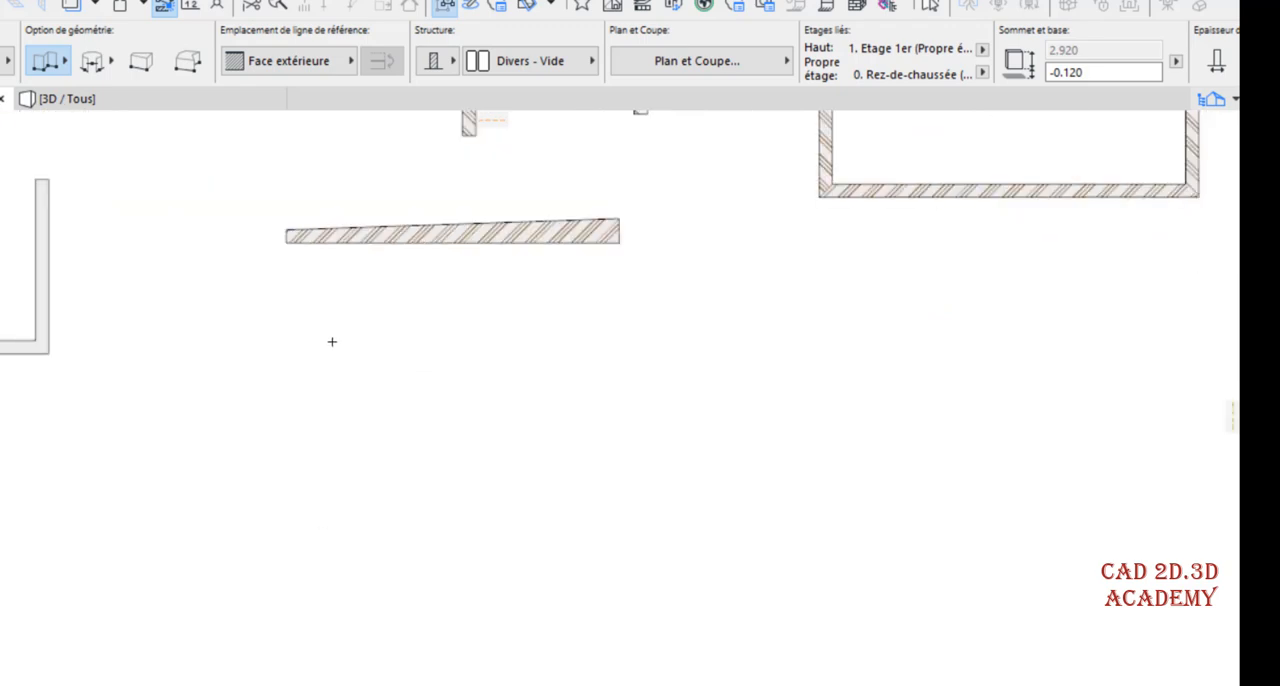
pyautogui.scroll(-1, 332, 341)
pyautogui.scroll(1, 335, 482)
pyautogui.click(295, 427)
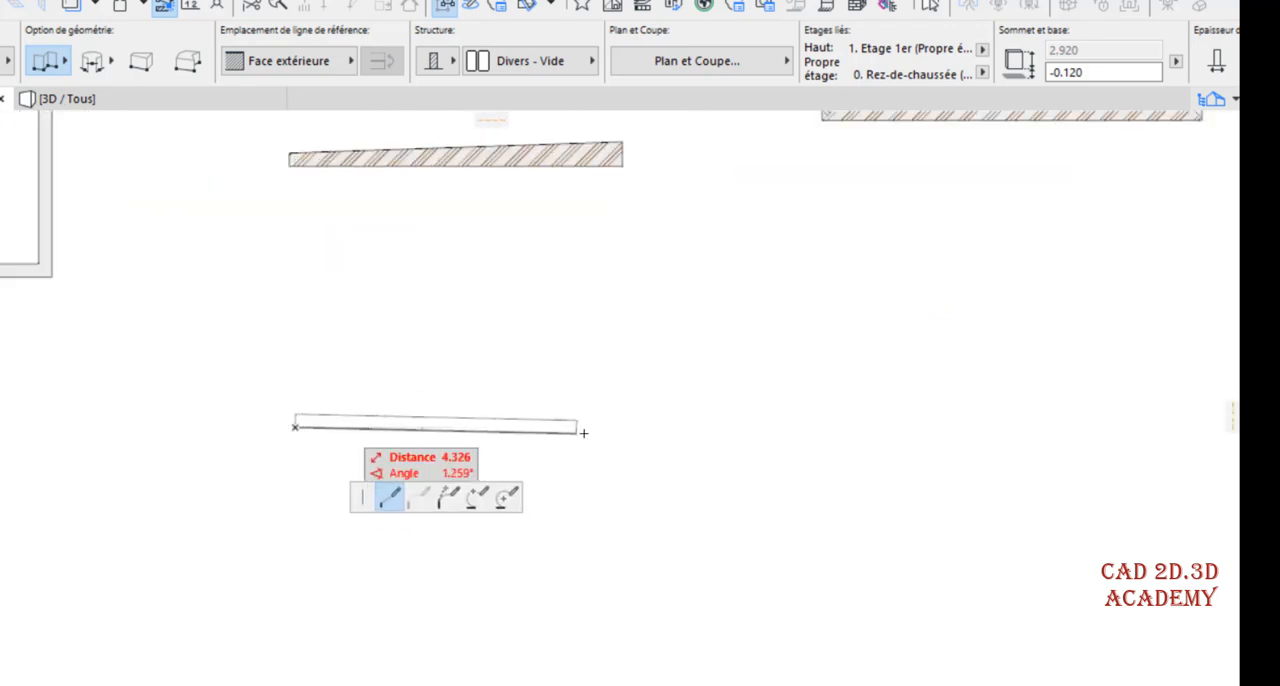
pyautogui.scroll(3, 585, 438)
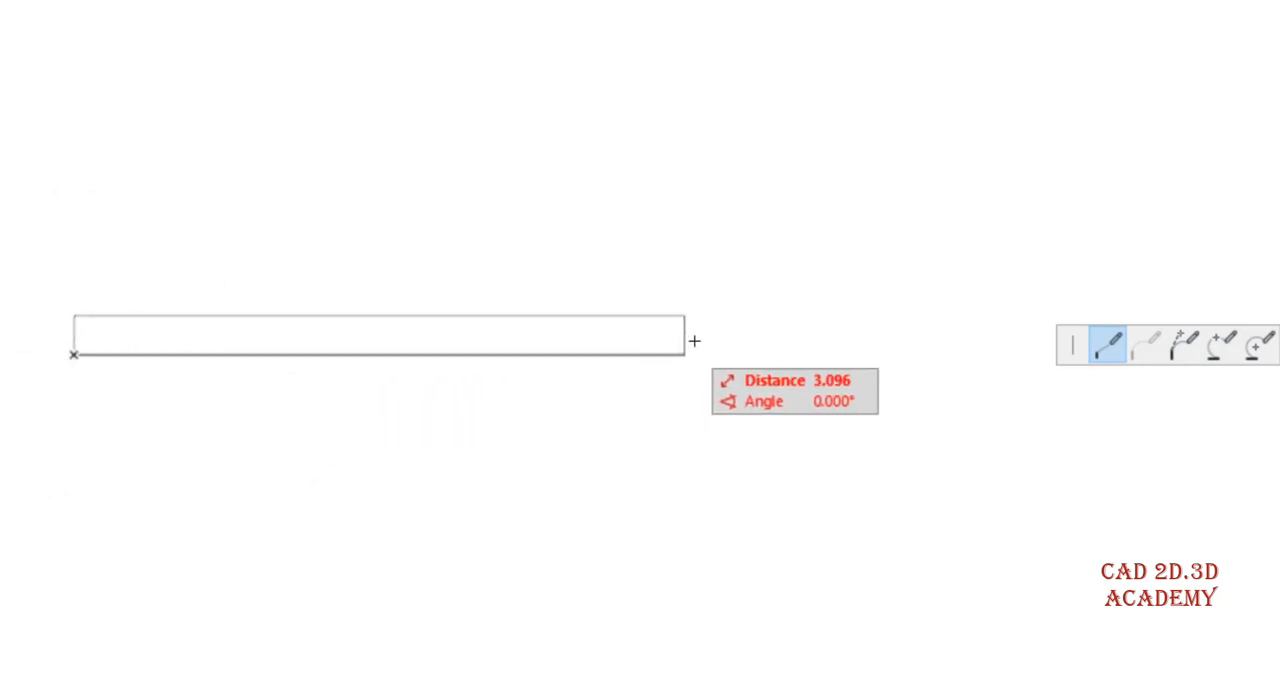
pyautogui.click(606, 350)
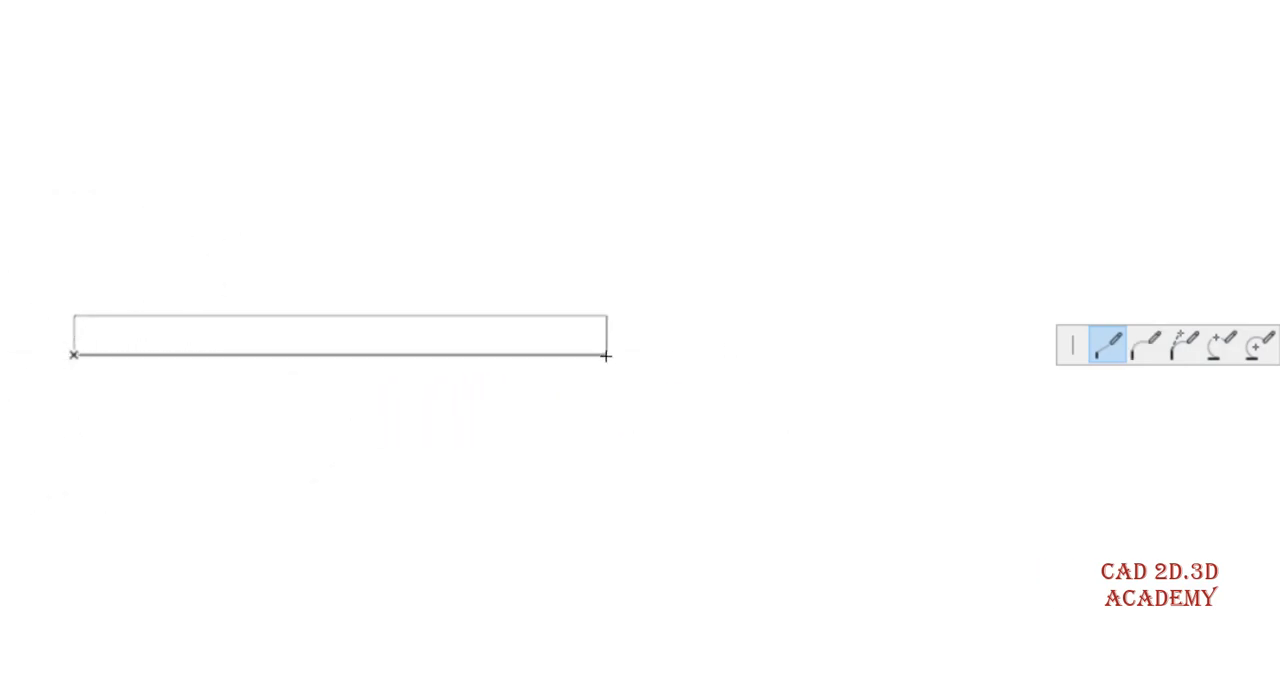
pyautogui.click(591, 90)
pyautogui.click(591, 90)
# - Select the horizontal segment of the new L-shaped wall to examine its reference line, and clear the selection
pyautogui.click(325, 357)
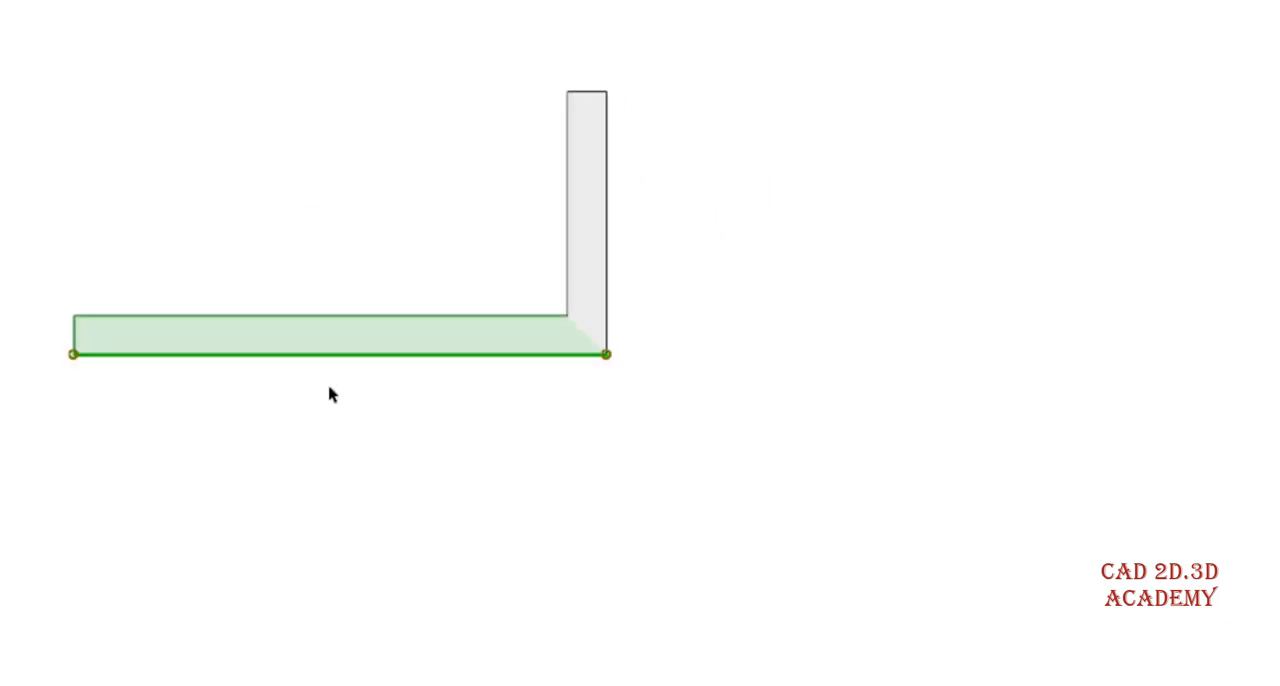
pyautogui.press('Escape')
pyautogui.scroll(-1, 766, 294)
pyautogui.scroll(1, 265, 396)
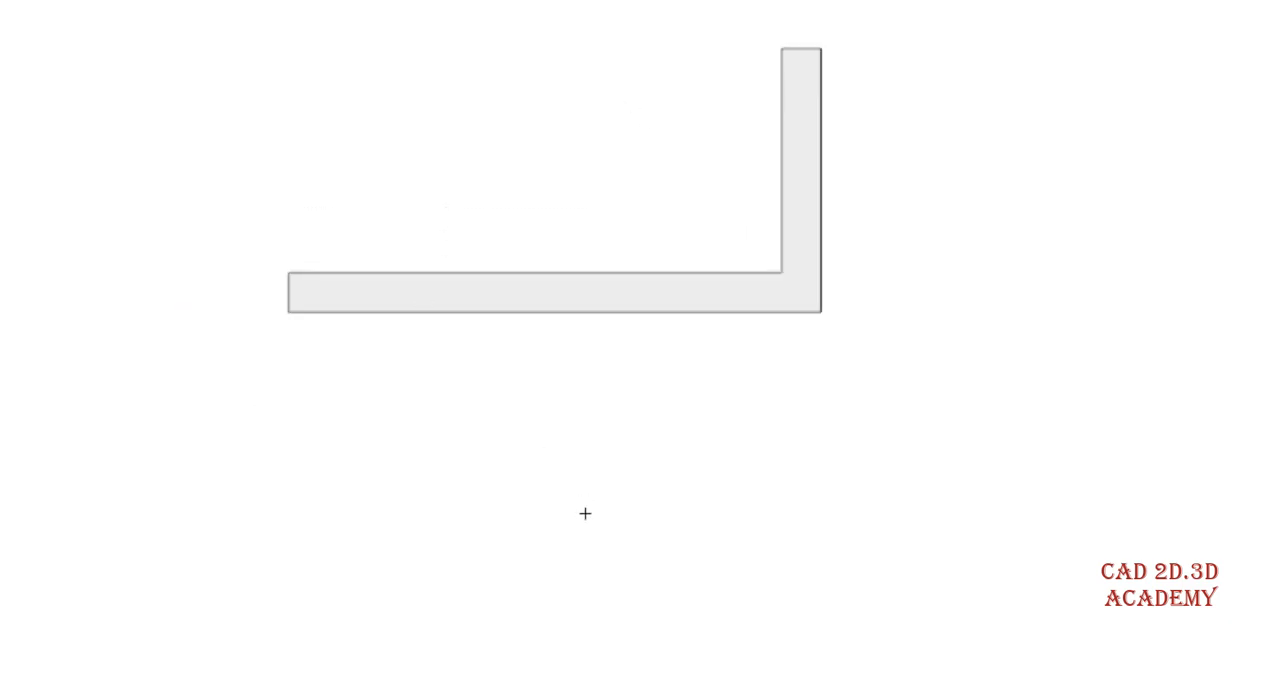
pyautogui.click(371, 345)
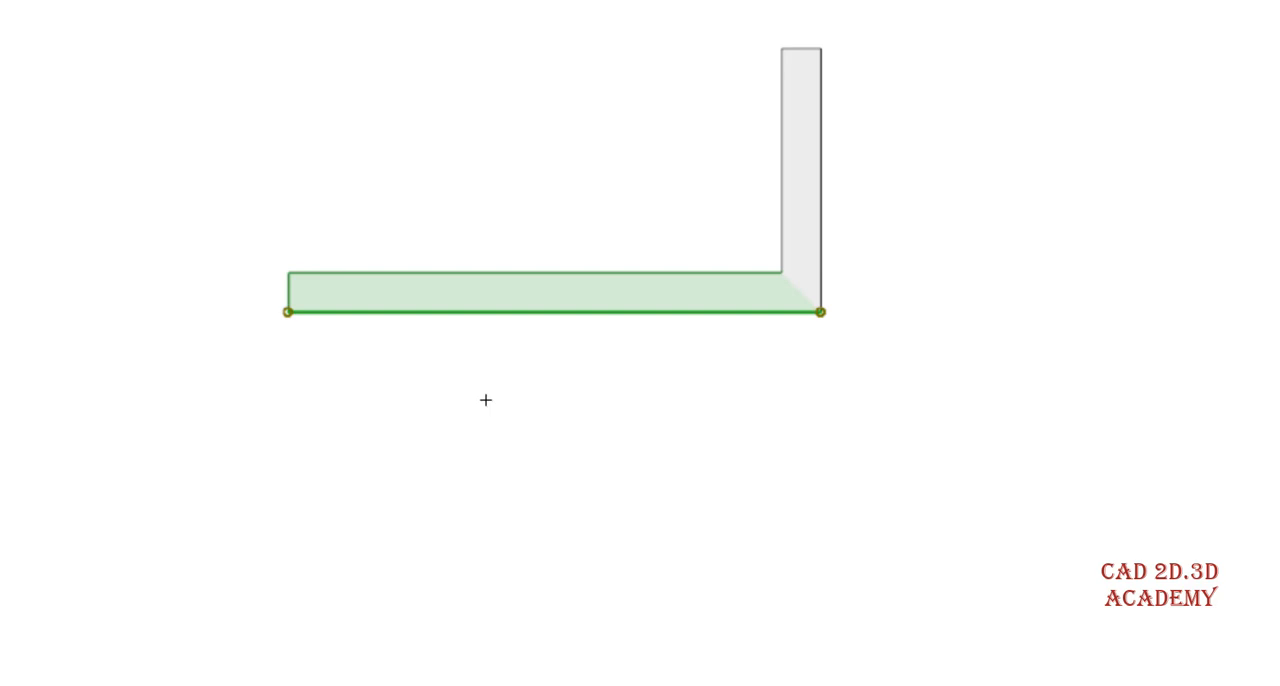
pyautogui.press('Escape')
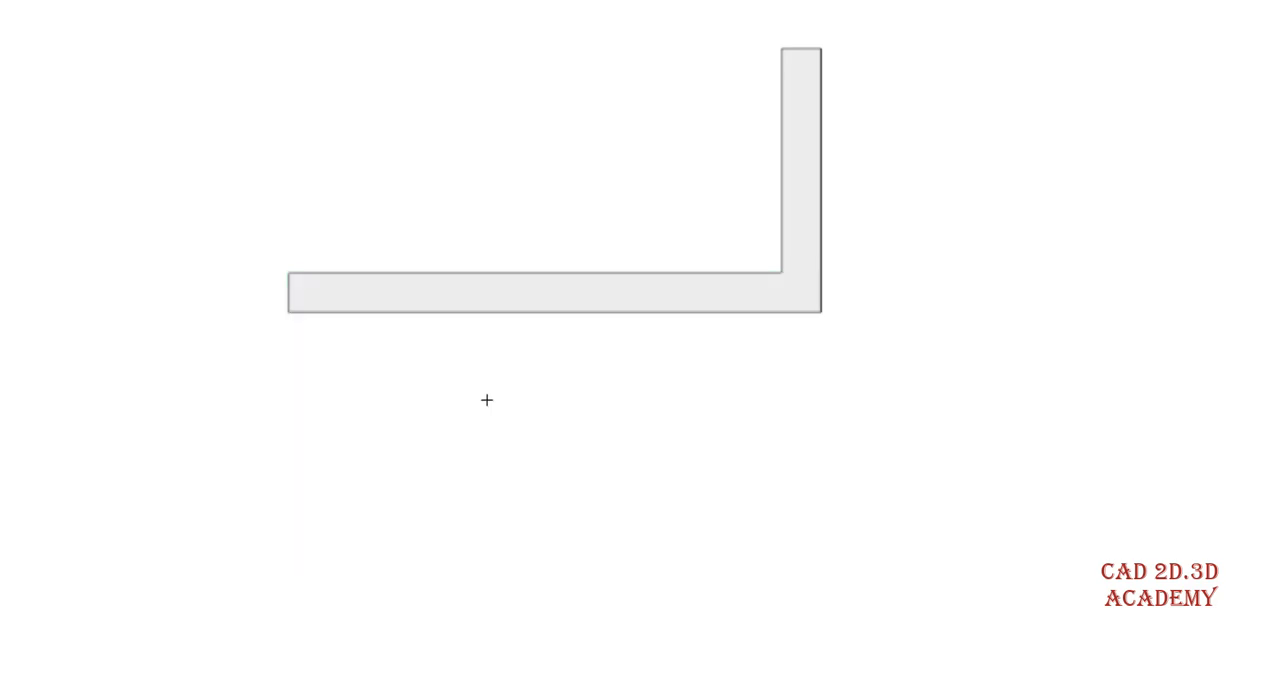
pyautogui.scroll(-5, 470, 360)
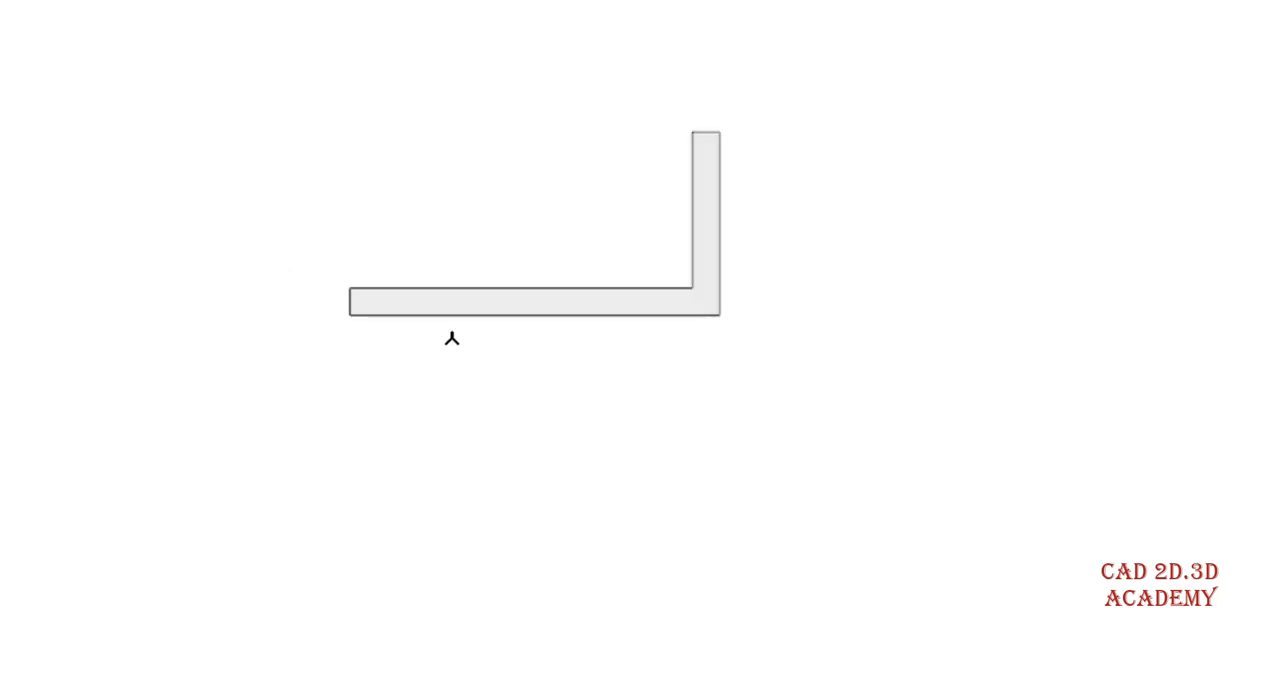
pyautogui.scroll(3, 590, 350)
pyautogui.scroll(-2, 525, 340)
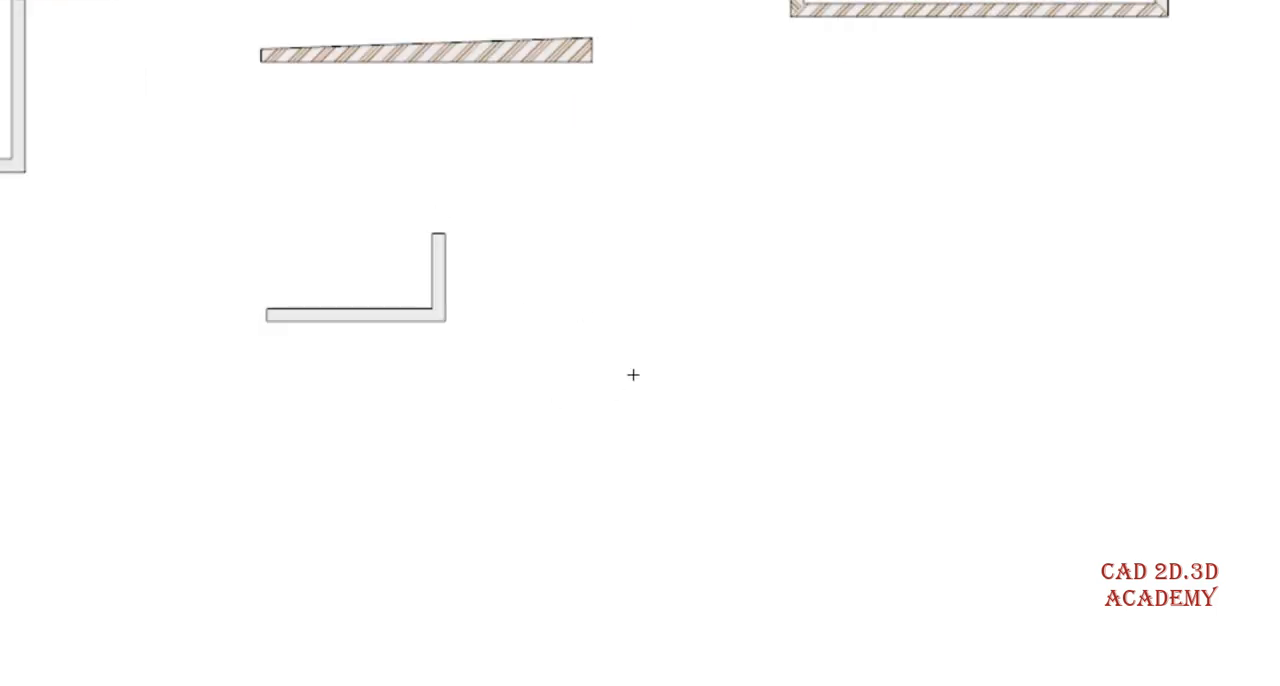
pyautogui.scroll(3, 344, 317)
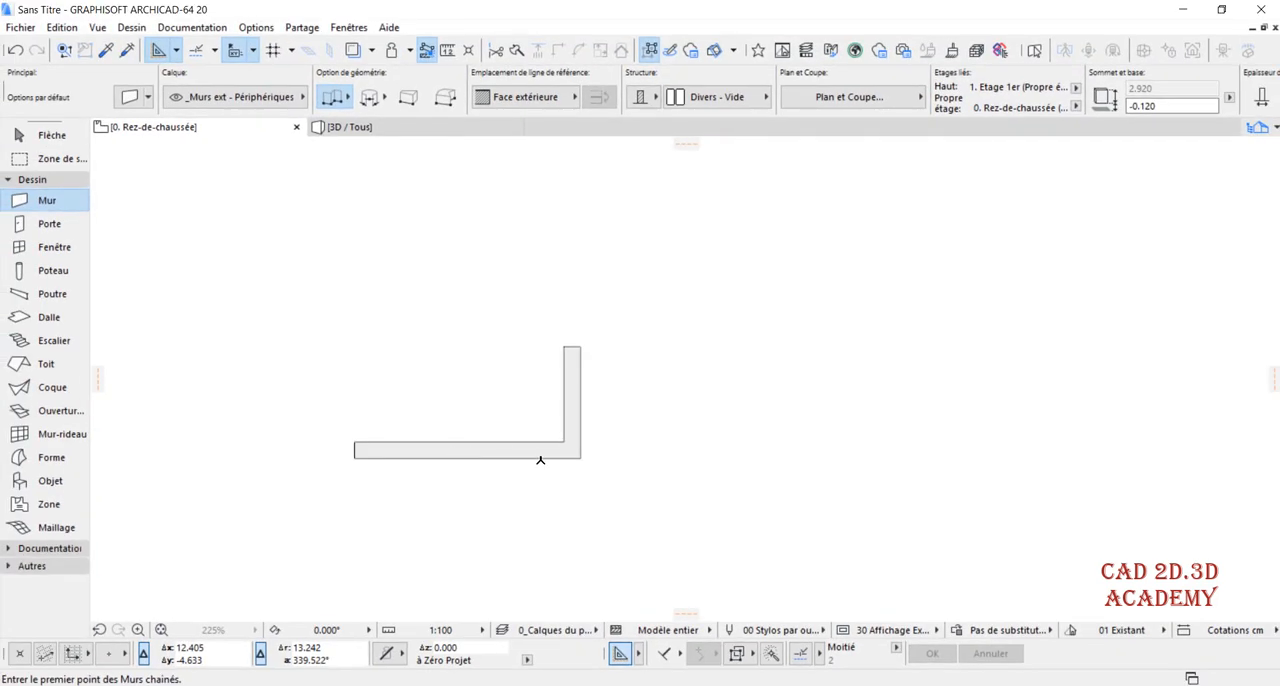
# - With the Line tool and red pen 141, draw an L-shaped polyline beside the new wall, with a horizontal segment about 3.9 long
pyautogui.click(38, 551)
pyautogui.scroll(-1, 35, 590)
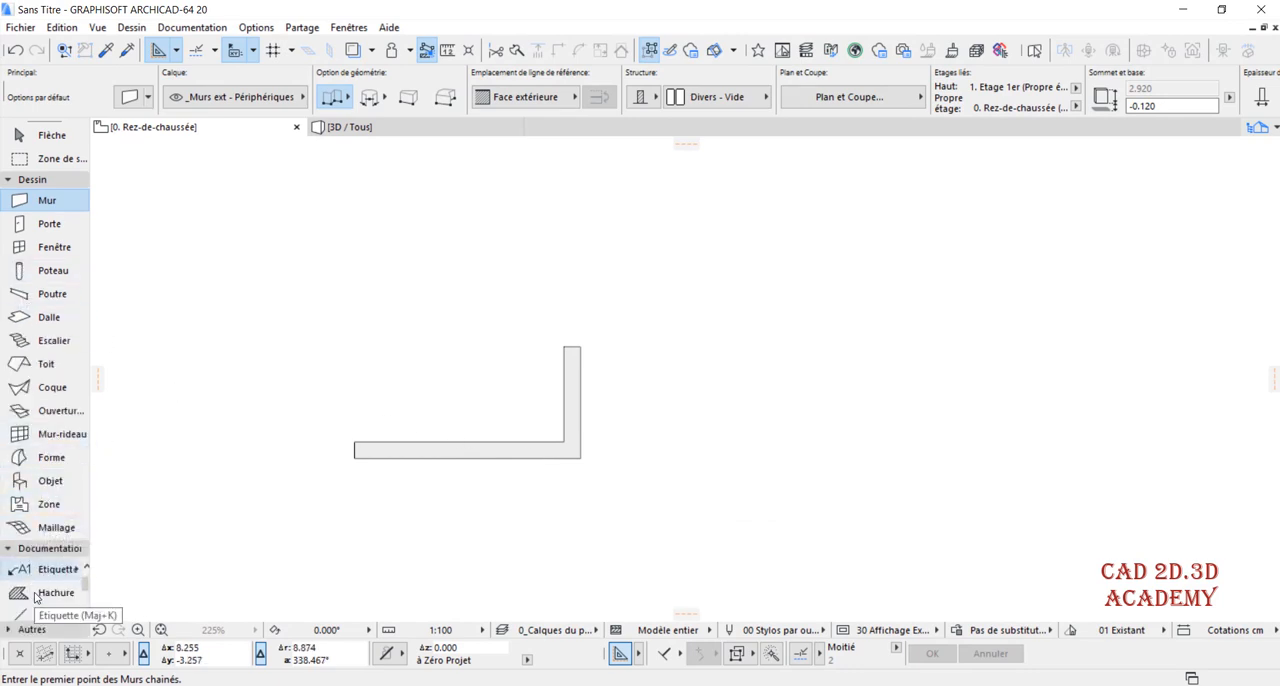
pyautogui.scroll(-1, 35, 597)
pyautogui.click(40, 594)
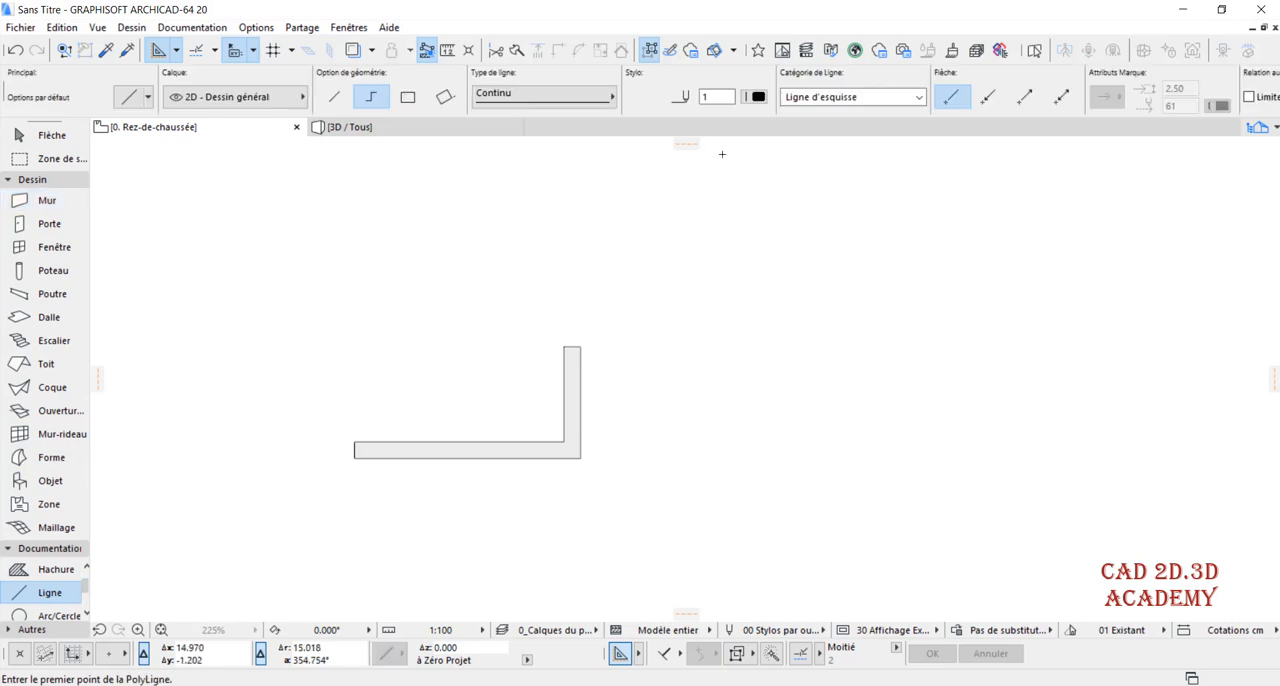
pyautogui.click(758, 96)
pyautogui.click(784, 206)
pyautogui.scroll(-2, 431, 440)
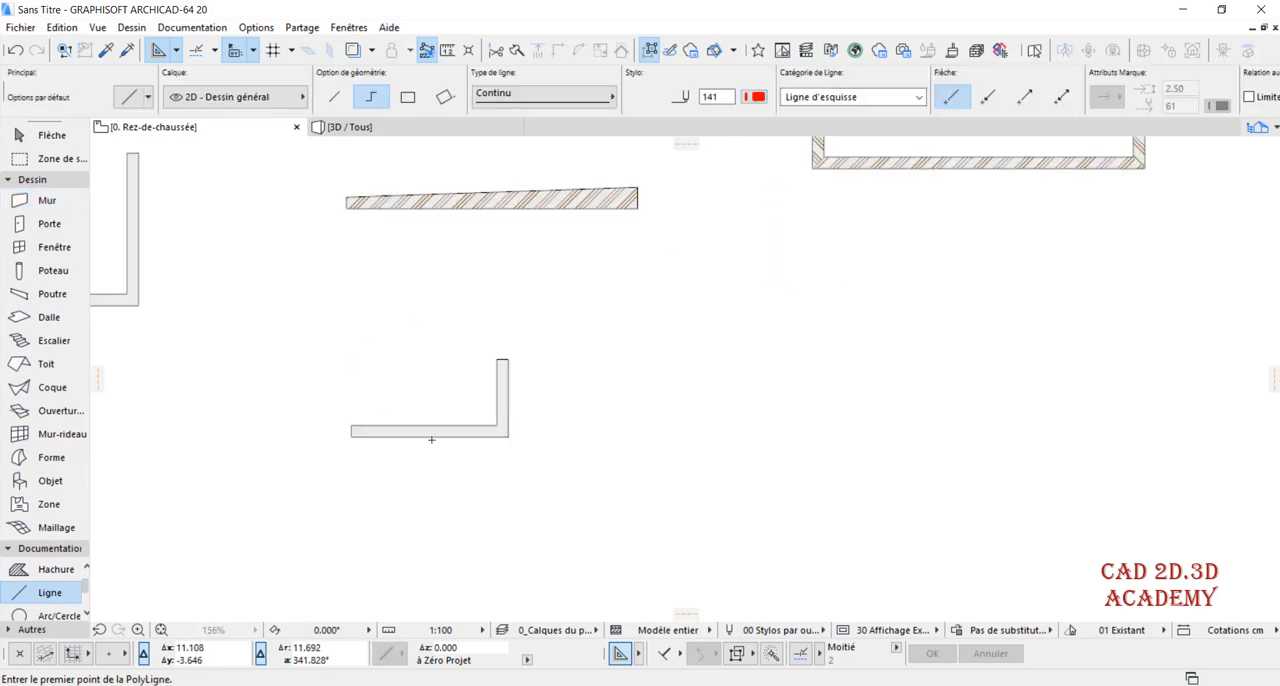
pyautogui.scroll(-1, 431, 440)
pyautogui.click(613, 436)
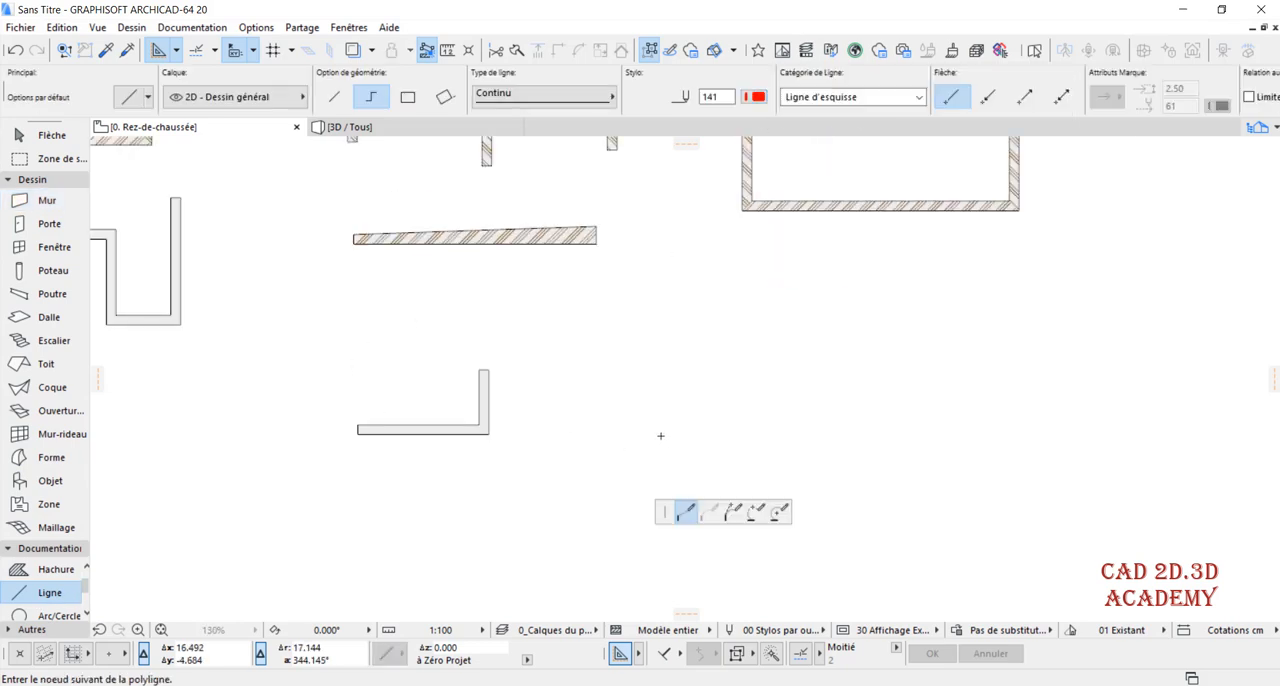
pyautogui.click(803, 436)
pyautogui.doubleClick(803, 307)
pyautogui.scroll(4, 798, 420)
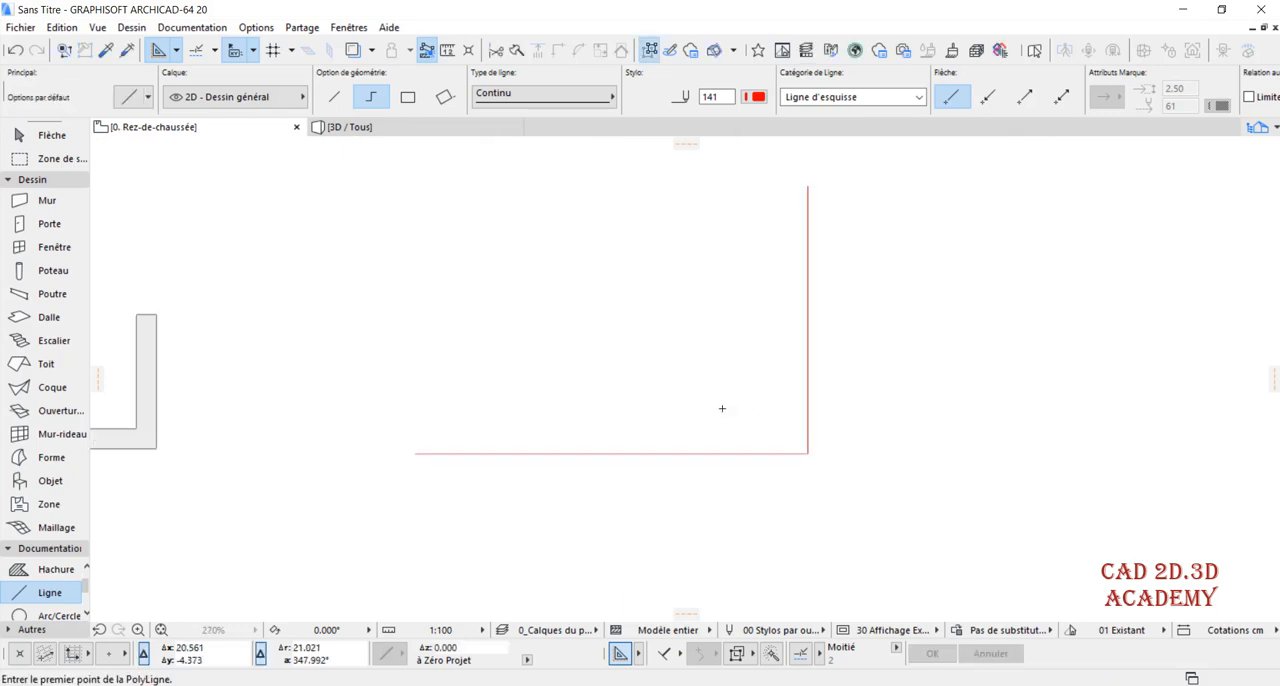
# - Switch to the Wall tool and check the wall thickness in its default settings, leaving the settings without changes
pyautogui.click(41, 206)
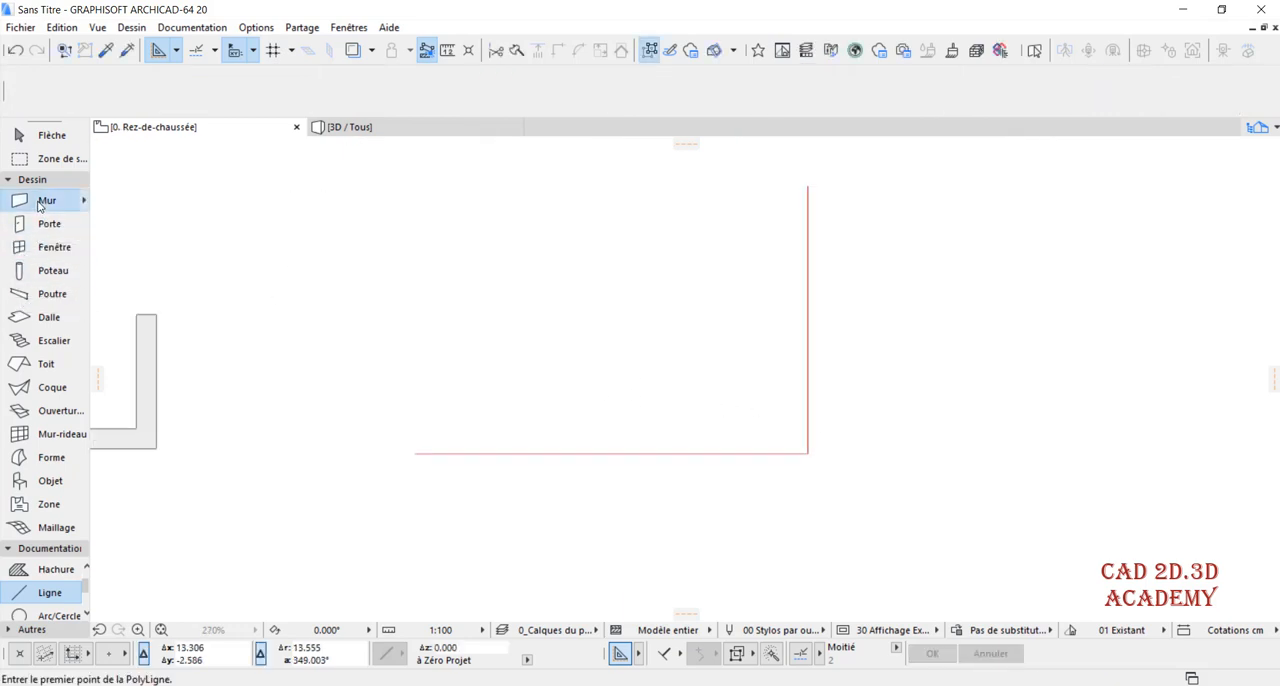
pyautogui.click(131, 98)
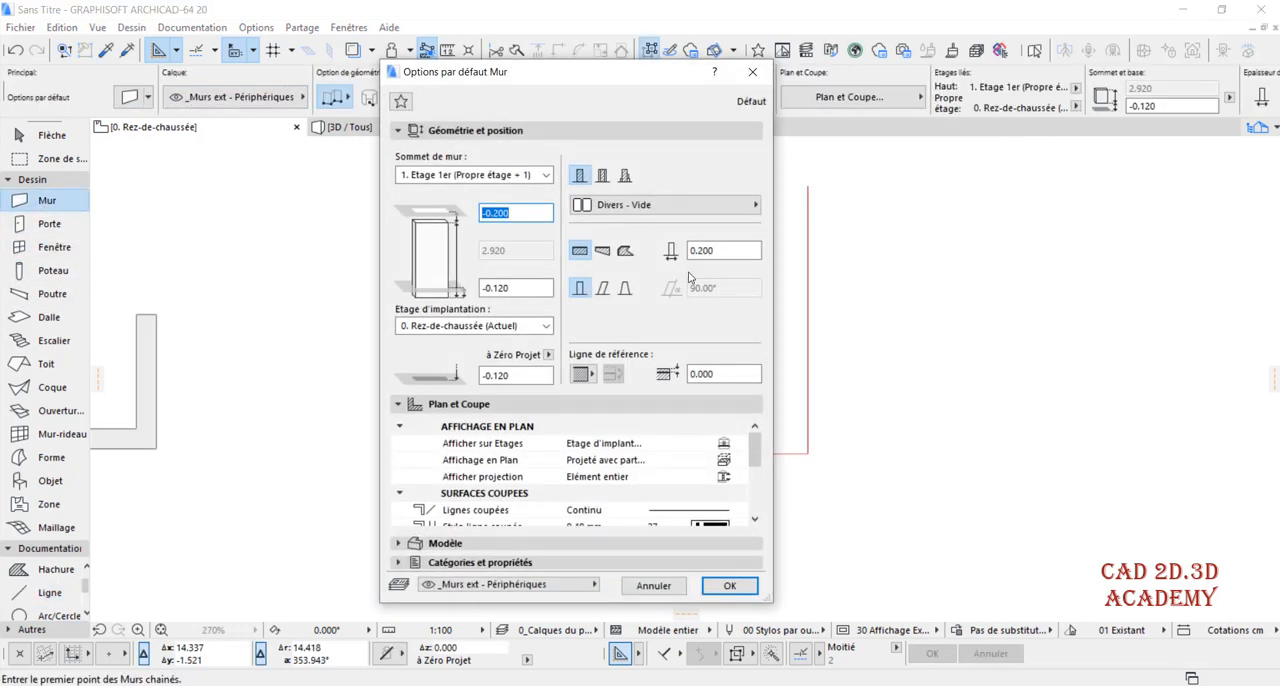
pyautogui.moveTo(720, 251); pyautogui.dragTo(659, 244)
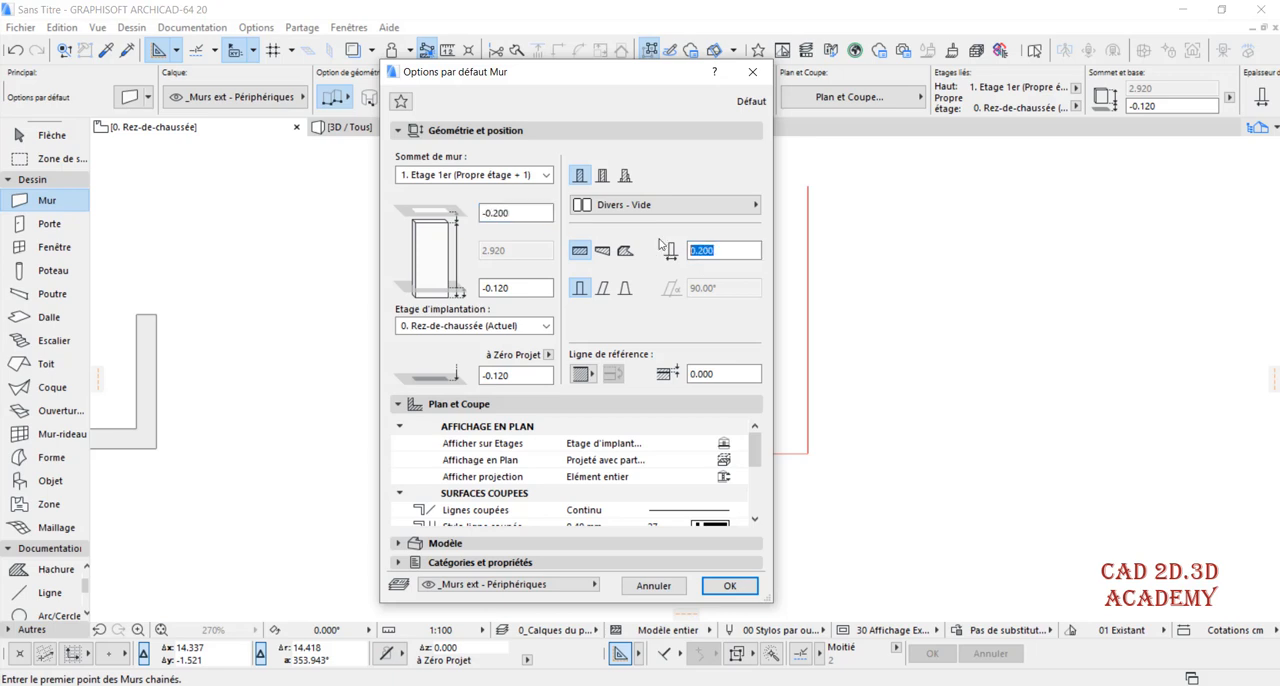
pyautogui.click(752, 72)
# - Trace an L-shaped chained wall along the red polyline, from partway along its horizontal segment, around the corner, to partway up the vertical segment
pyautogui.scroll(1, 440, 455)
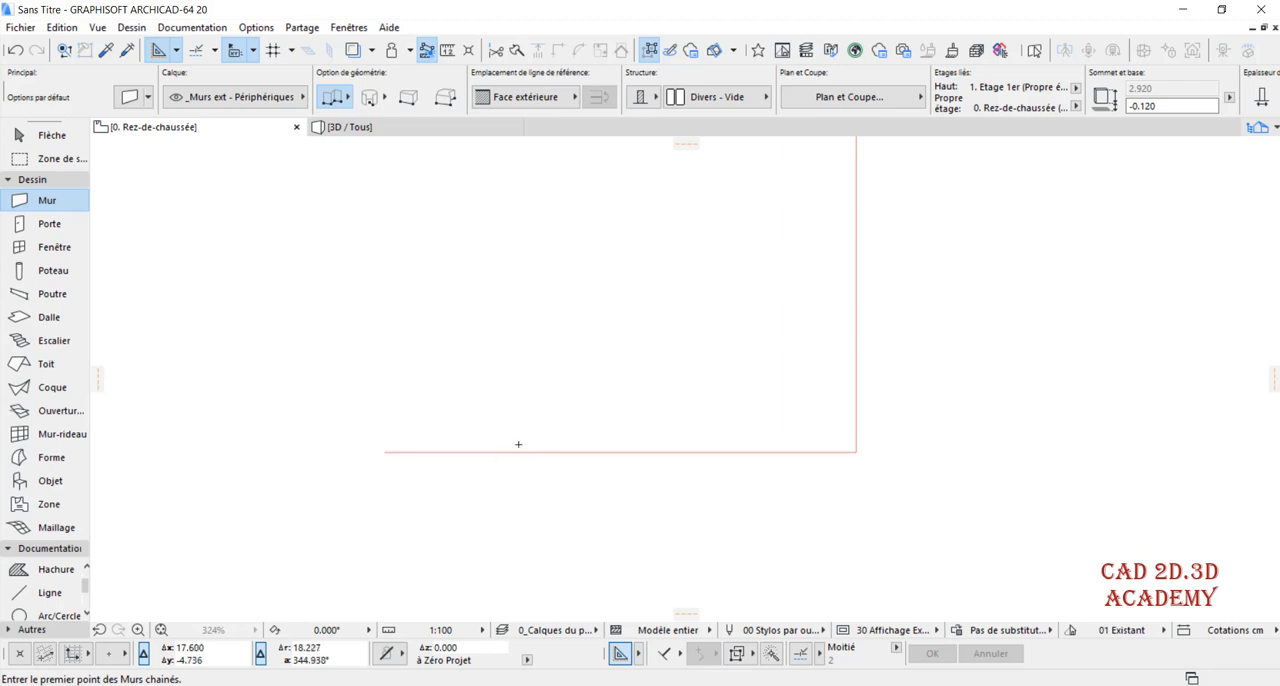
pyautogui.click(520, 452)
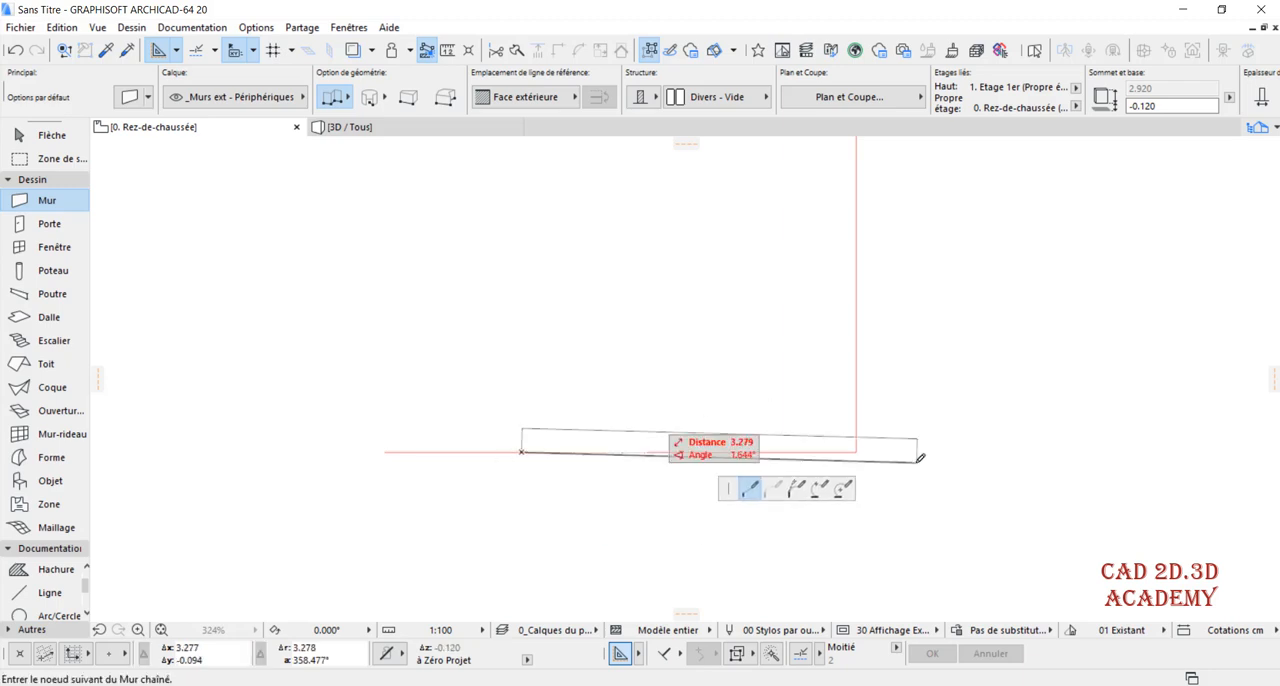
pyautogui.click(856, 452)
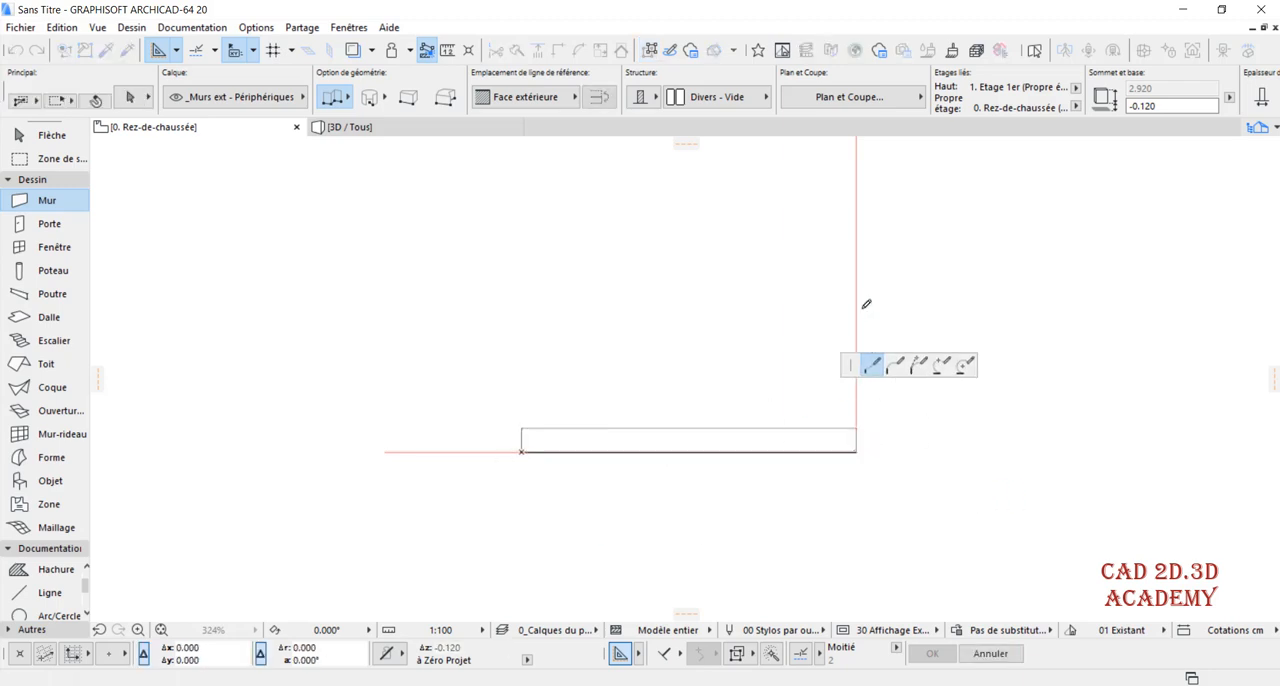
pyautogui.doubleClick(857, 232)
pyautogui.scroll(-3, 661, 371)
pyautogui.scroll(2, 825, 211)
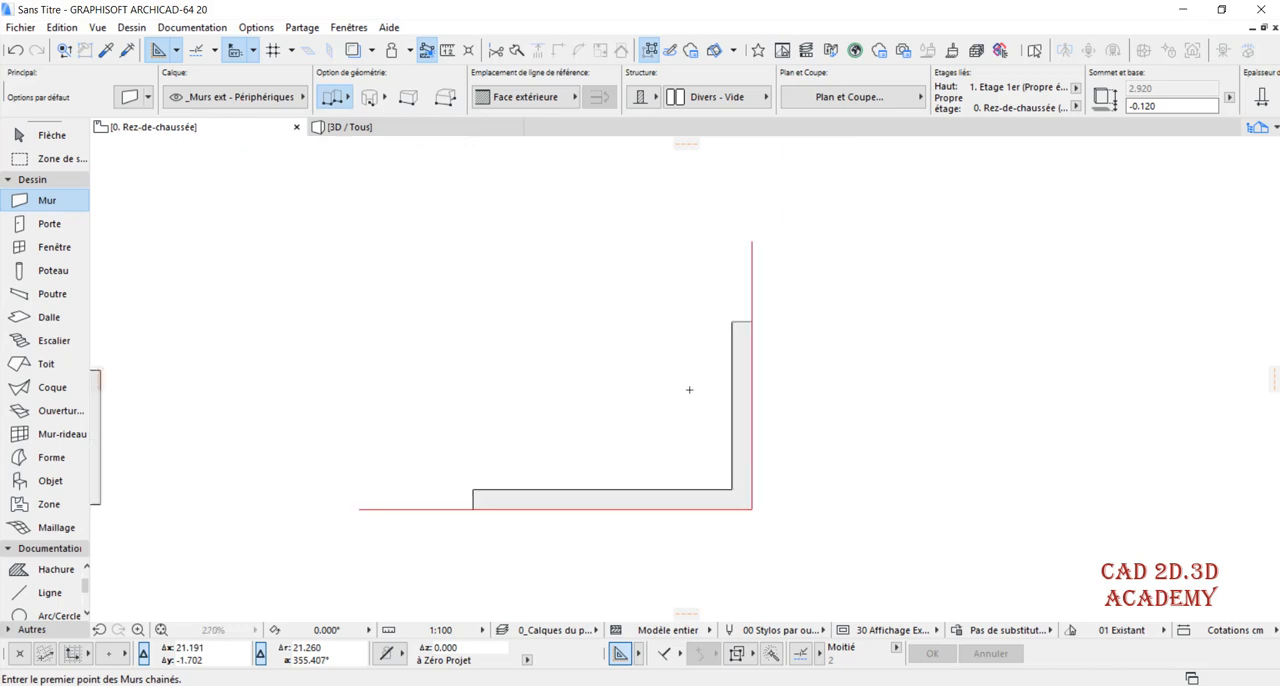
# - Set the reference line location of the horizontal wall on the red polyline to "Face intérieure"
pyautogui.keyDown('shift'); pyautogui.click(738, 365); pyautogui.keyUp('shift')
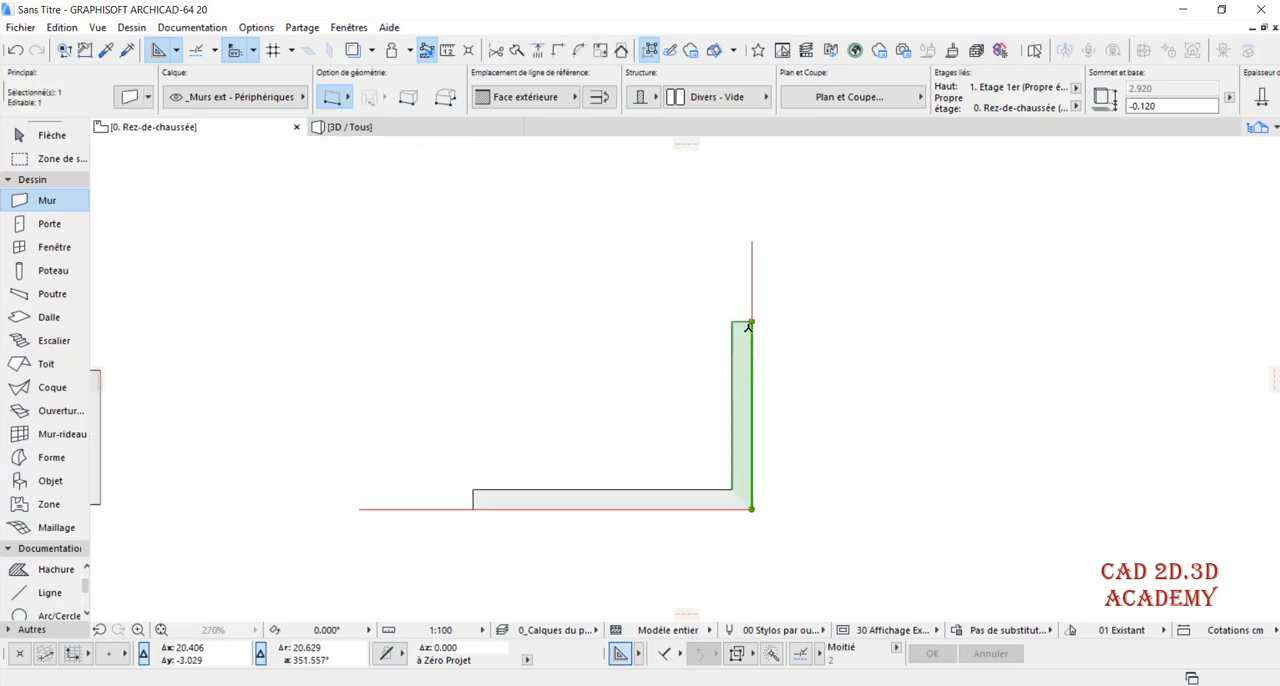
pyautogui.press('Escape')
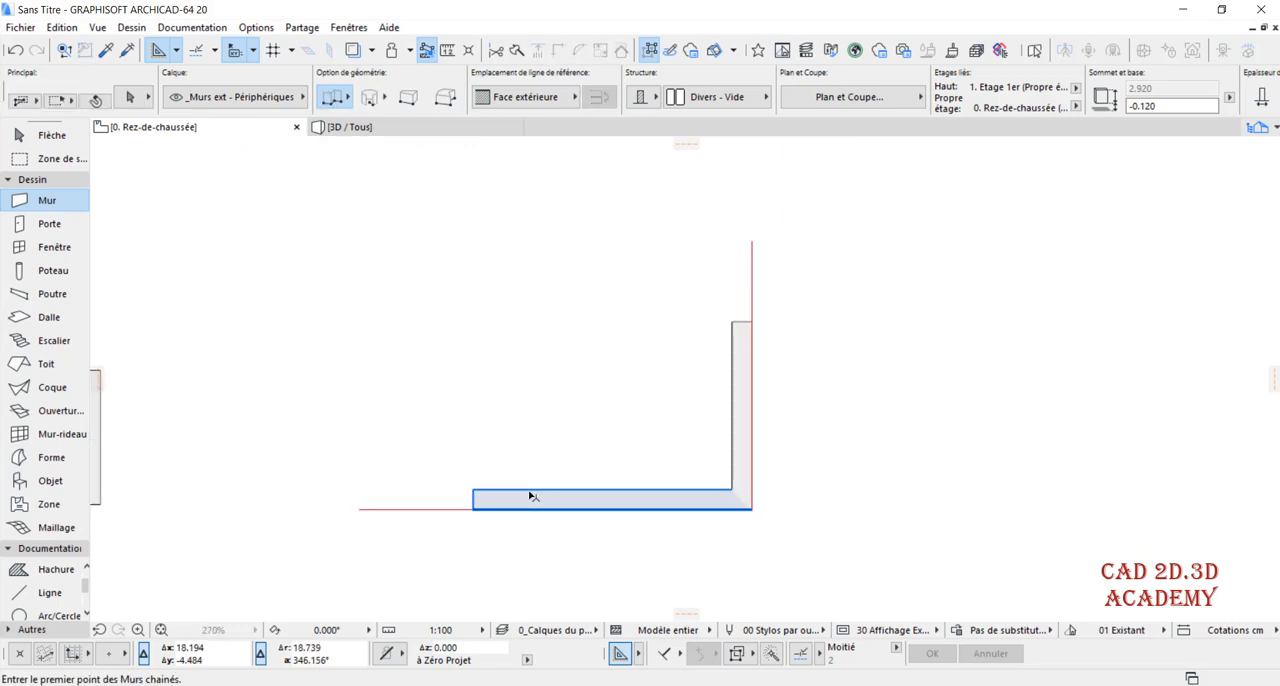
pyautogui.keyDown('shift'); pyautogui.click(553, 517); pyautogui.keyUp('shift')
pyautogui.scroll(2, 553, 517)
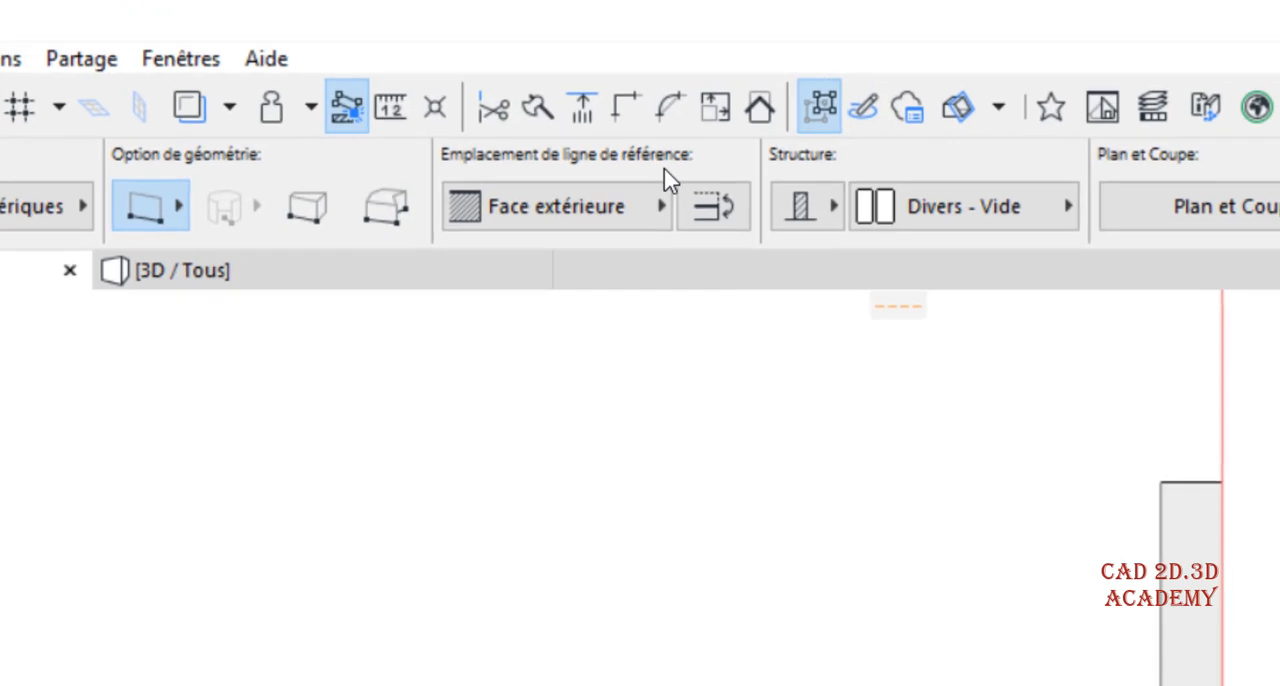
pyautogui.click(648, 226)
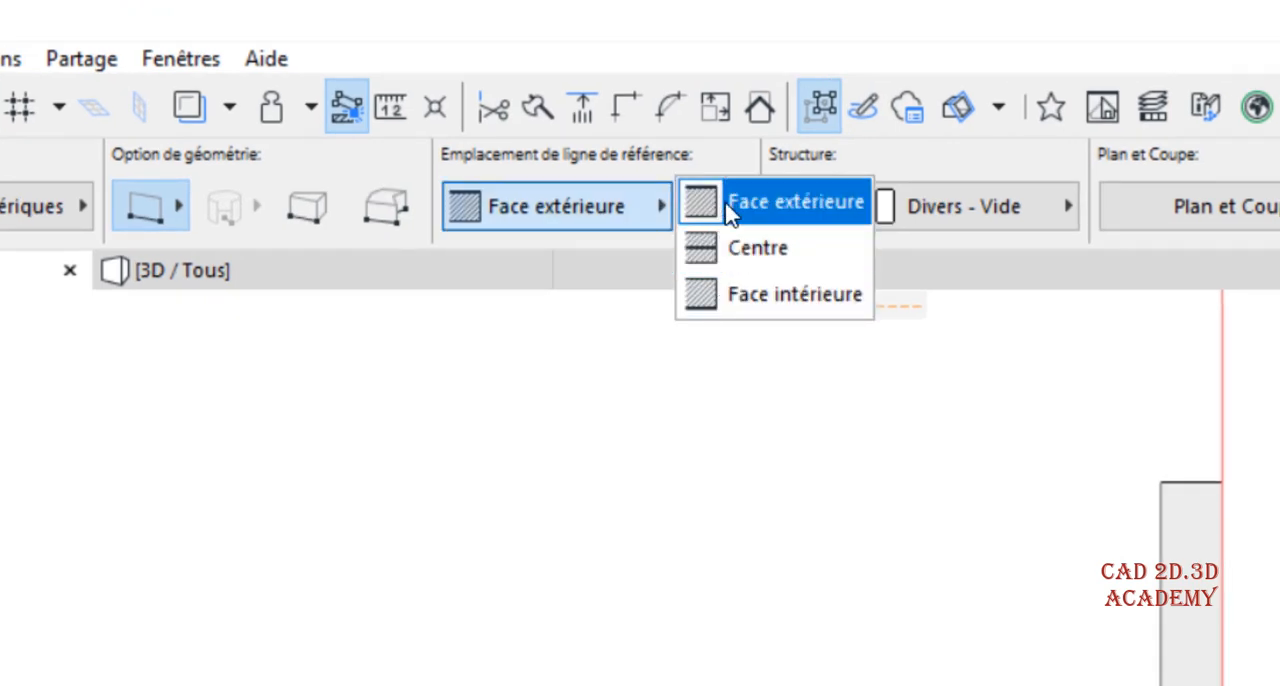
pyautogui.click(757, 300)
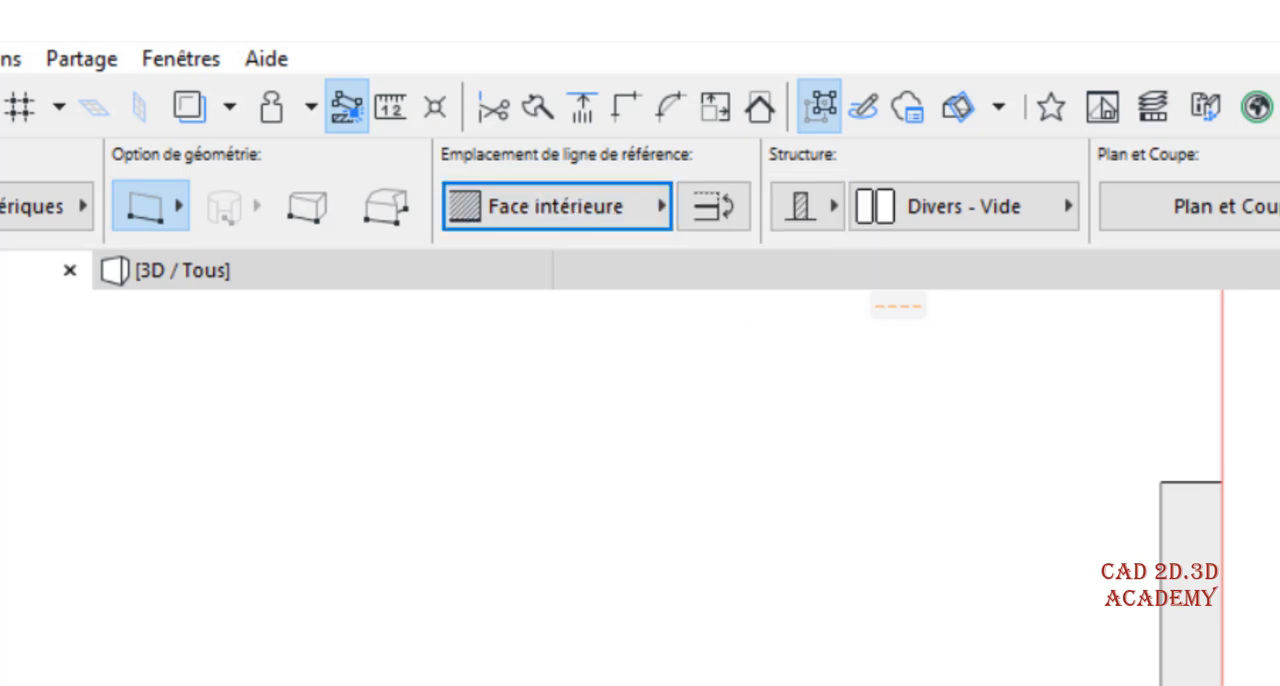
# - Set the reference line location of the vertical wall on the red polyline to "Face intérieure" and clear the selection
pyautogui.keyDown('shift'); pyautogui.click(802, 430); pyautogui.keyUp('shift')
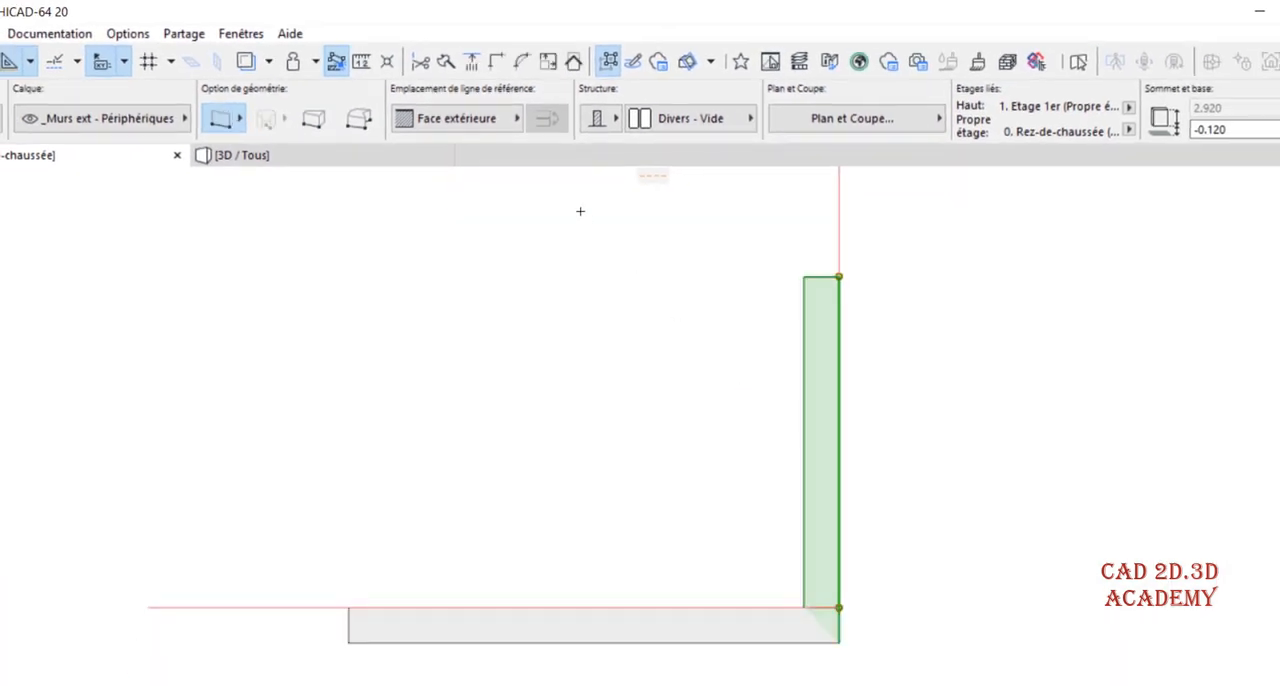
pyautogui.click(477, 127)
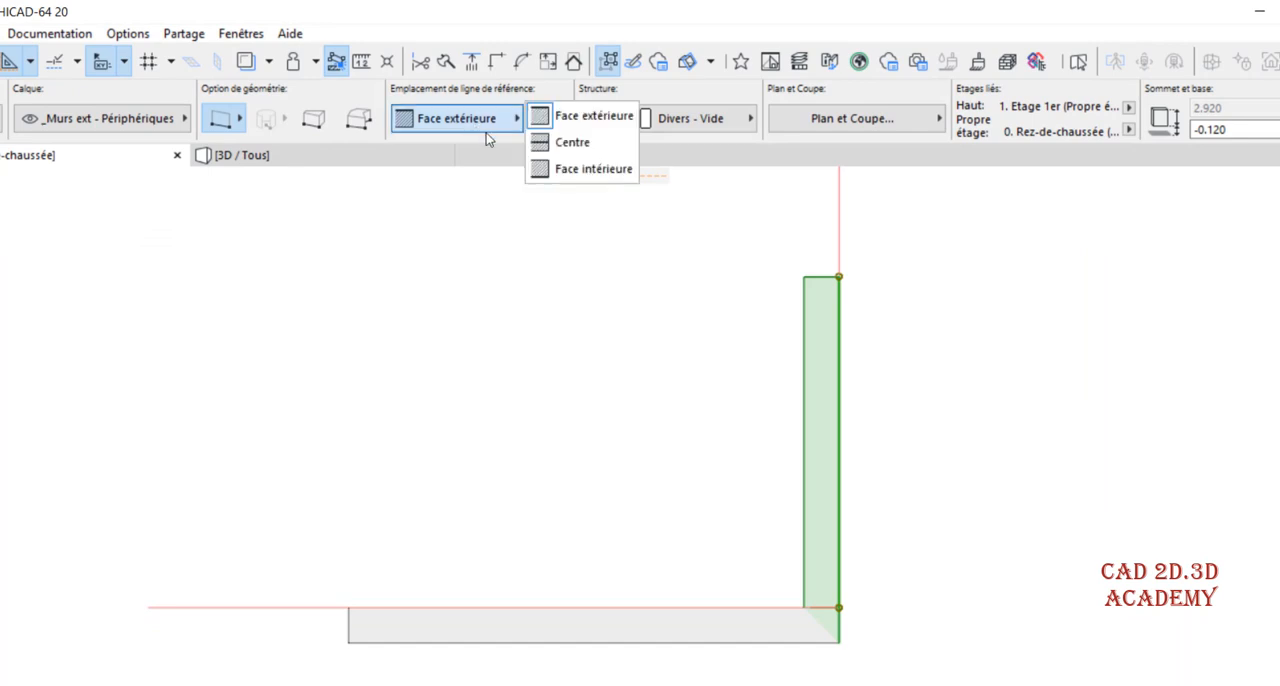
pyautogui.click(580, 170)
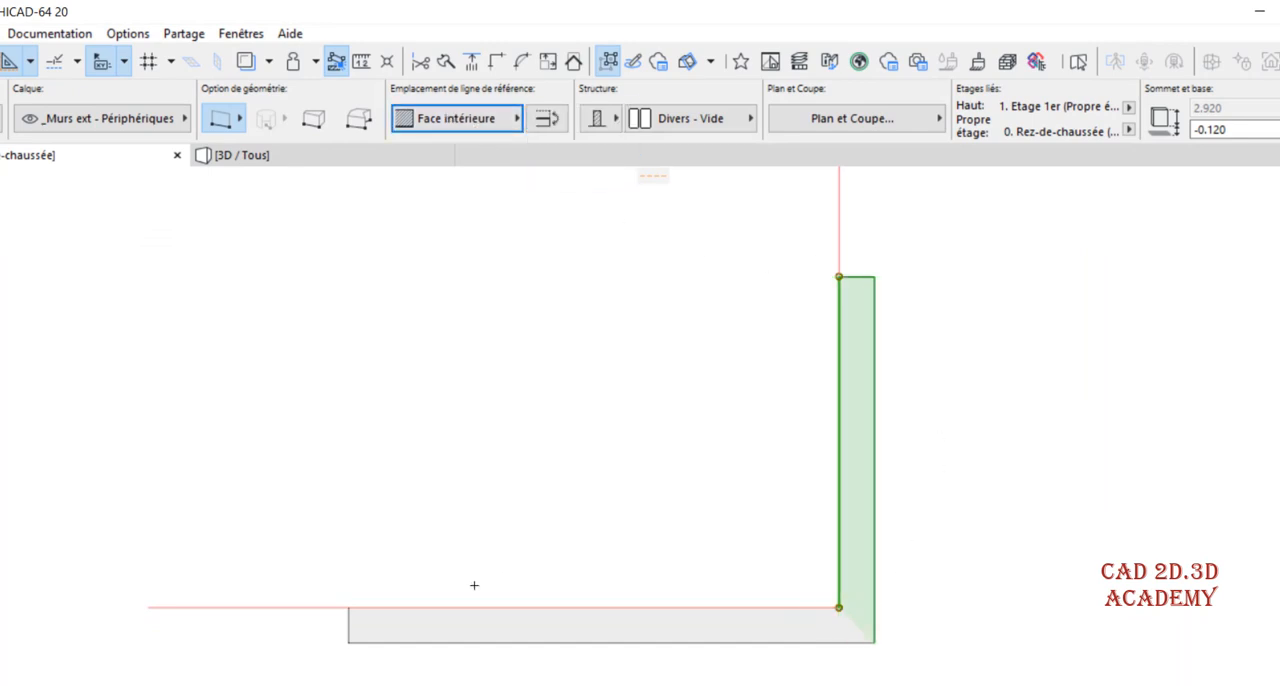
pyautogui.press('Escape')
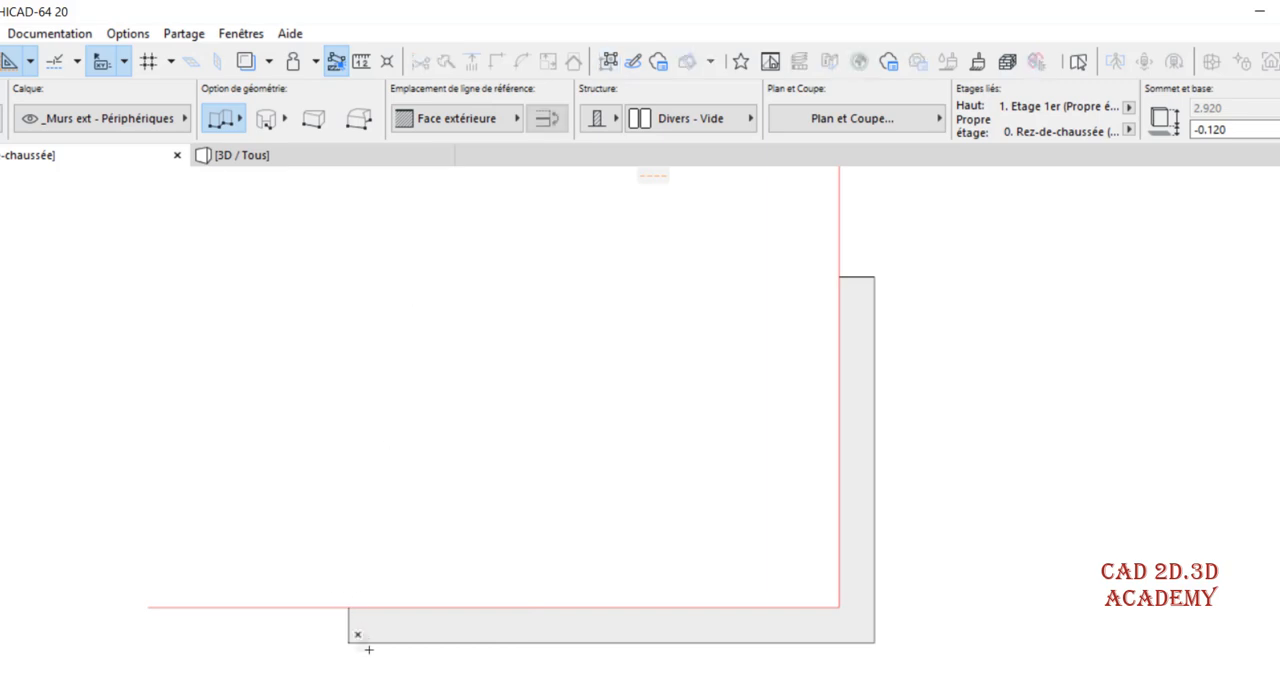
# - Set the reference line location of the horizontal wall on the red polyline to "Centre"
pyautogui.click(389, 614)
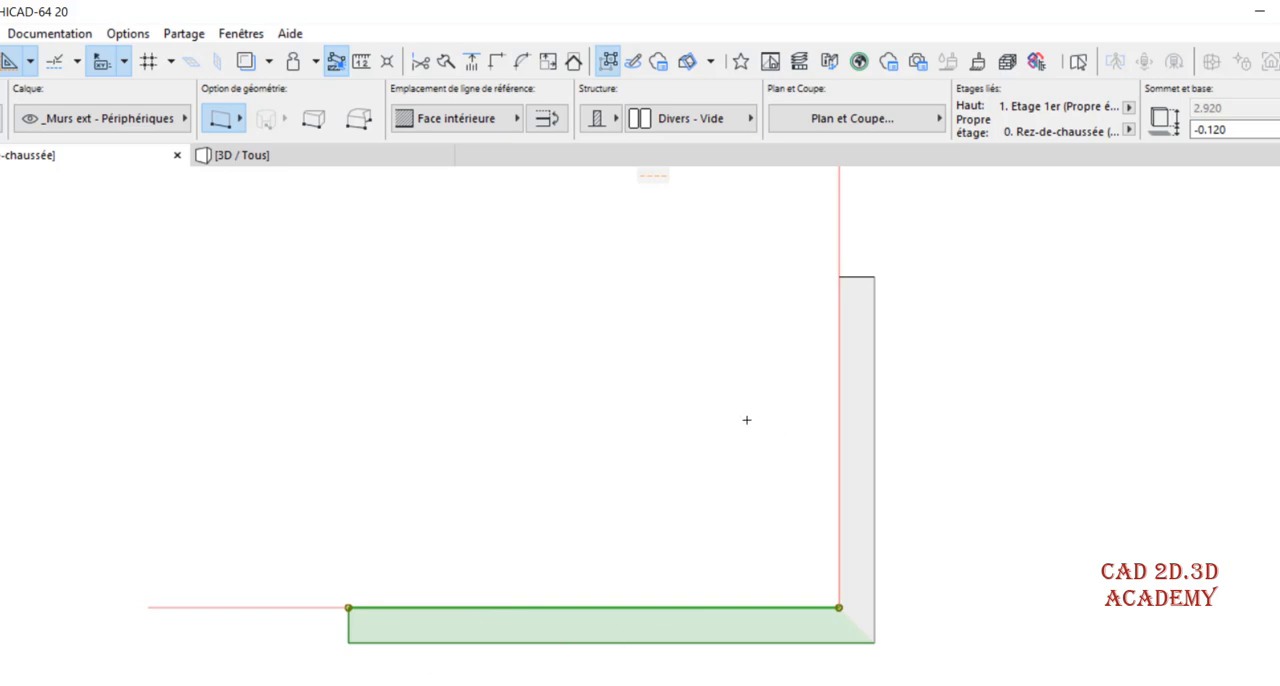
pyautogui.press('Escape')
pyautogui.keyDown('shift'); pyautogui.click(876, 380); pyautogui.keyUp('shift')
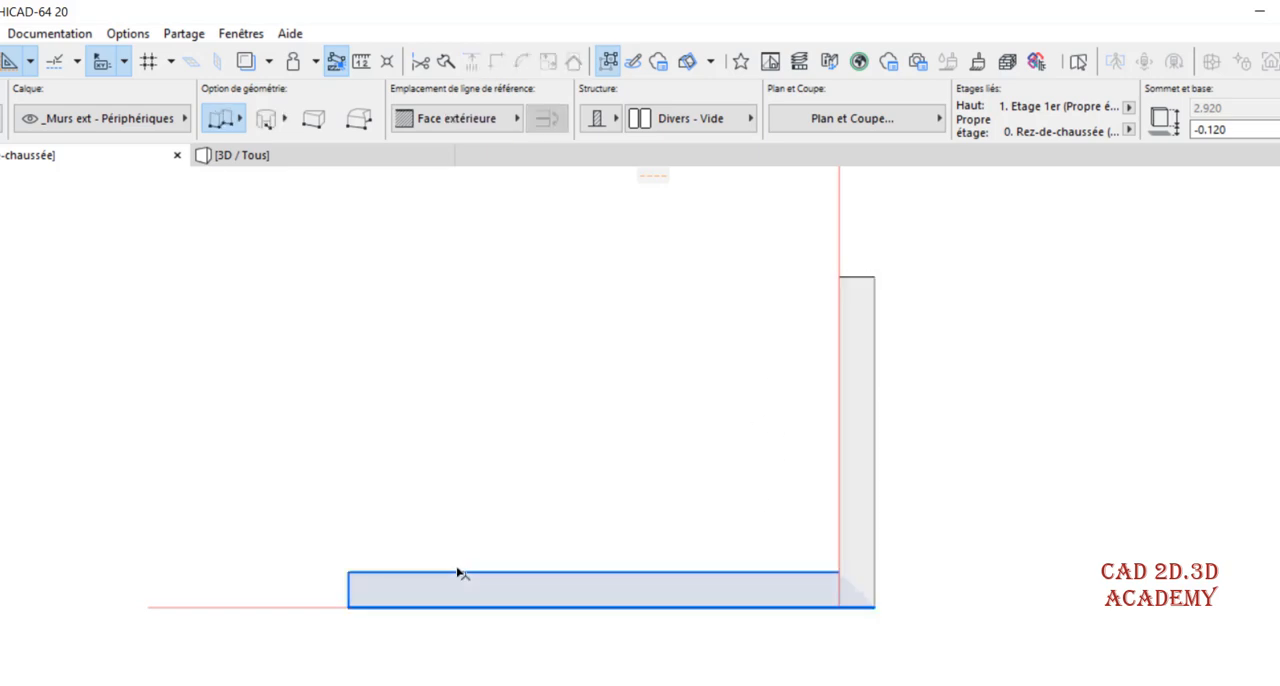
pyautogui.keyDown('shift'); pyautogui.click(459, 571); pyautogui.keyUp('shift')
pyautogui.click(499, 118)
pyautogui.click(550, 140)
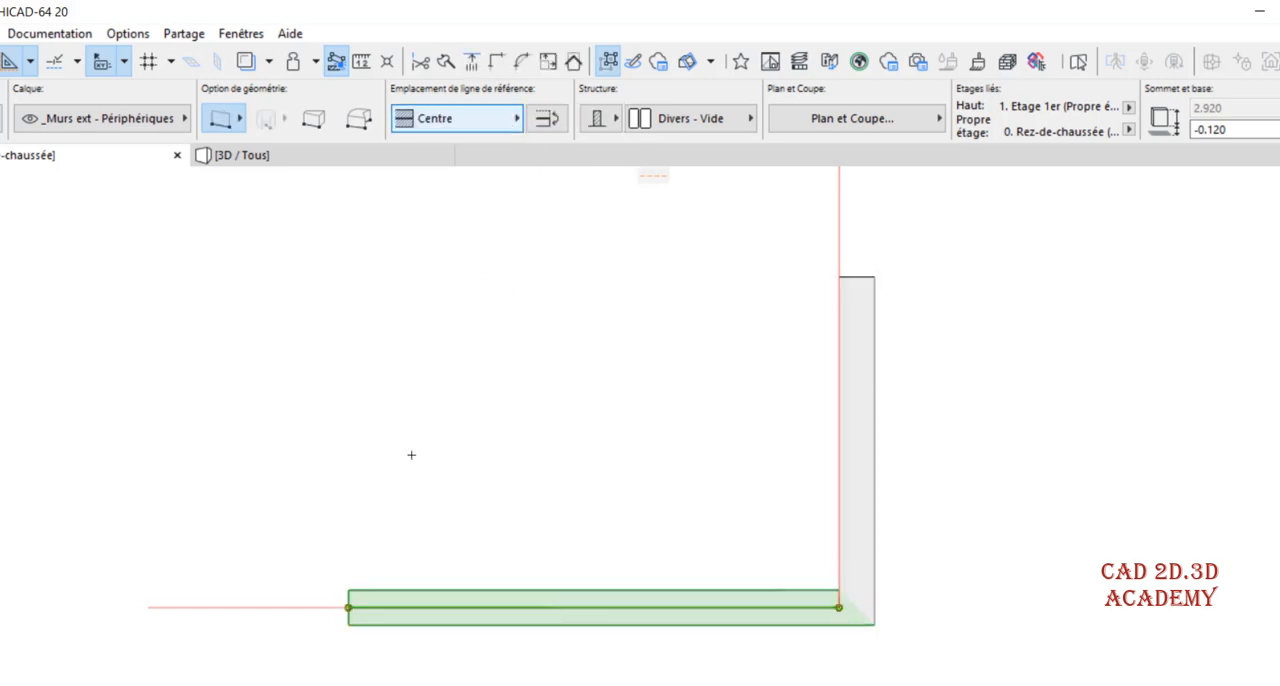
# - Set the reference line location of the vertical wall on the red polyline to "Centre" and clear the selection
pyautogui.press('Escape')
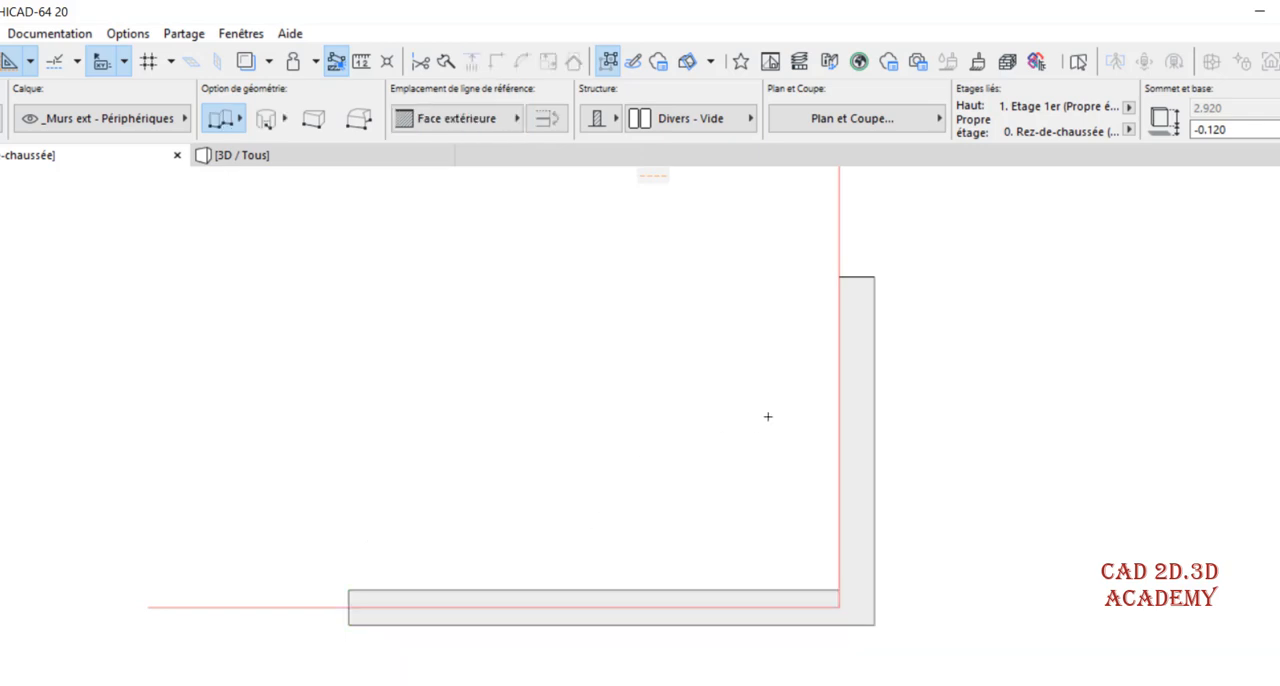
pyautogui.keyDown('shift'); pyautogui.click(868, 411); pyautogui.keyUp('shift')
pyautogui.click(474, 118)
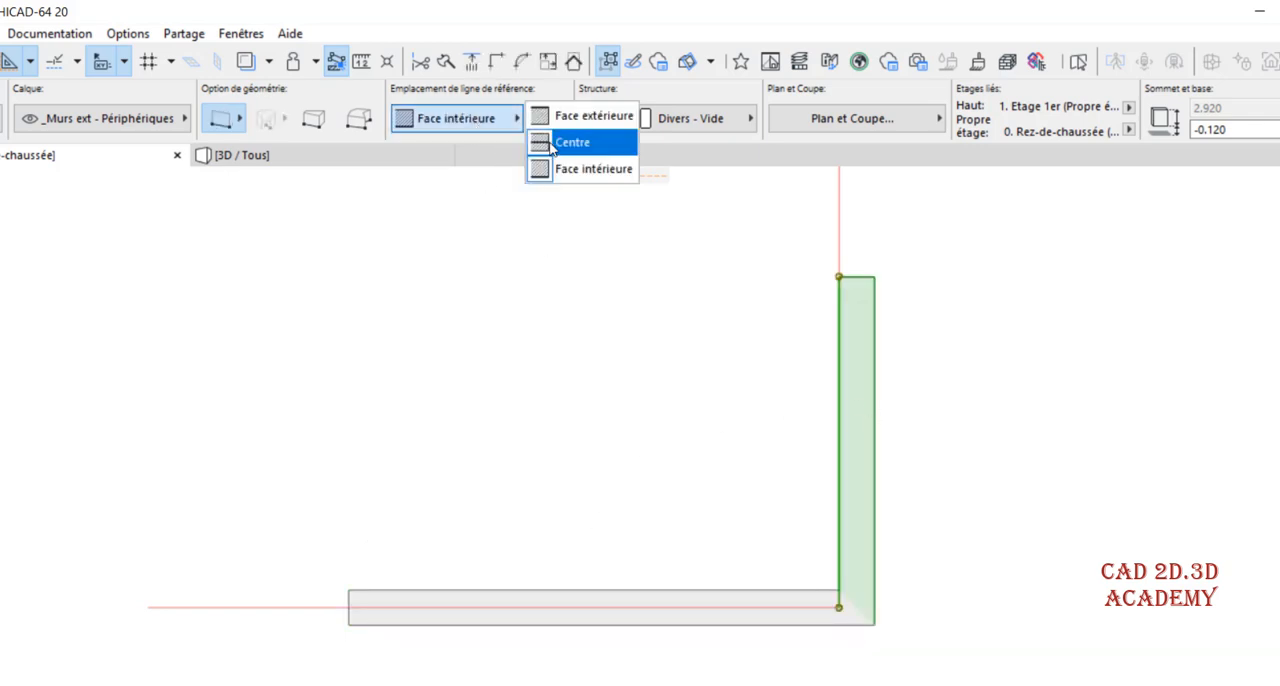
pyautogui.click(552, 140)
pyautogui.press('Escape')
# - Set the reference line location of the horizontal wall on the red polyline to "Face extérieure" and clear the selection
pyautogui.keyDown('shift'); pyautogui.click(506, 604); pyautogui.keyUp('shift')
pyautogui.click(490, 118)
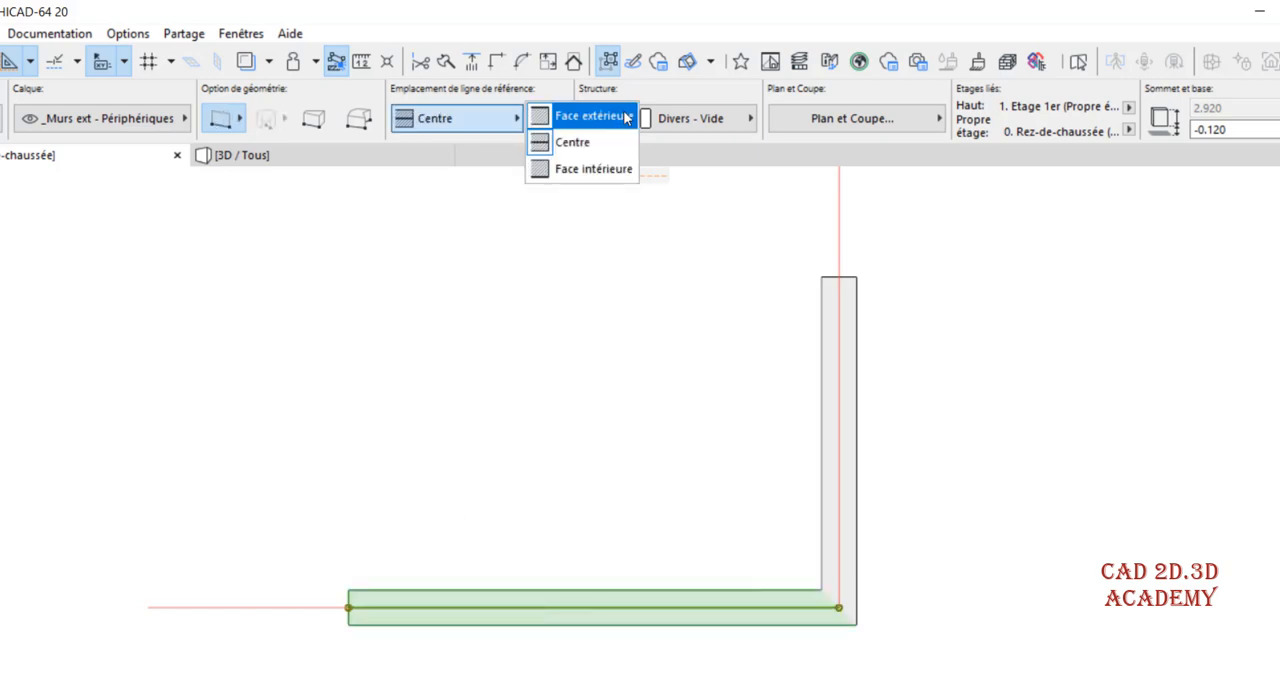
pyautogui.click(620, 117)
pyautogui.press('Escape')
# - Set the reference line location of the vertical wall on the red polyline to "Face intérieure"
pyautogui.keyDown('shift'); pyautogui.click(868, 332); pyautogui.keyUp('shift')
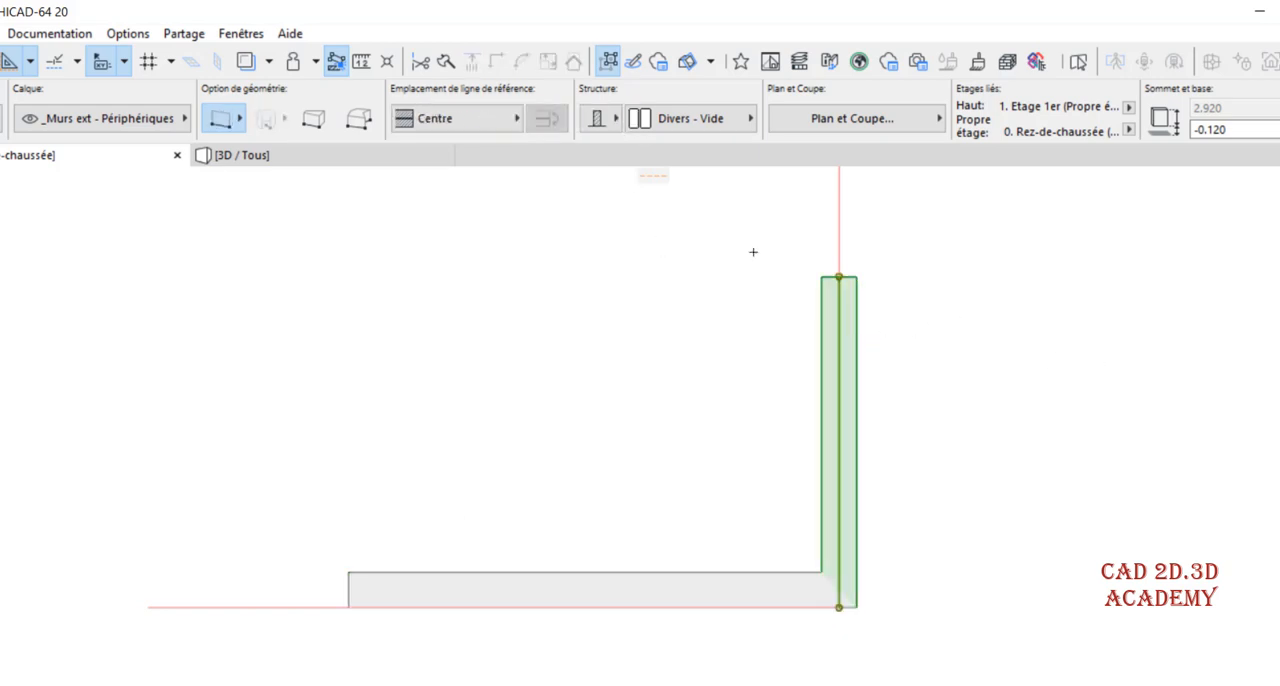
pyautogui.click(491, 118)
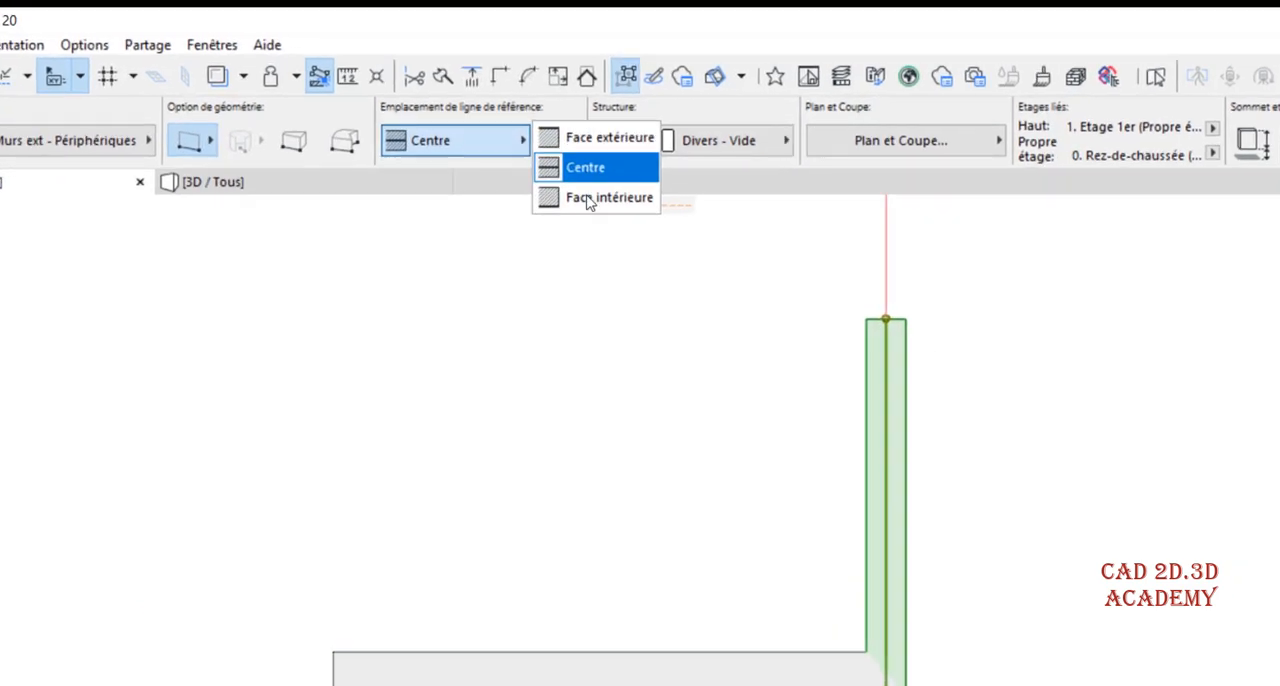
pyautogui.click(588, 199)
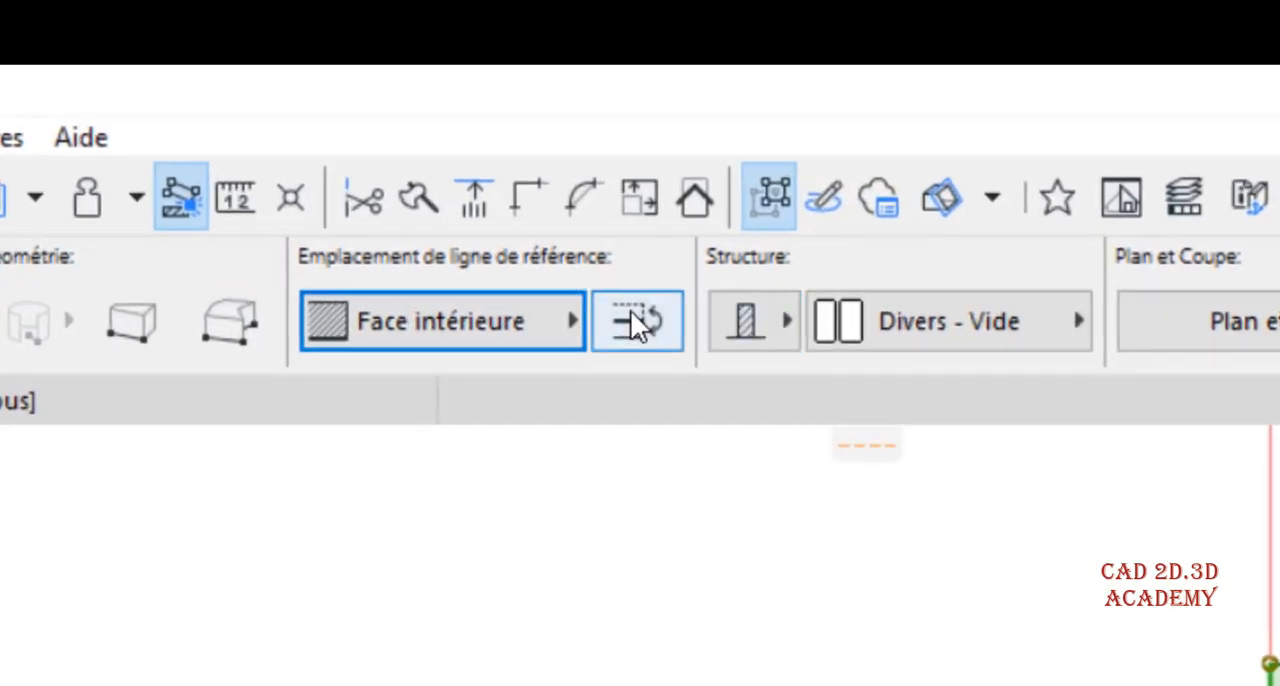
# - Flip the vertical wall back and forth across its reference line several times and clear the selection
pyautogui.click(621, 293)
pyautogui.click(621, 293)
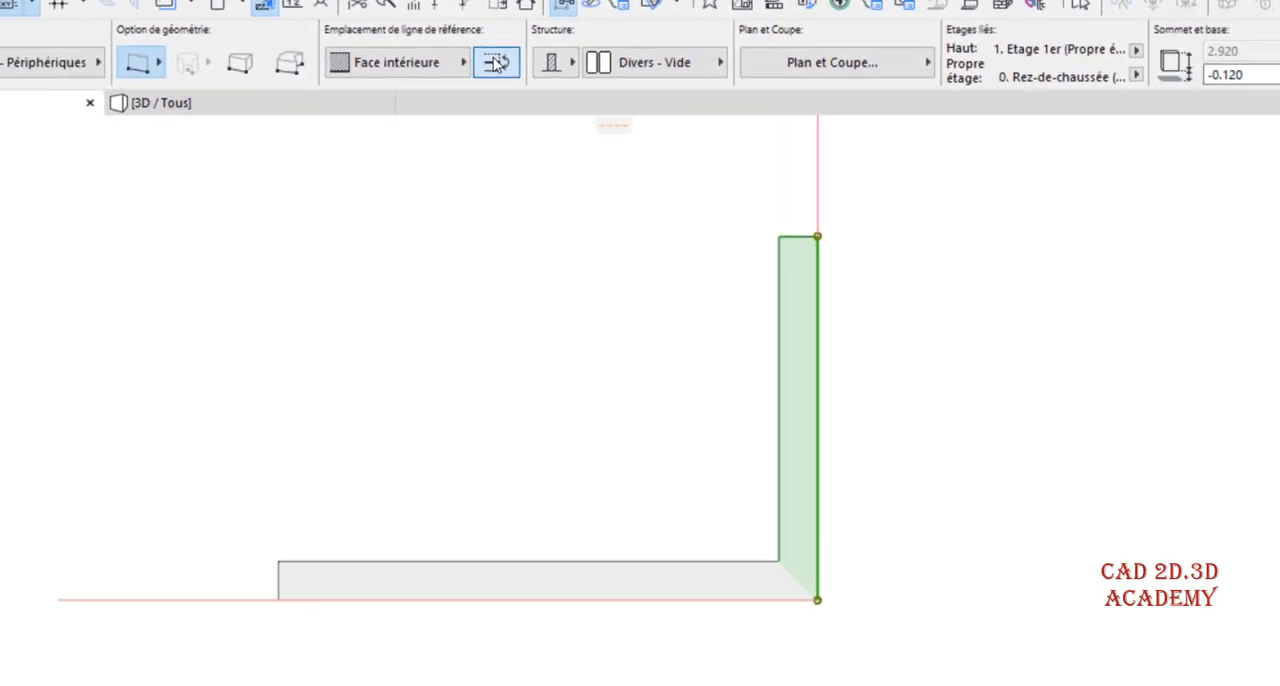
pyautogui.click(621, 293)
pyautogui.click(621, 293)
pyautogui.click(497, 63)
pyautogui.click(546, 386)
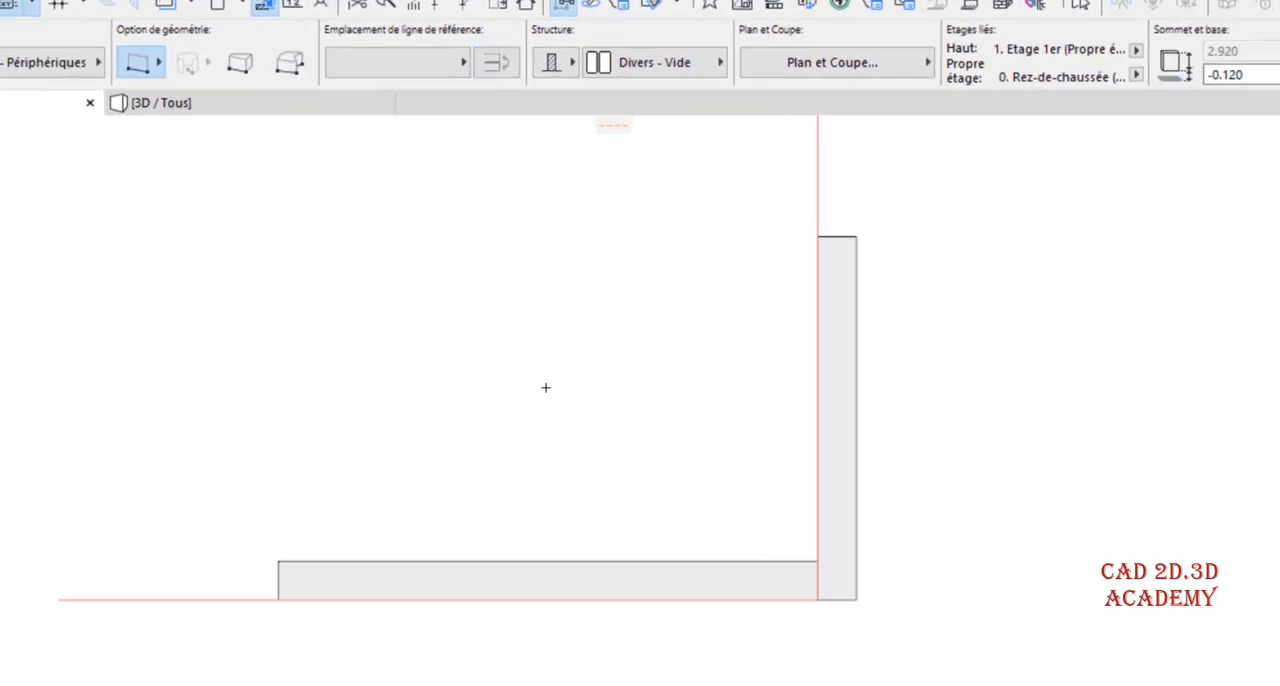
# - Show the description of the option that flips the horizontal wall over its reference line, and clear the selection
pyautogui.click(523, 571)
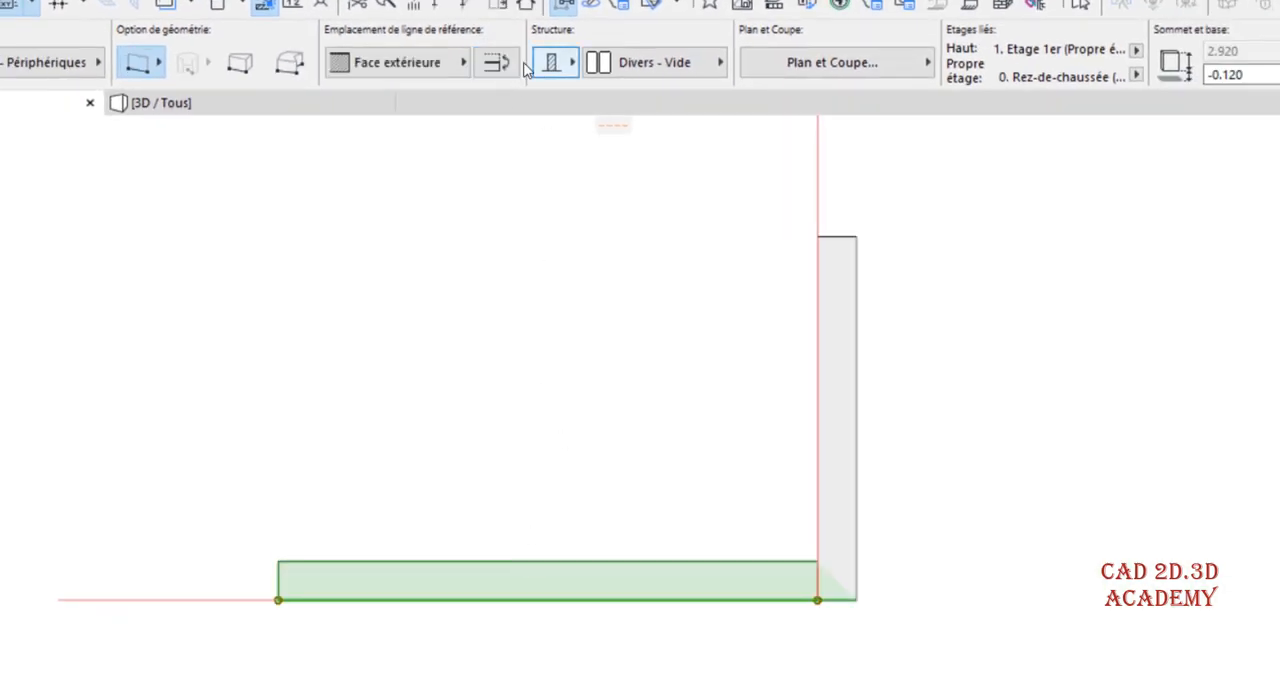
pyautogui.click(497, 63)
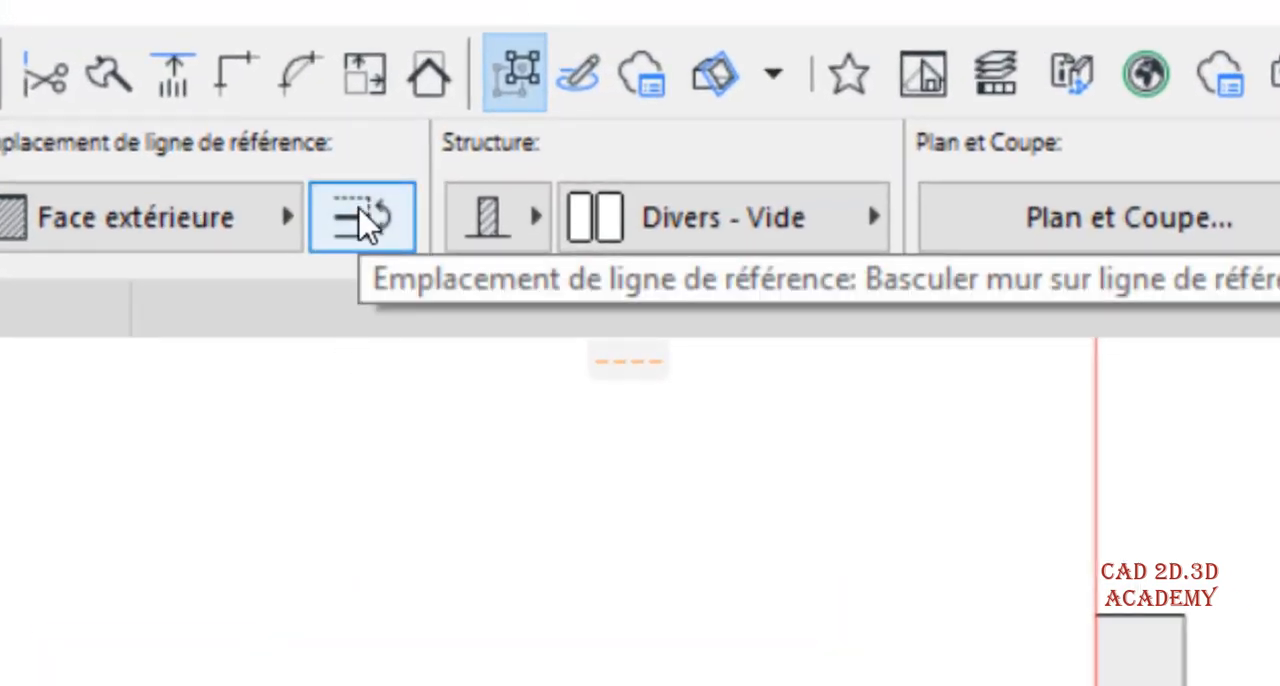
pyautogui.press('Escape')
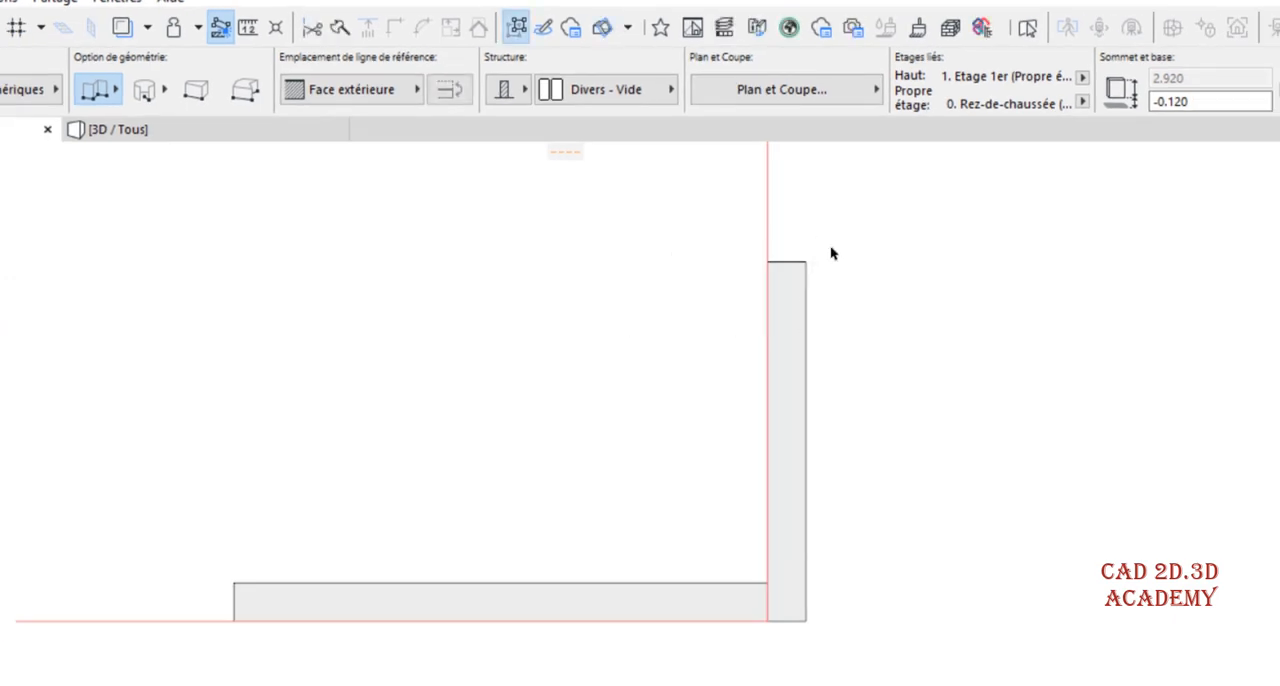
# - Flip the vertical wall over its reference line to the inner side of the red polyline and clear the selection
pyautogui.click(800, 262)
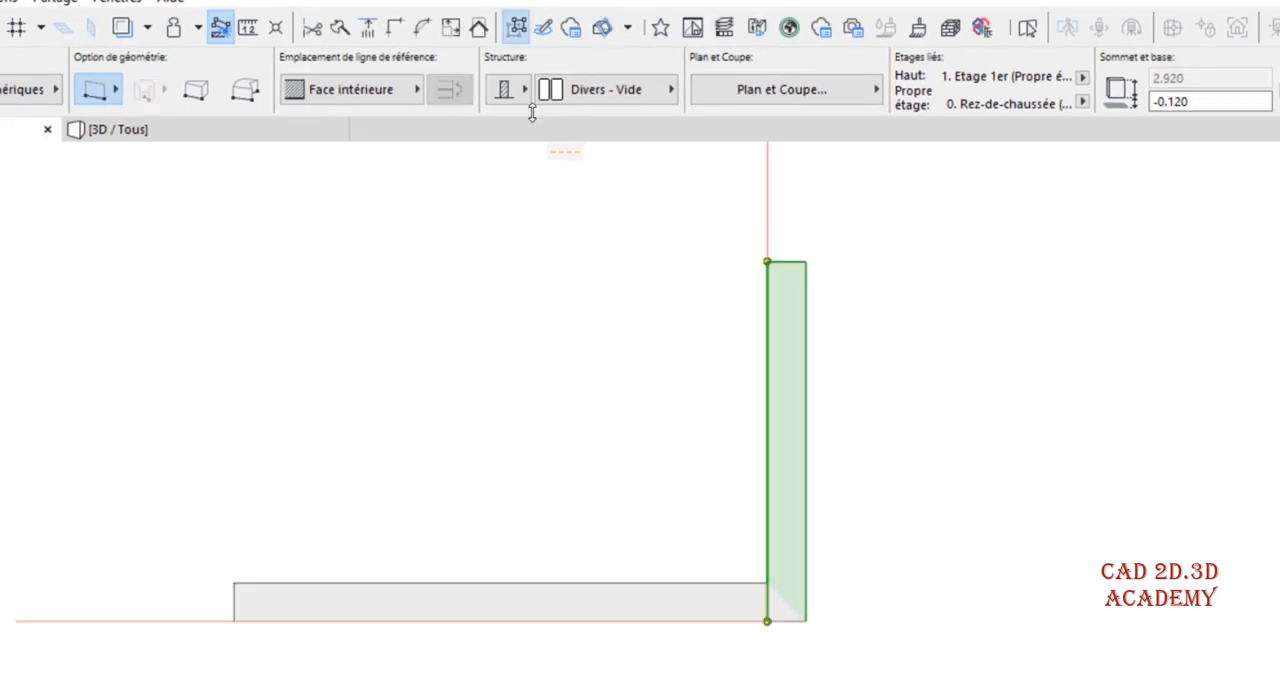
pyautogui.click(450, 89)
pyautogui.press('Escape')
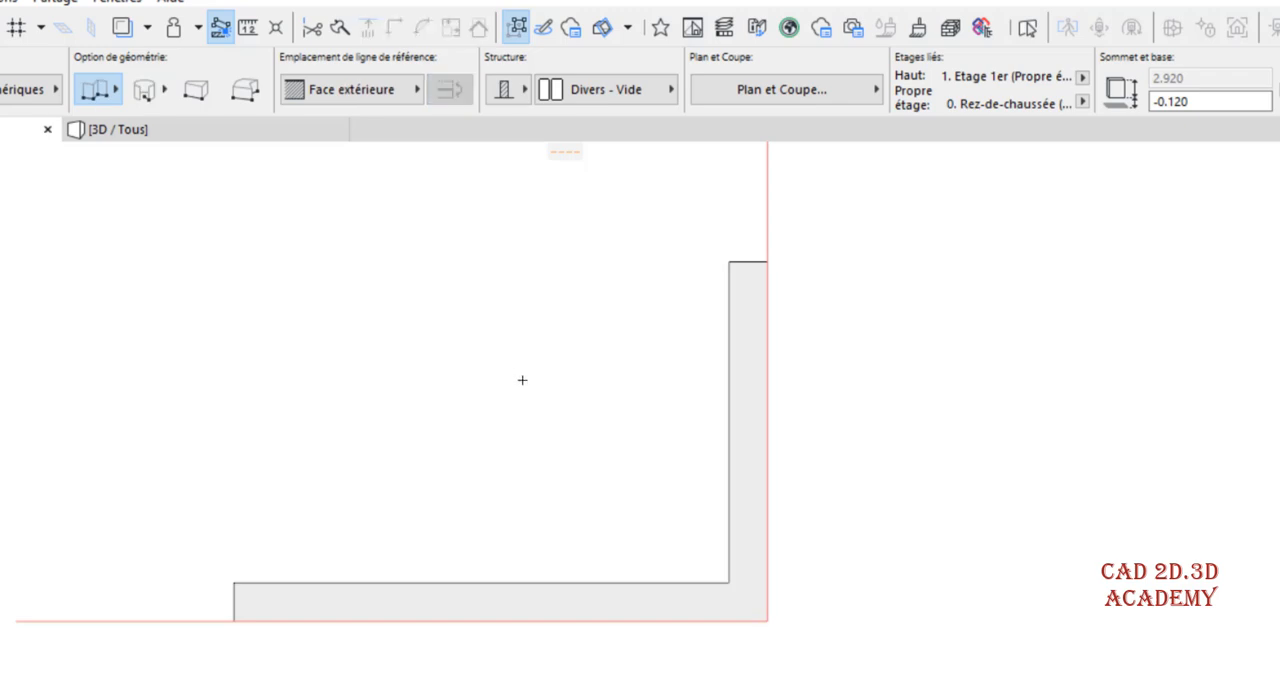
# - Modify the horizontal wall's reference line with the option "Symétrie des murs sur place" enabled
pyautogui.click(464, 590)
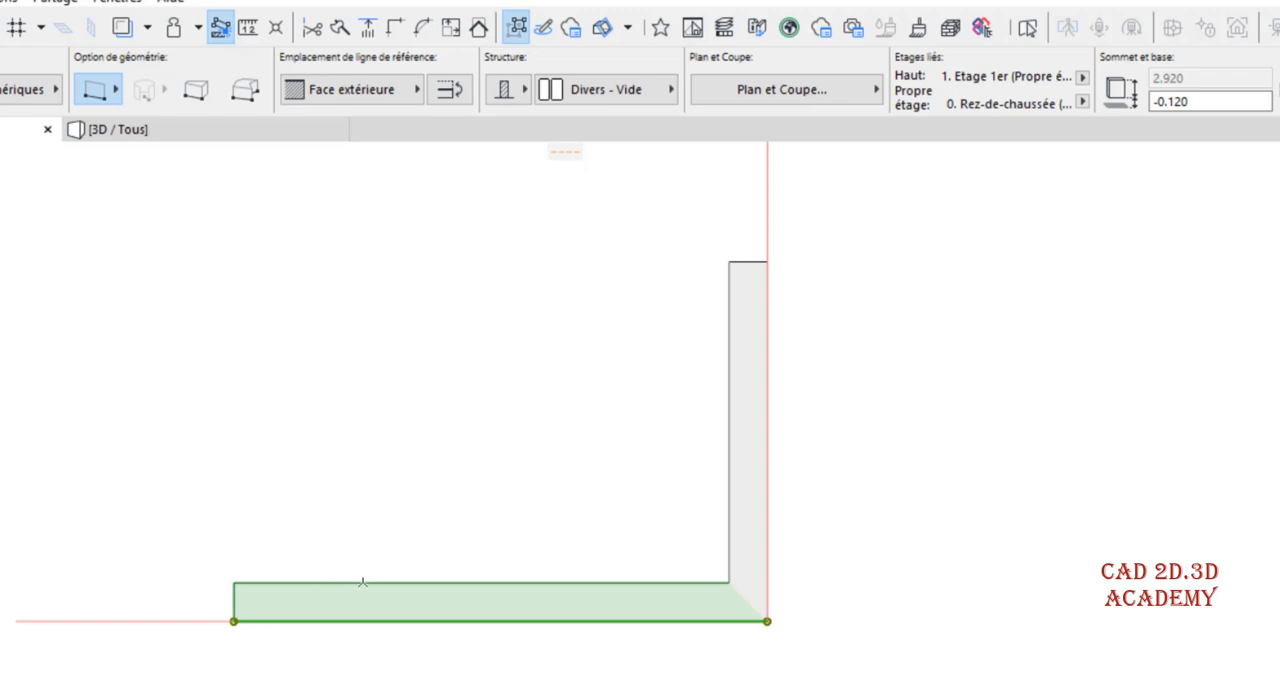
pyautogui.click(35, 36)
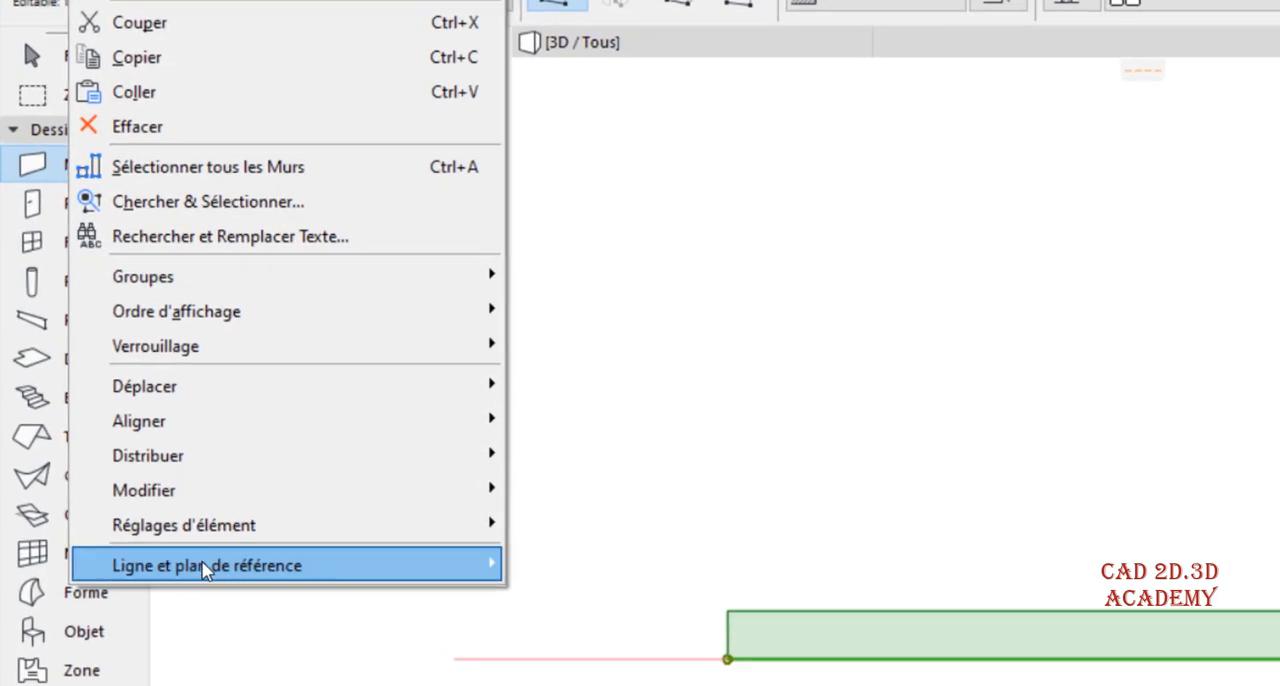
pyautogui.moveTo(205, 566)
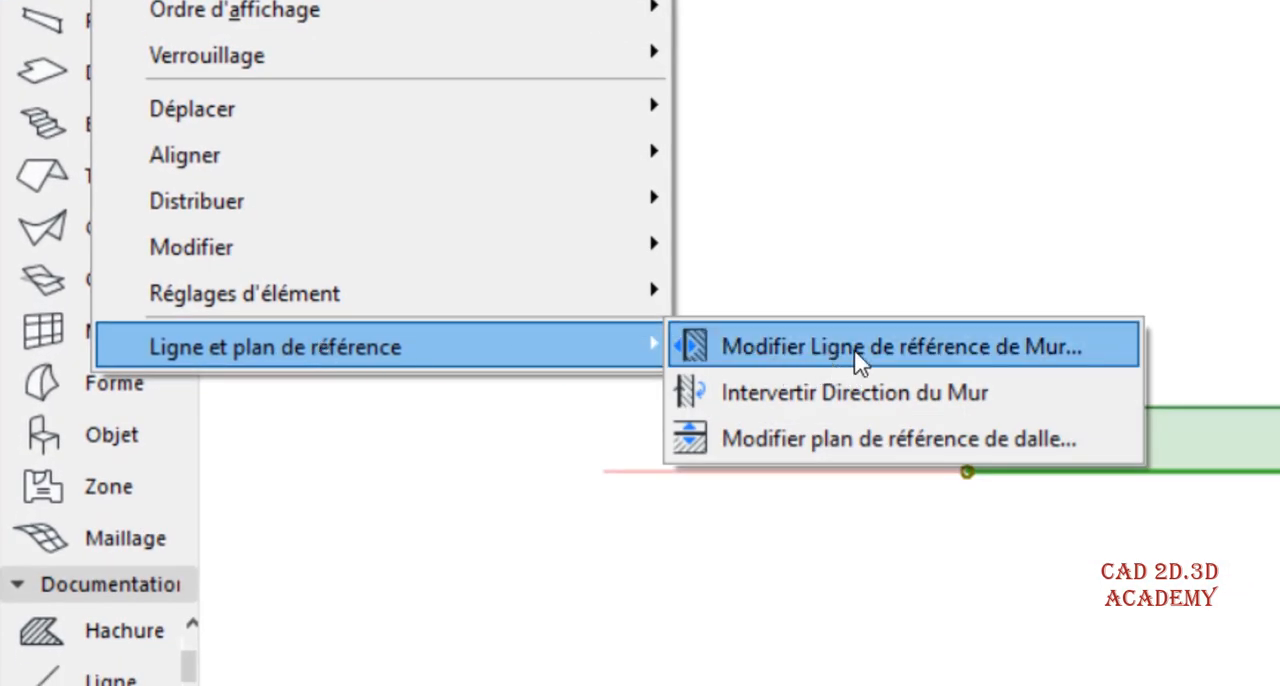
pyautogui.click(941, 349)
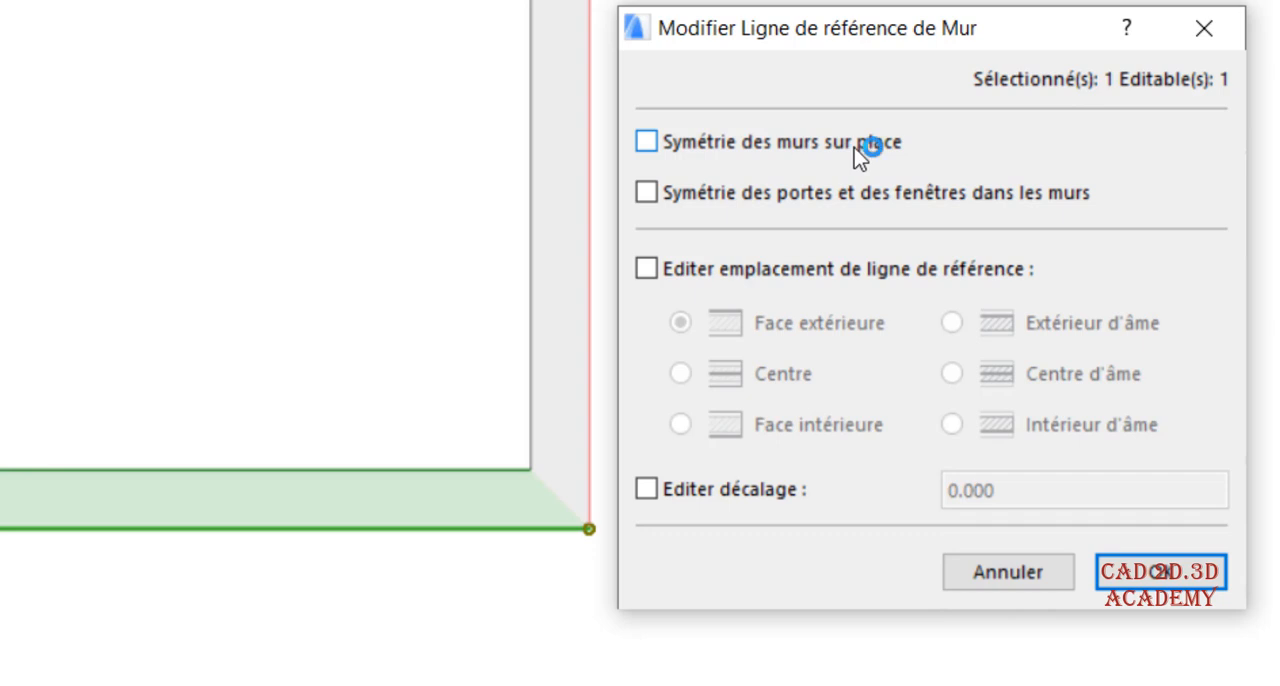
pyautogui.click(646, 141)
pyautogui.click(1170, 568)
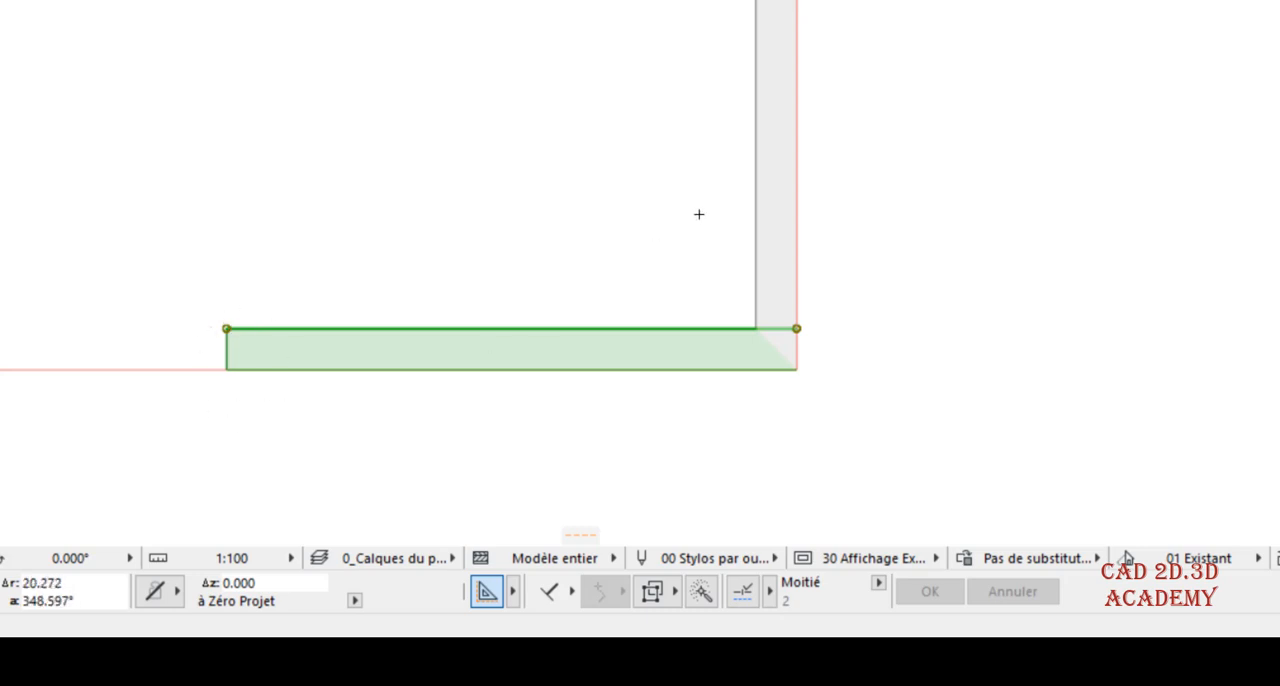
# - Modify the vertical wall's reference line with "Symétrie des murs sur place" so it switches to the wall's opposite face
pyautogui.click(886, 131)
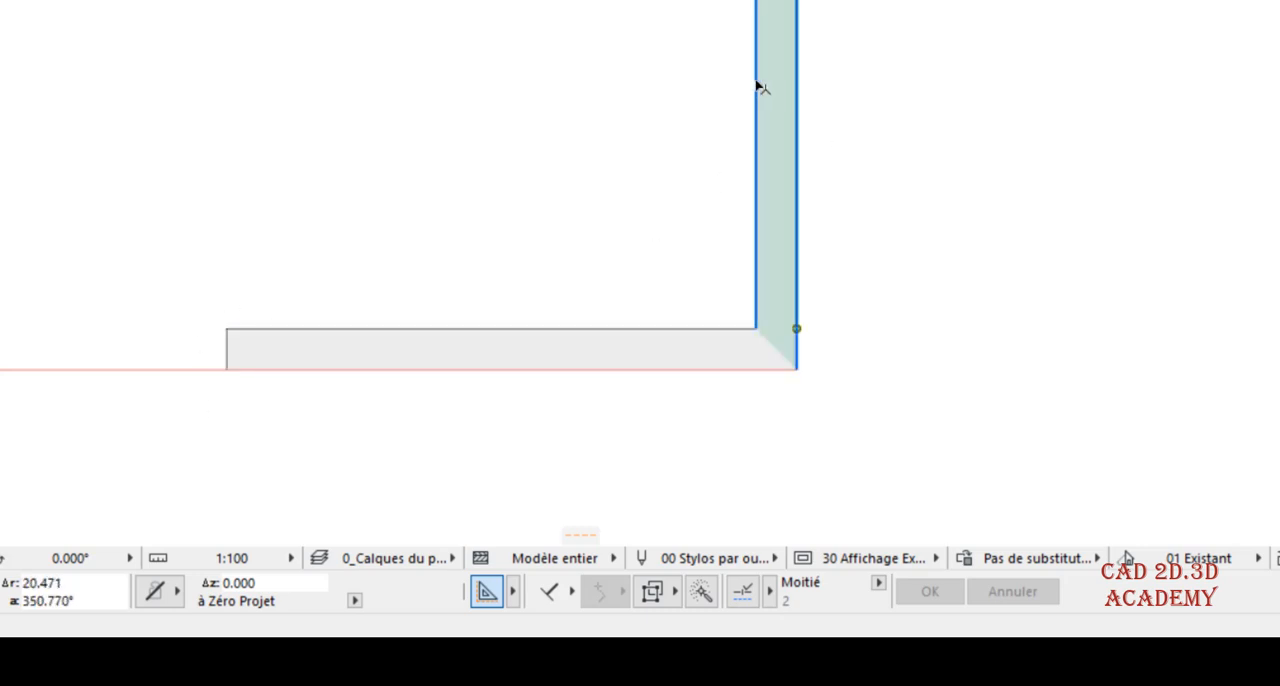
pyautogui.click(757, 89)
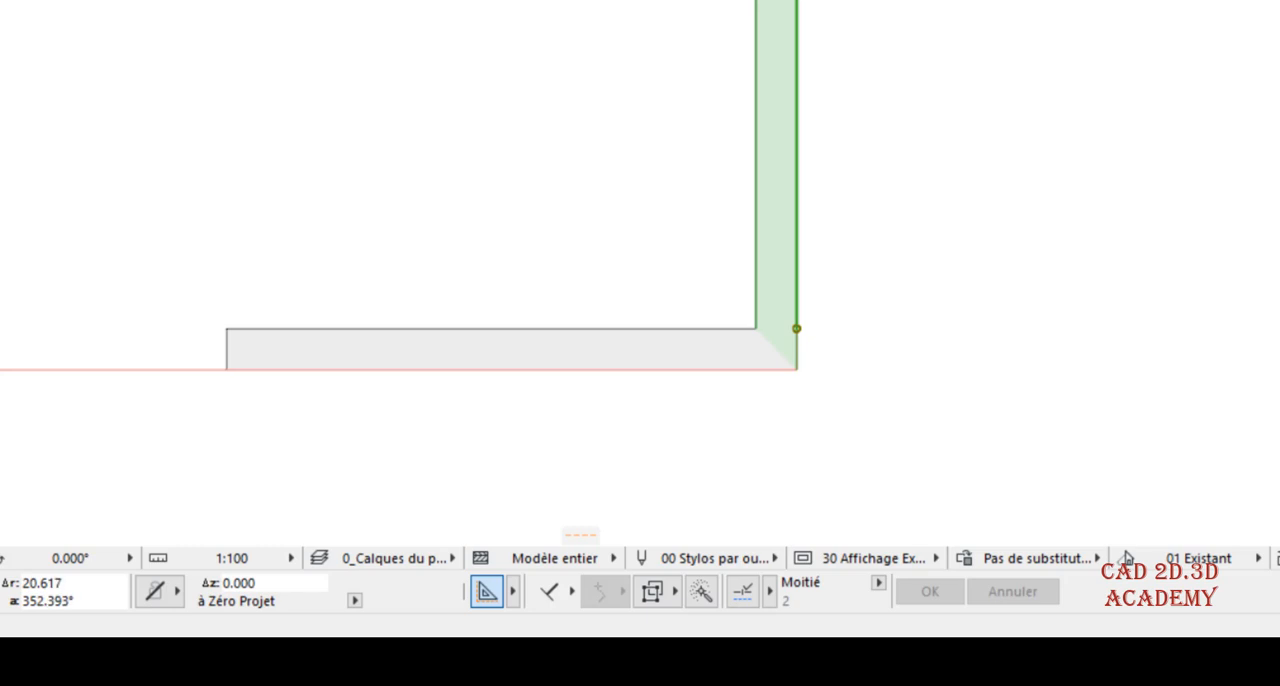
pyautogui.scroll(-2, 810, 52)
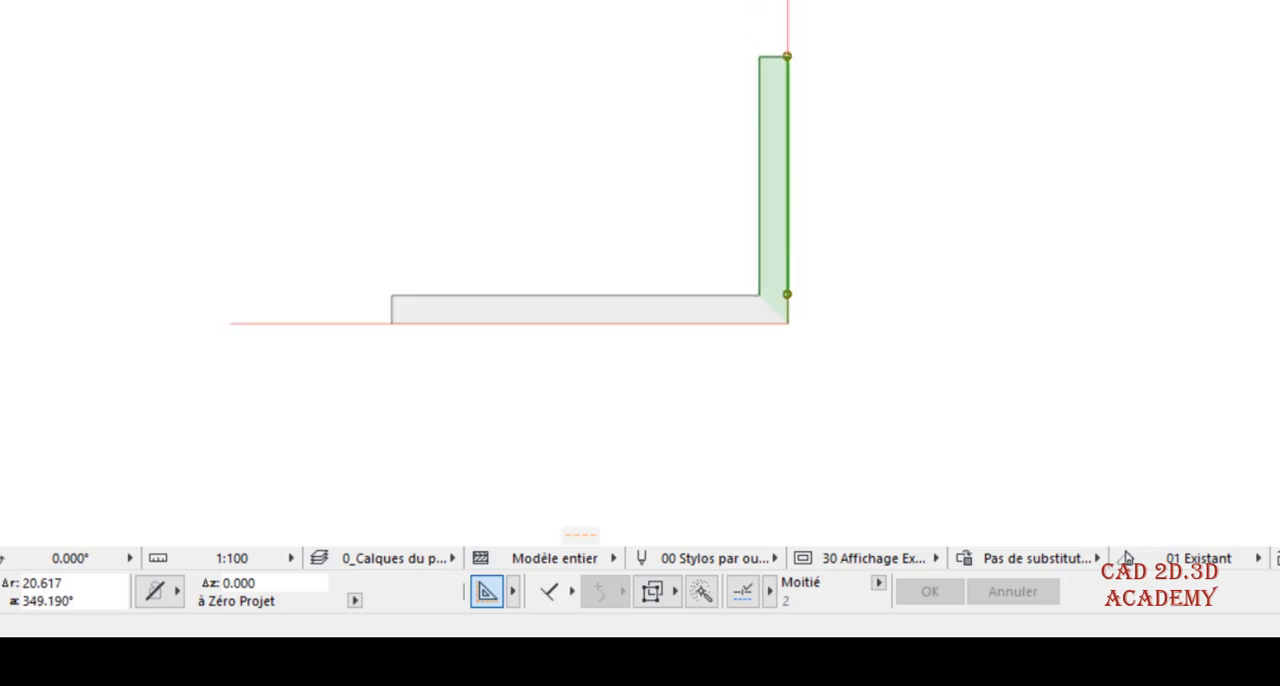
pyautogui.scroll(2, 800, 51)
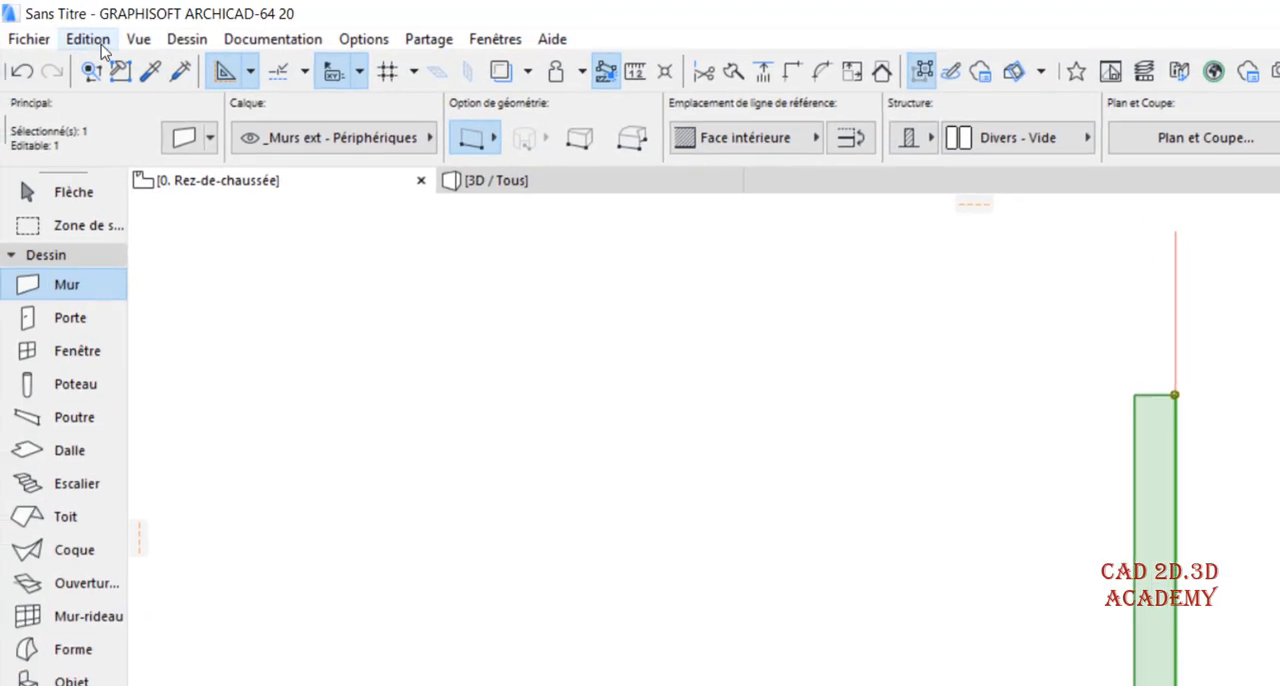
pyautogui.click(69, 37)
pyautogui.moveTo(203, 630)
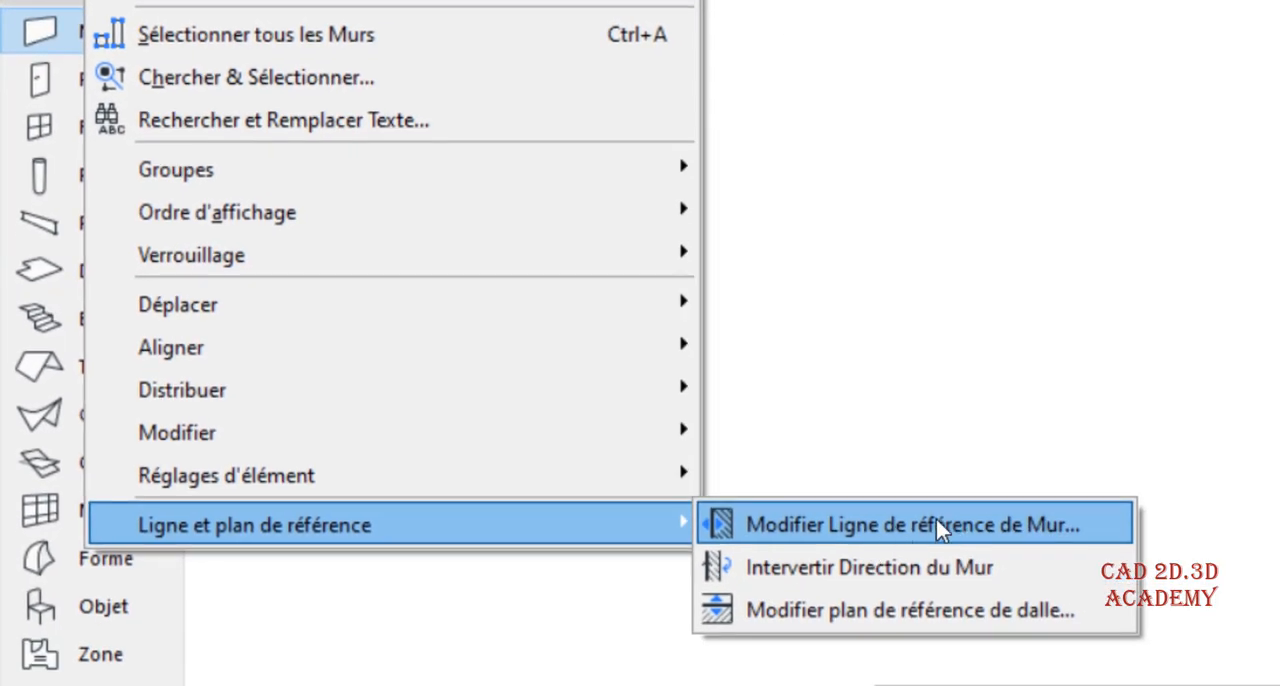
pyautogui.click(990, 537)
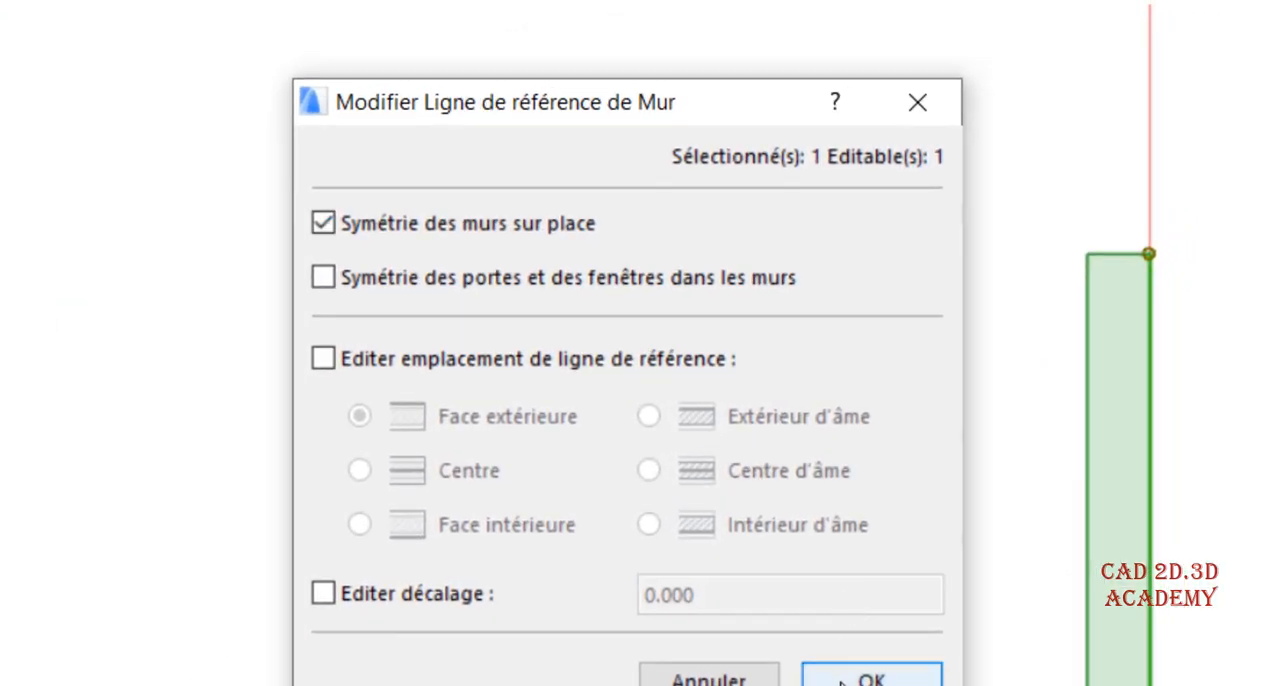
pyautogui.click(843, 681)
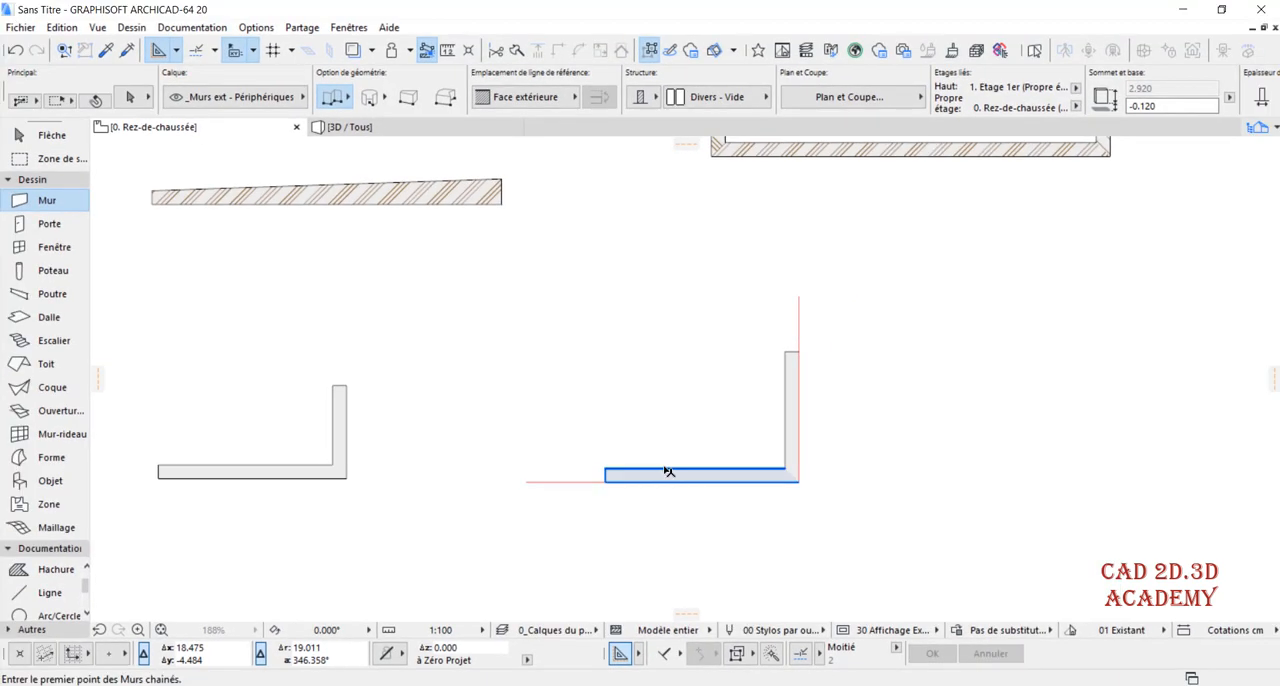
# - Examine the move, rotate, mirror and copy commands available for the horizontal wall, and clear the selection
pyautogui.click(668, 471)
pyautogui.rightClick(699, 291)
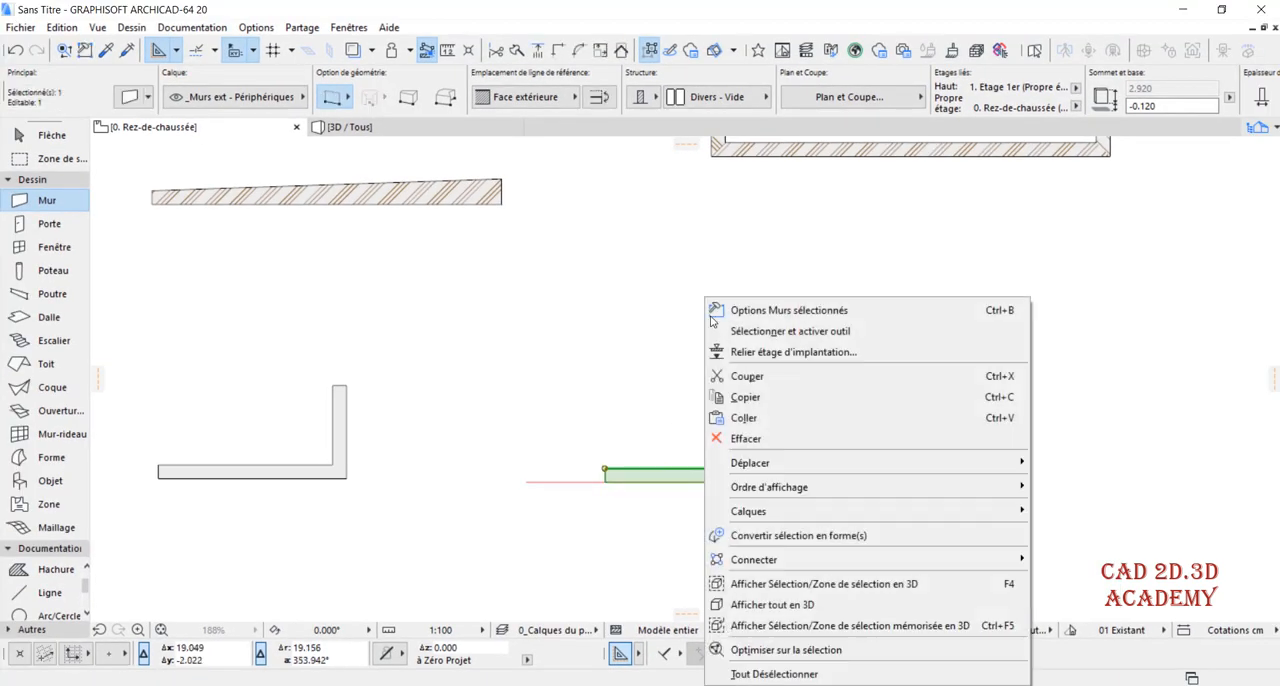
pyautogui.moveTo(771, 468)
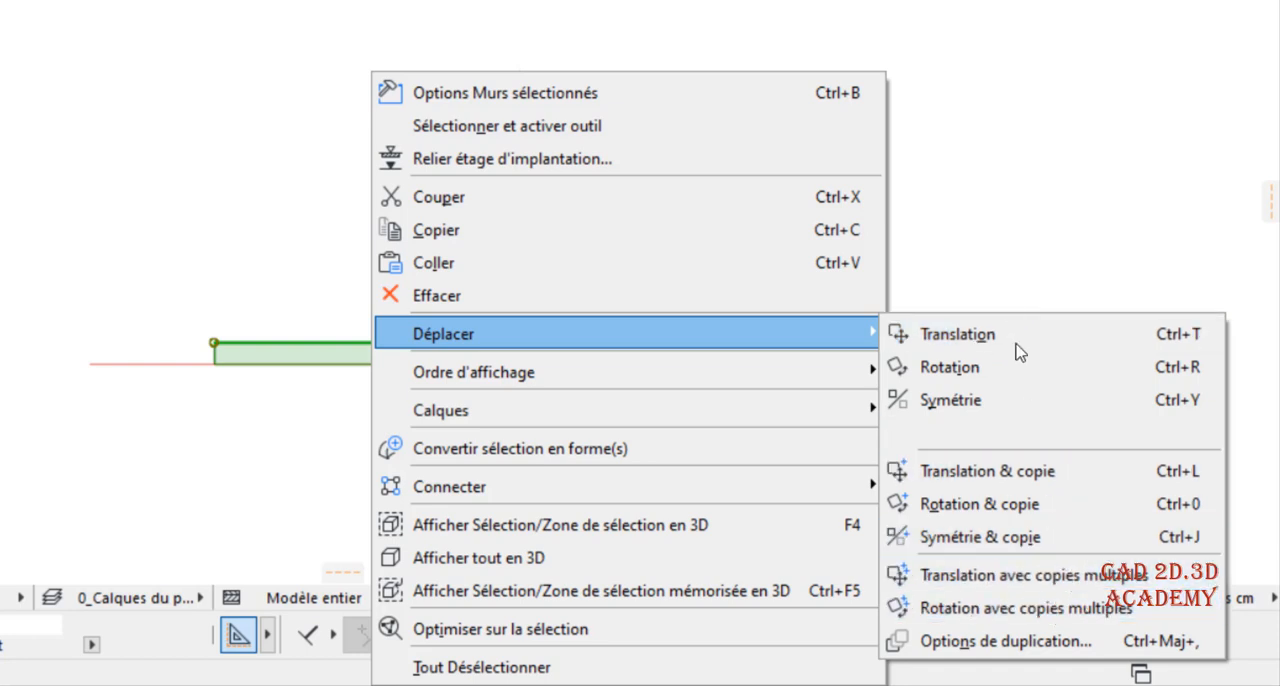
pyautogui.click(956, 115)
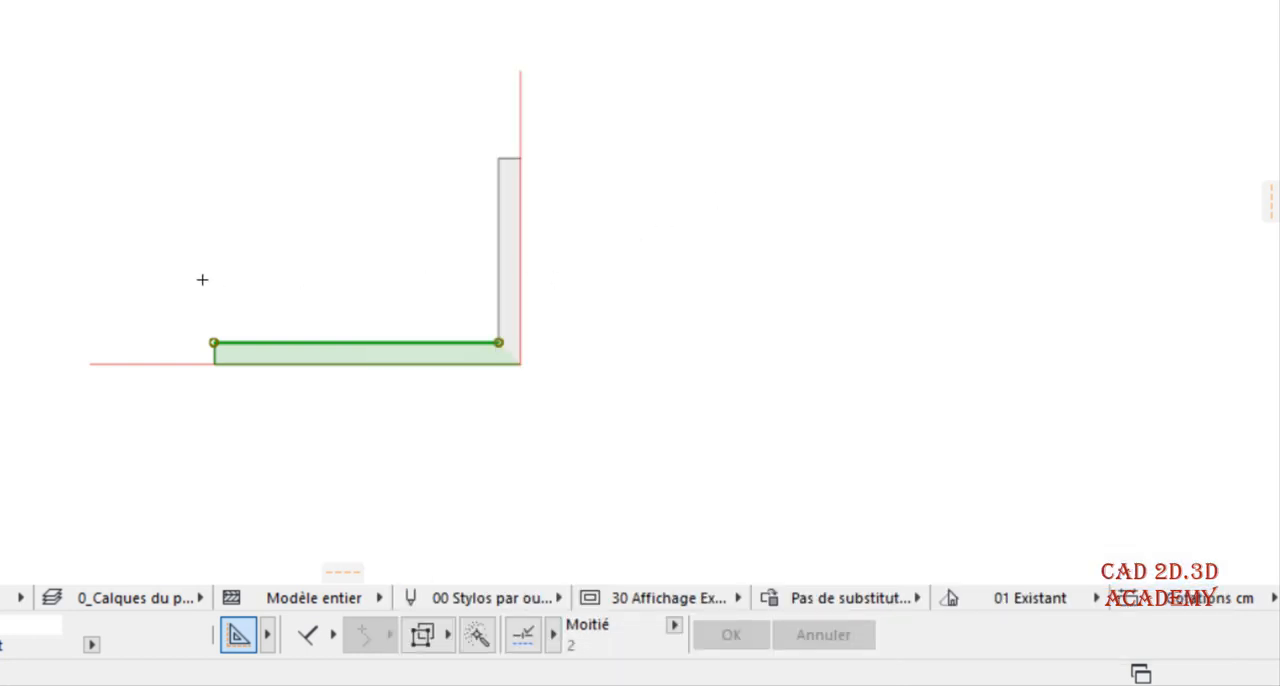
pyautogui.press('Escape')
# - Draw a straight horizontal wall 5 m long in the empty area beside the red polyline
pyautogui.scroll(-2, 12, 188)
pyautogui.scroll(1, 444, 289)
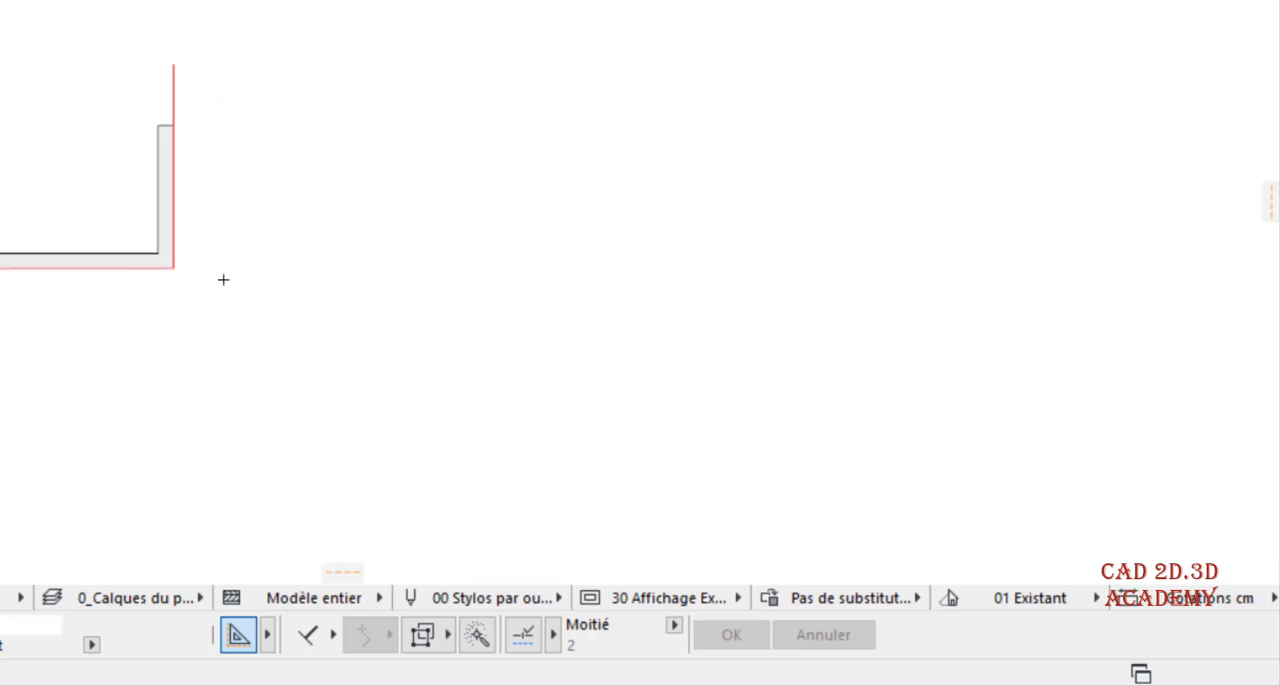
pyautogui.click(291, 232)
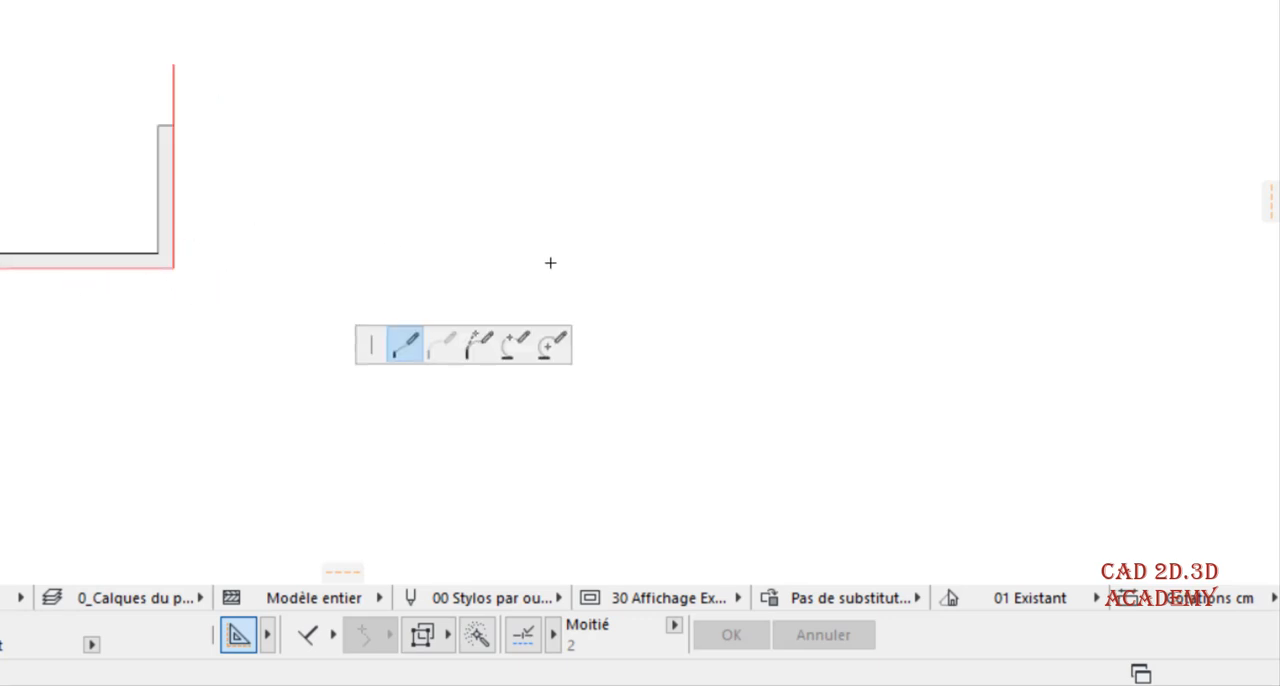
pyautogui.press('Tab')
pyautogui.write('5')
pyautogui.press('Return')
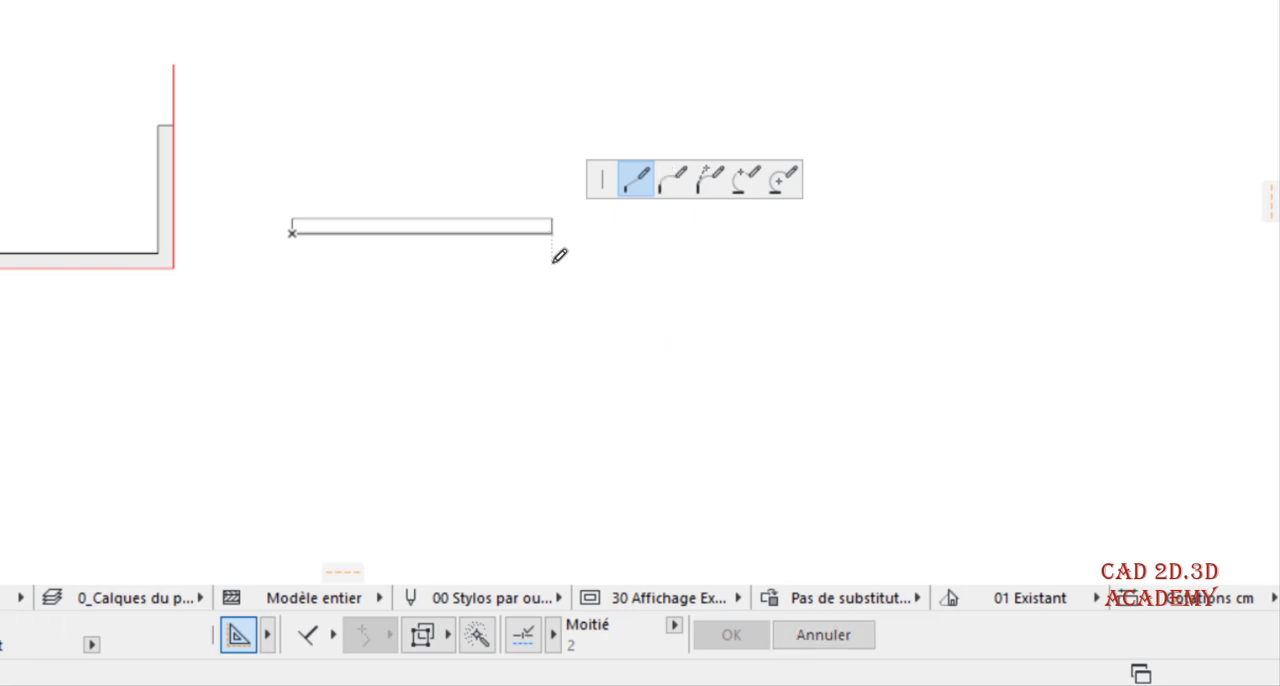
pyautogui.click(675, 233)
pyautogui.scroll(4, 607, 177)
pyautogui.scroll(-3, 130, 400)
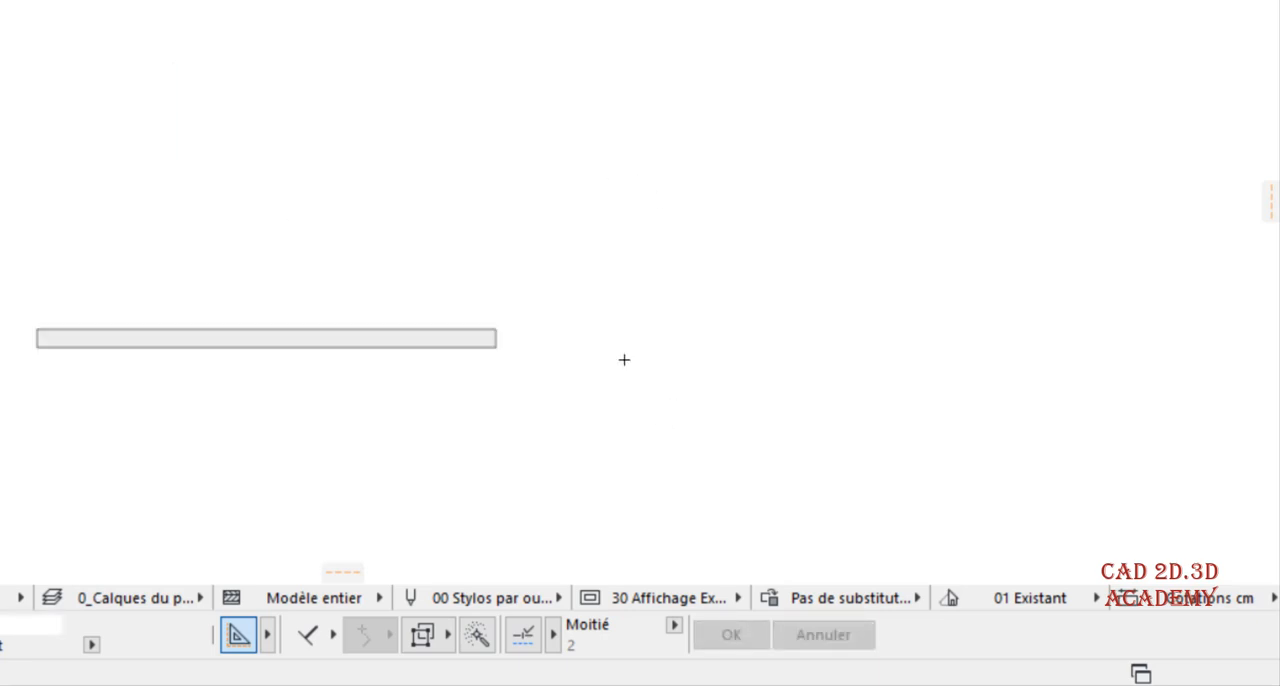
# - Move the new 5 m wall straight up about 0.84 m, up again about 1 m and back down, and clear the selection
pyautogui.scroll(2, 494, 332)
pyautogui.moveTo(210, 237); pyautogui.dragTo(392, 399)
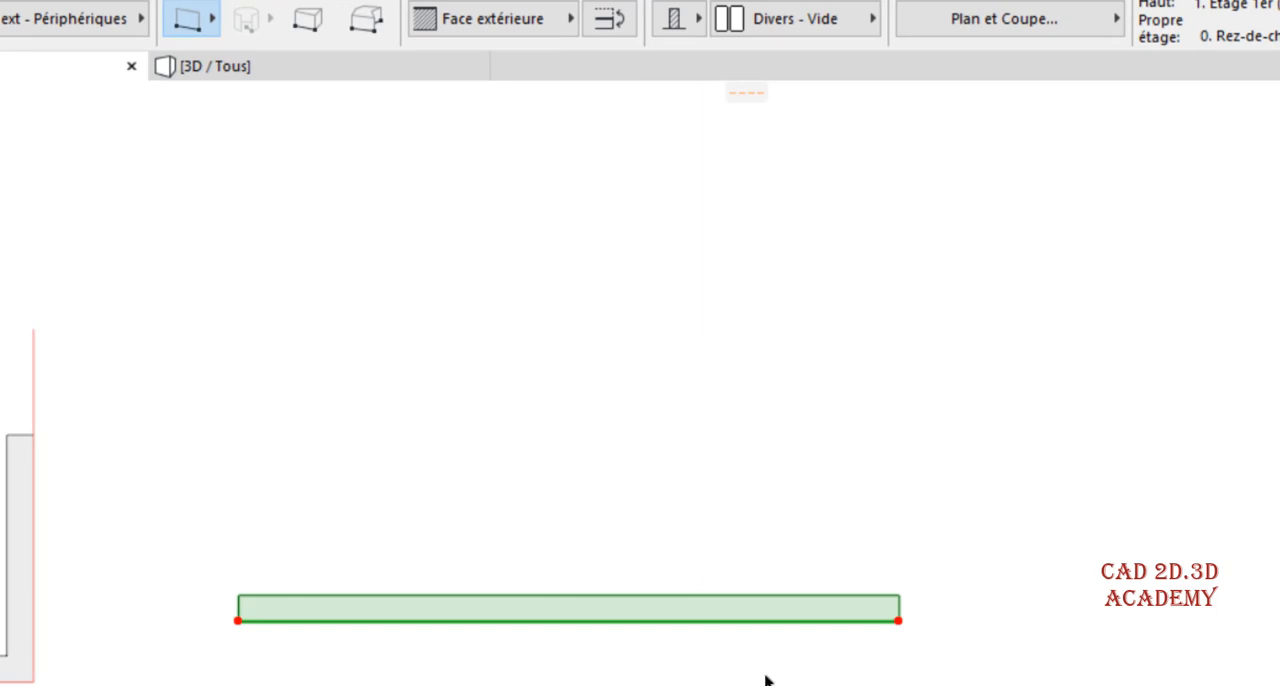
pyautogui.hotkey('ctrl', 'd')
pyautogui.click(863, 507)
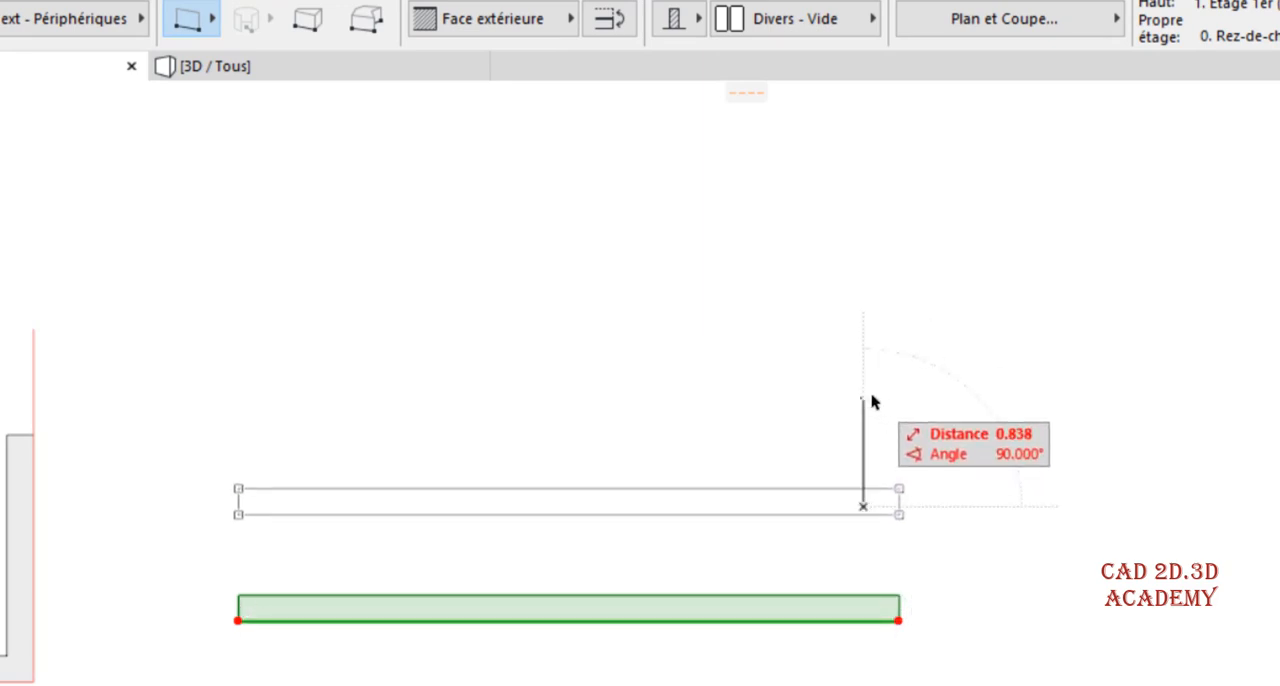
pyautogui.click(869, 401)
pyautogui.click(730, 503)
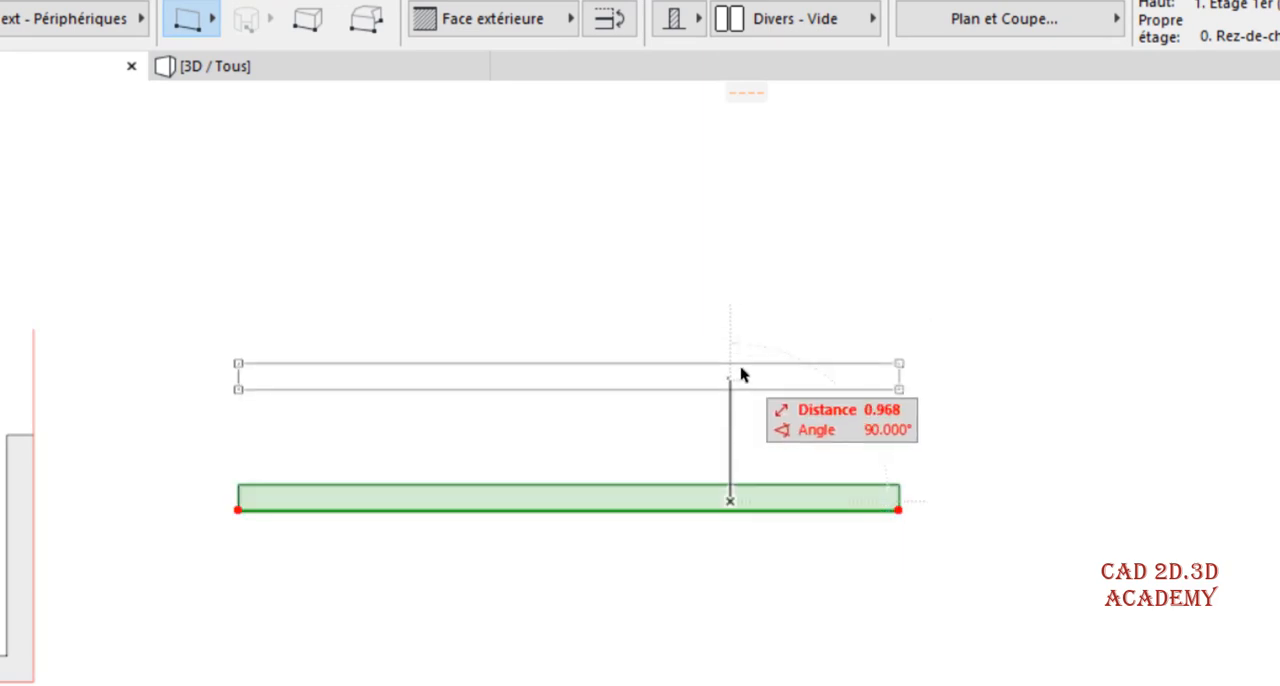
pyautogui.click(741, 369)
pyautogui.moveTo(738, 385); pyautogui.dragTo(744, 577)
pyautogui.press('Escape')
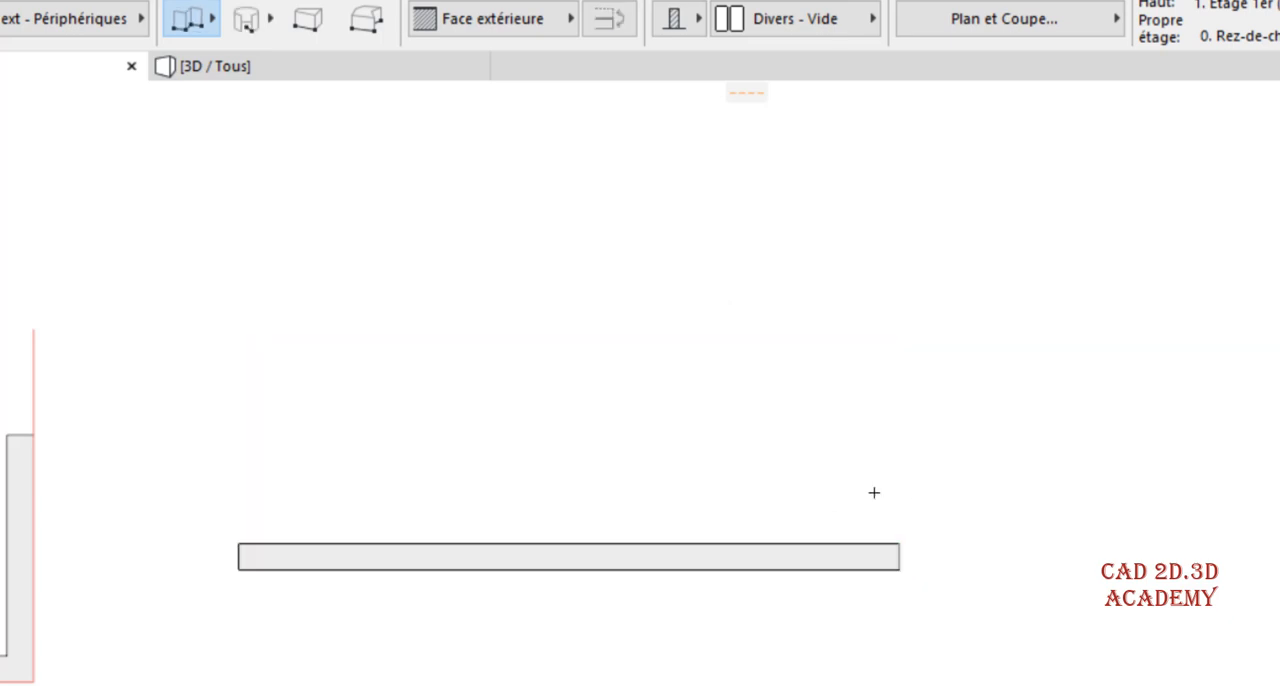
# - Place a copy of the 5 m horizontal wall 1 m straight above it
pyautogui.scroll(-2, 938, 525)
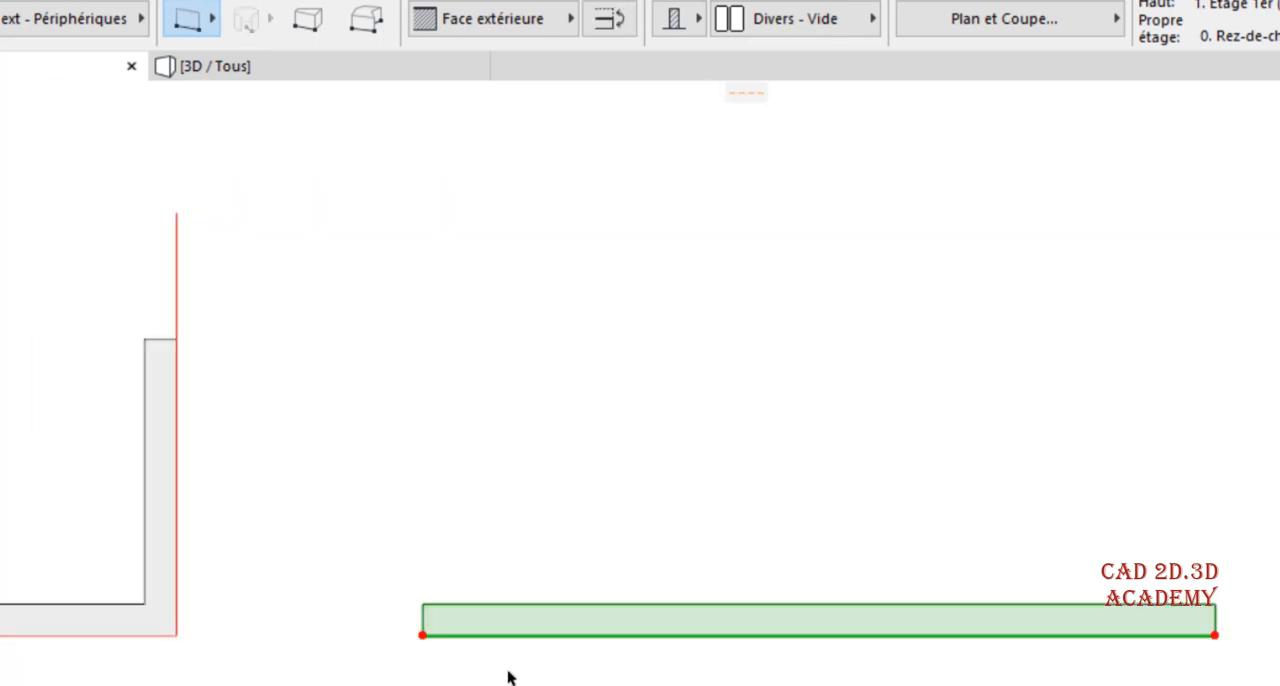
pyautogui.scroll(-2, 508, 678)
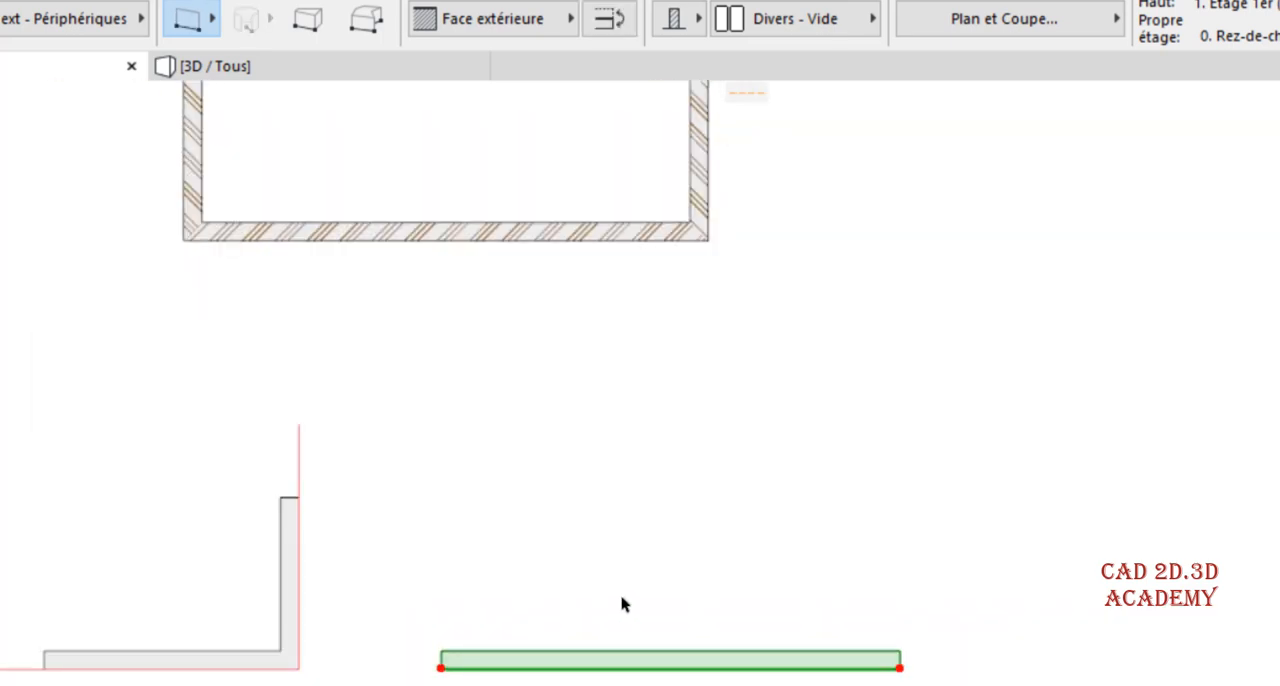
pyautogui.hotkey('ctrl', 't')
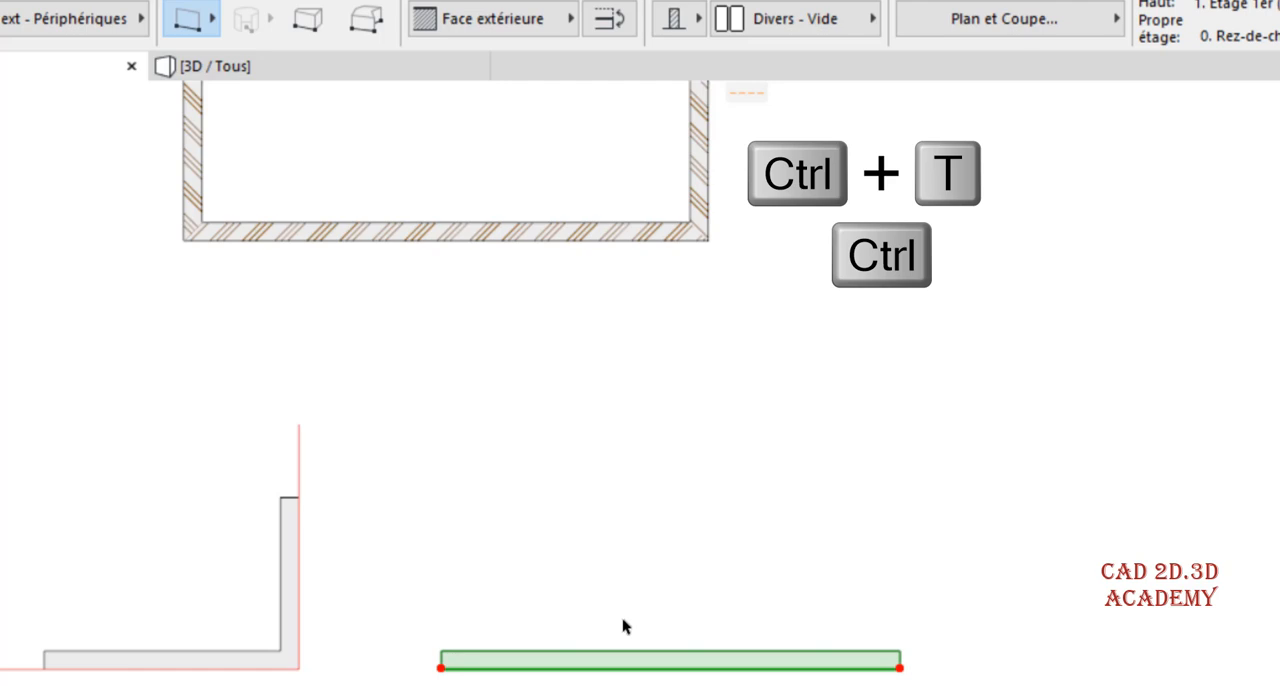
pyautogui.click(623, 666)
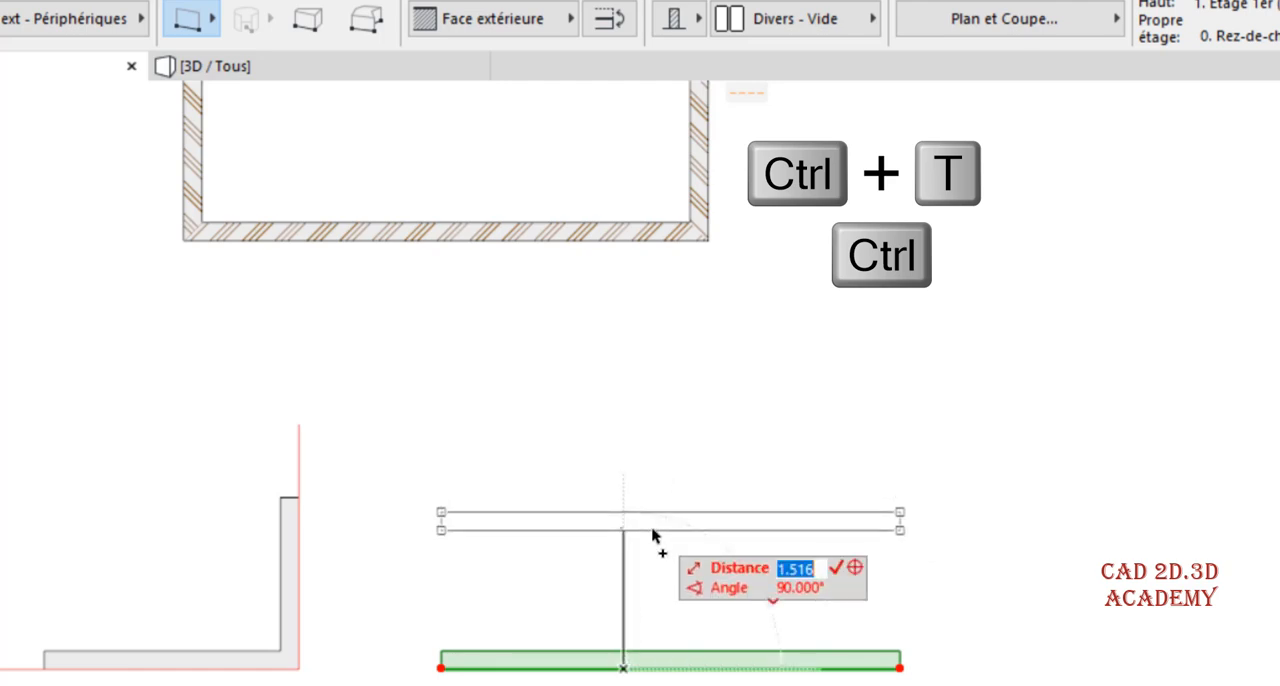
pyautogui.write('1')
pyautogui.press('Return')
pyautogui.scroll(3, 560, 571)
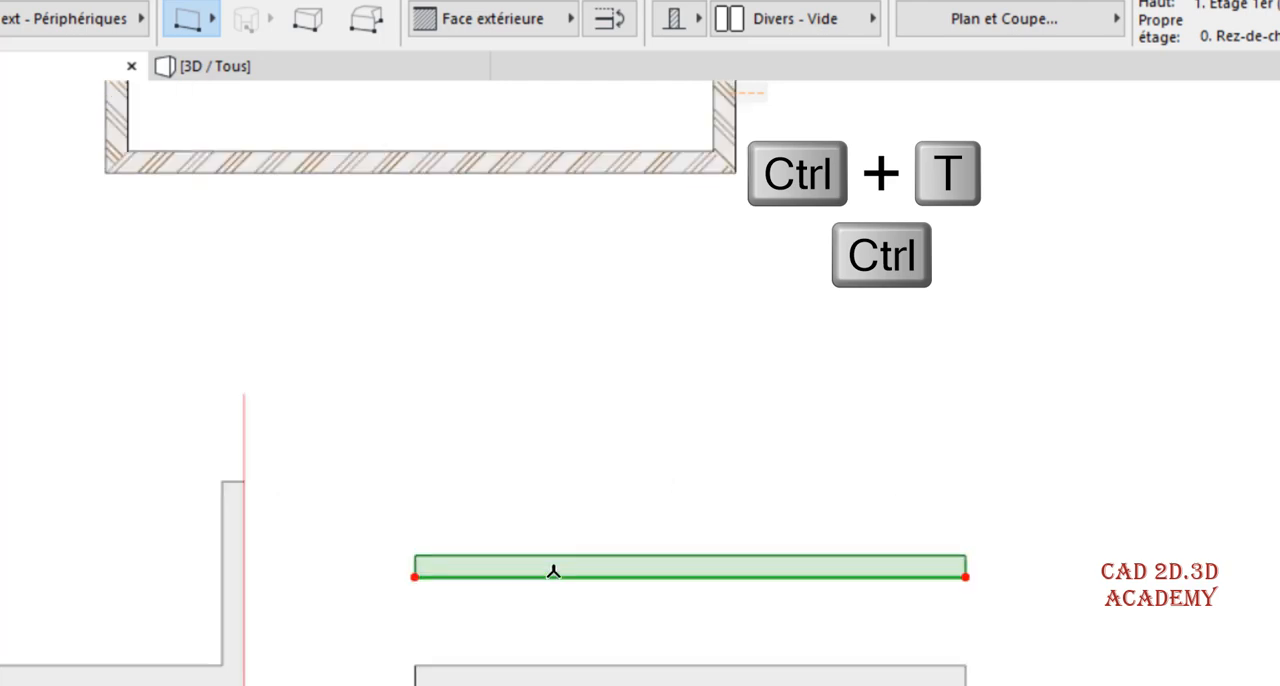
# - Copy the newest wall straight up by 1 m twice in succession, and clear the selection
pyautogui.scroll(-4, 508, 664)
pyautogui.scroll(3, 489, 622)
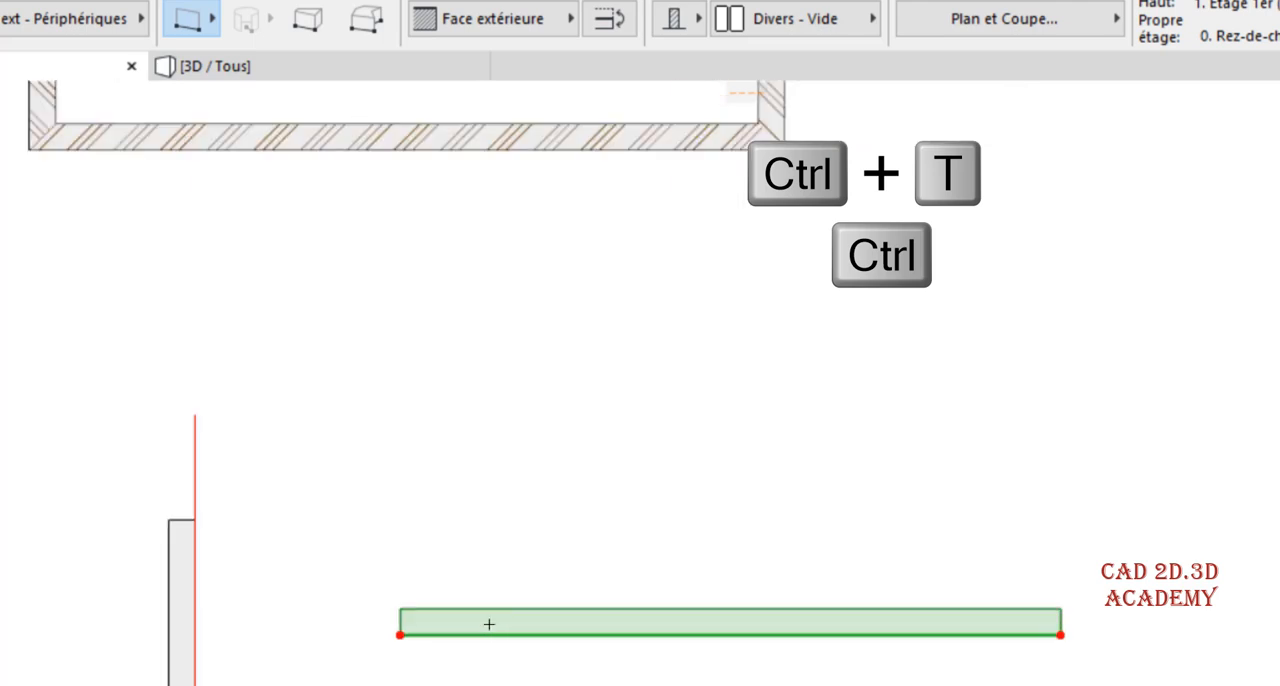
pyautogui.click(493, 635)
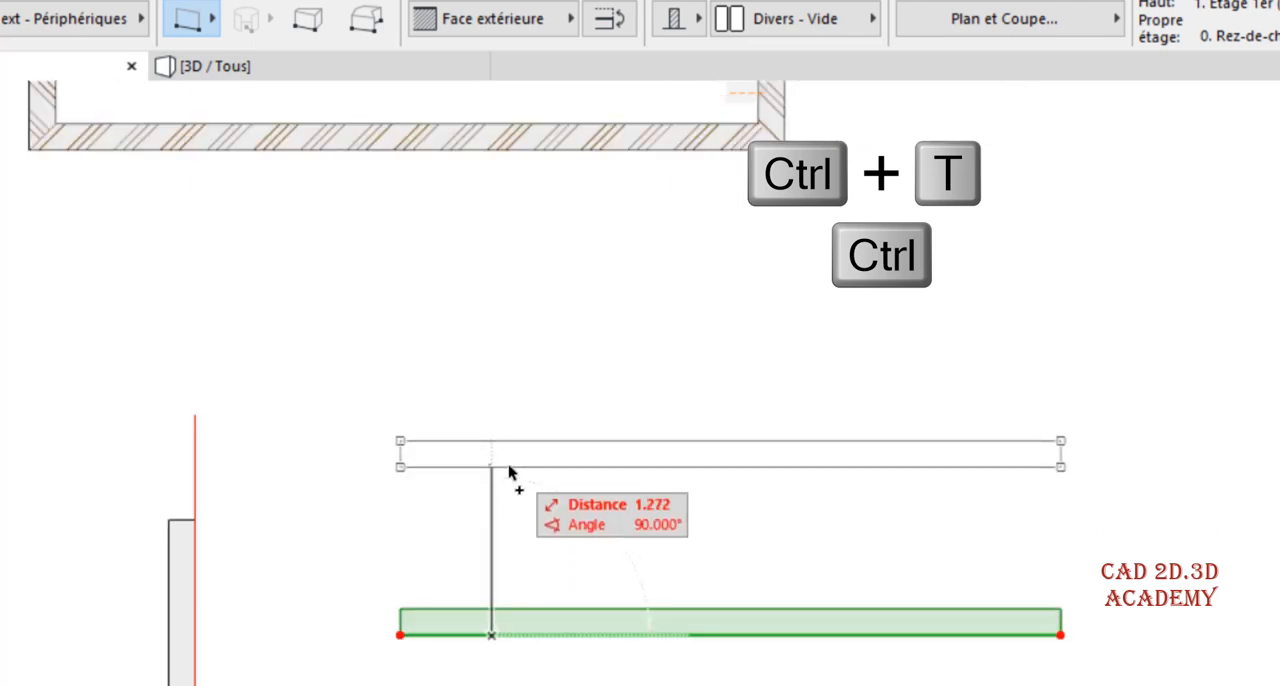
pyautogui.write('1')
pyautogui.press('Return')
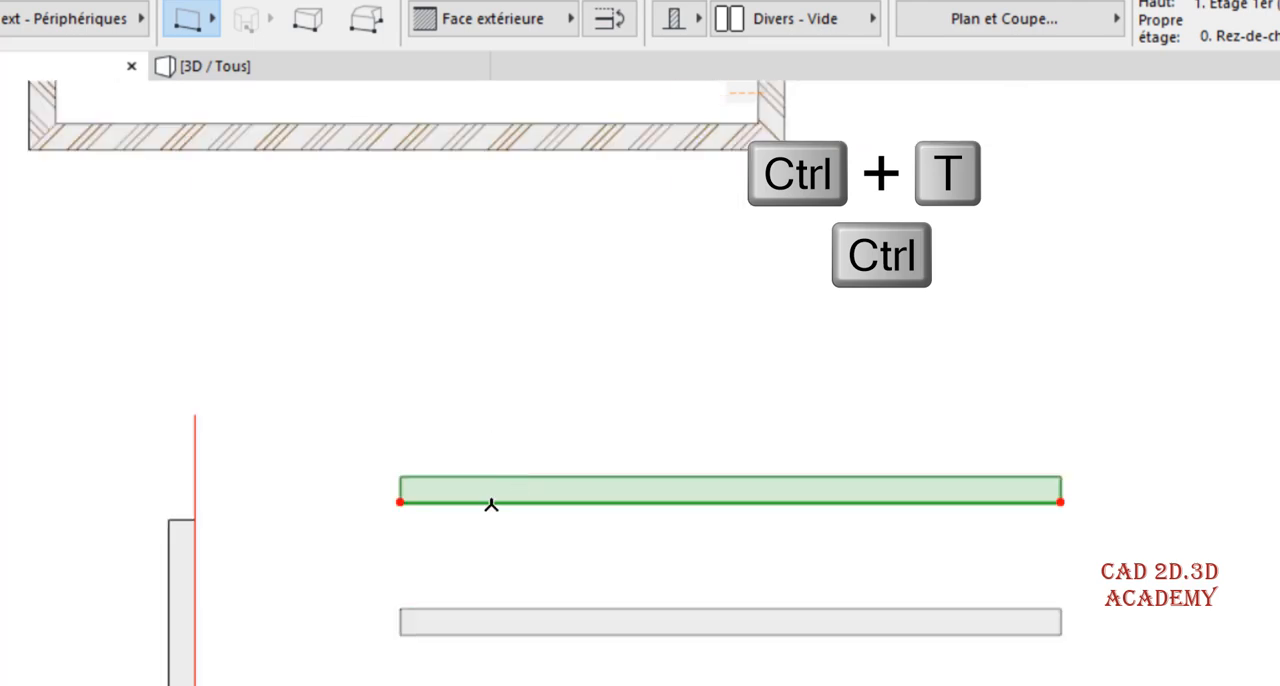
pyautogui.click(487, 500)
pyautogui.write('1')
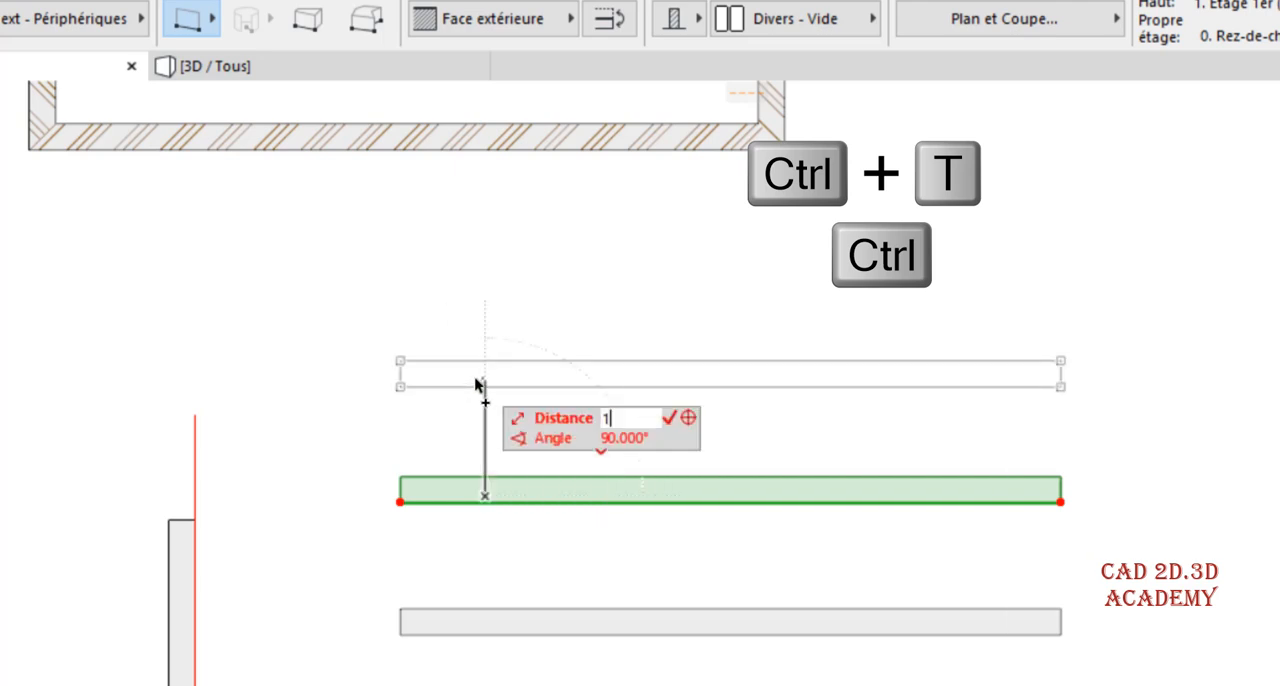
pyautogui.press('Return')
pyautogui.press('Escape')
pyautogui.scroll(-3, 406, 428)
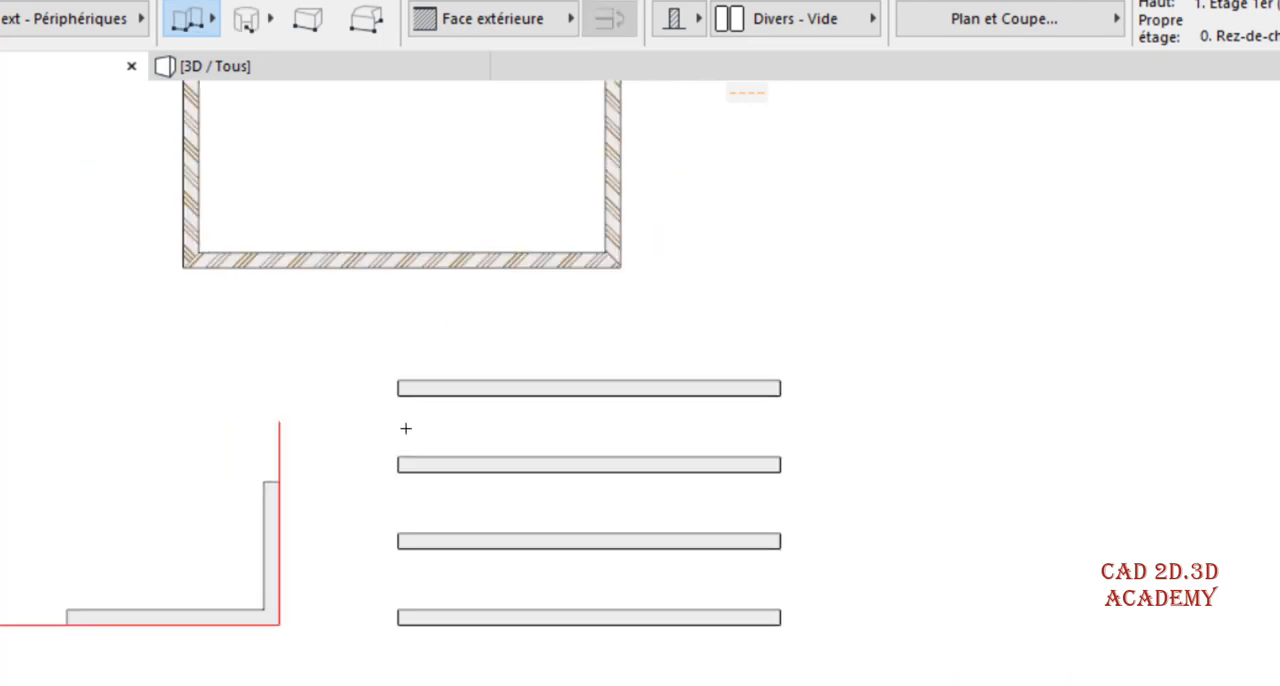
# - Draw a straight horizontal wall about 5 m long in the empty area to the right of the four stacked walls
pyautogui.scroll(-2, 406, 428)
pyautogui.scroll(1, 689, 413)
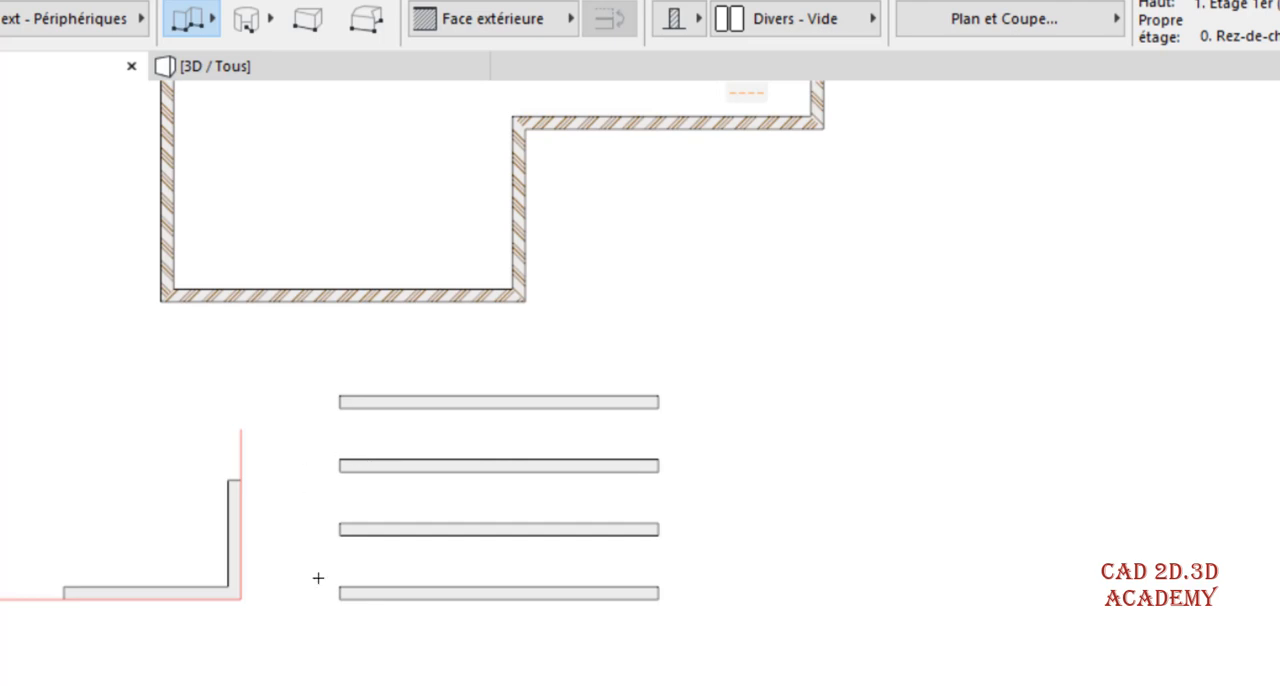
pyautogui.scroll(-3, 318, 578)
pyautogui.scroll(5, 649, 474)
pyautogui.scroll(-2, 684, 552)
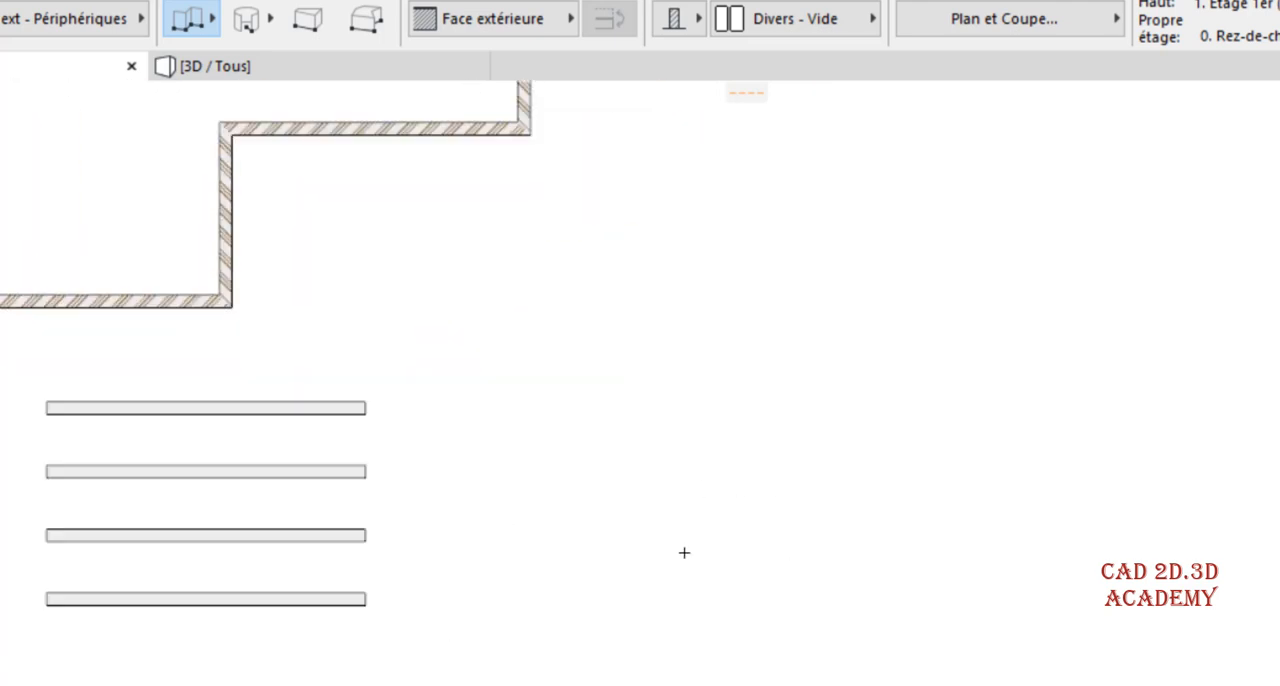
pyautogui.click(606, 587)
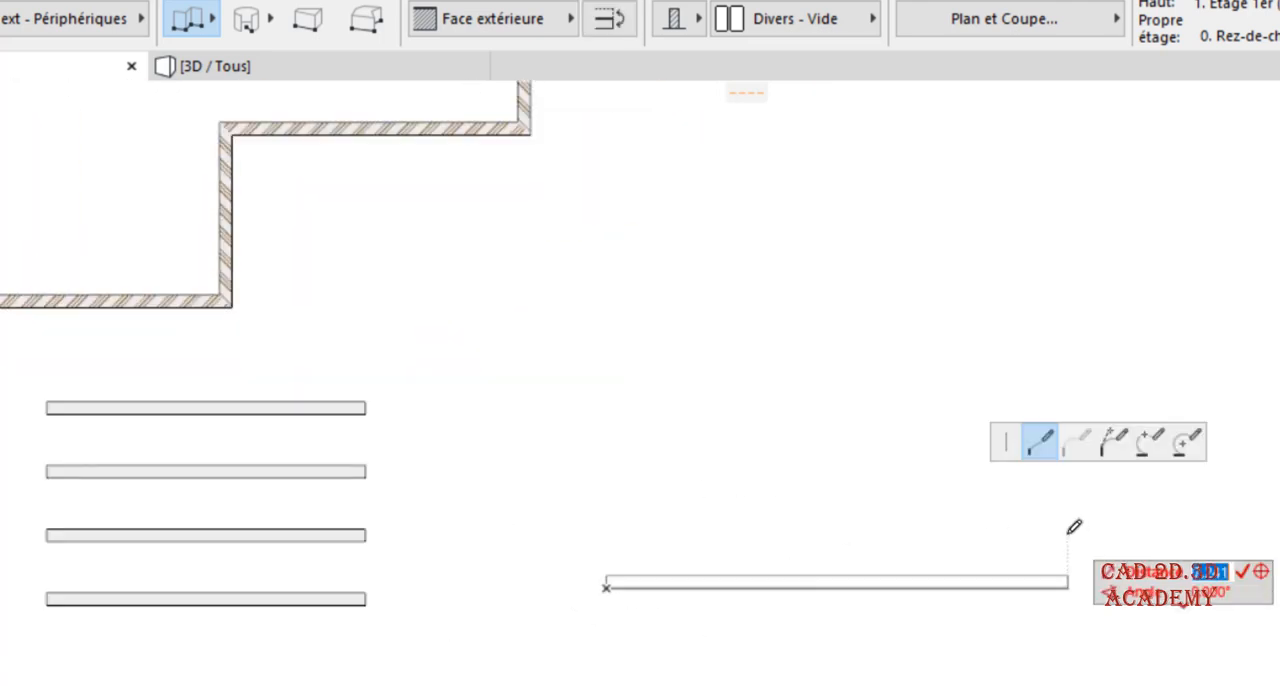
pyautogui.click(929, 586)
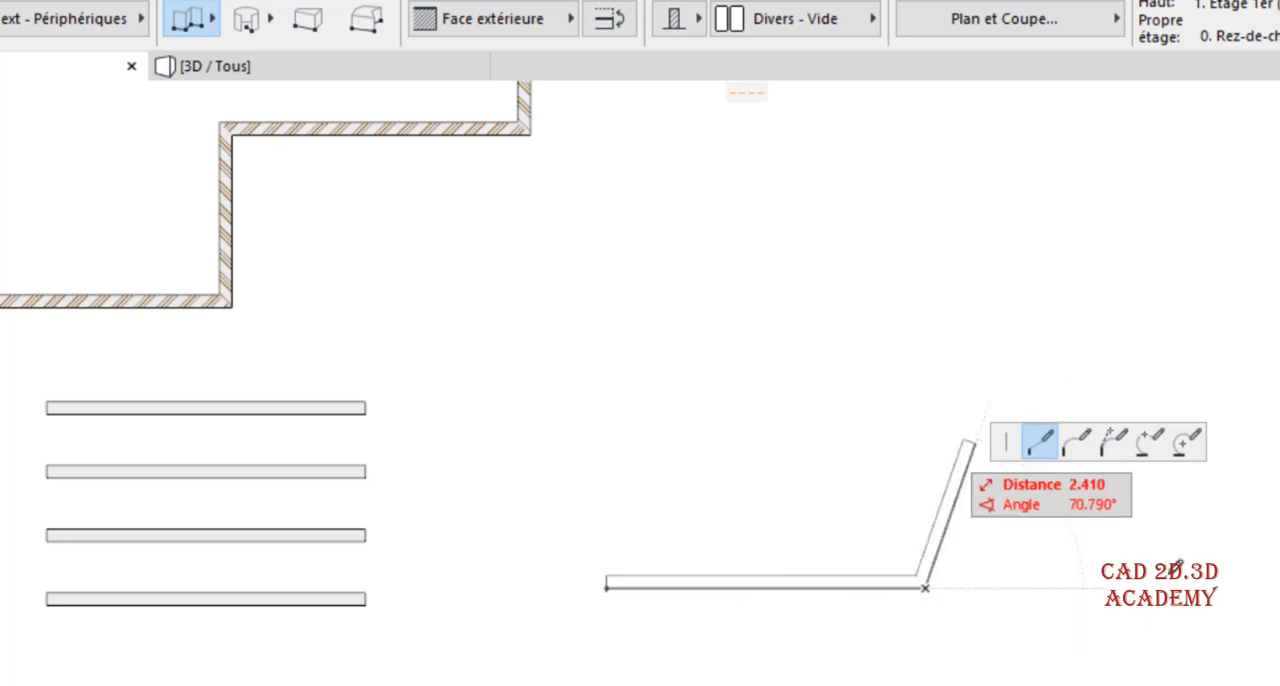
pyautogui.scroll(1, 972, 598)
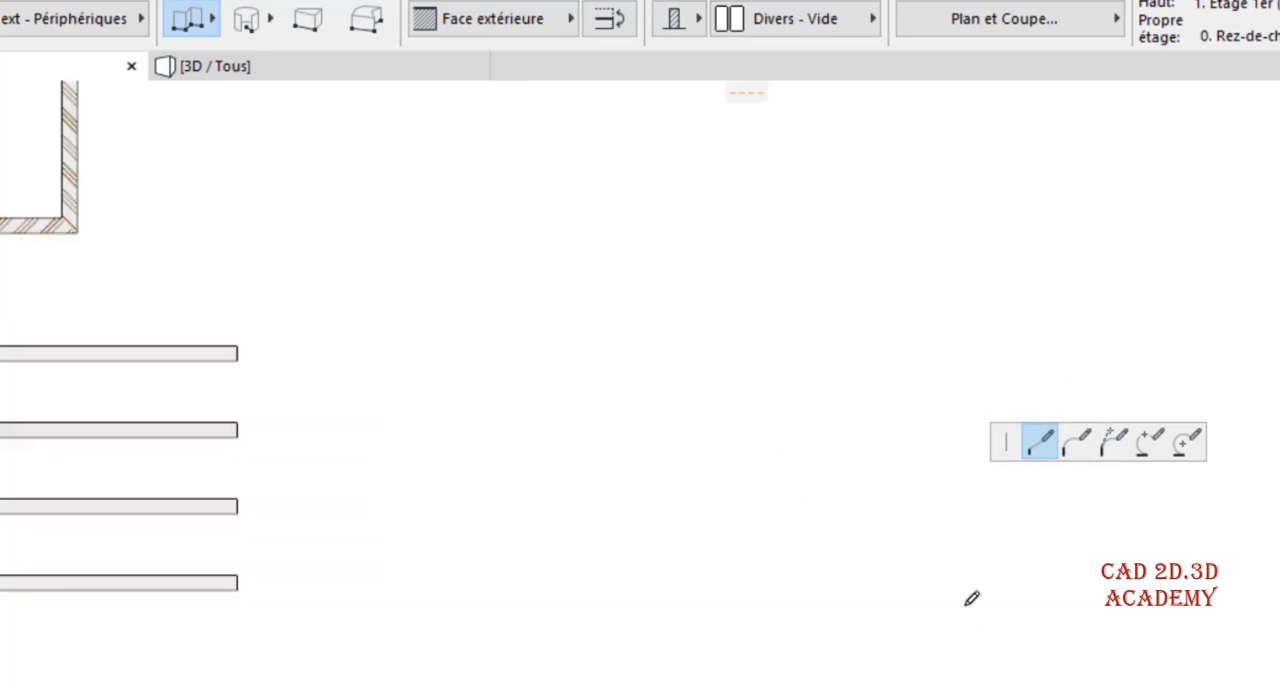
pyautogui.click(911, 564)
pyautogui.scroll(-2, 803, 649)
# - Rotate the separate horizontal wall 45° counterclockwise about its left reference-line endpoint, and undo the rotation
pyautogui.click(700, 598)
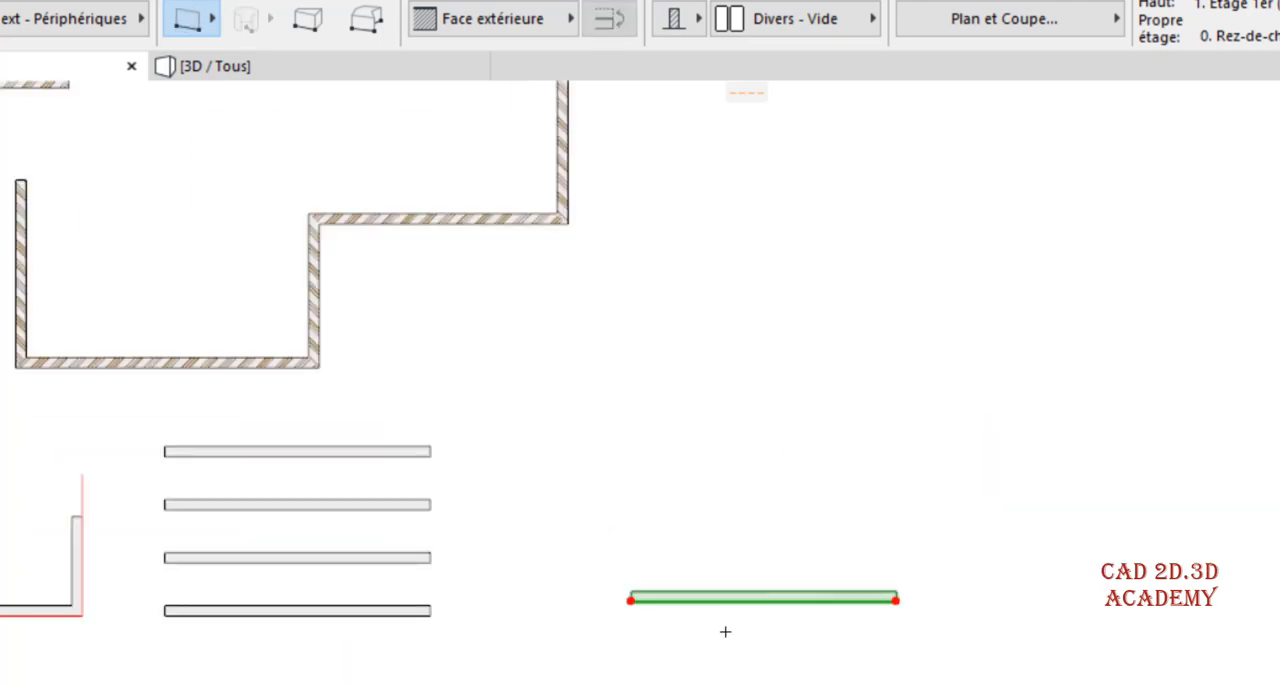
pyautogui.hotkey('ctrl', 'r')
pyautogui.click(714, 660)
pyautogui.scroll(3, 630, 605)
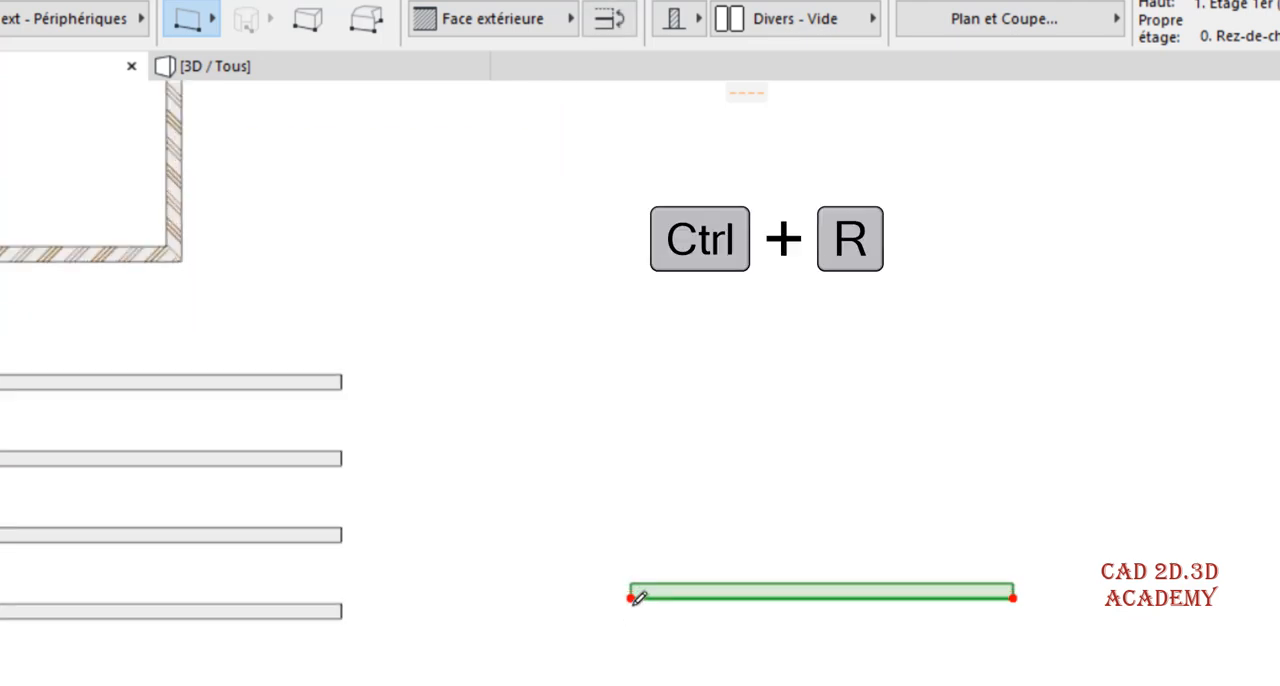
pyautogui.click(629, 596)
pyautogui.click(1266, 596)
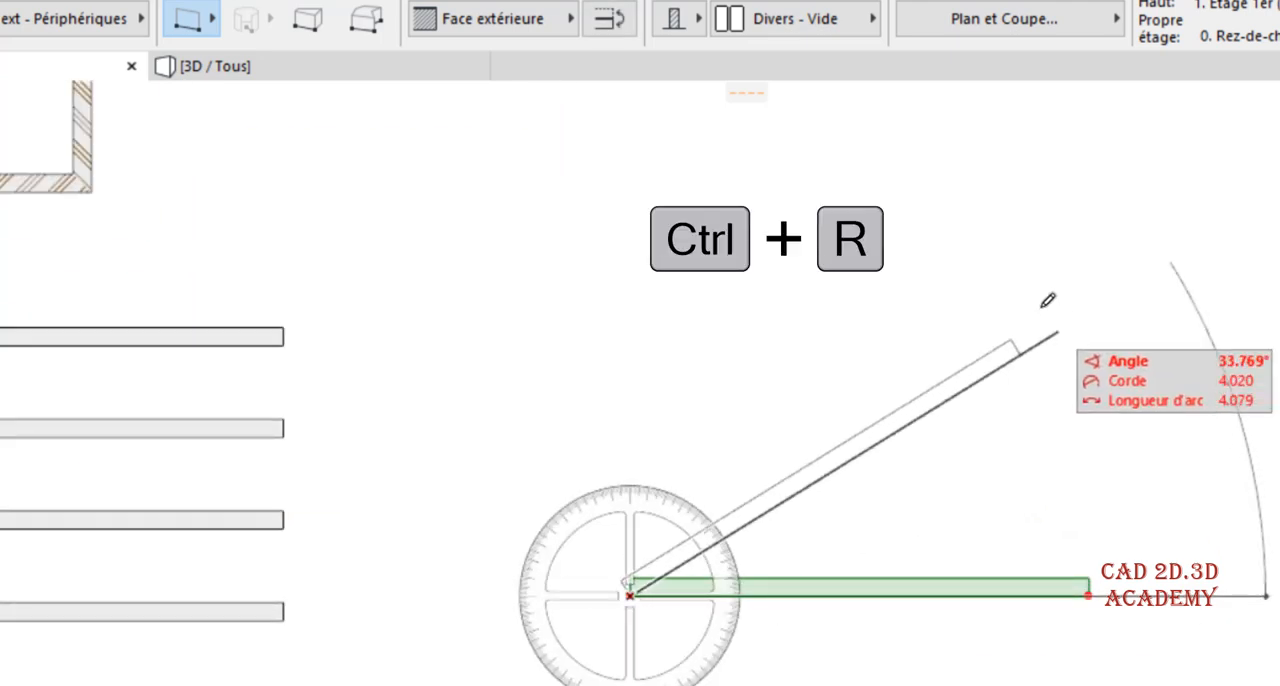
pyautogui.press('a')
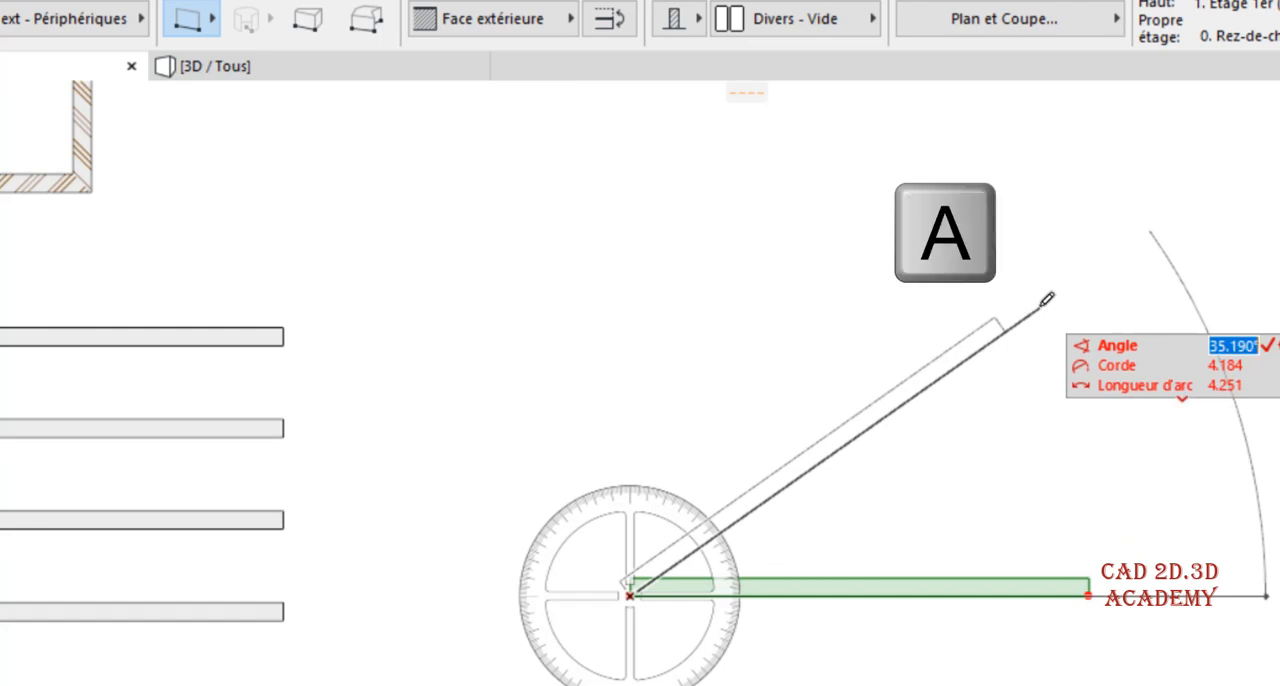
pyautogui.write('45')
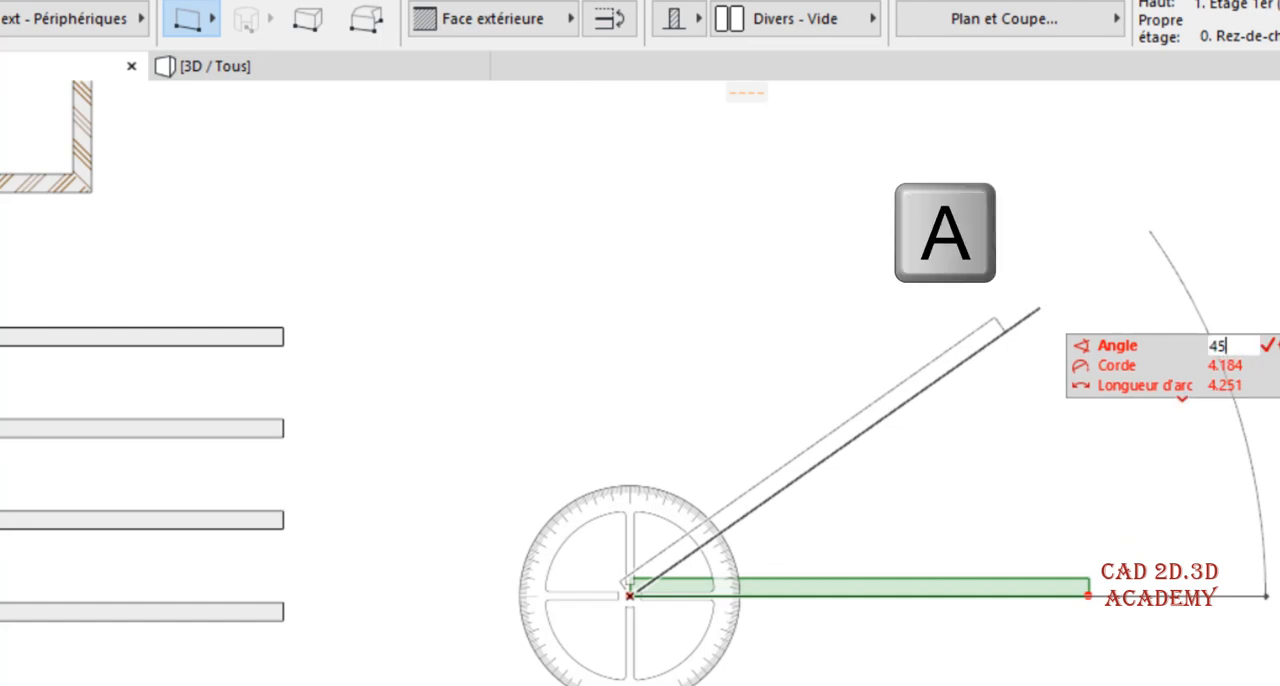
pyautogui.press('Return')
pyautogui.scroll(-1, 825, 487)
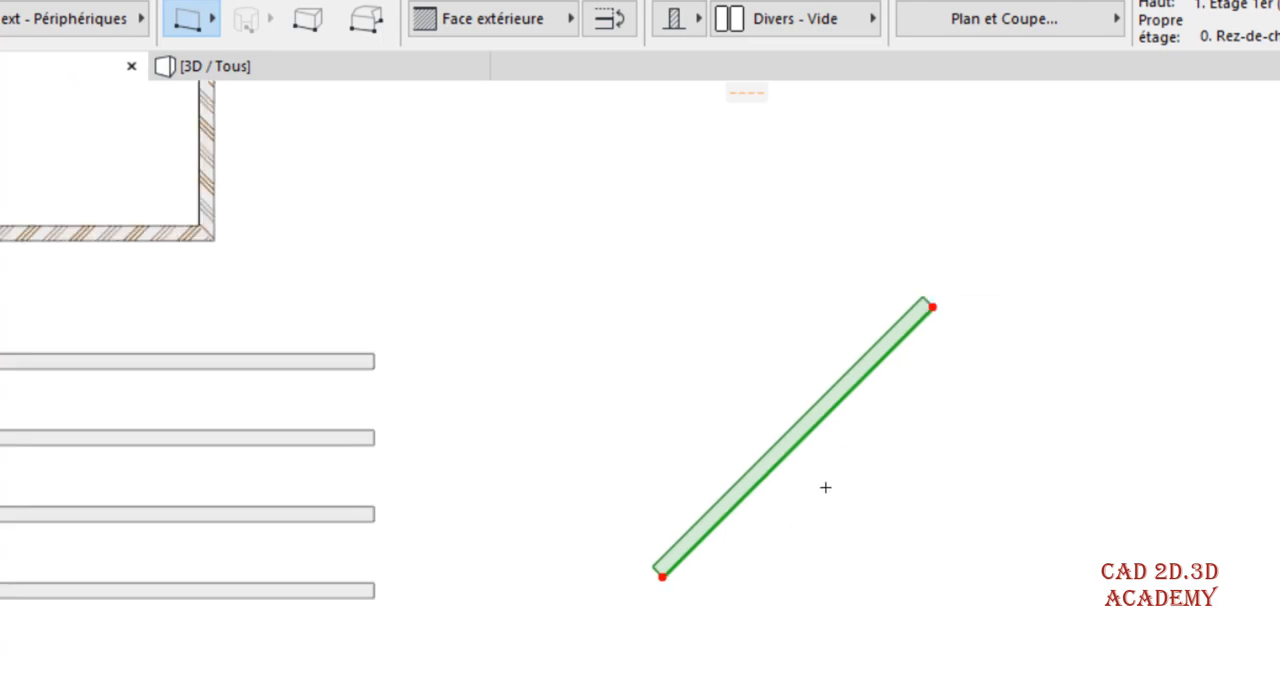
pyautogui.hotkey('ctrl', 'z')
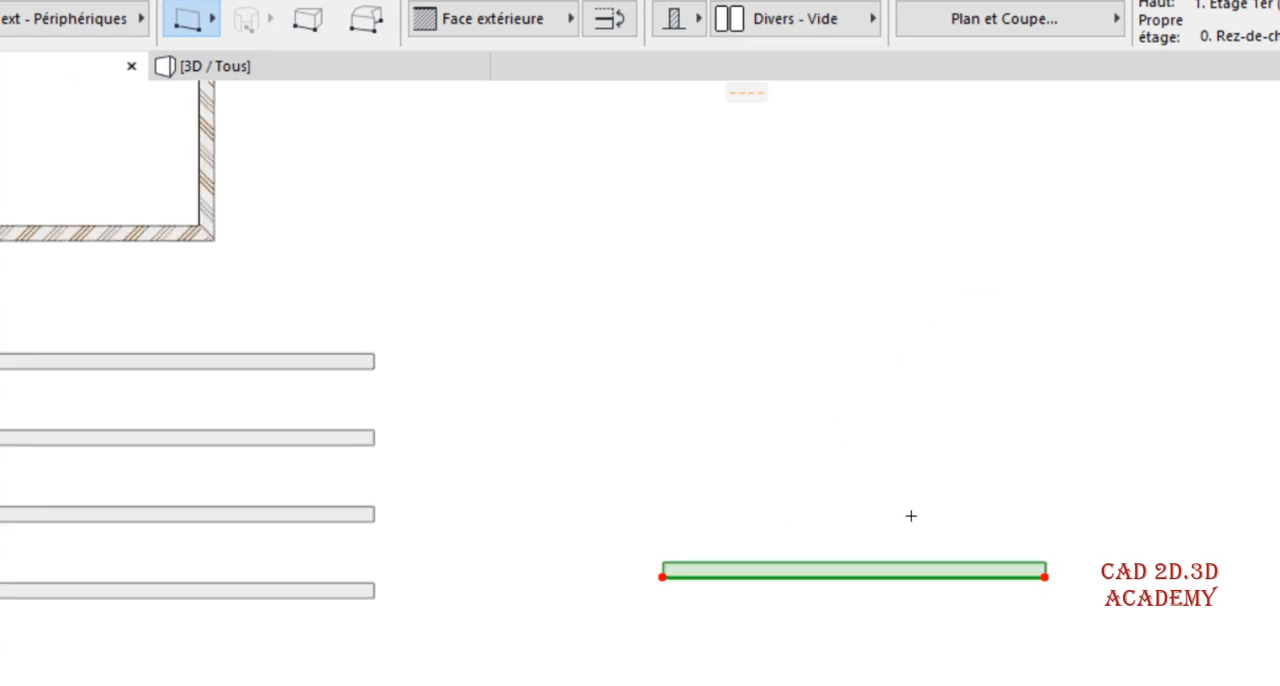
# - Create a copy of the separate horizontal wall rotated 45° counterclockwise about its left endpoint, and clear the selection
pyautogui.hotkey('ctrl', 'e')
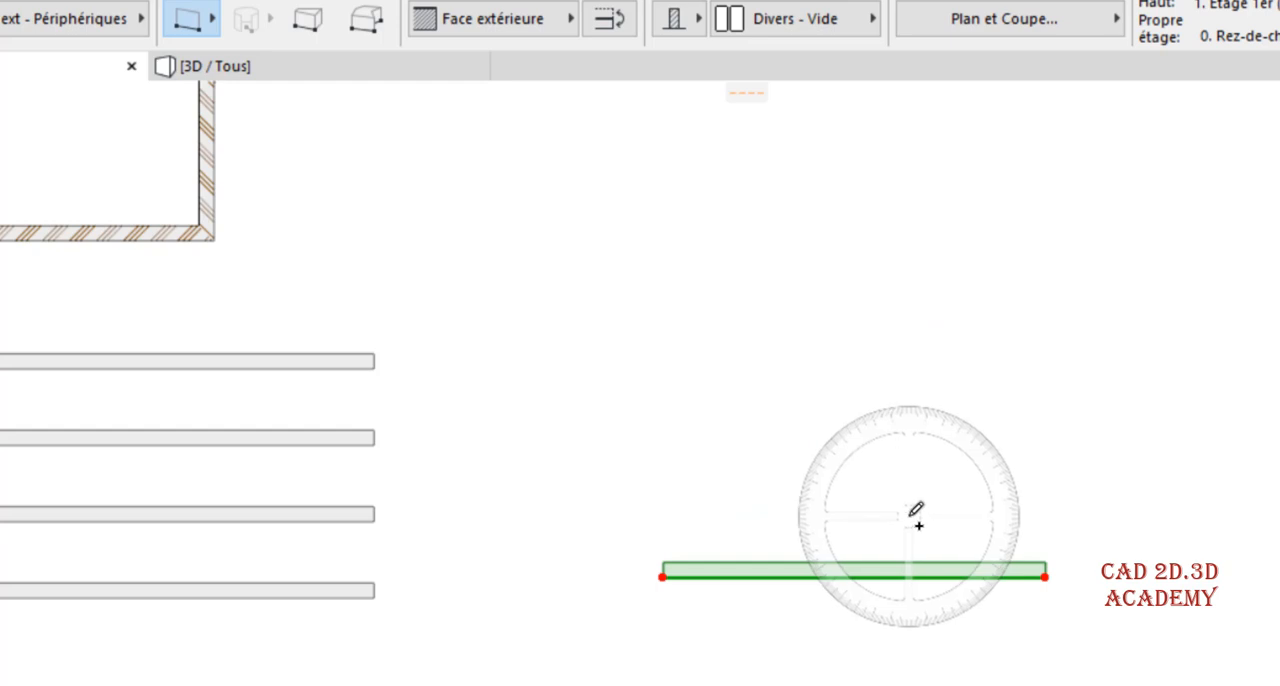
pyautogui.hotkey('ctrl', 'r')
pyautogui.click(663, 577)
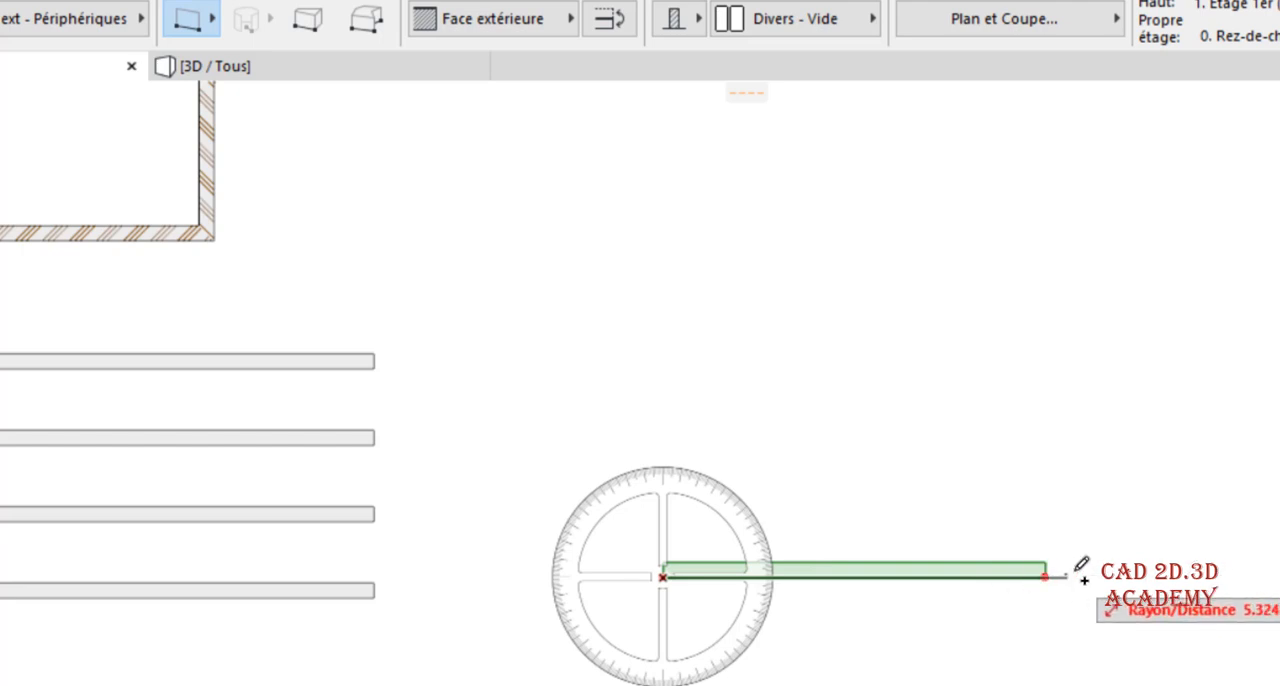
pyautogui.click(1045, 577)
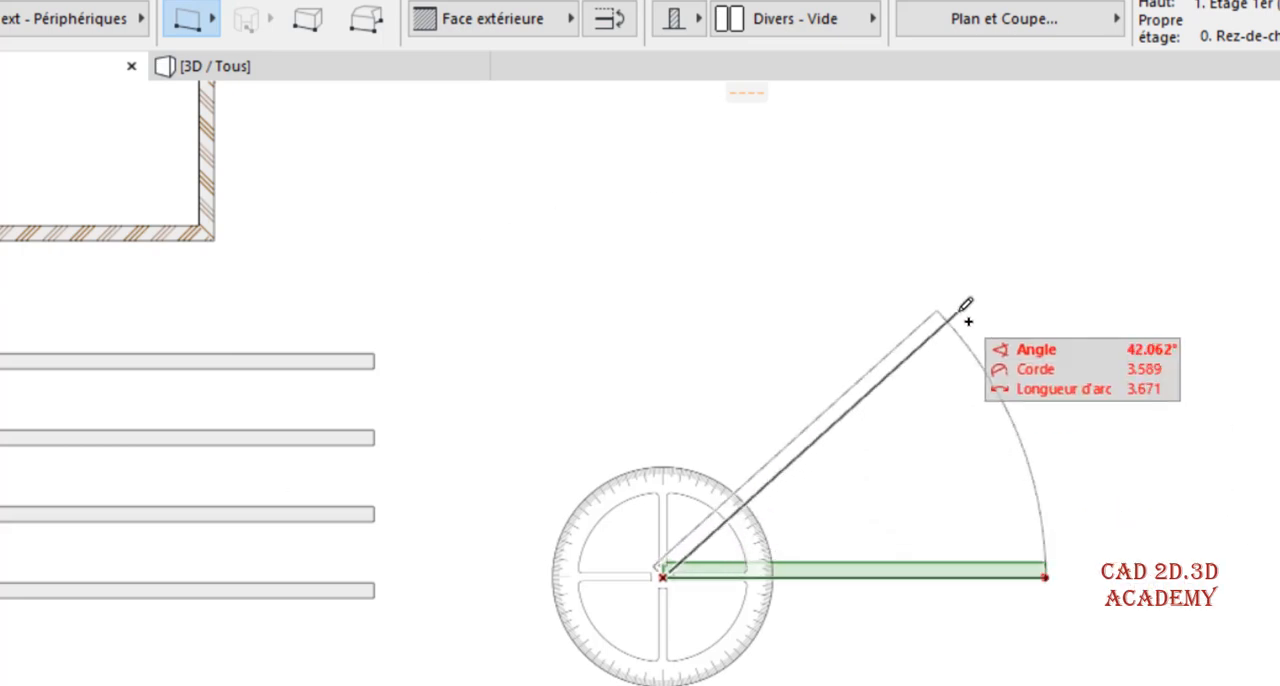
pyautogui.press('Tab')
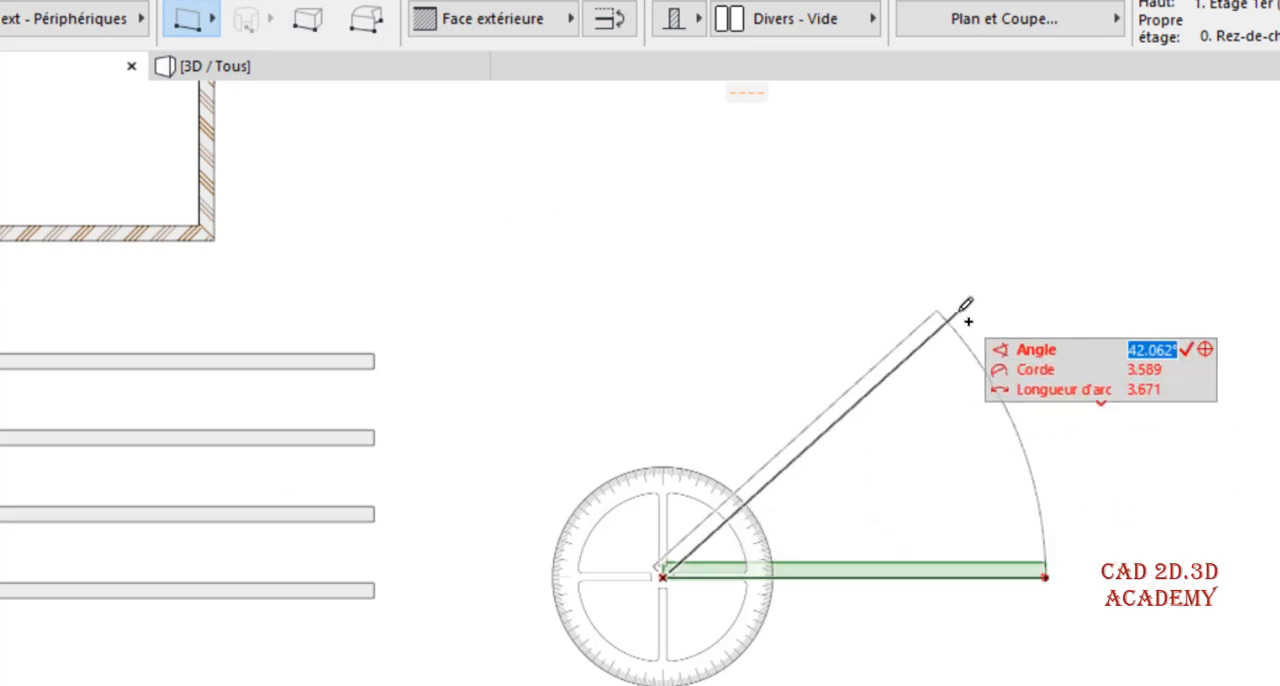
pyautogui.write('45')
pyautogui.press('Return')
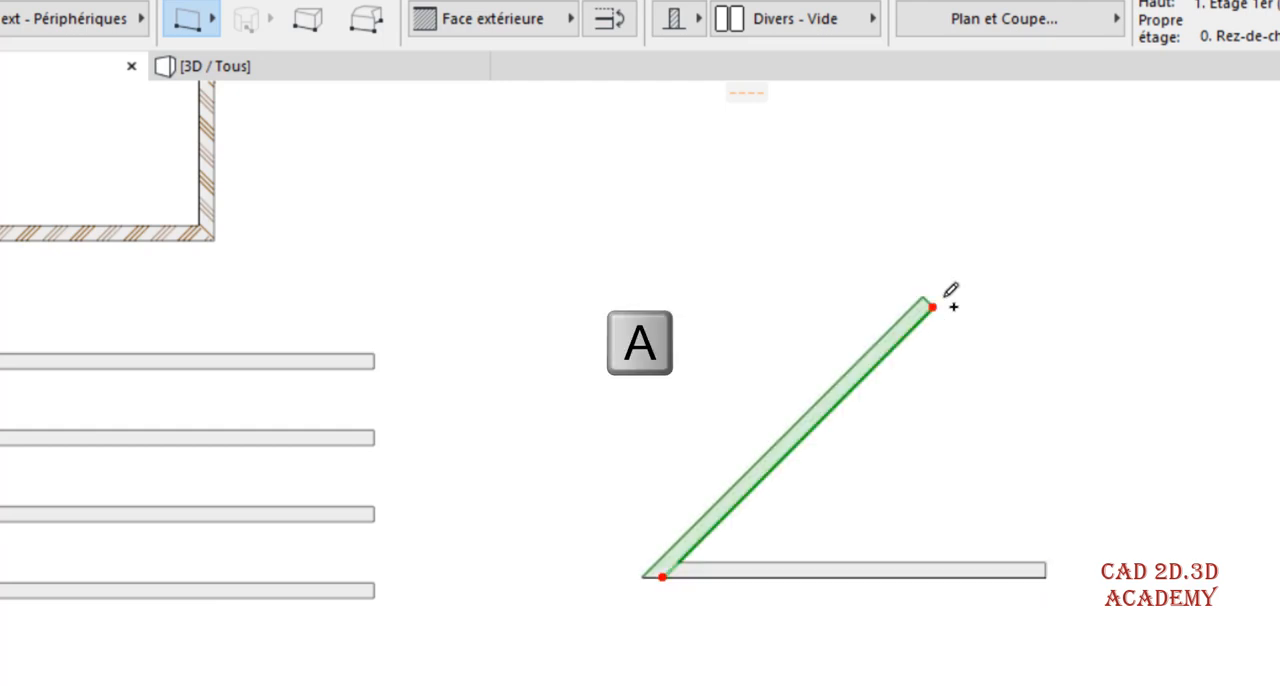
pyautogui.scroll(-1, 916, 455)
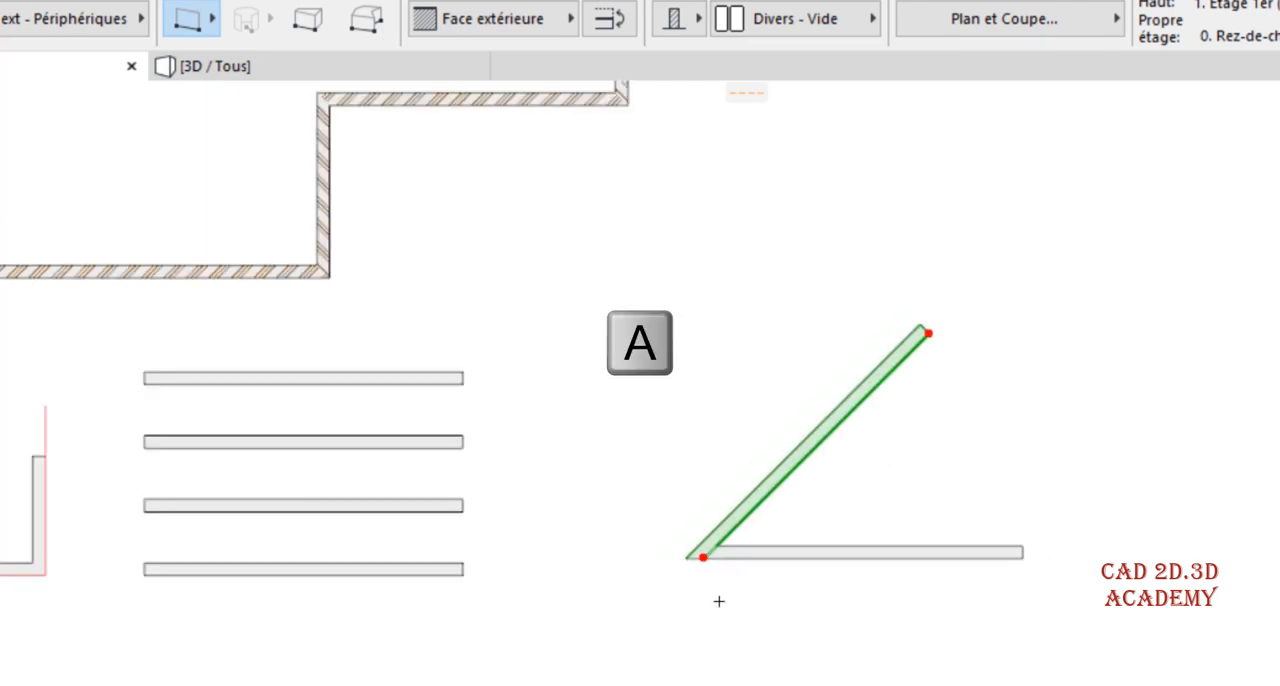
pyautogui.scroll(1, 777, 563)
pyautogui.press('Escape')
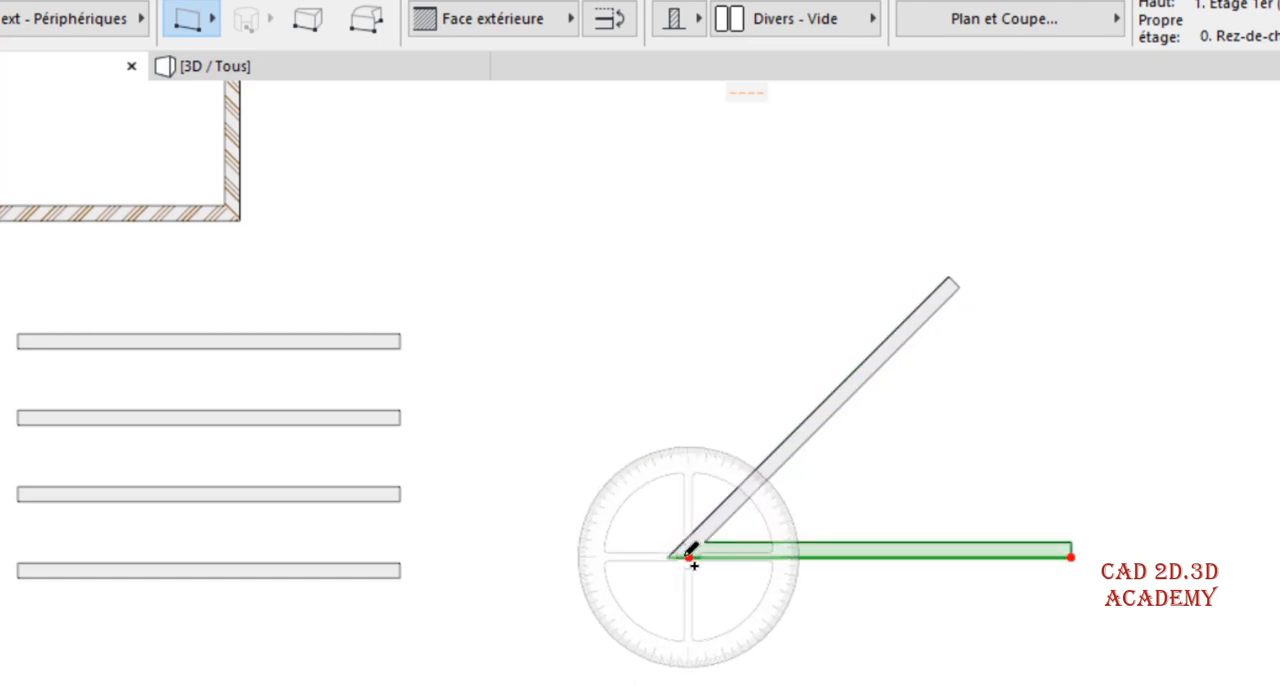
# - Create another copy of the horizontal wall rotated 90° about the shared left endpoint, and clear the selection
pyautogui.click(1072, 556)
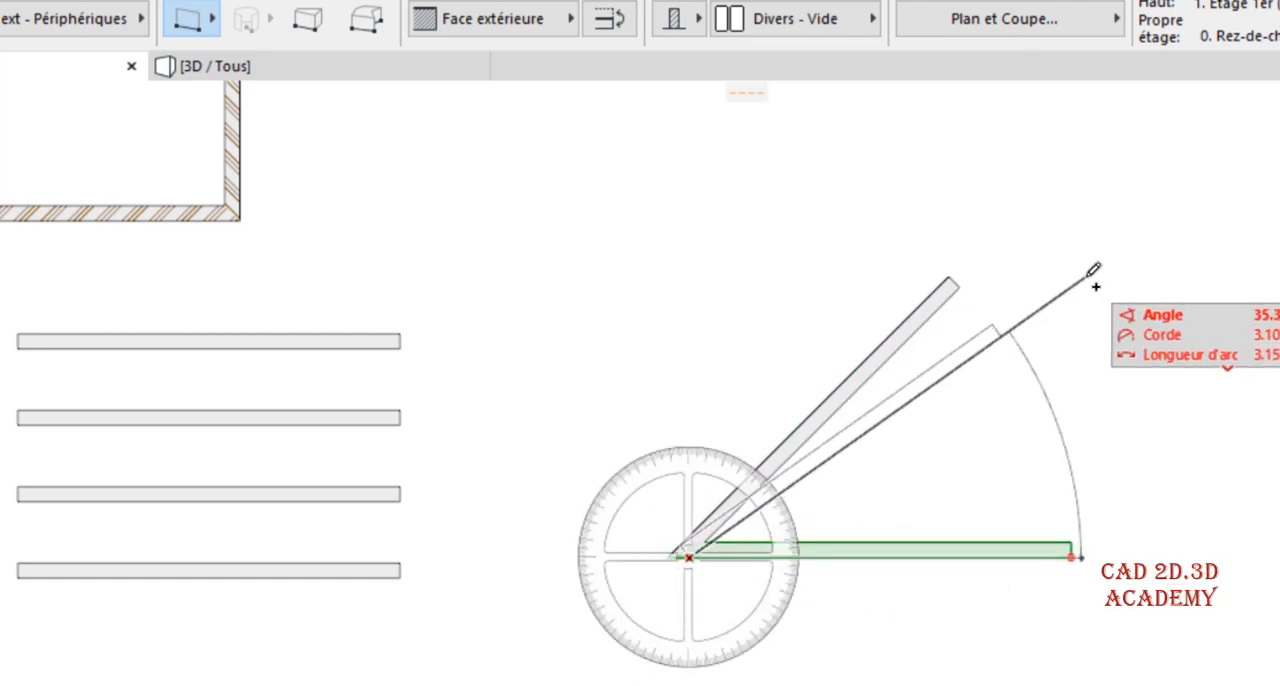
pyautogui.write('90')
pyautogui.press('Return')
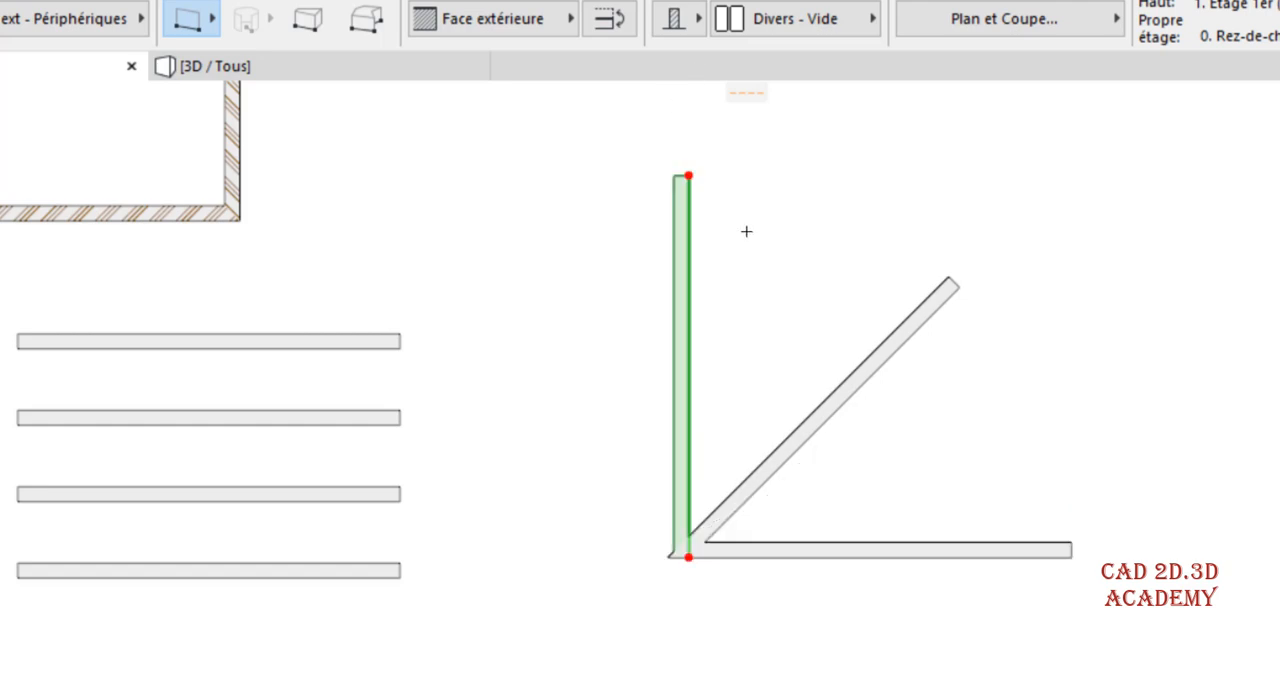
pyautogui.press('Escape')
pyautogui.scroll(3, 612, 560)
pyautogui.scroll(-3, 590, 472)
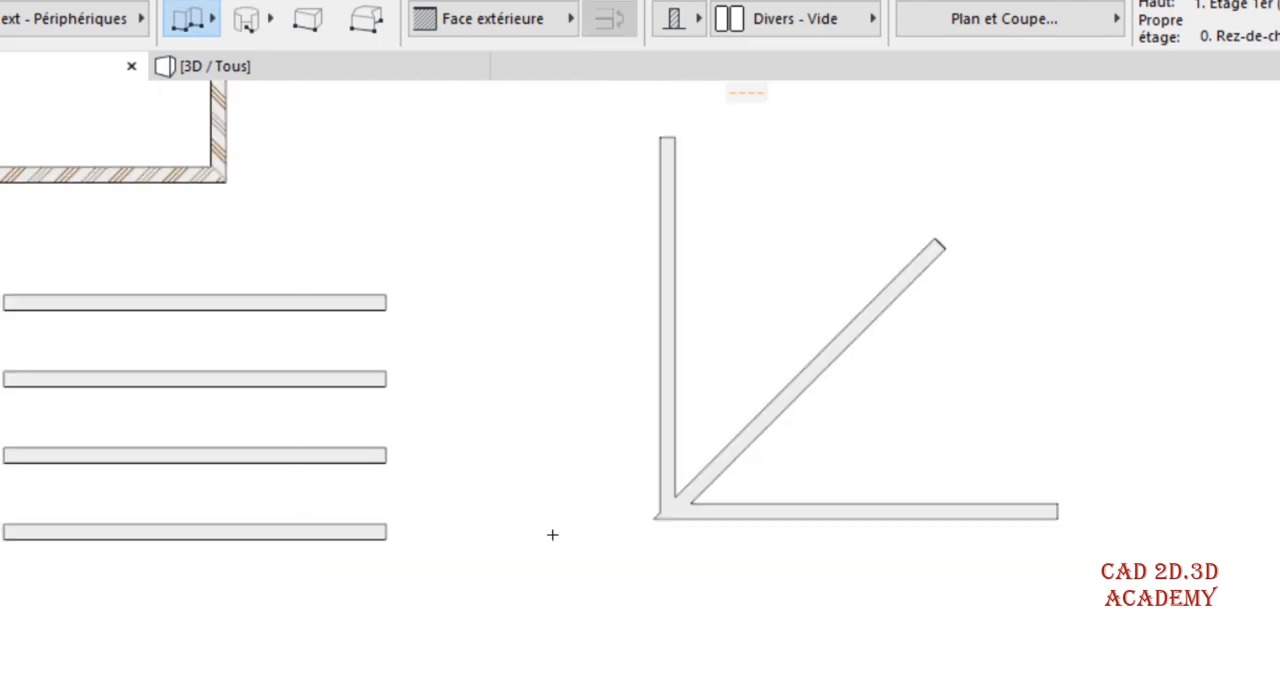
pyautogui.scroll(-1, 567, 507)
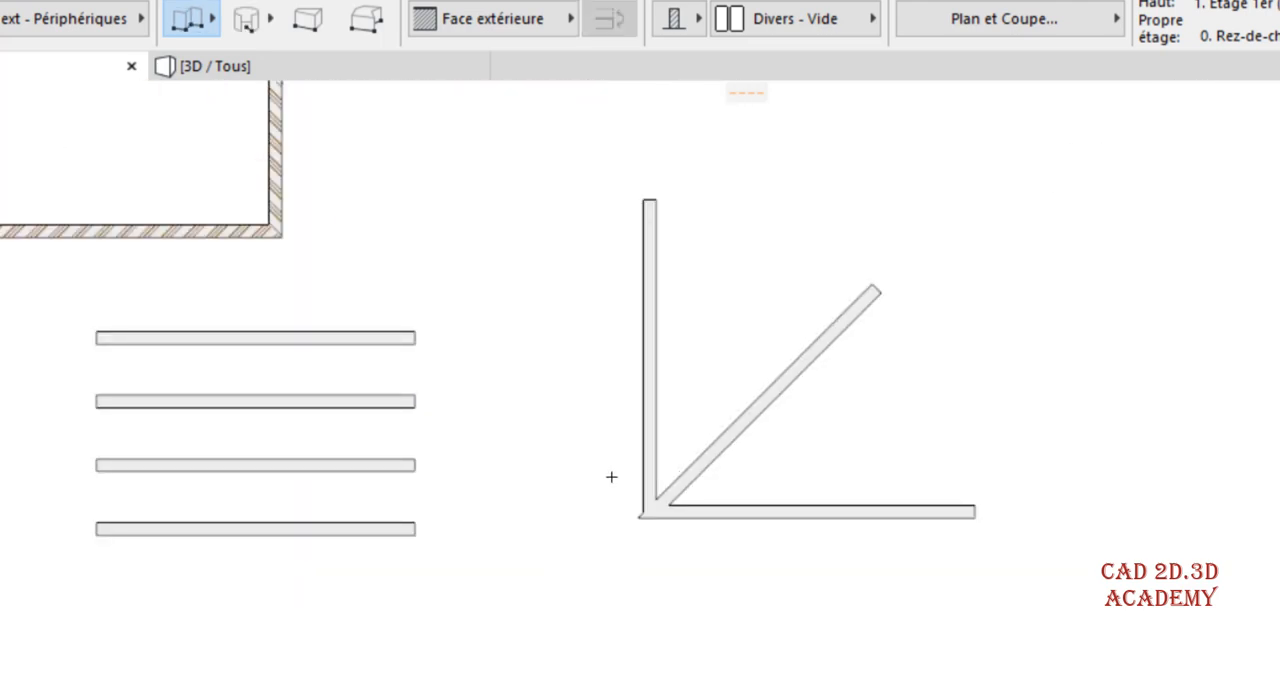
pyautogui.scroll(-3, 623, 677)
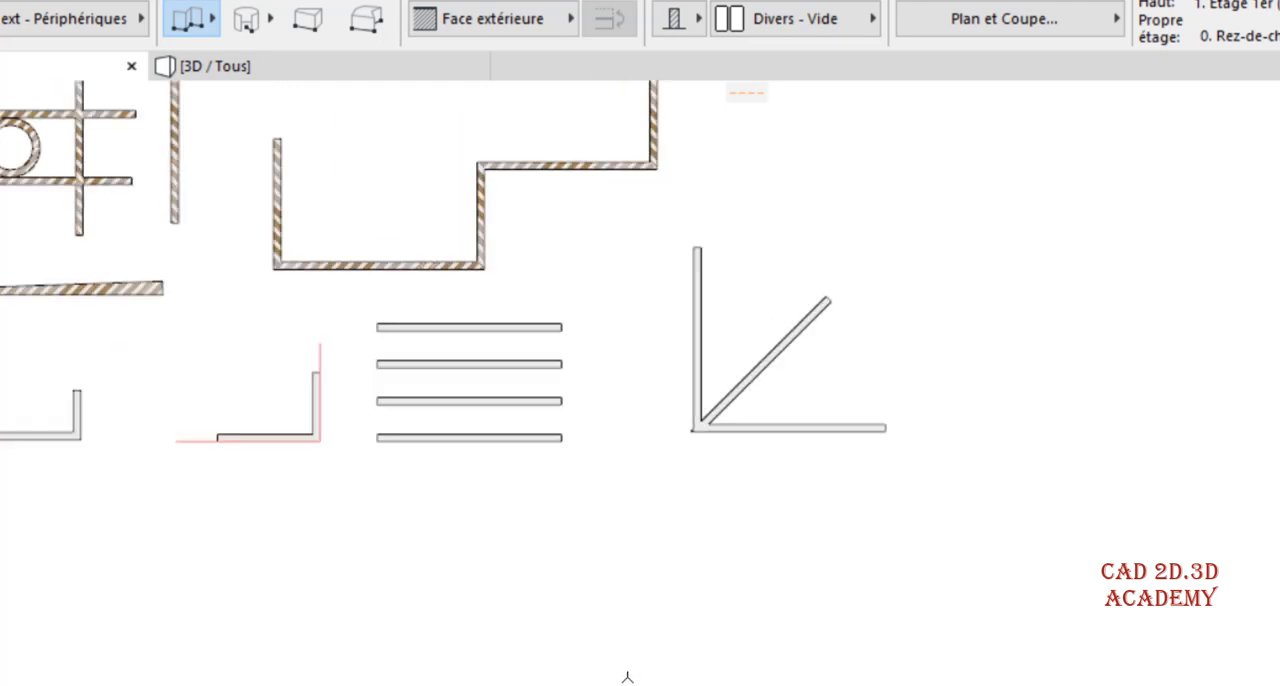
pyautogui.scroll(2, 686, 449)
pyautogui.scroll(-3, 714, 477)
pyautogui.scroll(-1, 662, 482)
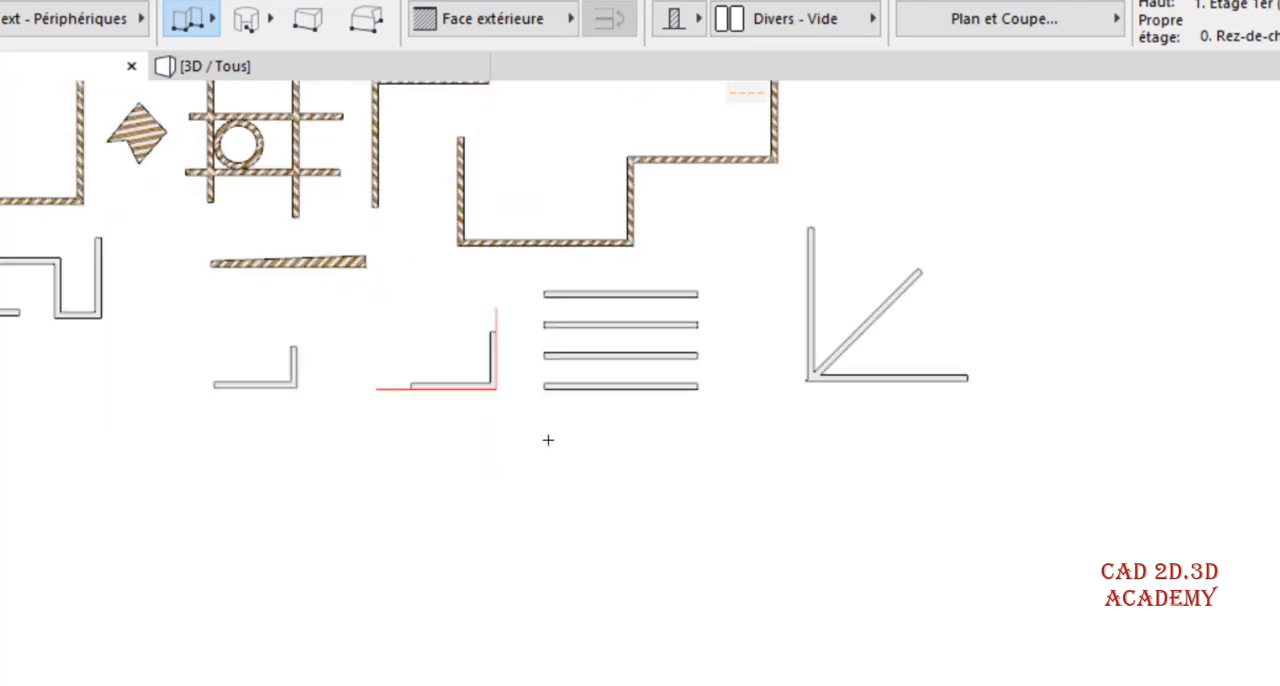
pyautogui.scroll(2, 569, 419)
pyautogui.scroll(1, 586, 448)
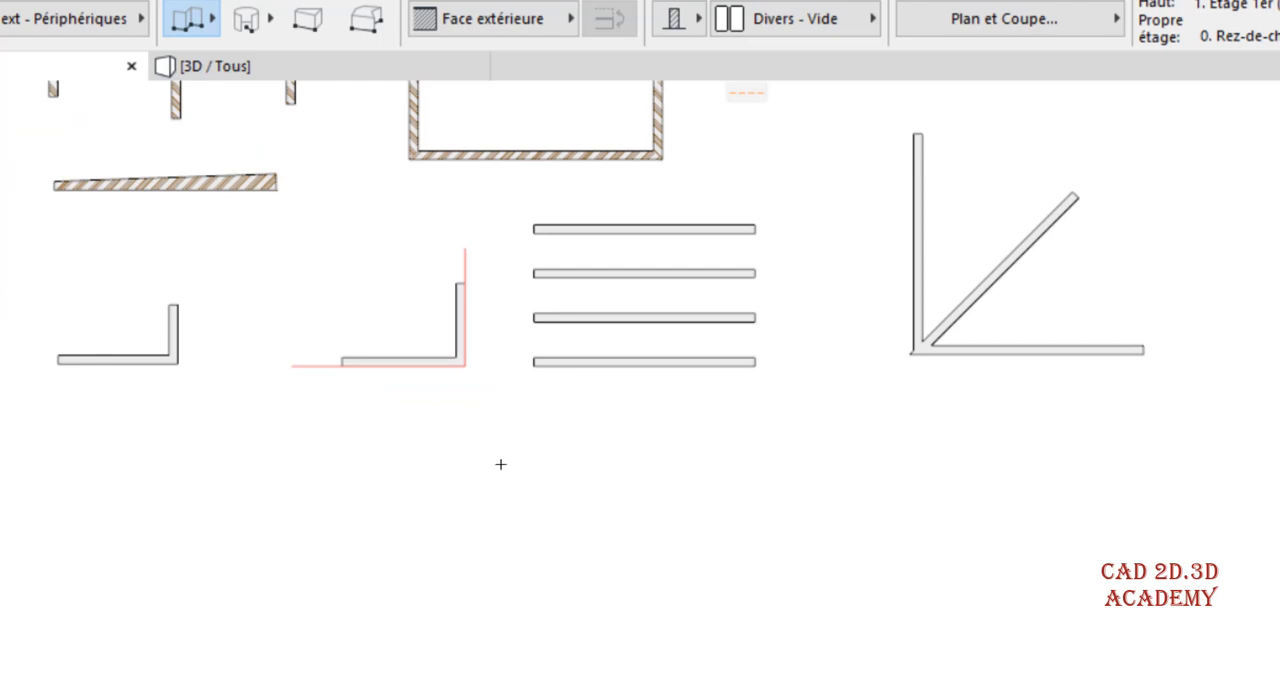
# - Draw a vertical wall about 3.2 m long joining the left ends of the four stacked horizontal walls
pyautogui.scroll(-2, 500, 640)
pyautogui.scroll(2, 570, 468)
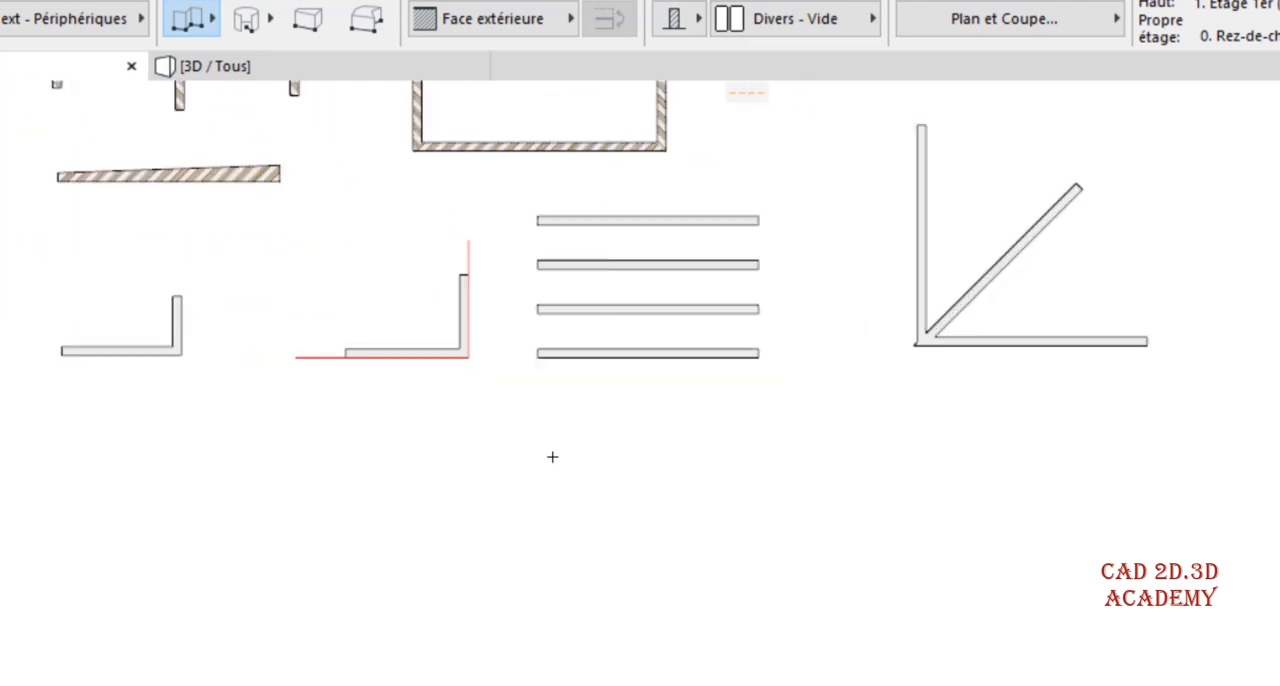
pyautogui.scroll(3, 560, 205)
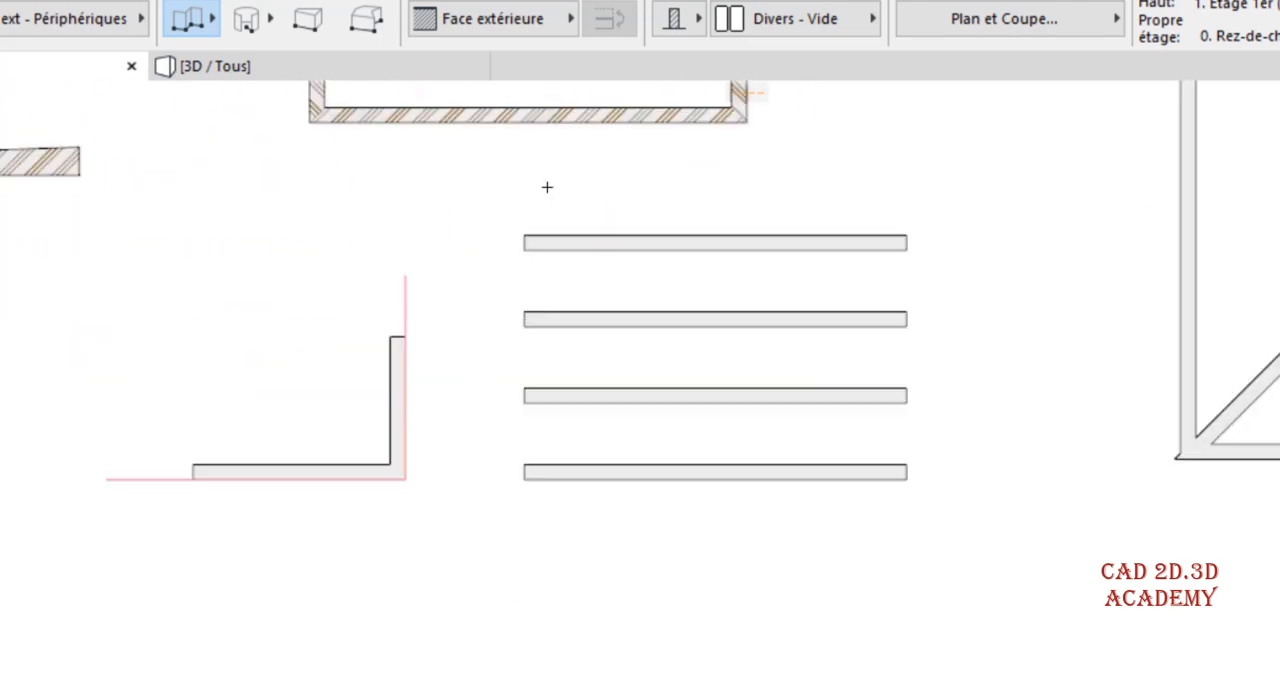
pyautogui.scroll(1, 530, 218)
pyautogui.click(504, 222)
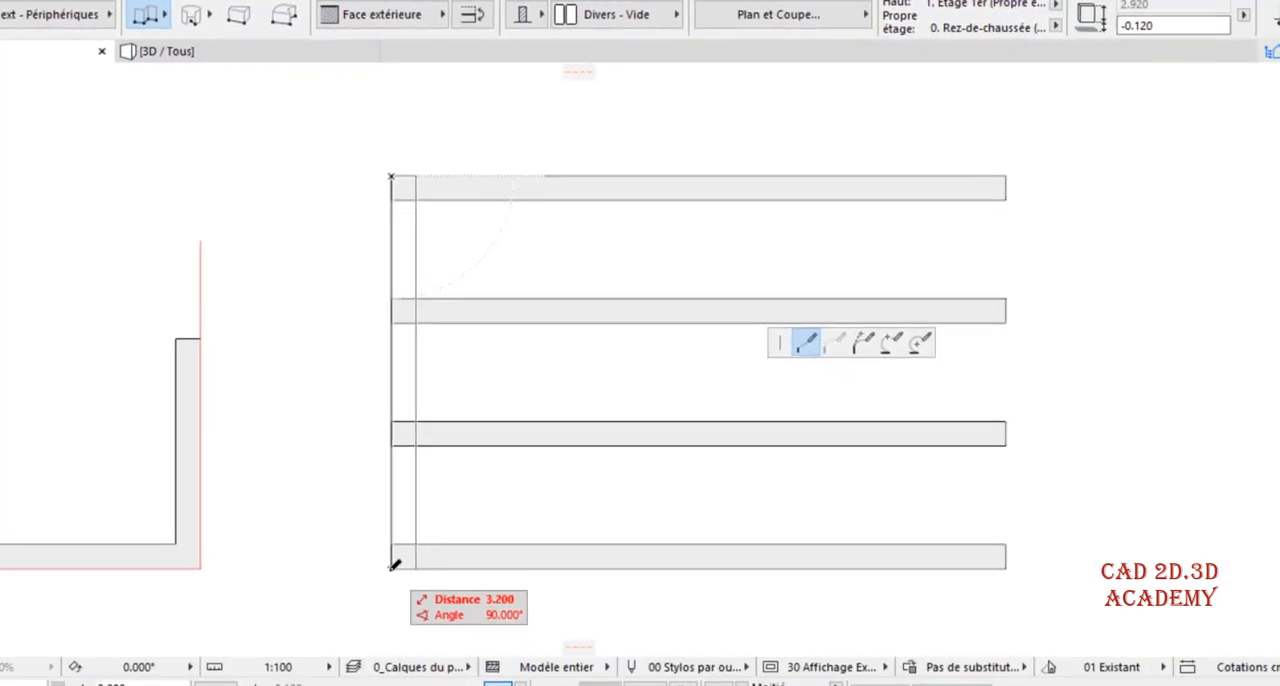
pyautogui.click(491, 685)
# - Start making multiple copies of the new vertical wall and place the first copy 1 m to its right
pyautogui.keyDown('shift'); pyautogui.click(357, 459); pyautogui.keyUp('shift')
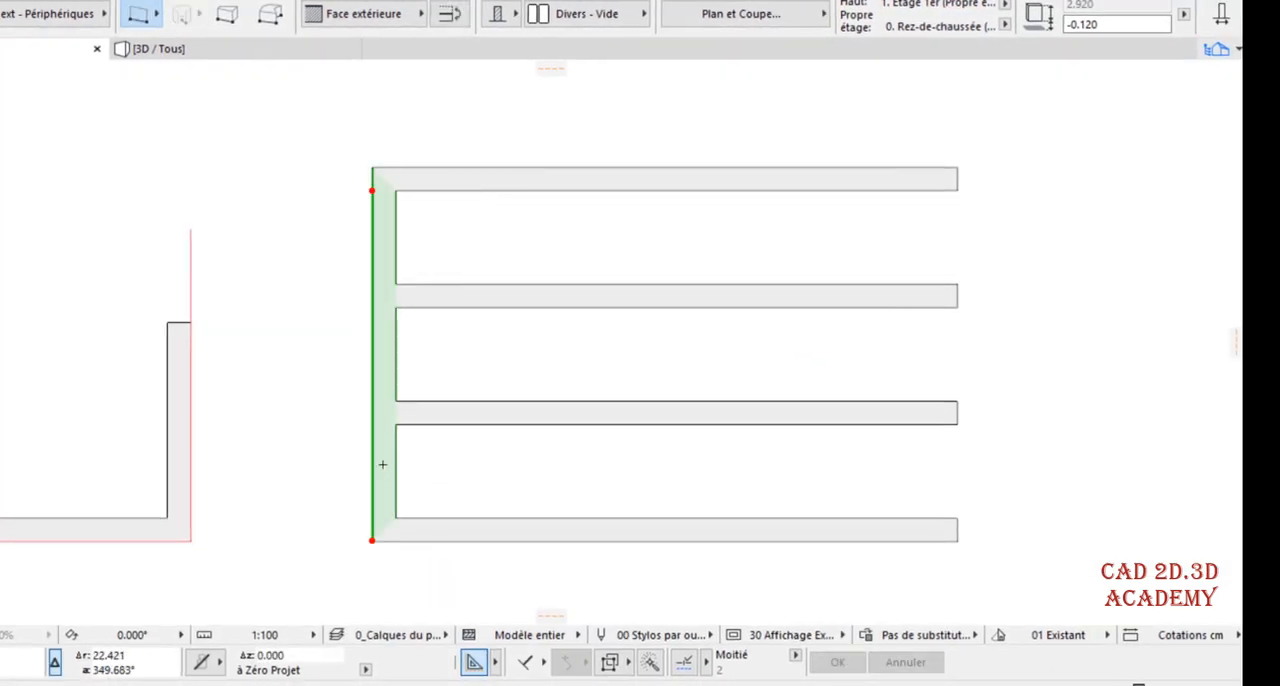
pyautogui.hotkey('ctrl', 't')
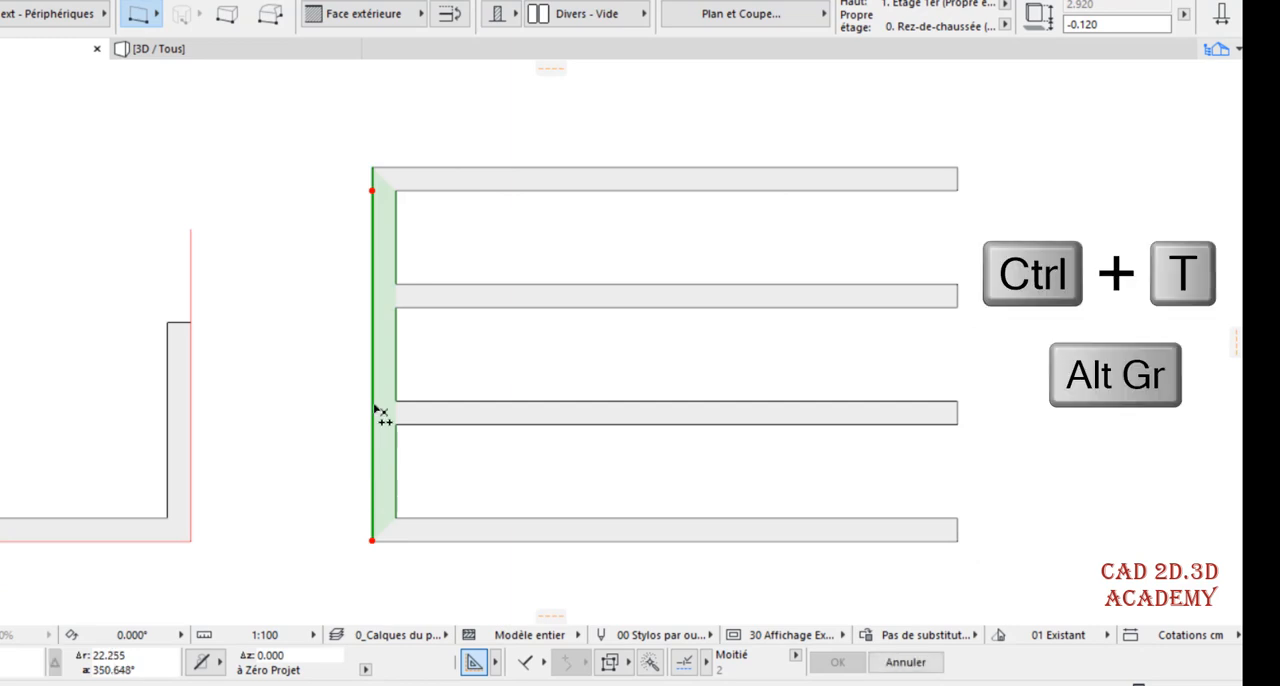
pyautogui.click(373, 366)
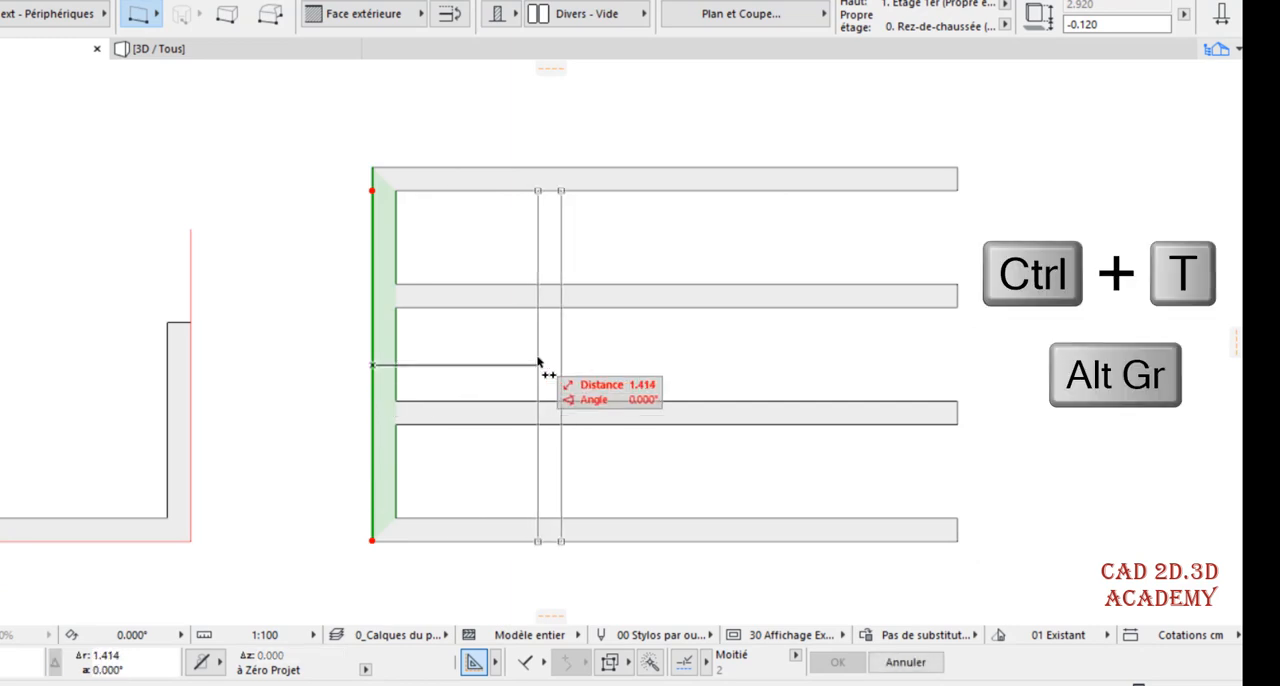
pyautogui.write('1')
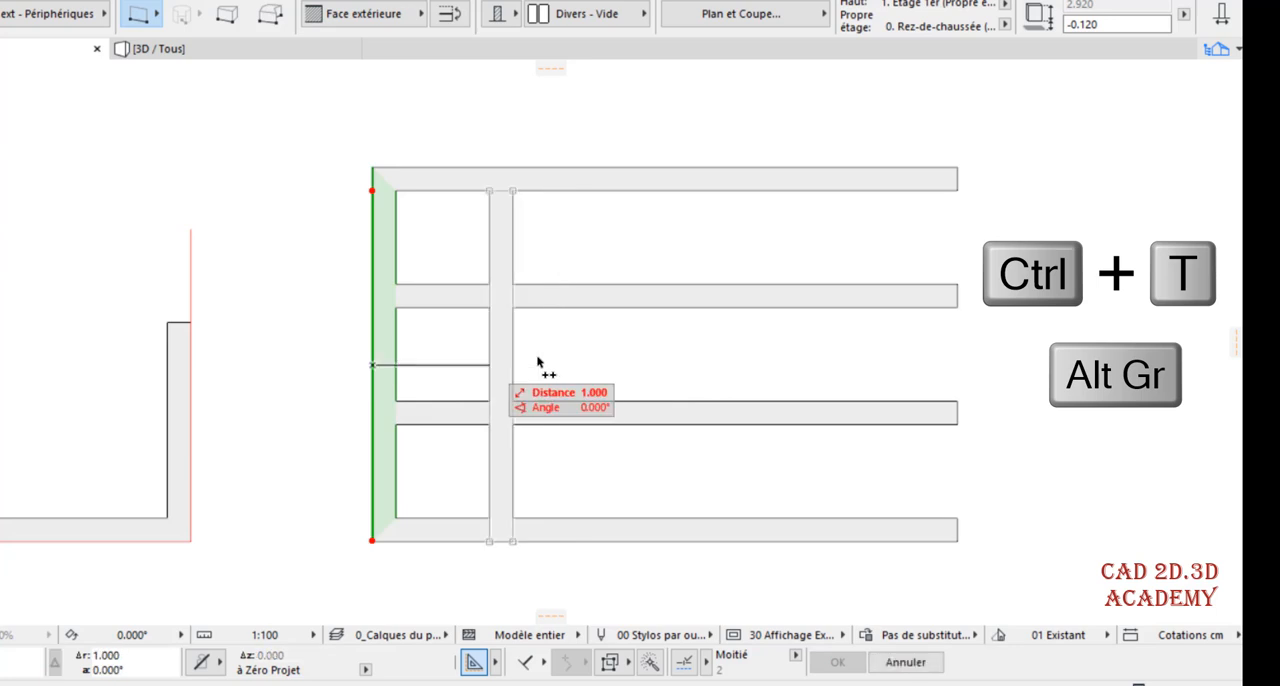
pyautogui.press('Return')
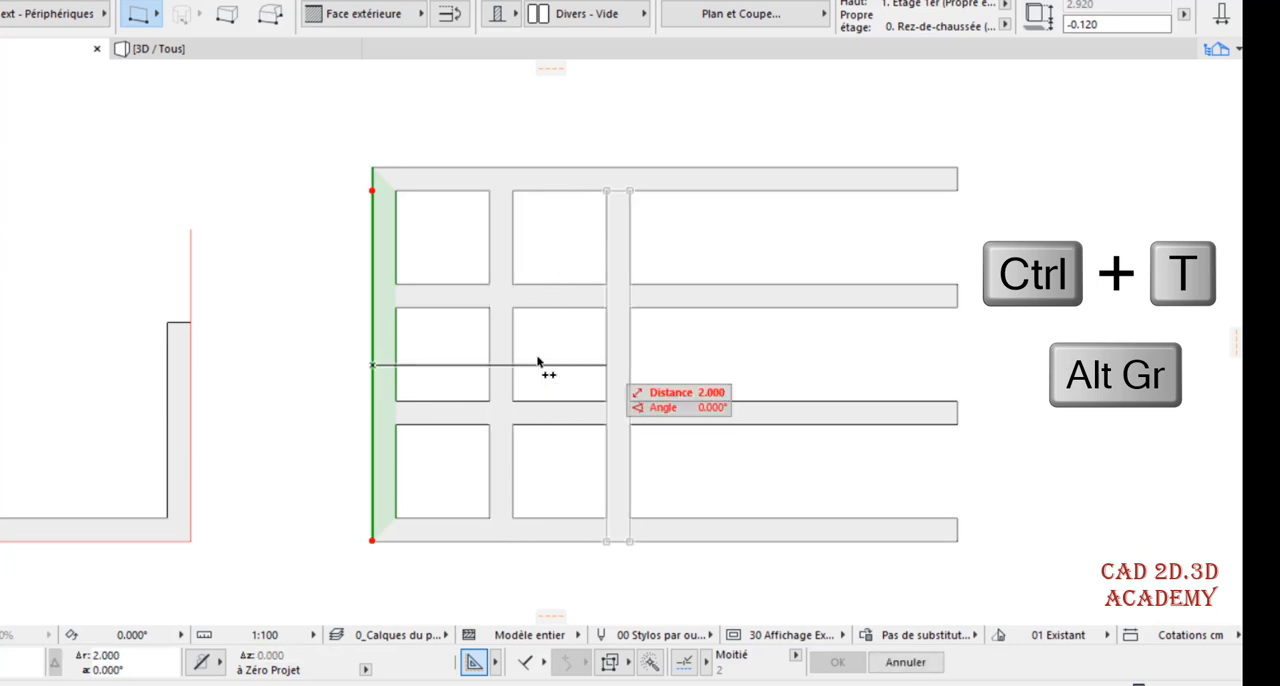
# - Place further copies of the vertical wall at 2, 3, 4 and 5 m to the right, and clear the selection
pyautogui.press('Return')
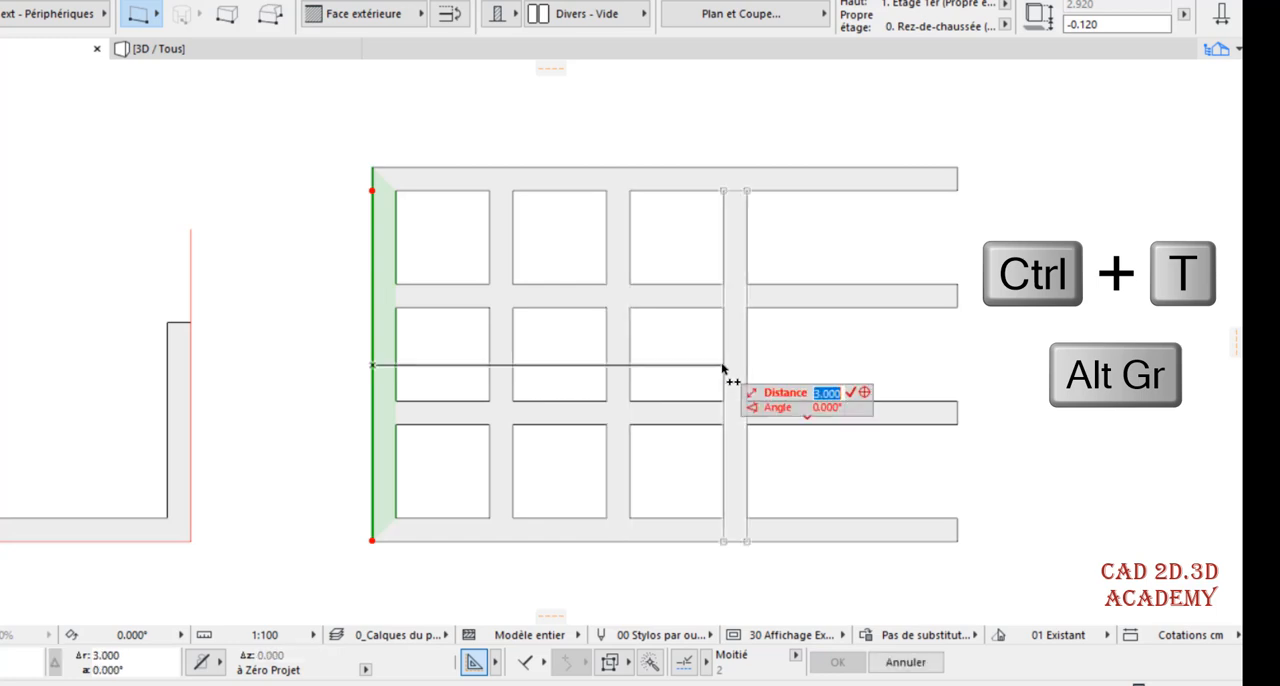
pyautogui.press('Return')
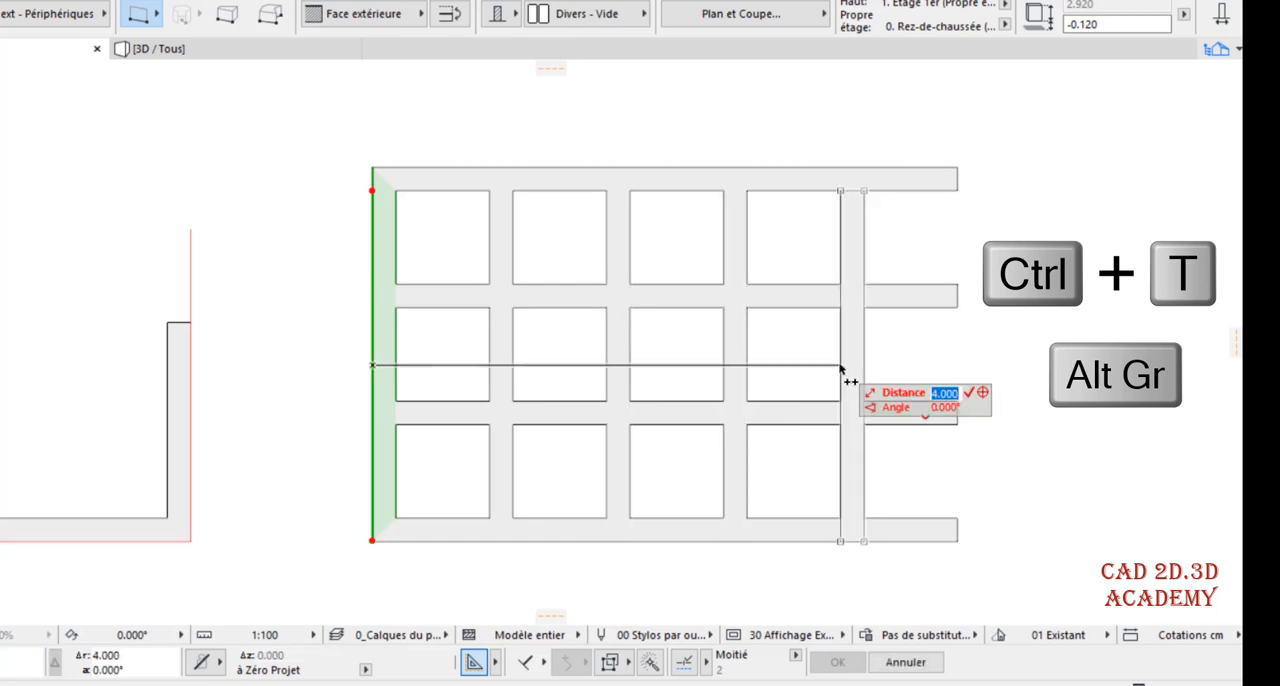
pyautogui.press('Return')
pyautogui.scroll(1, 958, 375)
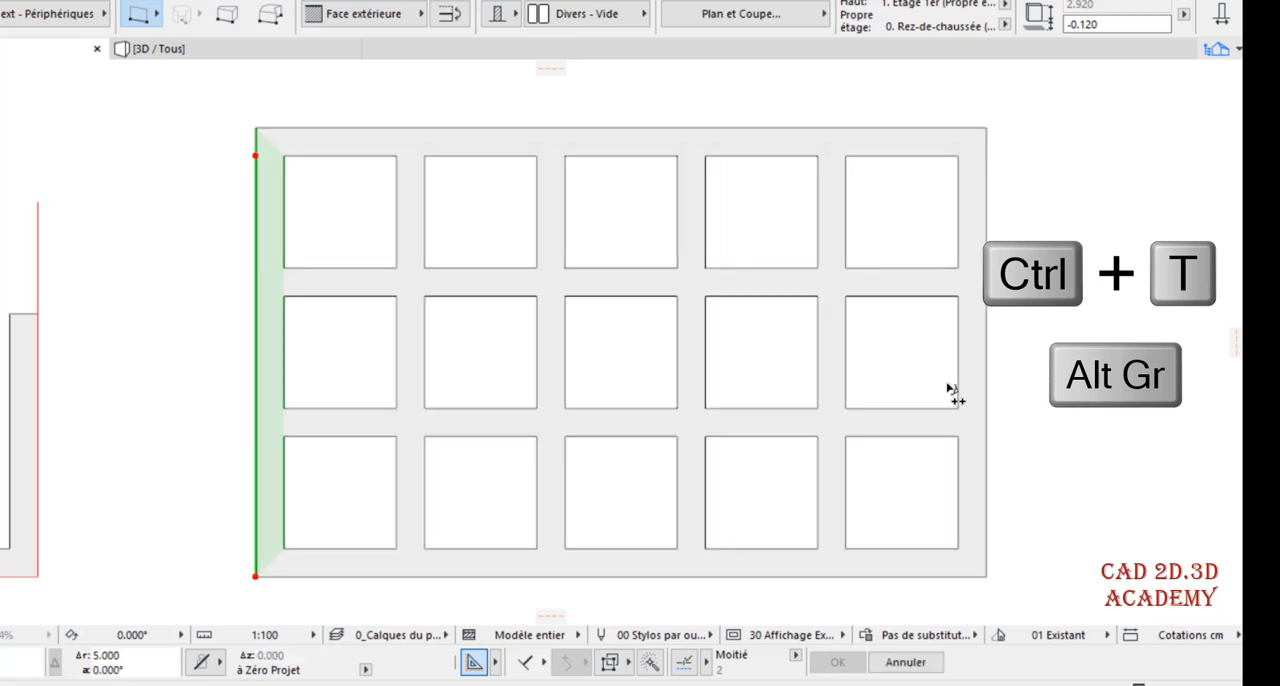
pyautogui.press('Escape')
pyautogui.scroll(-1, 663, 353)
pyautogui.scroll(-3, 384, 338)
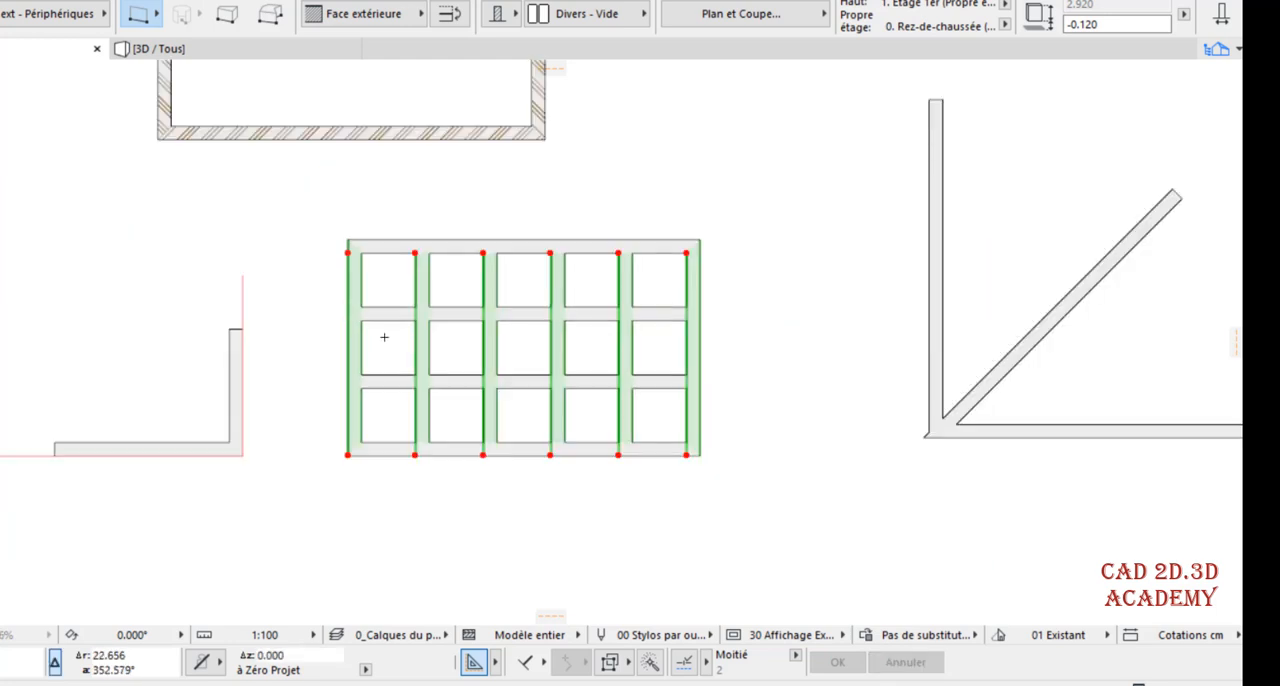
pyautogui.press('Escape')
# - Draw a horizontal wall 5 m long in the empty area below the wall grid
pyautogui.scroll(-3, 352, 290)
pyautogui.scroll(4, 557, 264)
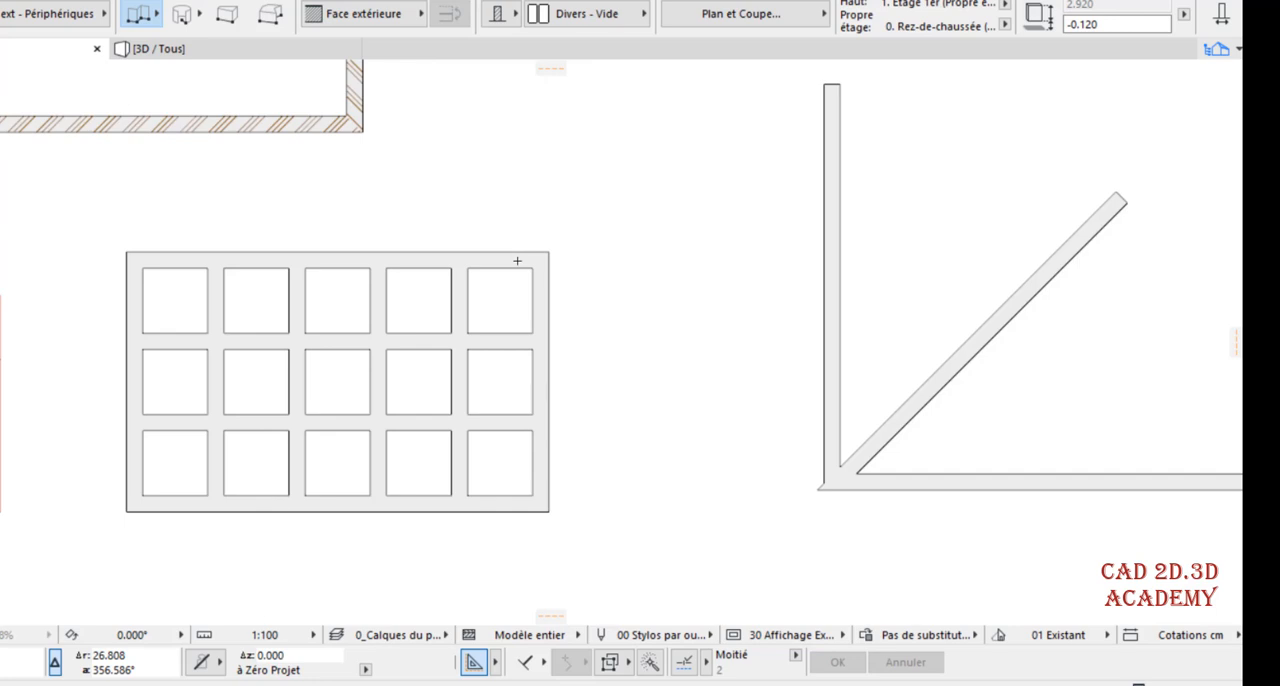
pyautogui.scroll(-5, 614, 258)
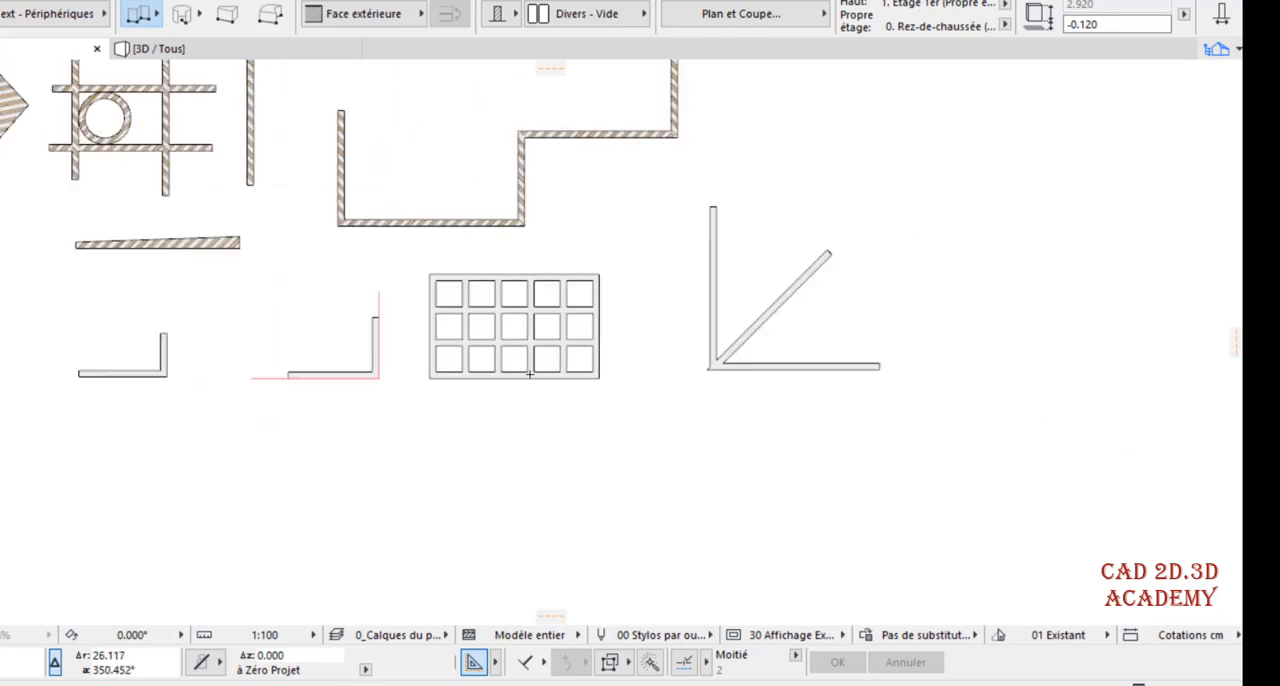
pyautogui.moveTo(528, 374); pyautogui.dragTo(482, 240, button='middle')
pyautogui.scroll(2, 477, 226)
pyautogui.scroll(-2, 469, 354)
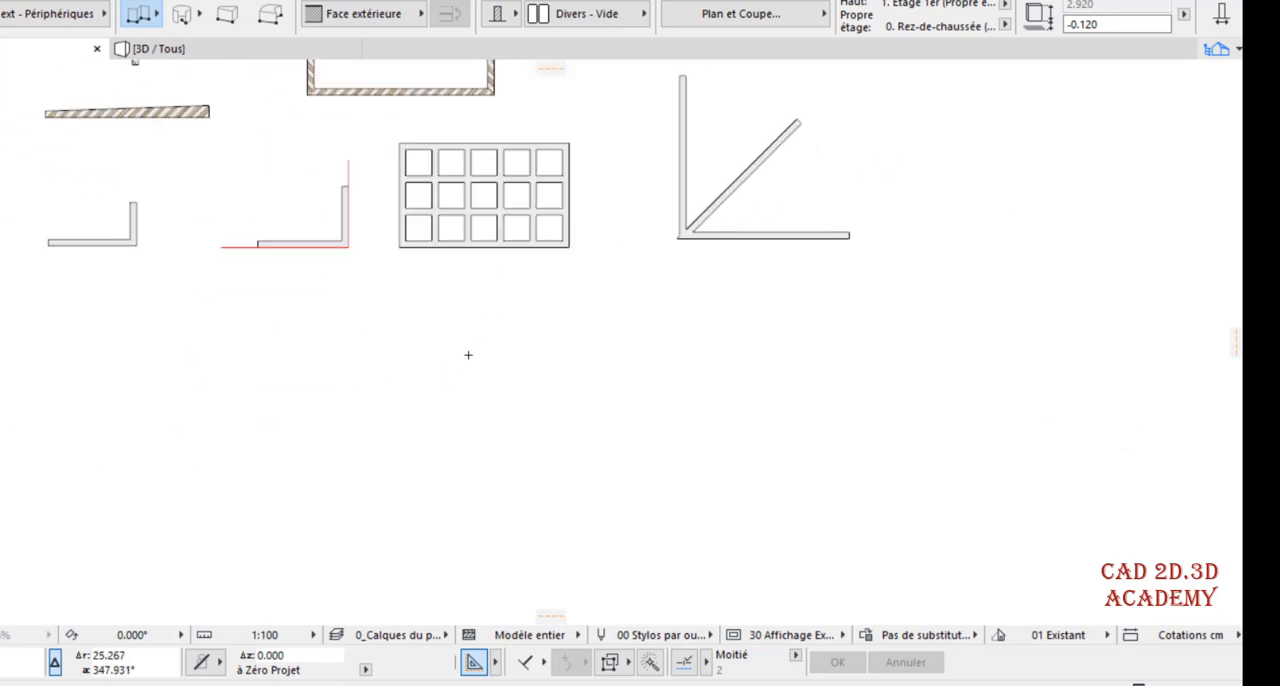
pyautogui.scroll(2, 466, 394)
pyautogui.click(430, 413)
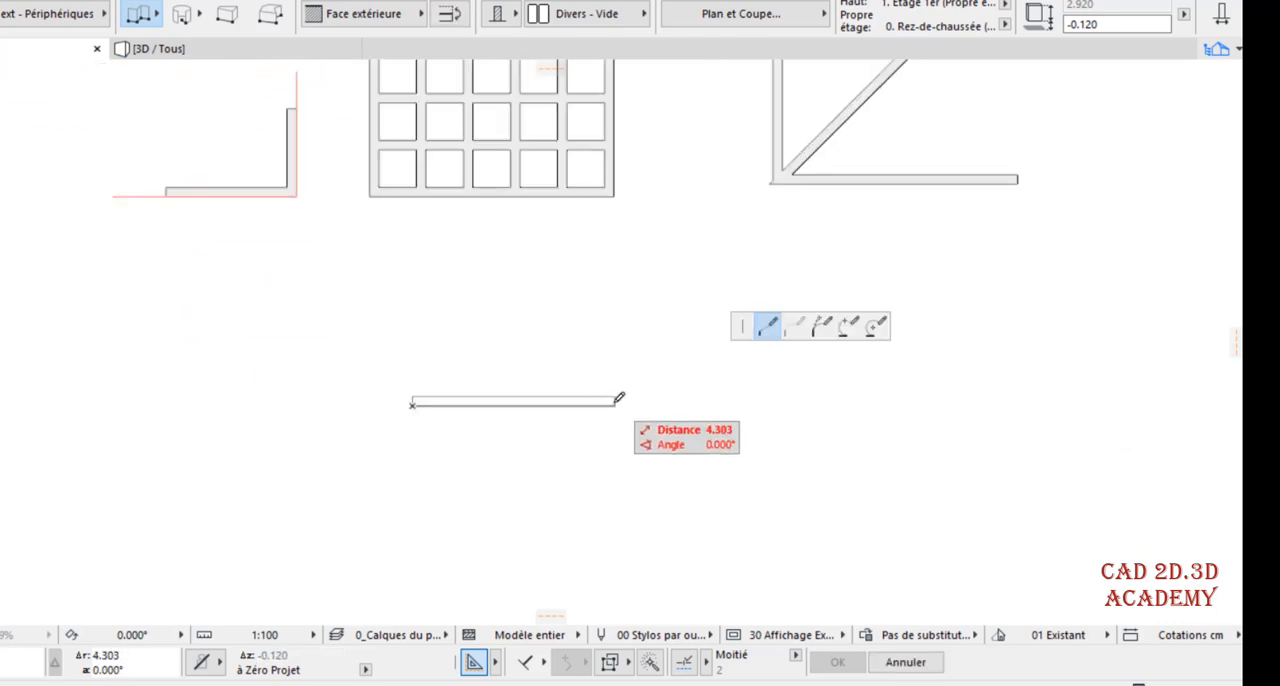
pyautogui.write('5')
pyautogui.press('Return')
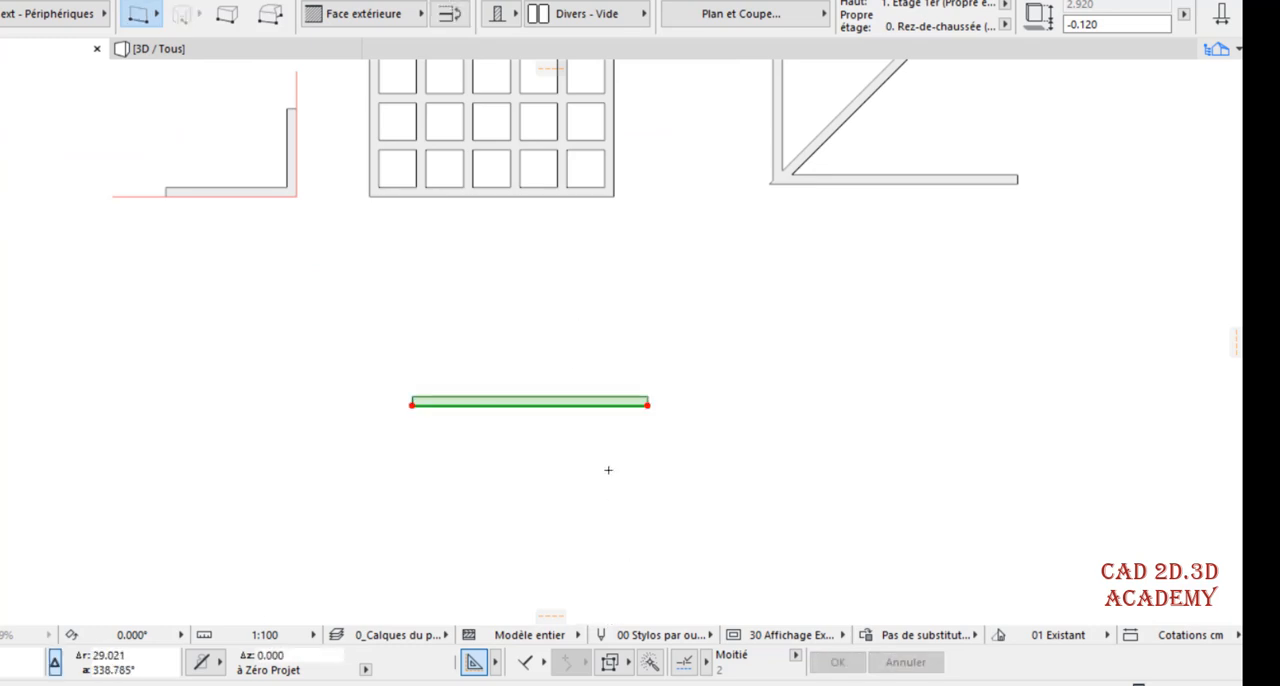
# - Start making multiple rotated copies of the new 5 m wall about its left reference-line endpoint, placing the first at 30°
pyautogui.hotkey('ctrl', 'r')
pyautogui.hotkey('ctrl', 'alt')
pyautogui.scroll(3, 490, 346)
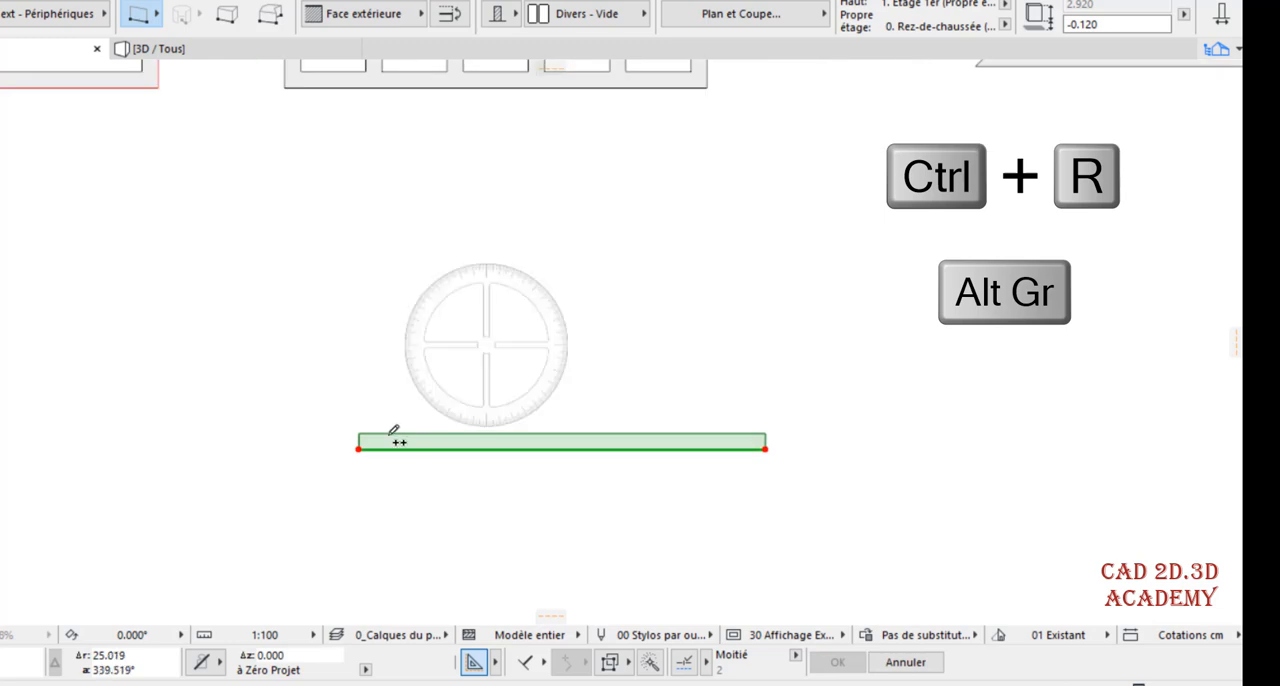
pyautogui.click(359, 449)
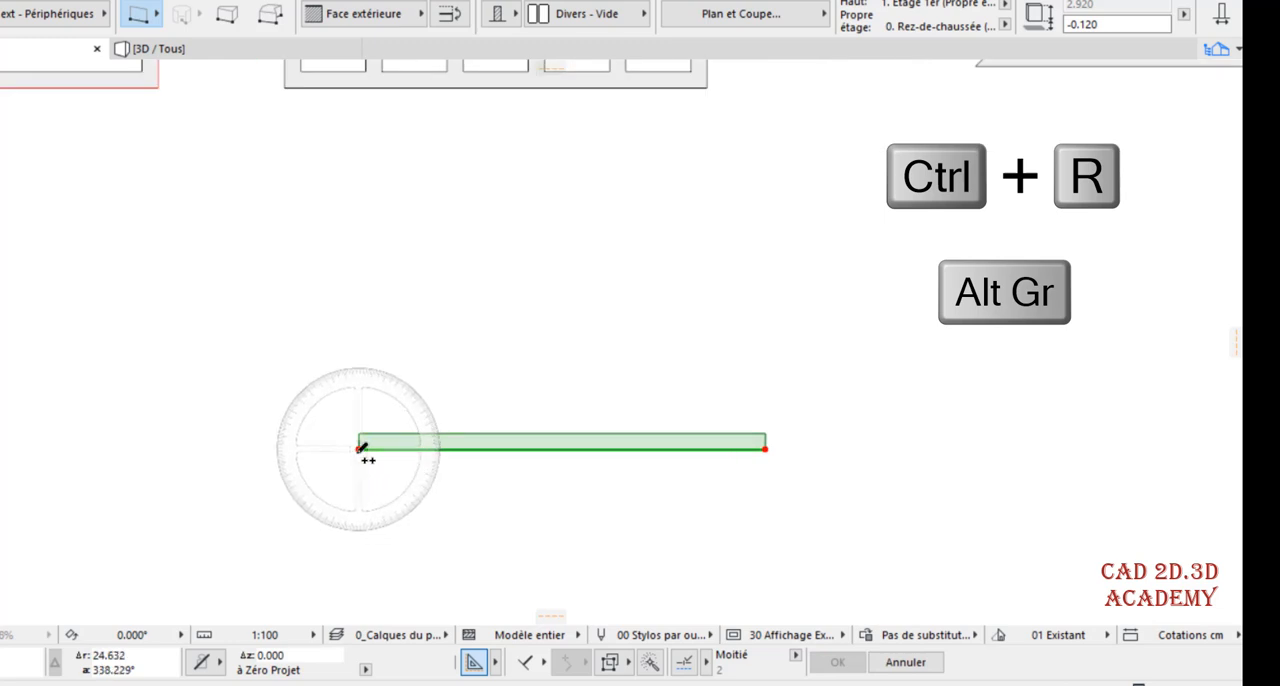
pyautogui.click(806, 449)
pyautogui.press('Tab')
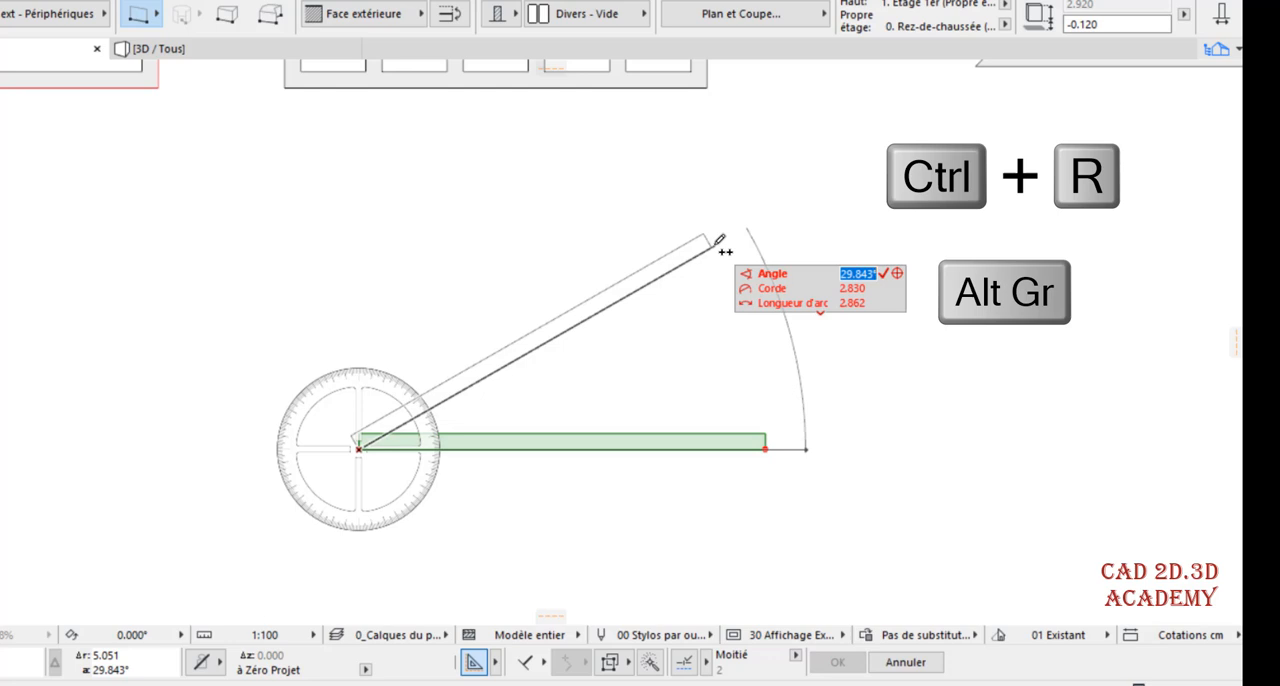
pyautogui.write('a30')
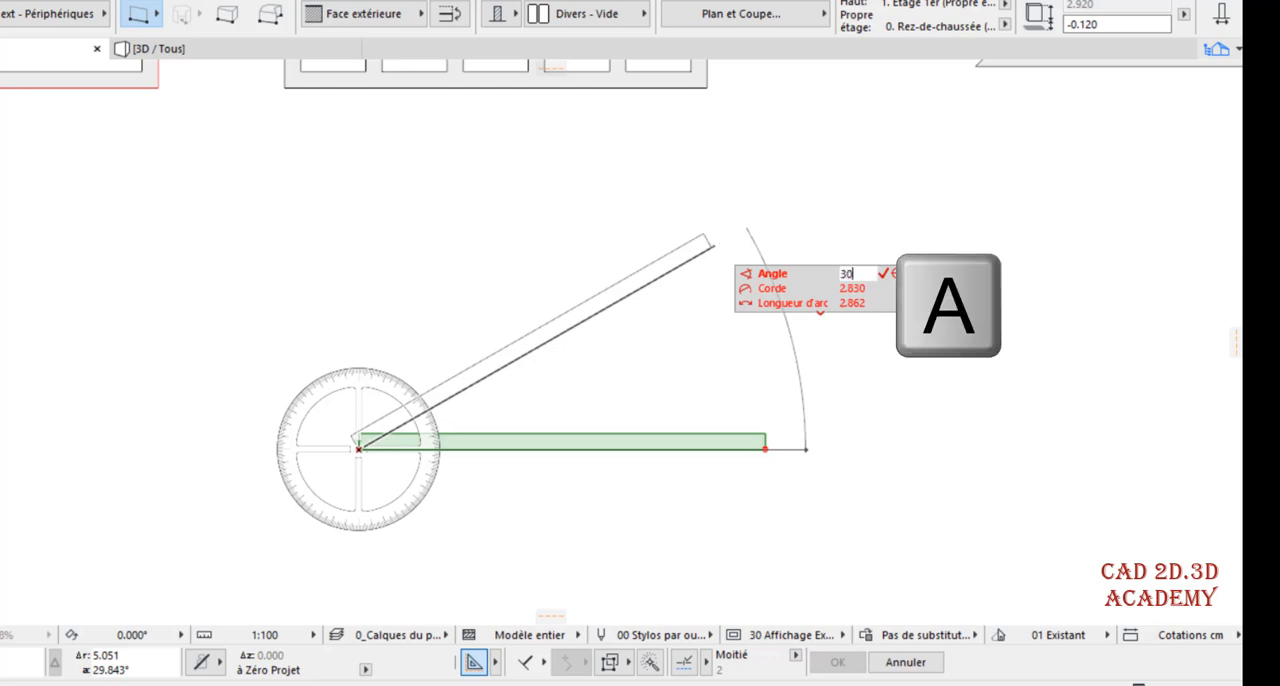
pyautogui.press('Return')
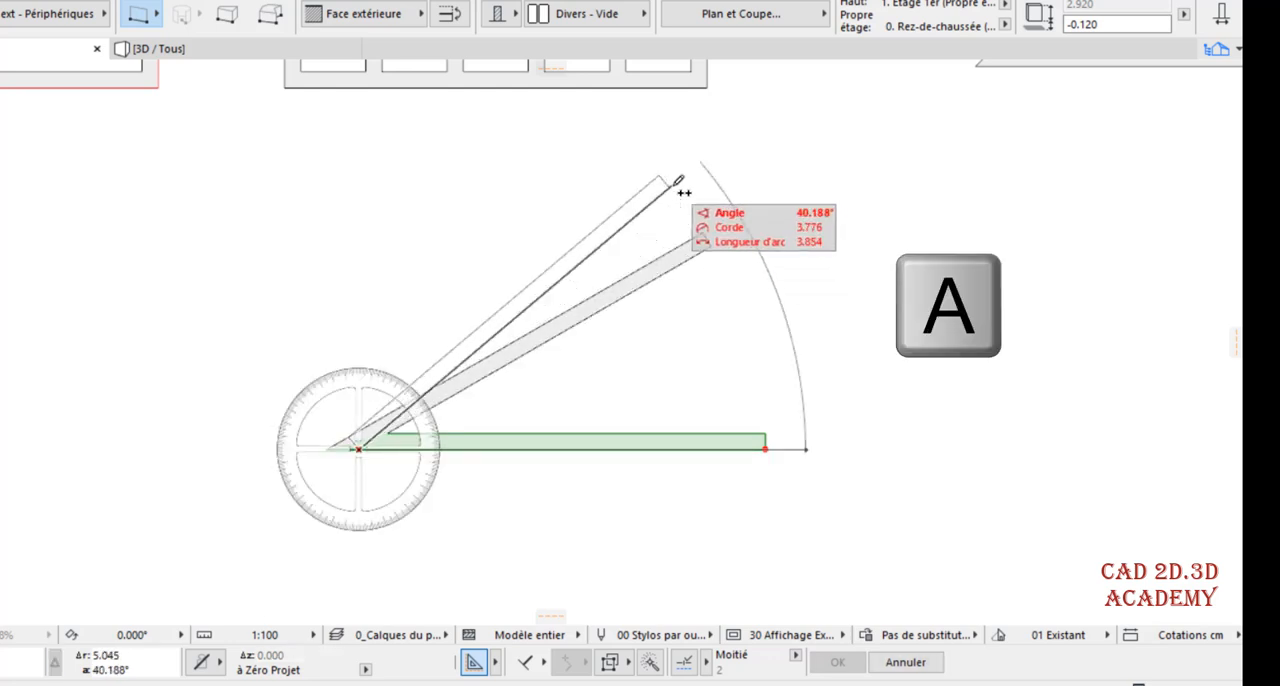
# - Place further rotated copies of the wall at 60°, 90° and 120° about the same endpoint, and end the command
pyautogui.write('a')
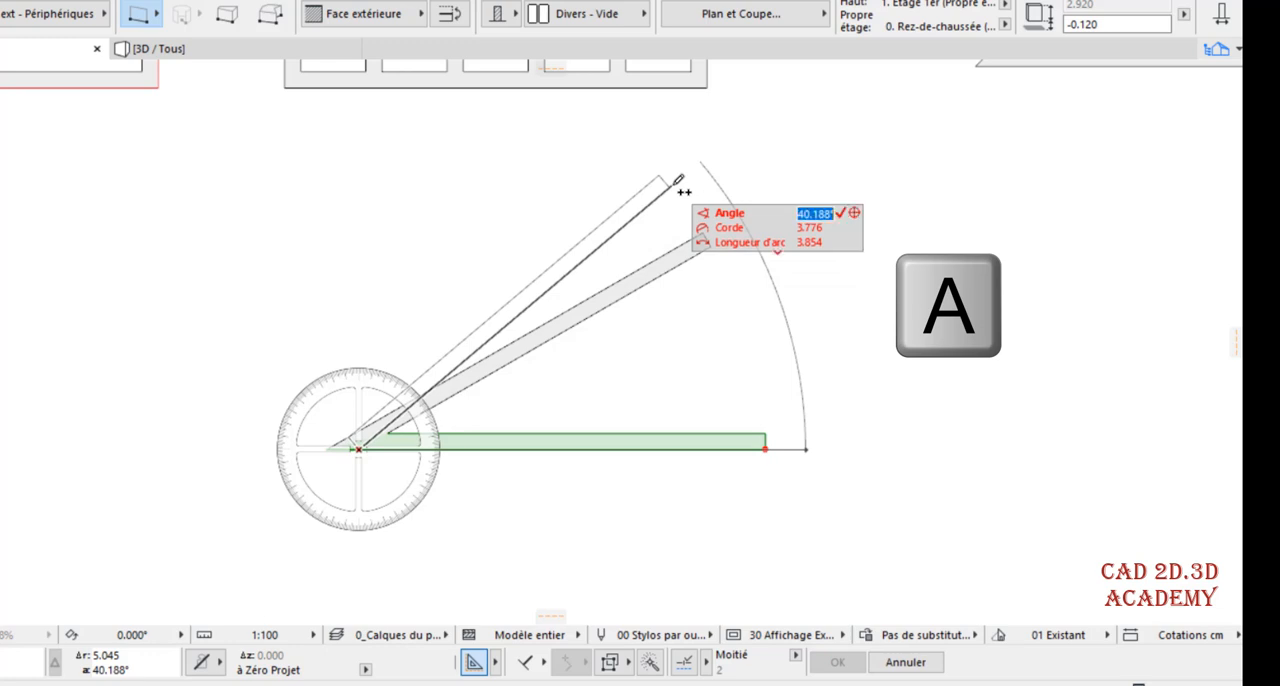
pyautogui.write('60')
pyautogui.press('Return')
pyautogui.write('a')
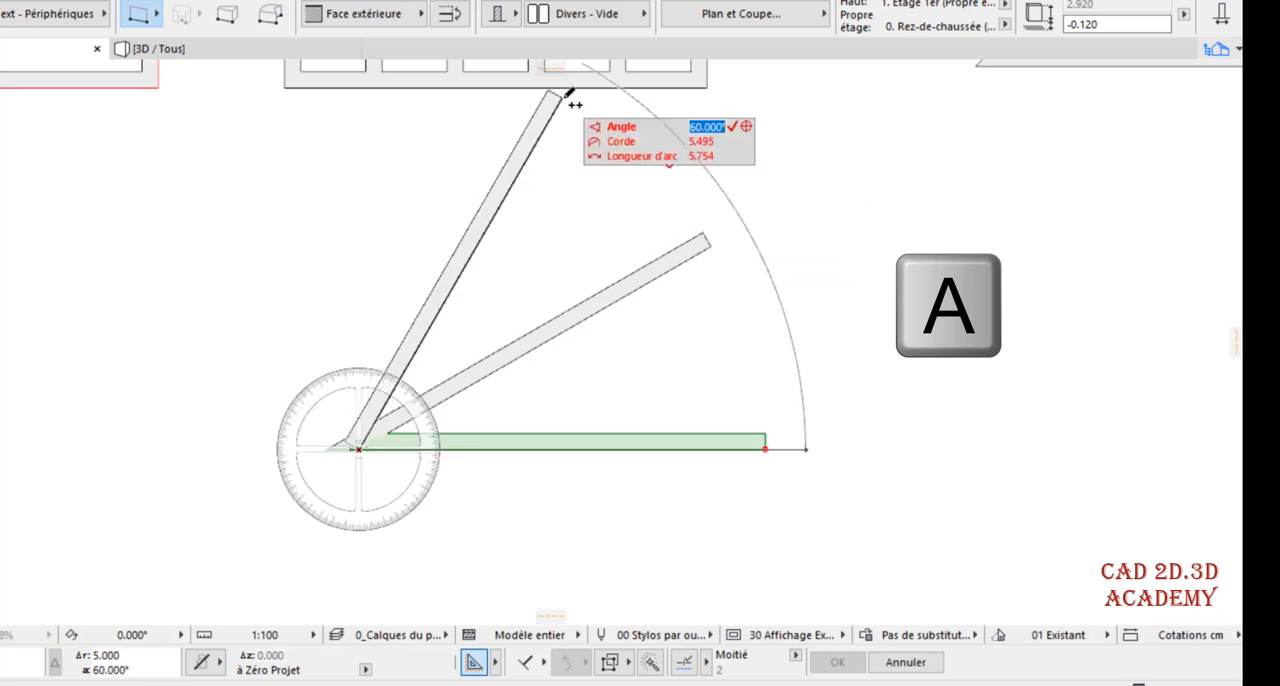
pyautogui.write('90')
pyautogui.press('Return')
pyautogui.press('a')
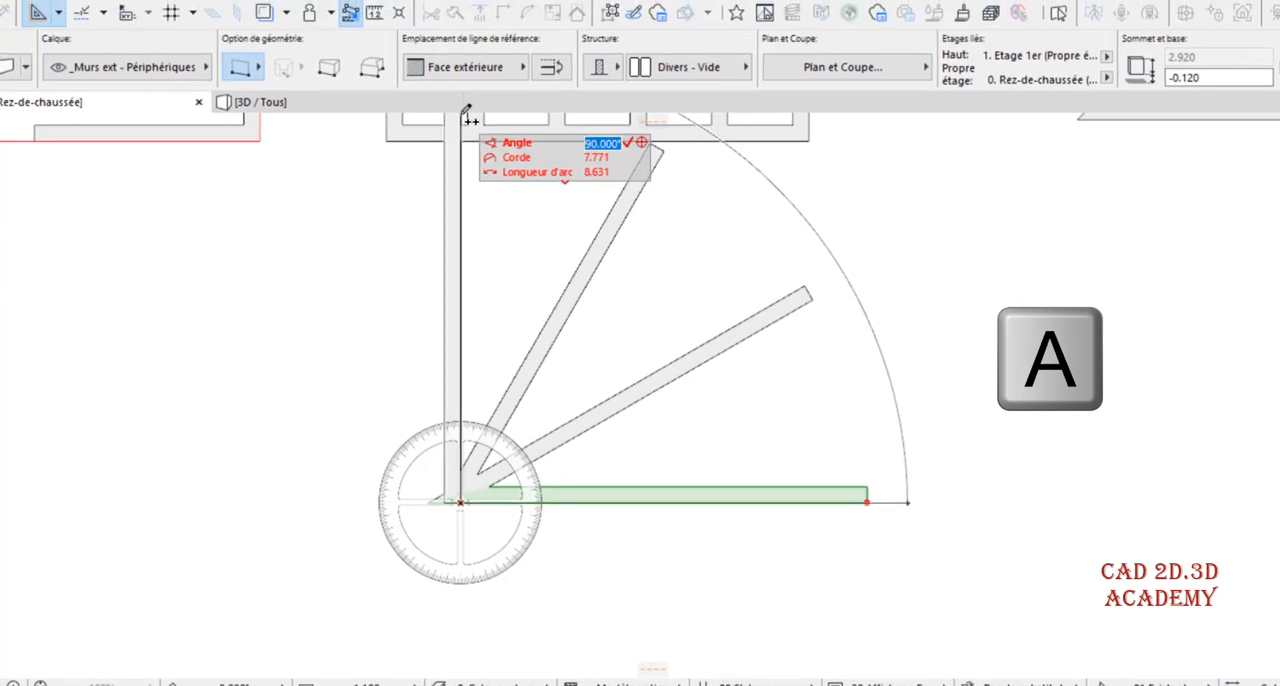
pyautogui.write('120')
pyautogui.press('Return')
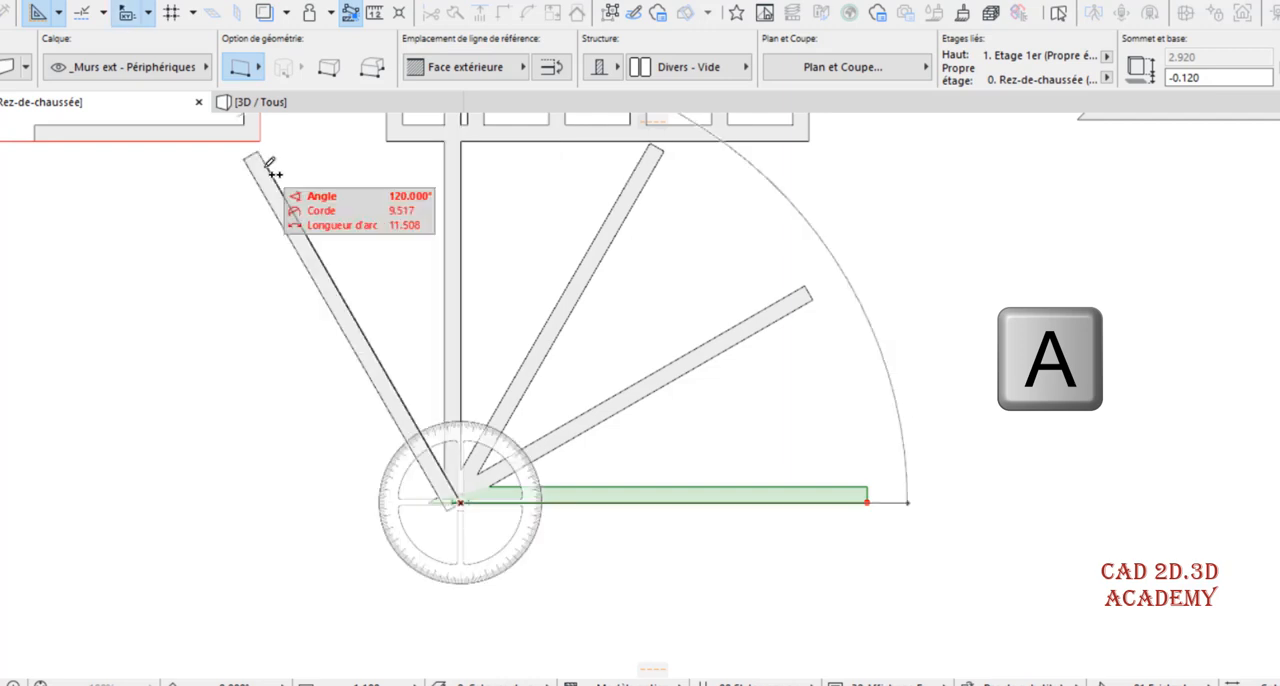
pyautogui.press('Escape')
# - Move the five fanned walls straight down until they are clear of the grid, and clear the selection
pyautogui.moveTo(470, 161); pyautogui.dragTo(354, 286, button='middle')
pyautogui.scroll(-3, 354, 286)
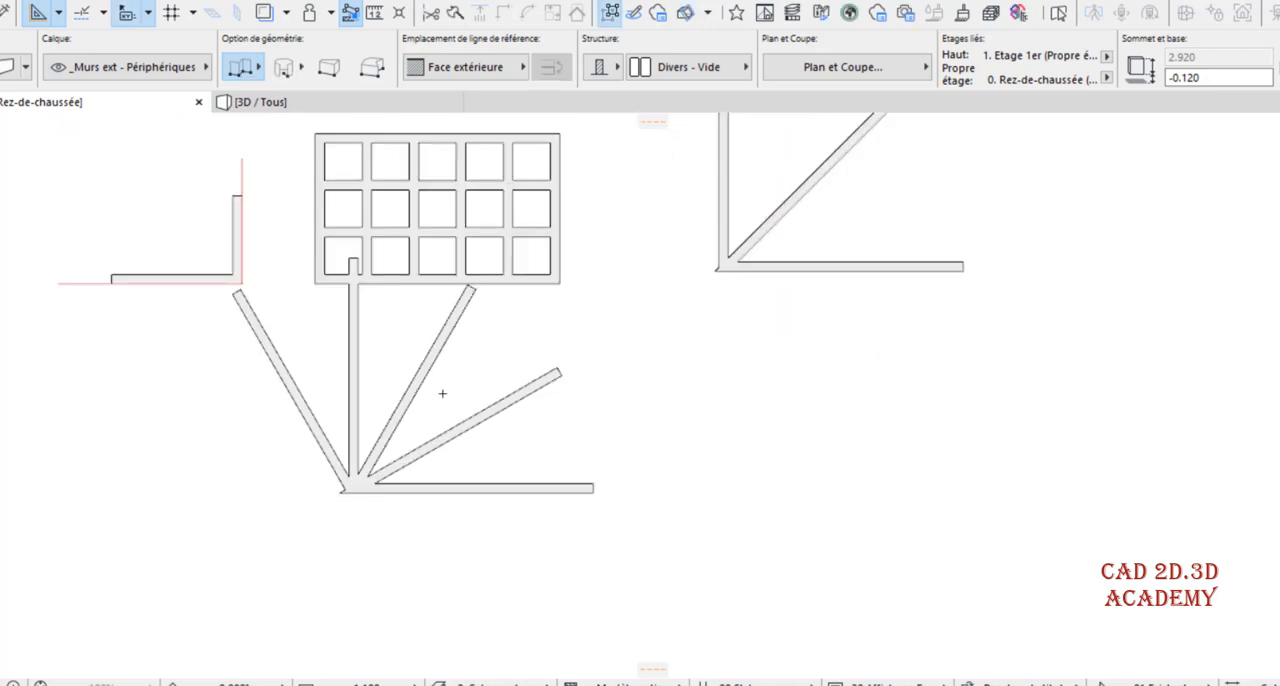
pyautogui.keyDown('shift'); pyautogui.click(347, 422); pyautogui.keyUp('shift')
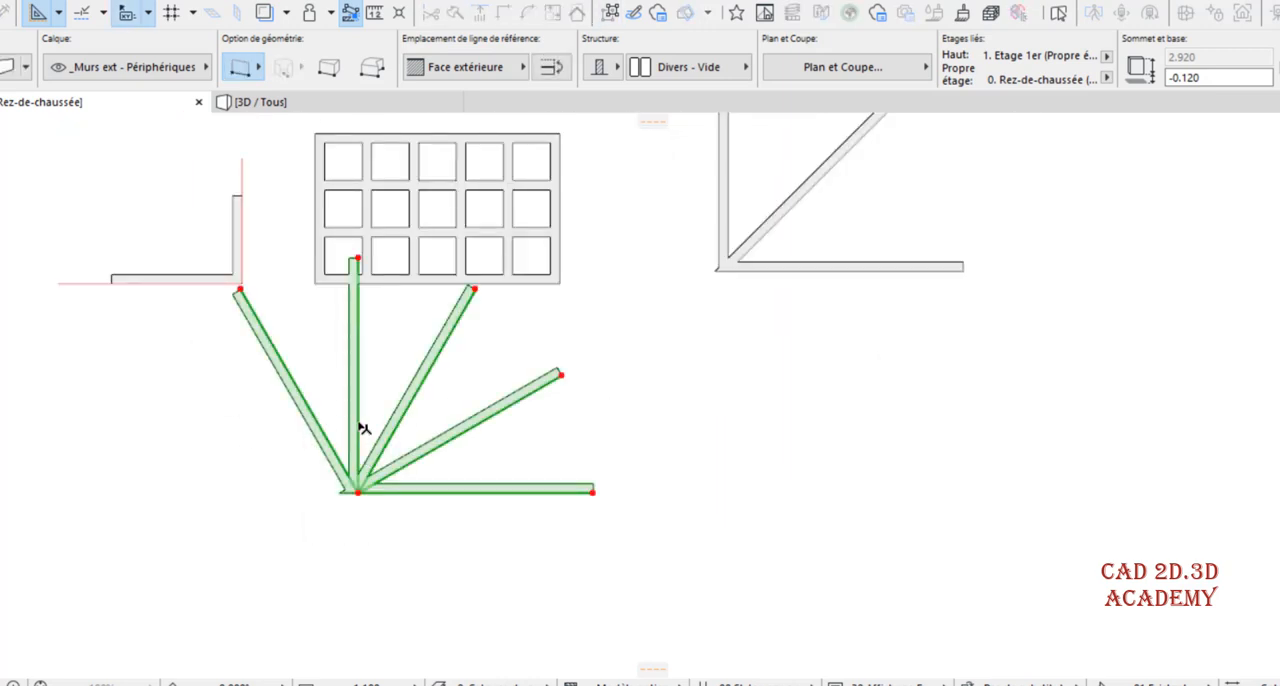
pyautogui.moveTo(359, 419); pyautogui.dragTo(359, 496)
pyautogui.press('Escape')
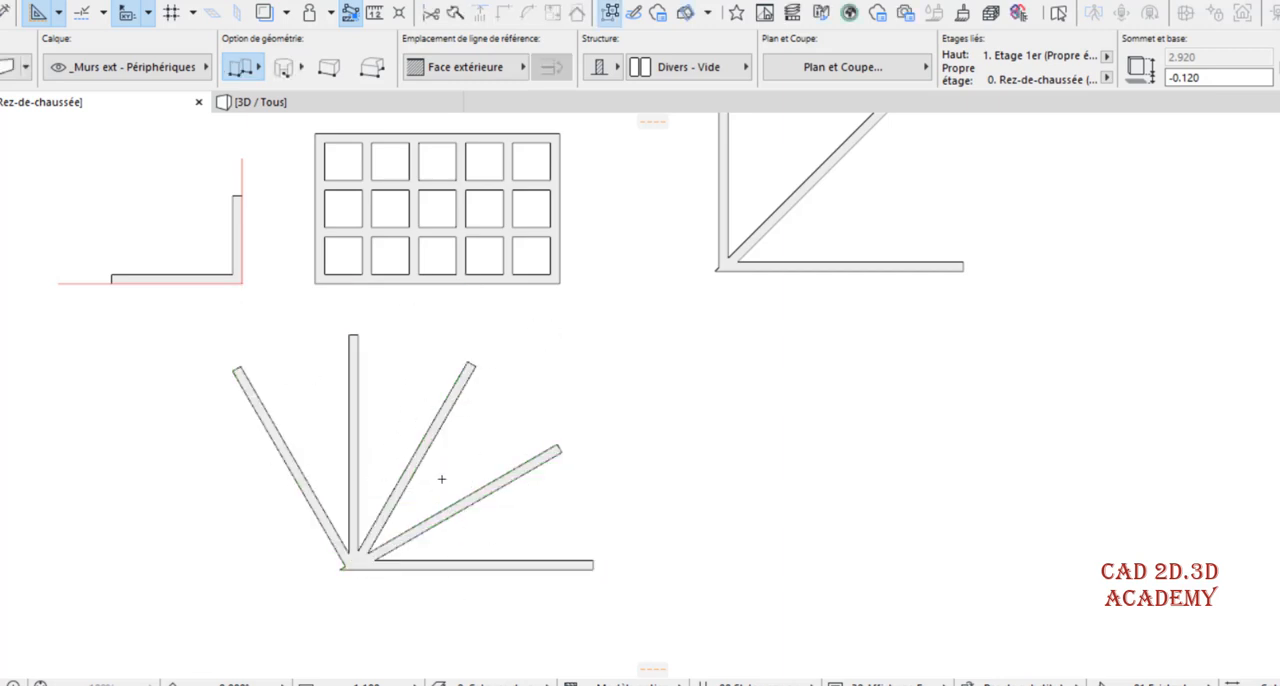
# - Start the Angle Dimension tool and dimension the angle between the horizontal wall and the adjacent sloping wall of the fan
pyautogui.scroll(-1, 478, 387)
pyautogui.scroll(1, 421, 493)
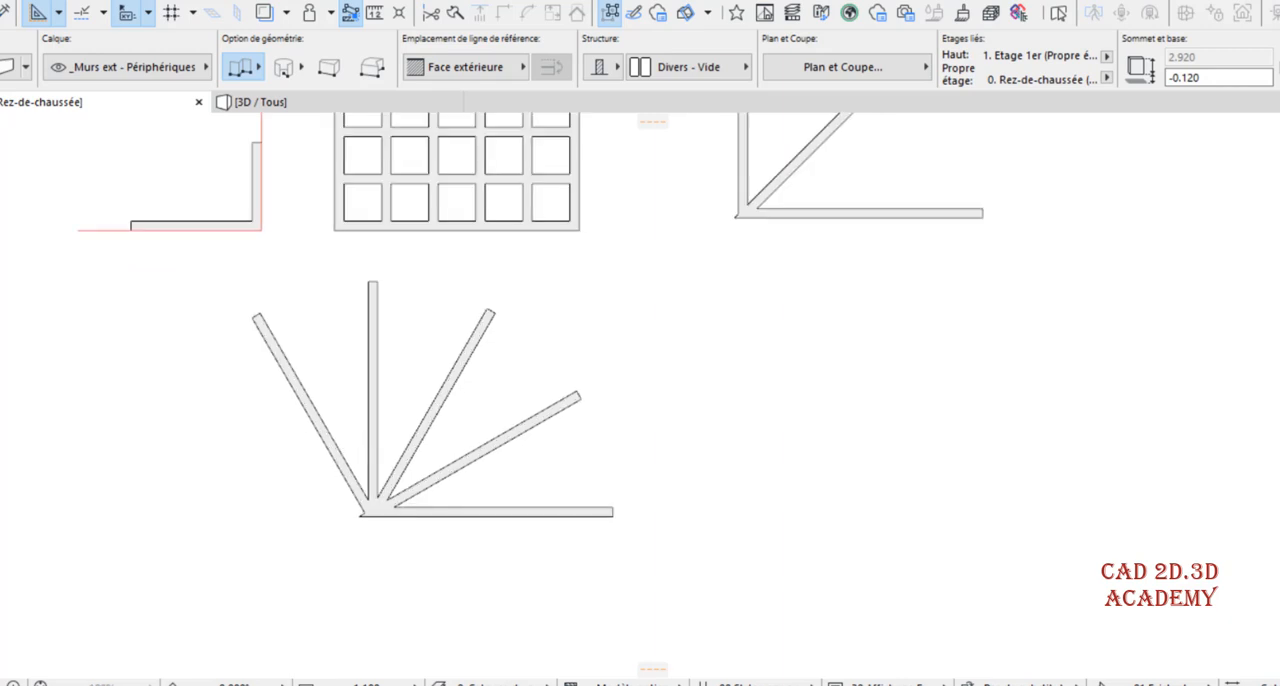
pyautogui.click(38, 181)
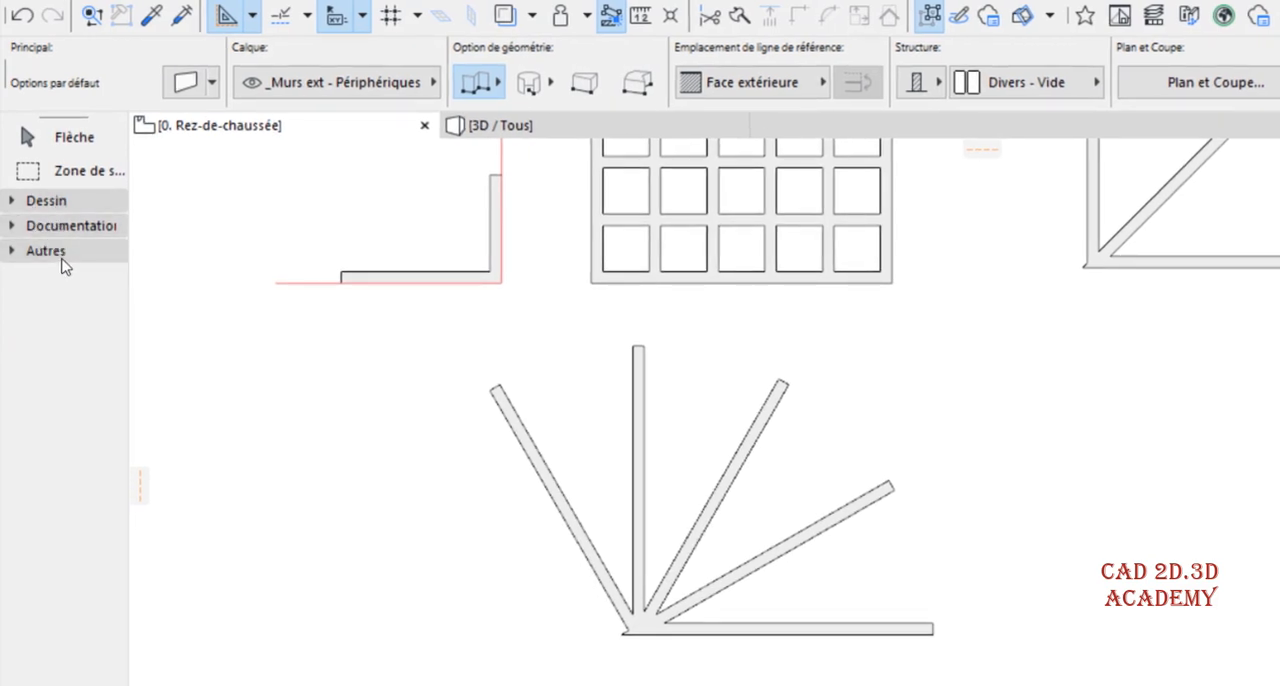
pyautogui.click(45, 256)
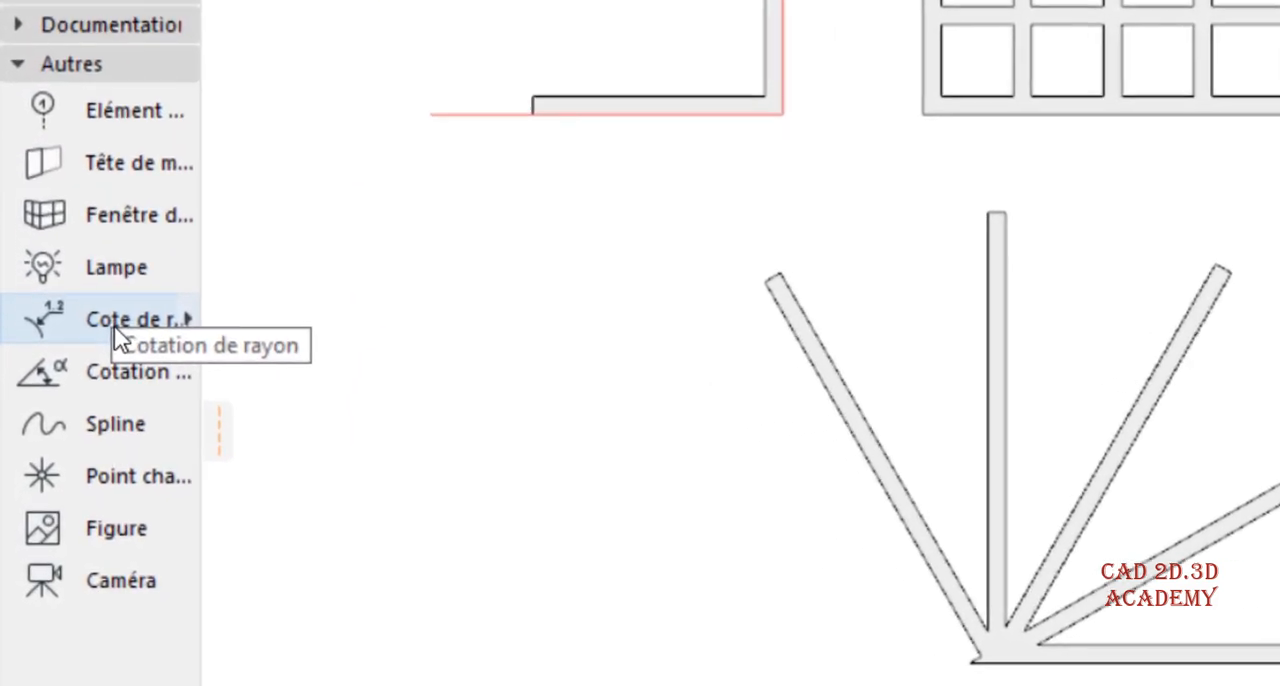
pyautogui.click(131, 380)
pyautogui.scroll(-2, 788, 389)
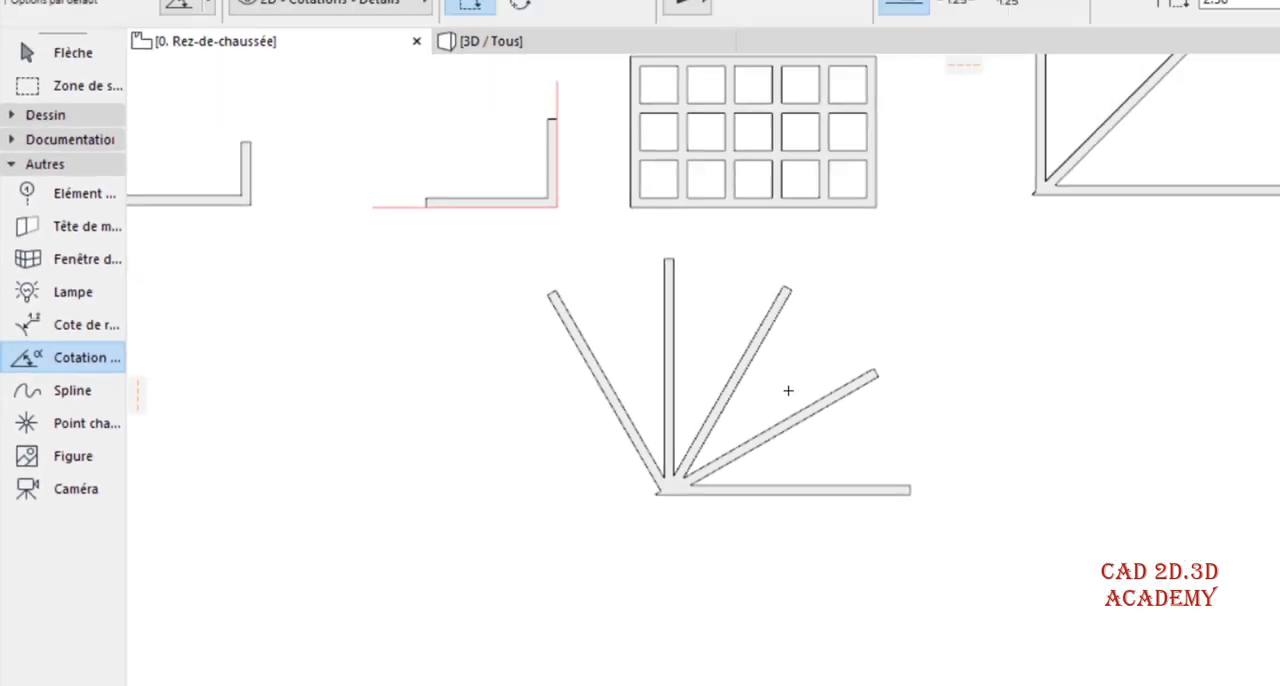
pyautogui.scroll(5, 555, 432)
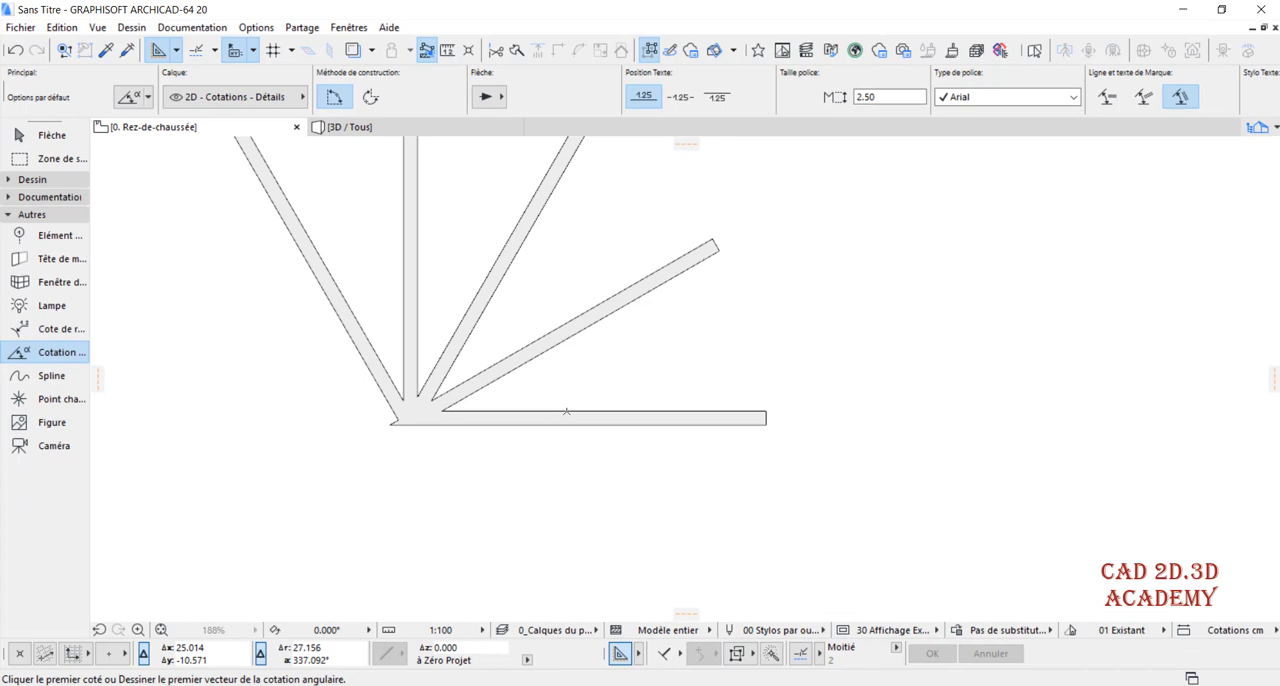
pyautogui.click(566, 411)
pyautogui.click(562, 343)
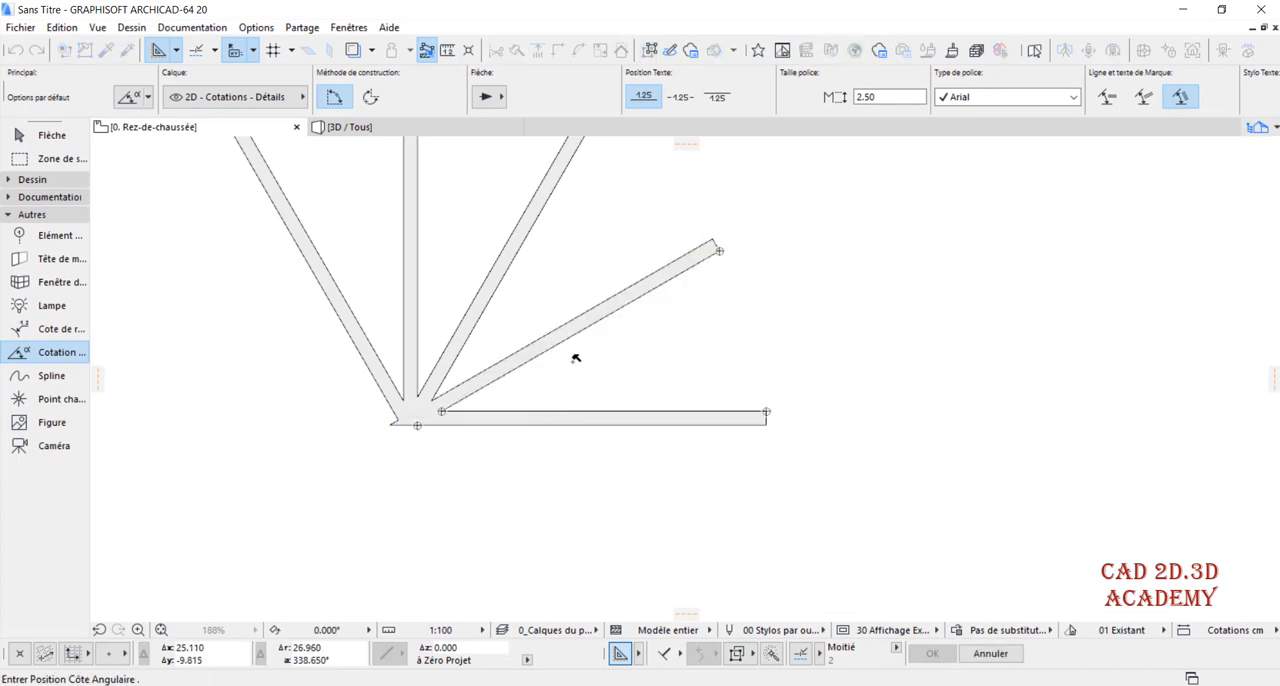
pyautogui.scroll(2, 581, 362)
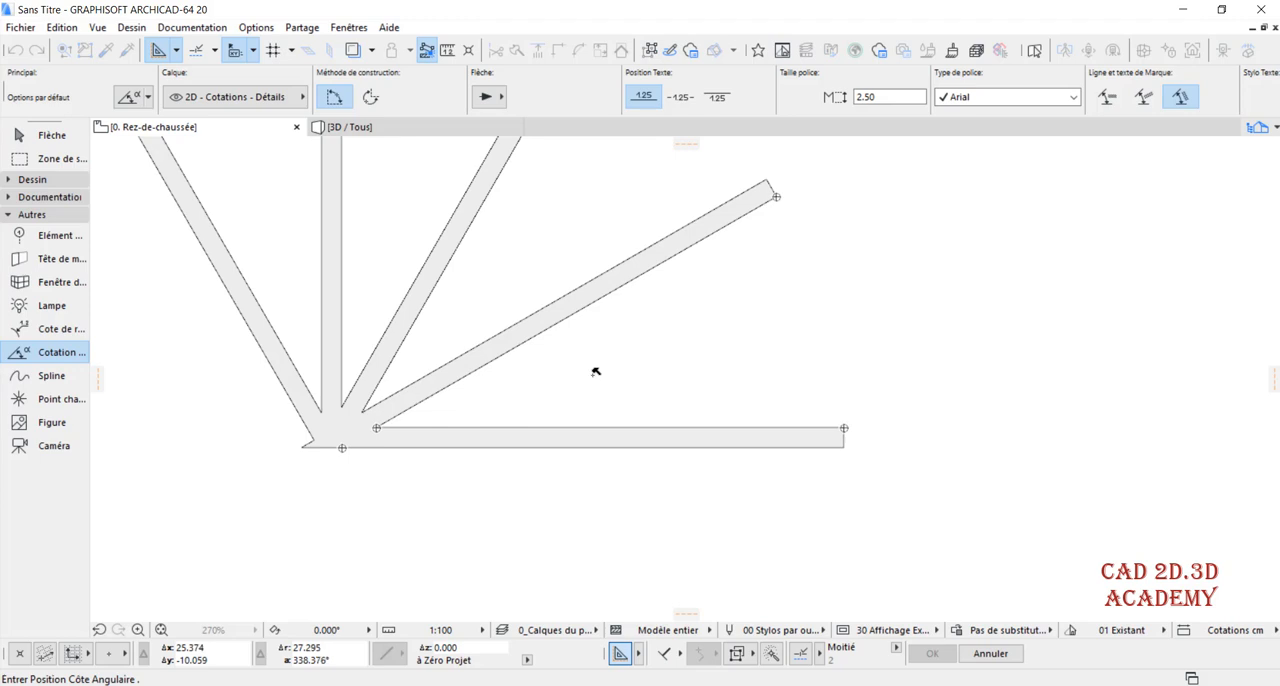
pyautogui.click(603, 372)
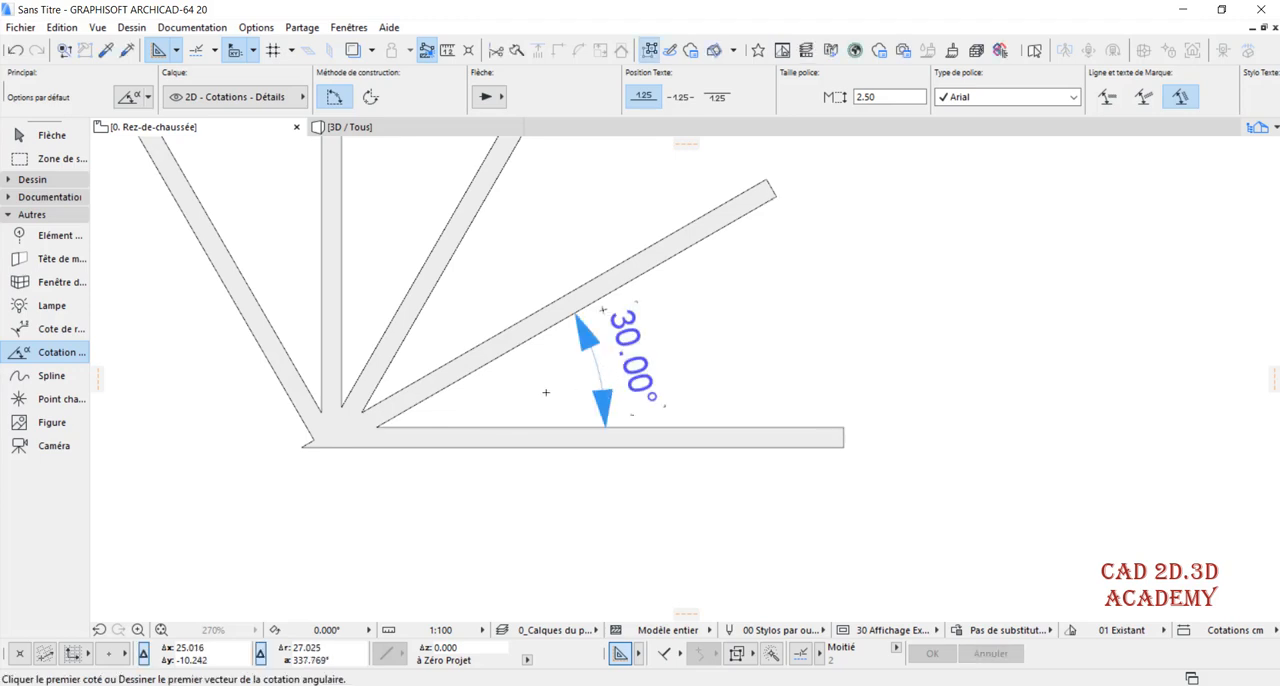
# - Dimension the angle between the first and second sloping walls above the fan's horizontal wall
pyautogui.click(508, 330)
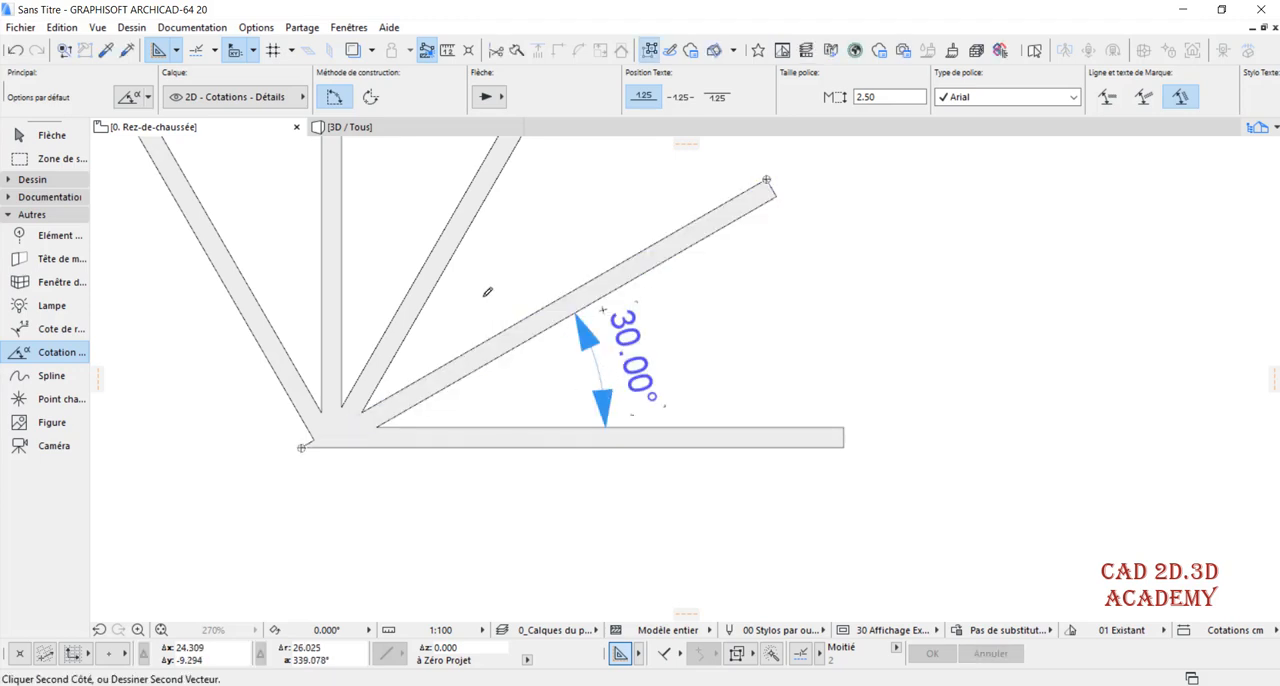
pyautogui.click(443, 278)
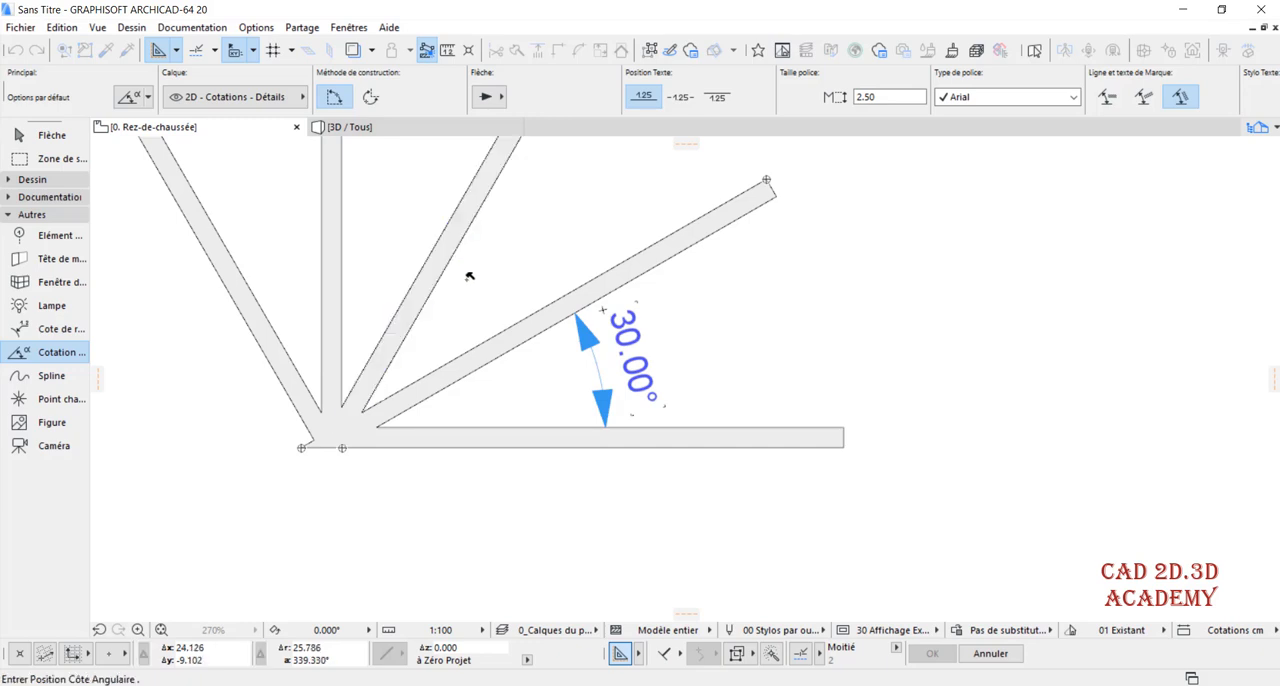
pyautogui.click(524, 247)
pyautogui.scroll(-2, 437, 434)
pyautogui.scroll(1, 479, 254)
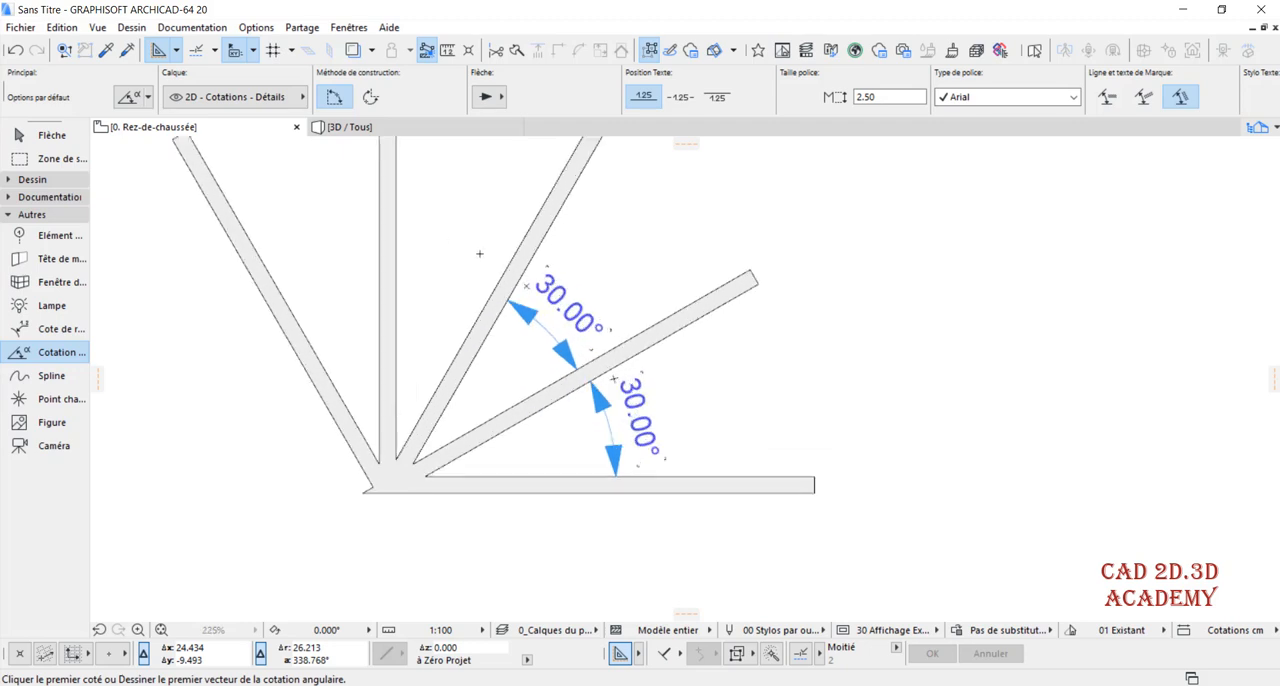
# - Dimension the angles on both sides of the fan's vertical wall, between it and each neighbouring sloping wall
pyautogui.click(506, 267)
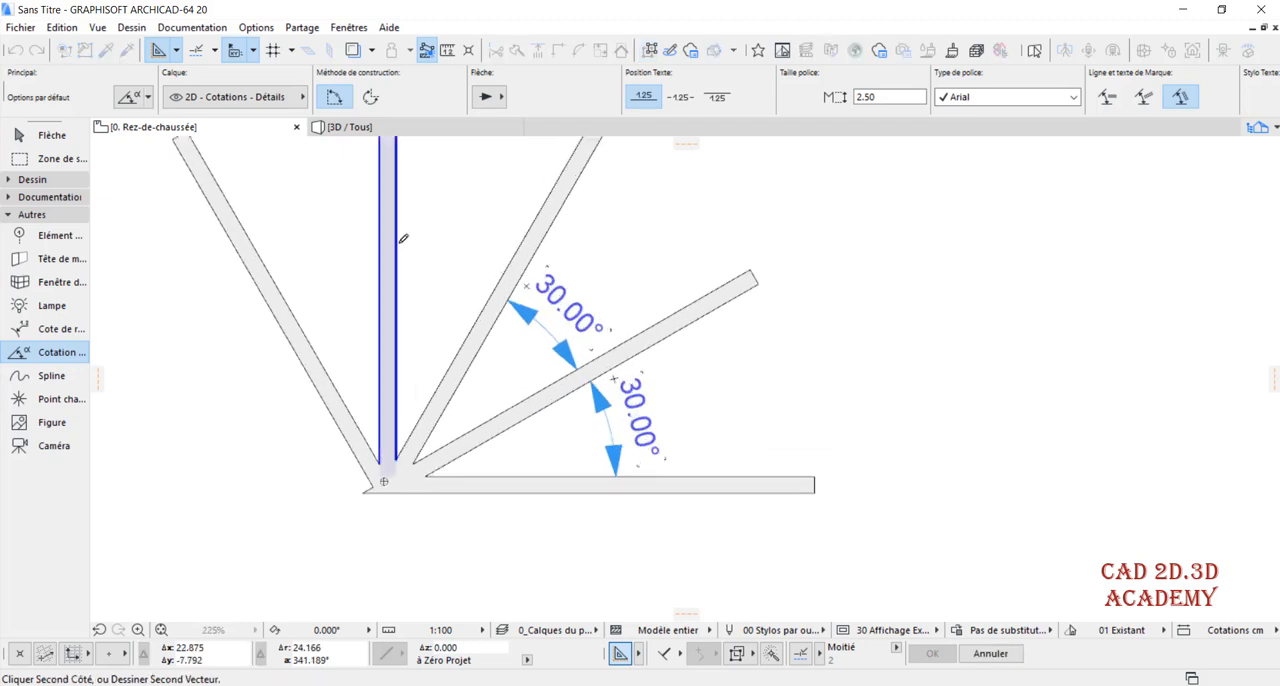
pyautogui.click(396, 240)
pyautogui.click(447, 249)
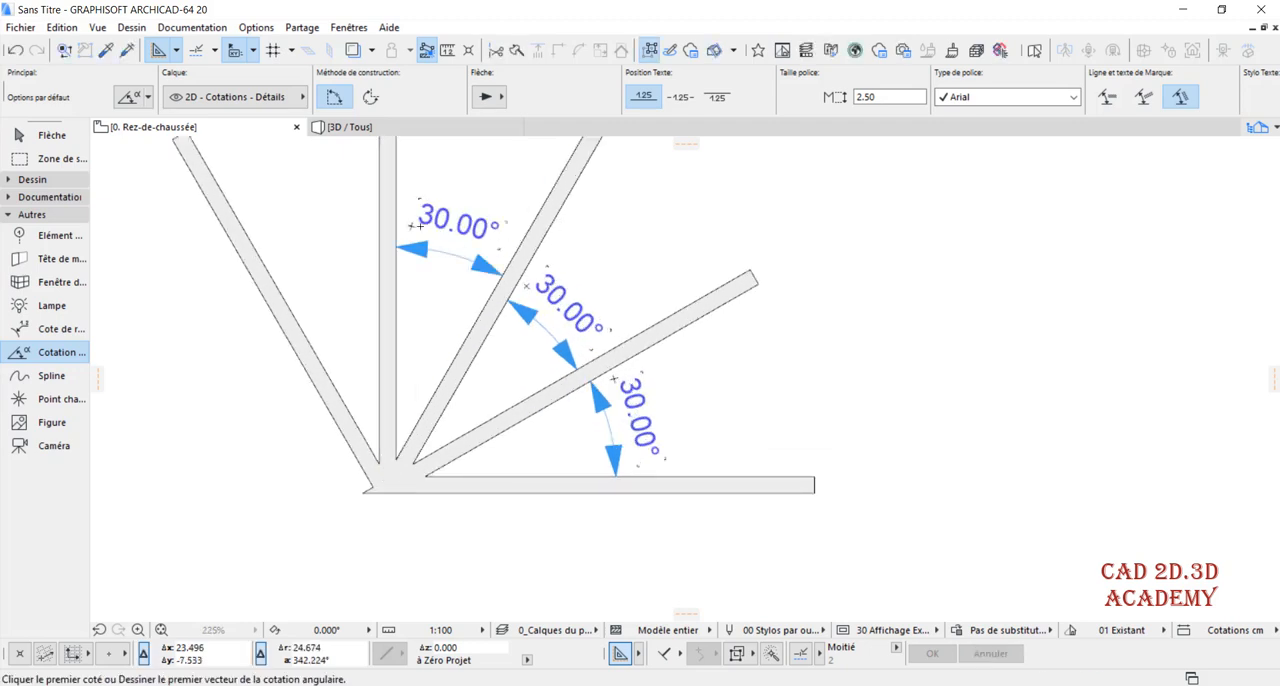
pyautogui.click(379, 230)
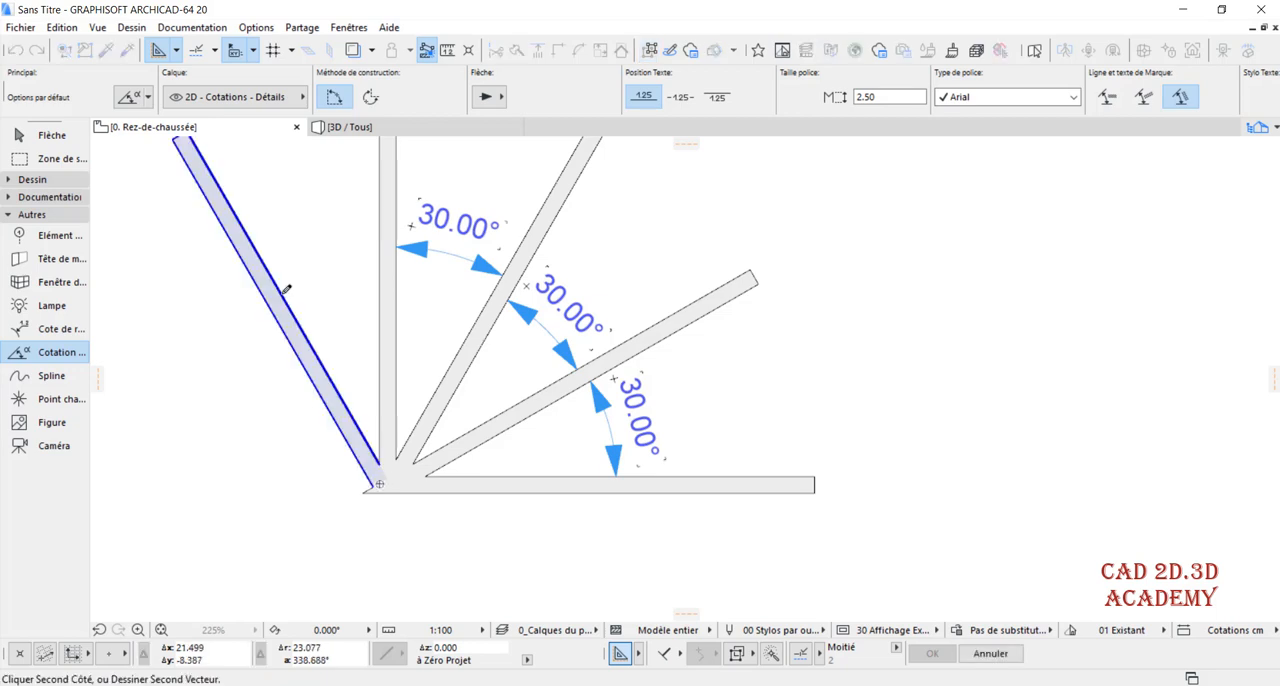
pyautogui.click(288, 290)
pyautogui.click(324, 264)
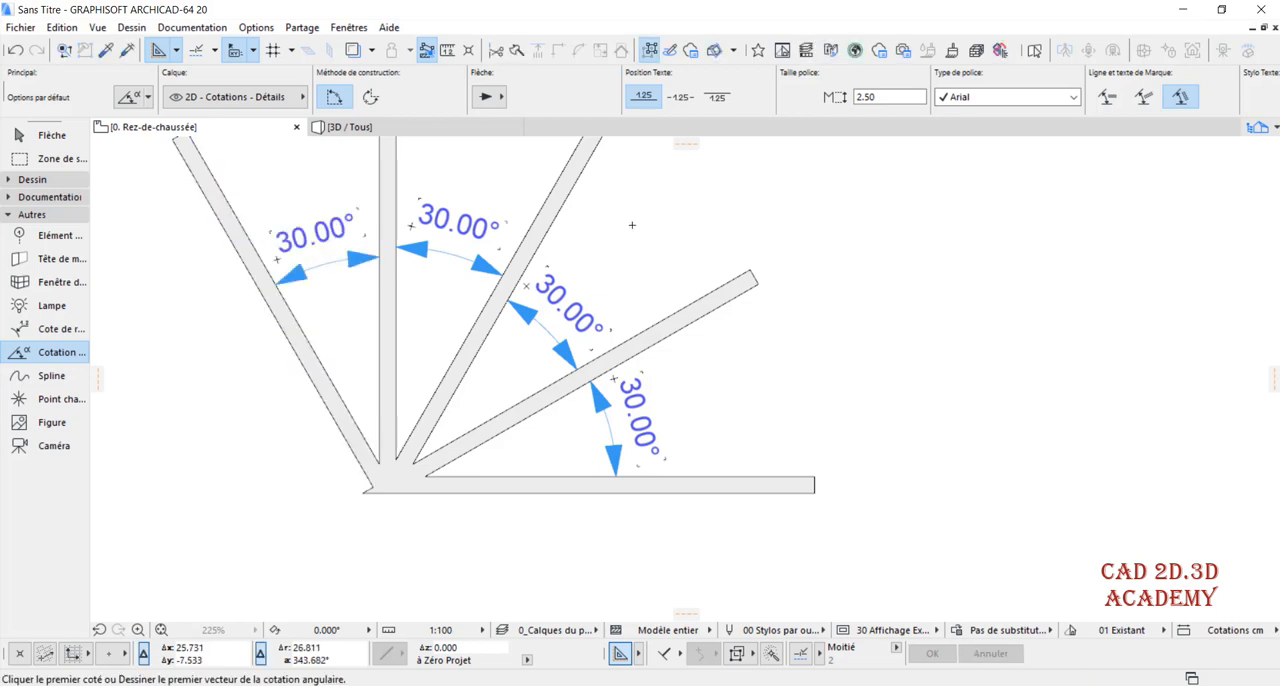
pyautogui.scroll(-5, 632, 225)
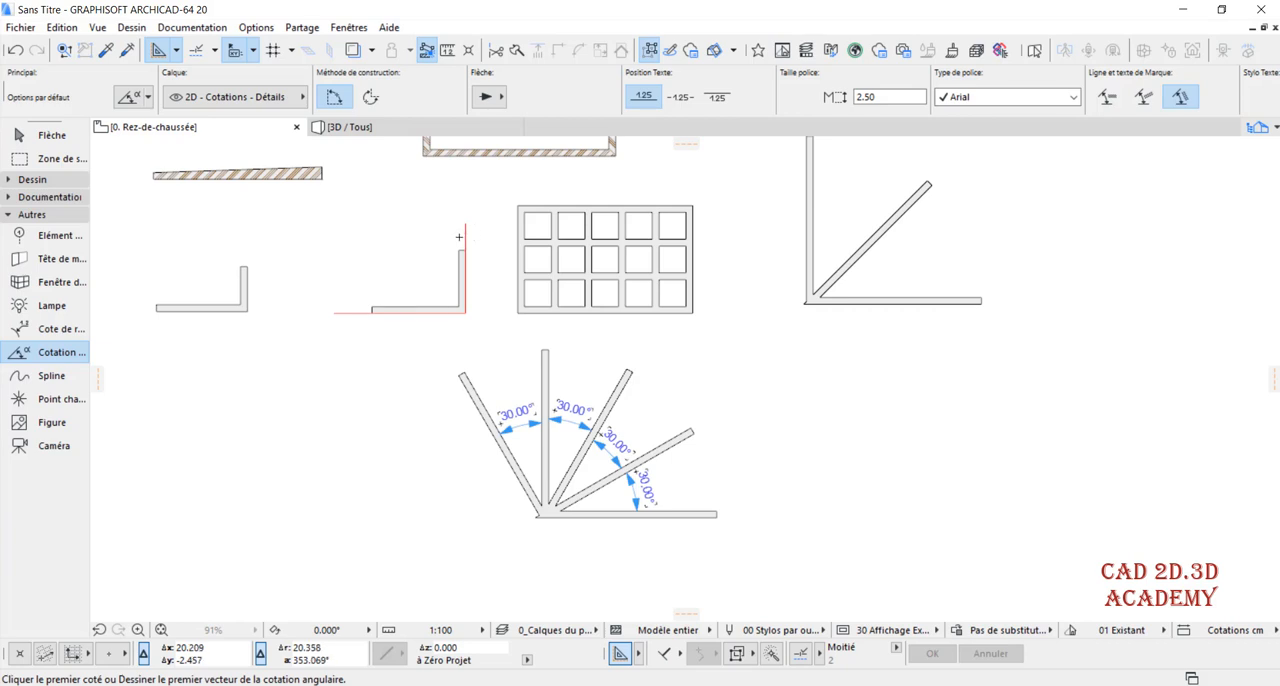
pyautogui.click(61, 27)
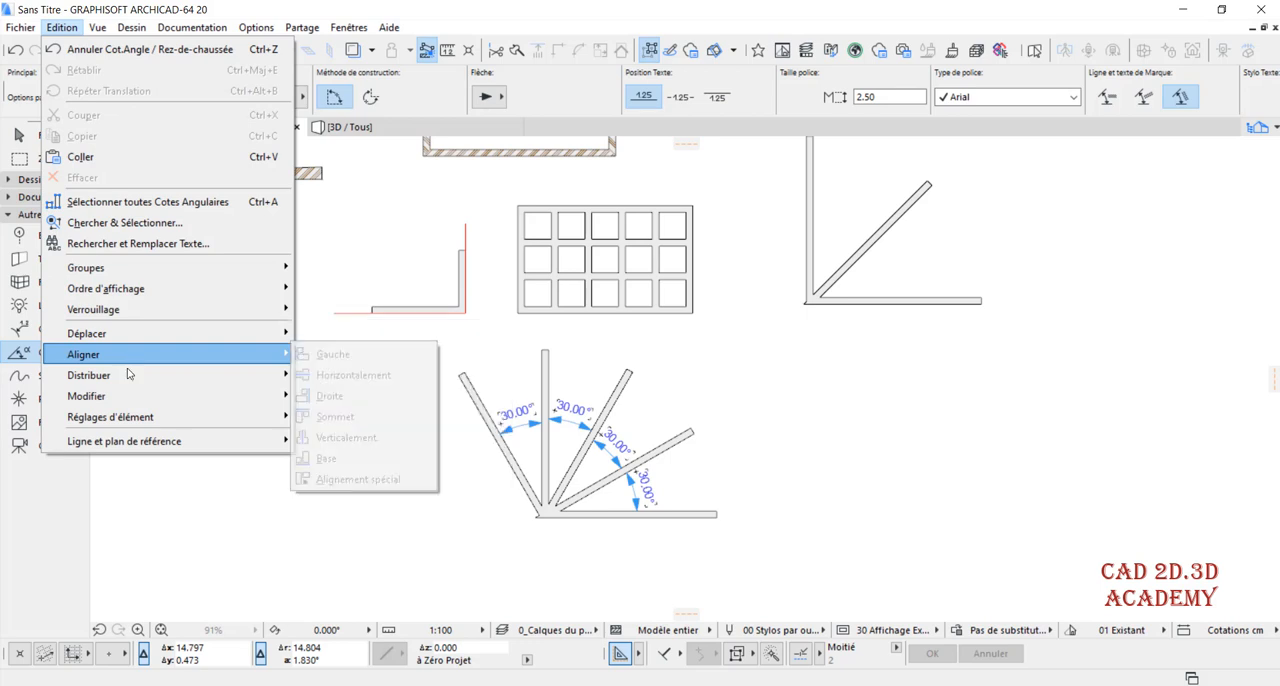
pyautogui.moveTo(127, 398)
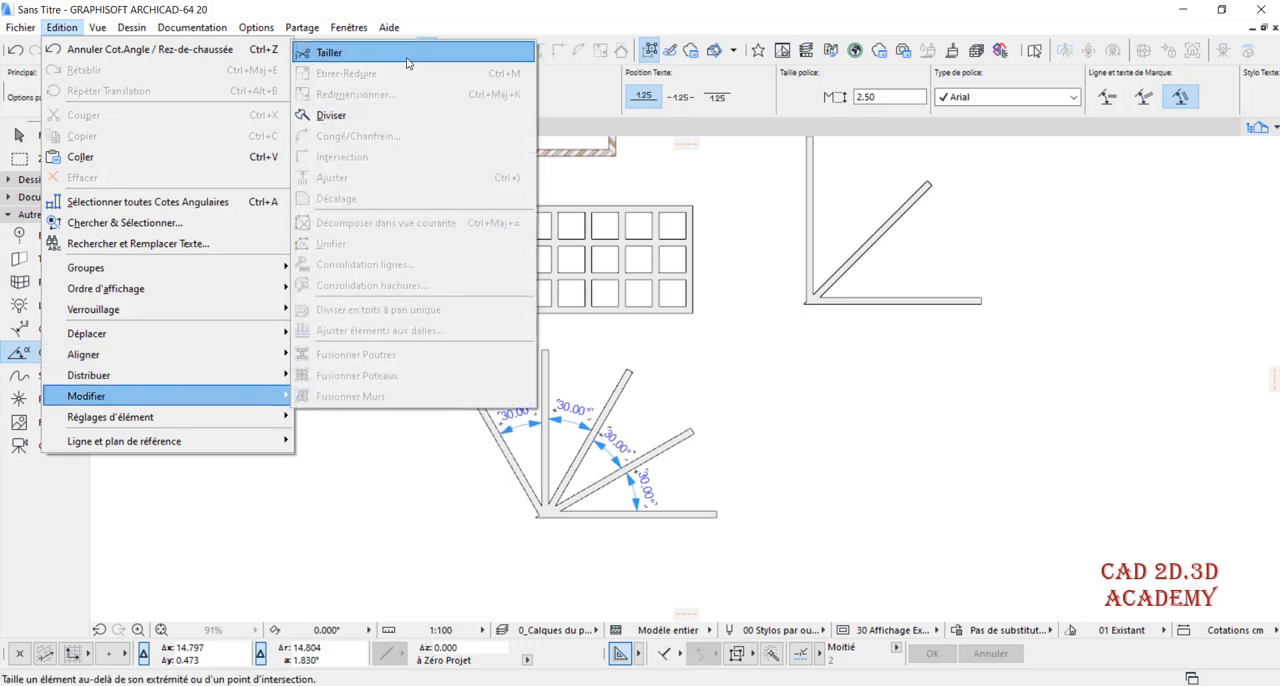
pyautogui.click(780, 420)
pyautogui.scroll(-4, 780, 414)
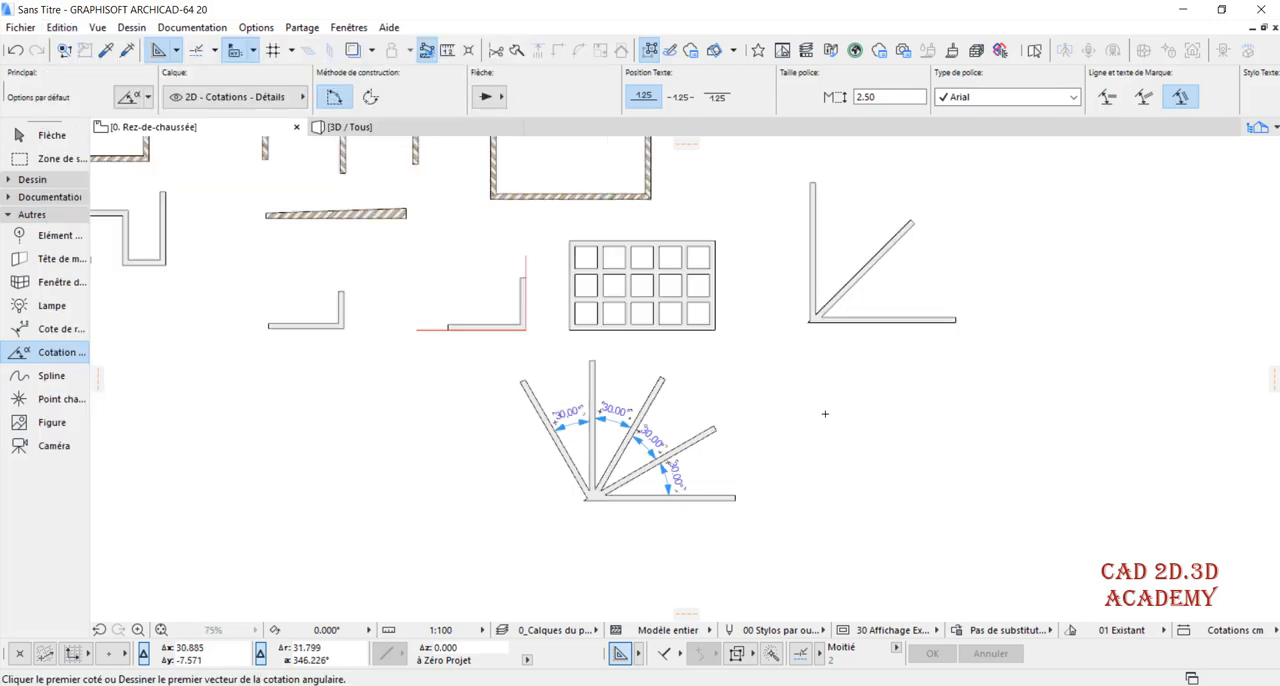
pyautogui.scroll(-1, 778, 388)
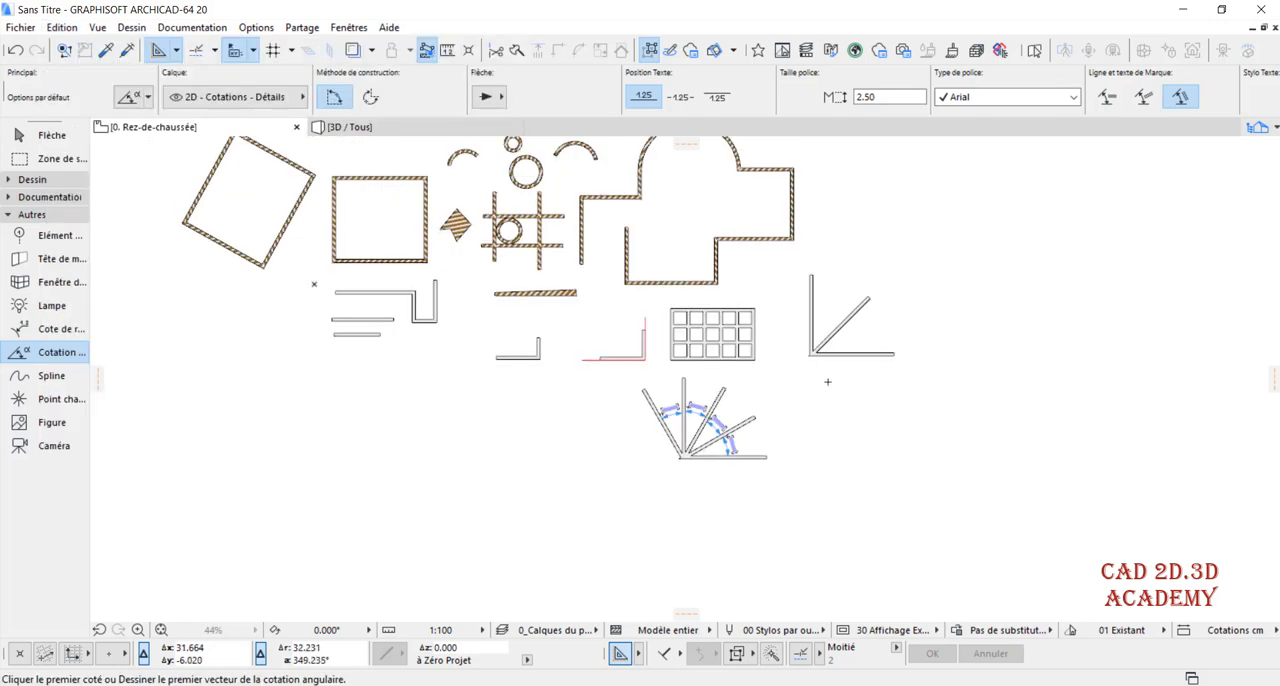
pyautogui.scroll(3, 561, 322)
pyautogui.scroll(-2, 570, 280)
pyautogui.scroll(4, 583, 211)
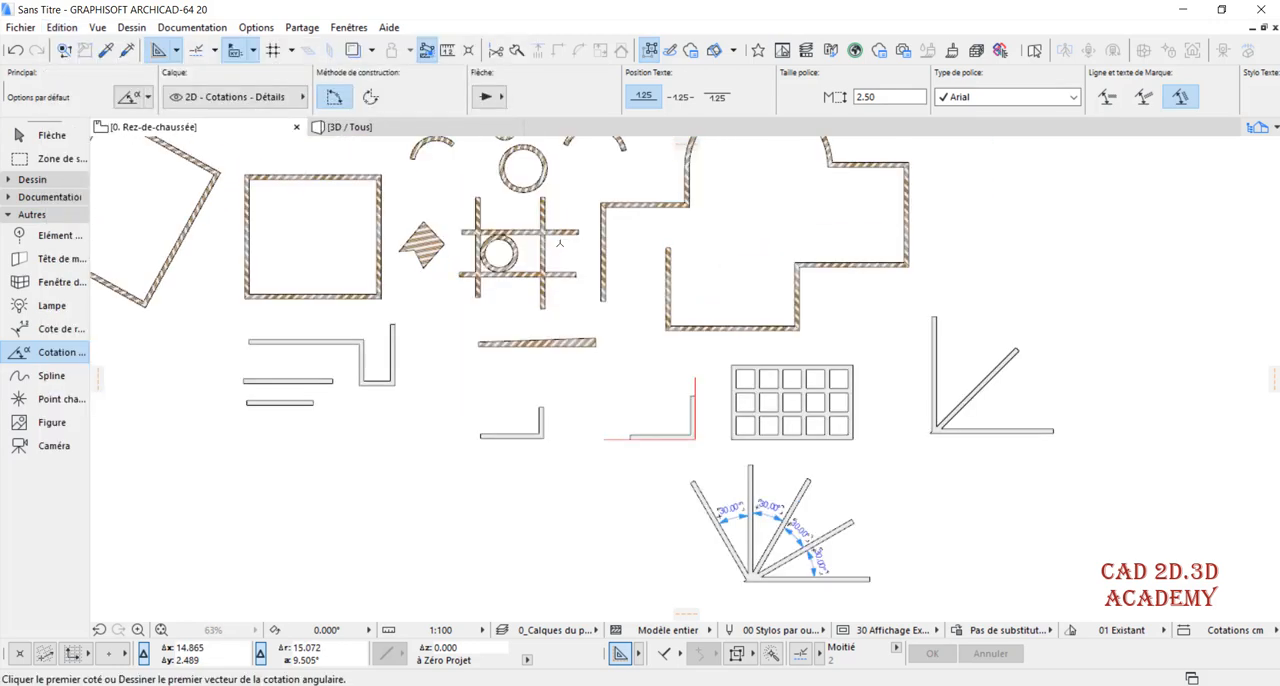
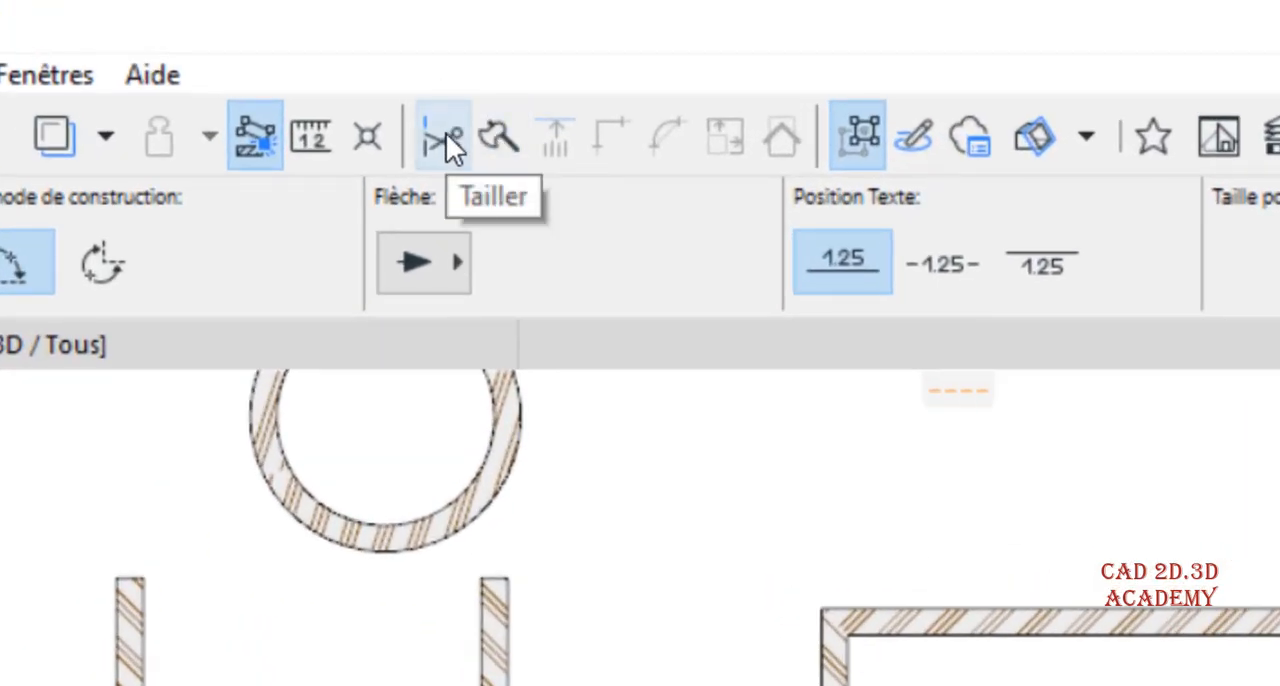
# - Trim away the wall ends projecting above and beside the rectangle formed by the crossing walls around the small circular wall
pyautogui.press('ctrl')
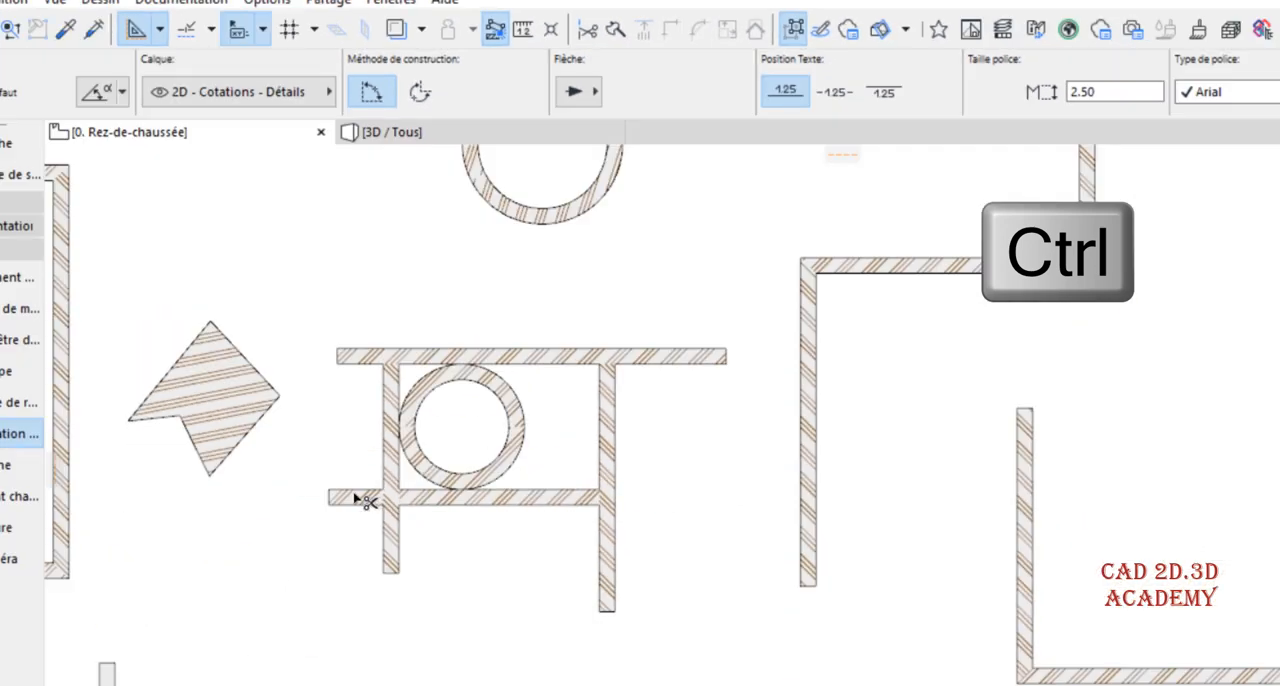
pyautogui.keyDown('ctrl'); pyautogui.click(356, 497); pyautogui.keyUp('ctrl')
pyautogui.keyDown('ctrl'); pyautogui.click(634, 360); pyautogui.keyUp('ctrl')
pyautogui.keyDown('ctrl'); pyautogui.click(362, 358); pyautogui.keyUp('ctrl')
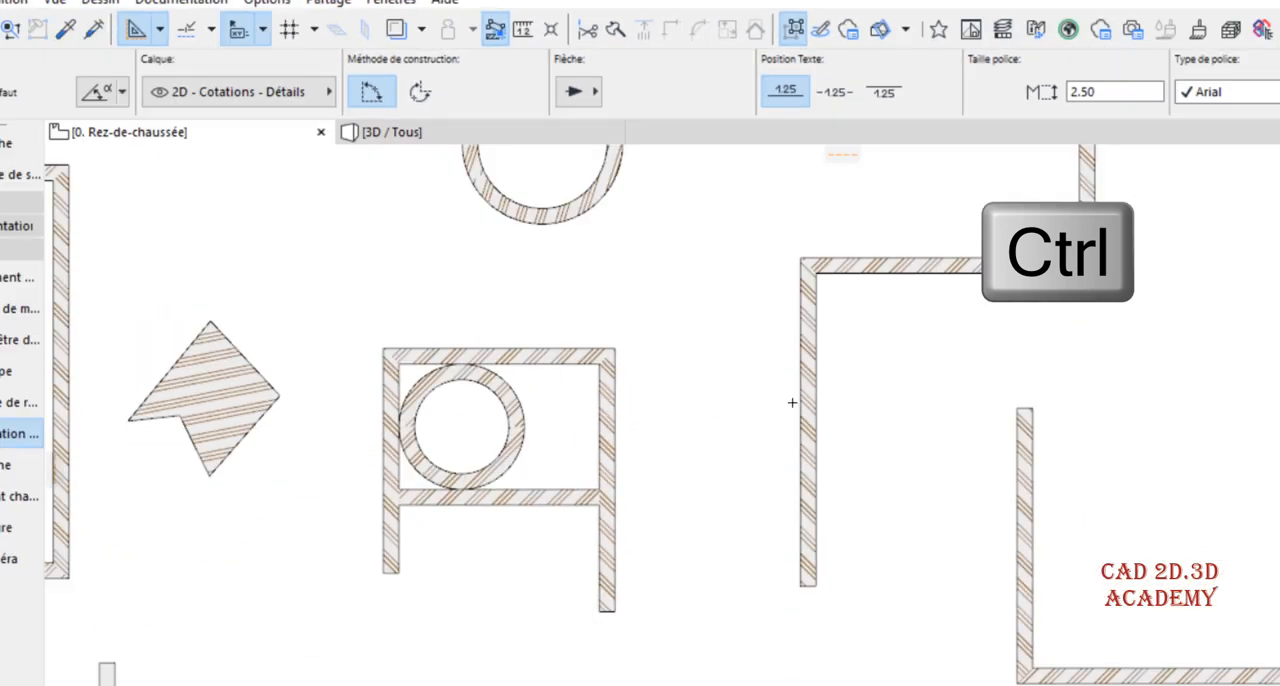
# - Trim four inner wall segments of the wall grid to merge its second and third cells in the upper two rows into one opening
pyautogui.scroll(-3, 792, 402)
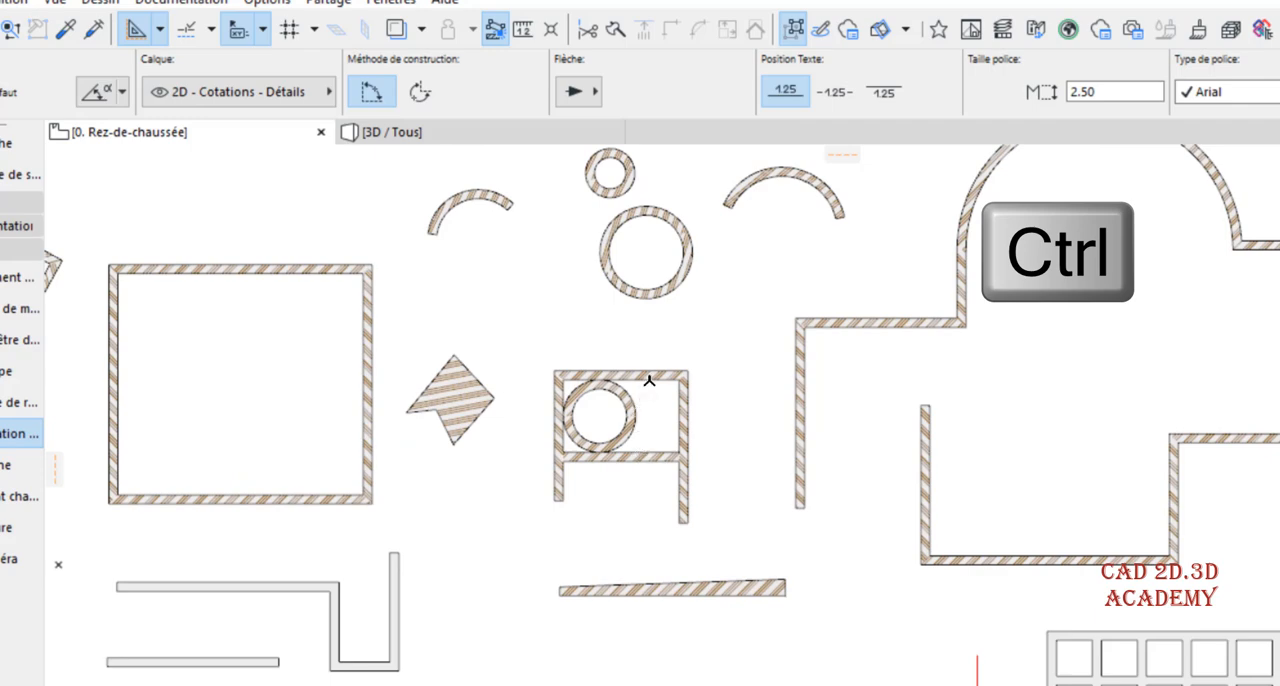
pyautogui.scroll(-5, 656, 361)
pyautogui.scroll(10, 867, 497)
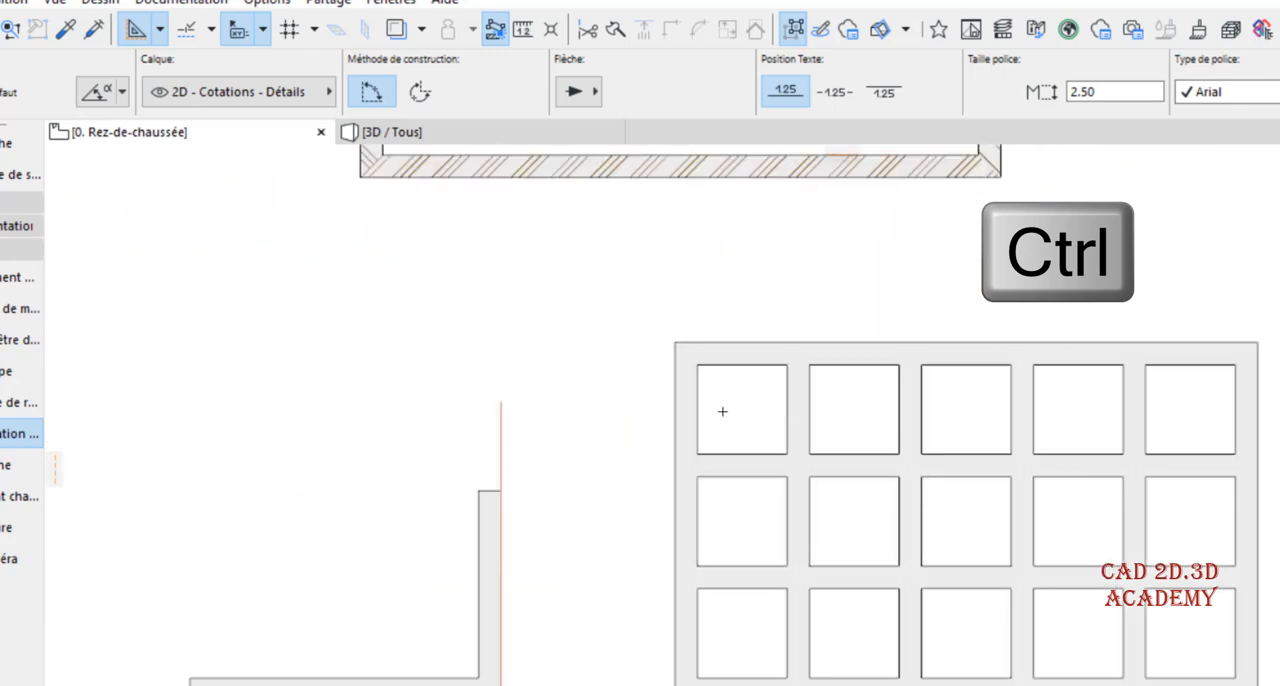
pyautogui.scroll(-3, 722, 411)
pyautogui.scroll(3, 842, 431)
pyautogui.keyDown('ctrl'); pyautogui.click(797, 413); pyautogui.keyUp('ctrl')
pyautogui.keyDown('ctrl'); pyautogui.click(737, 374); pyautogui.keyUp('ctrl')
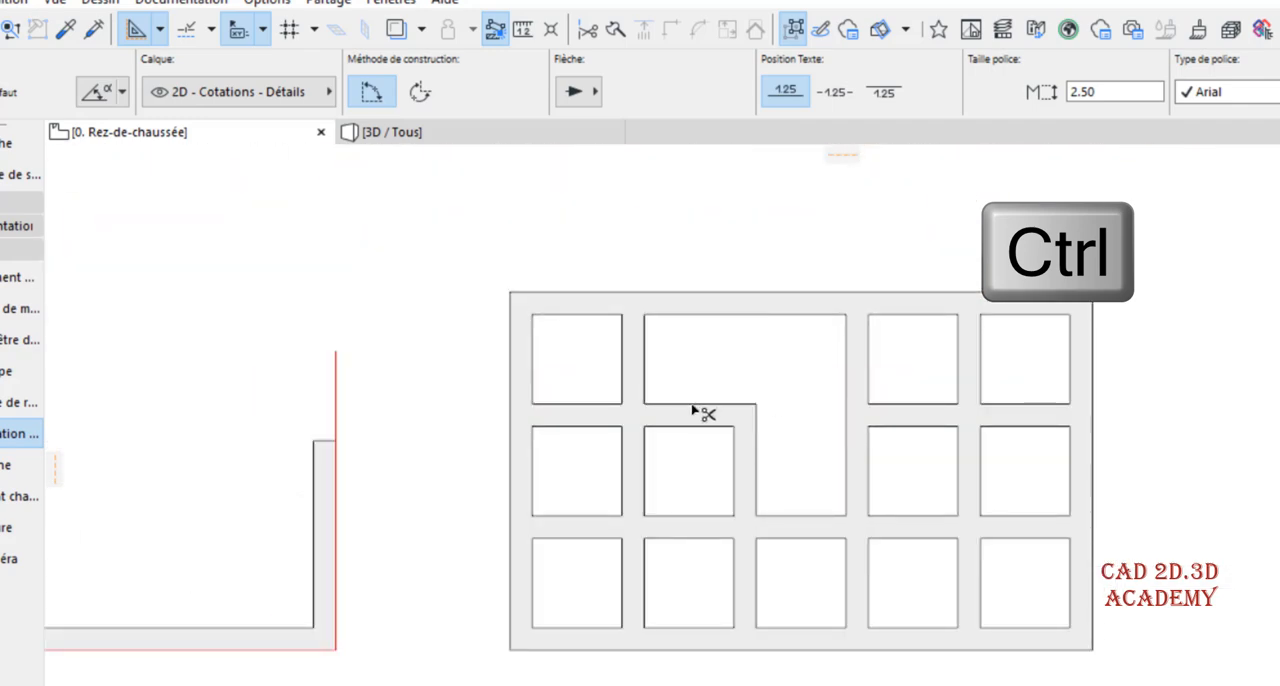
pyautogui.keyDown('ctrl'); pyautogui.click(700, 414); pyautogui.keyUp('ctrl')
pyautogui.keyDown('ctrl'); pyautogui.click(751, 466); pyautogui.keyUp('ctrl')
pyautogui.scroll(-3, 781, 399)
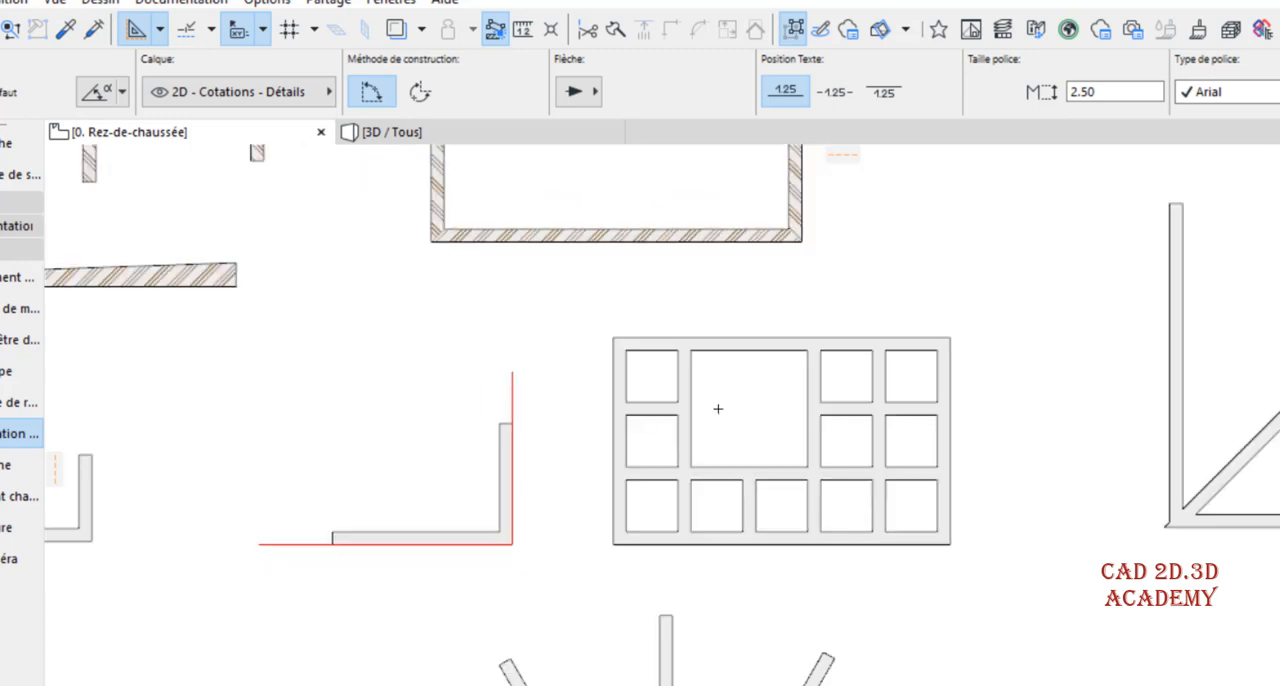
# - Start the Wall tool and draw a vertical wall in the empty area west of the dimensioned wall fan
pyautogui.moveTo(738, 416); pyautogui.dragTo(836, 486, button='middle')
pyautogui.scroll(-2, 750, 486)
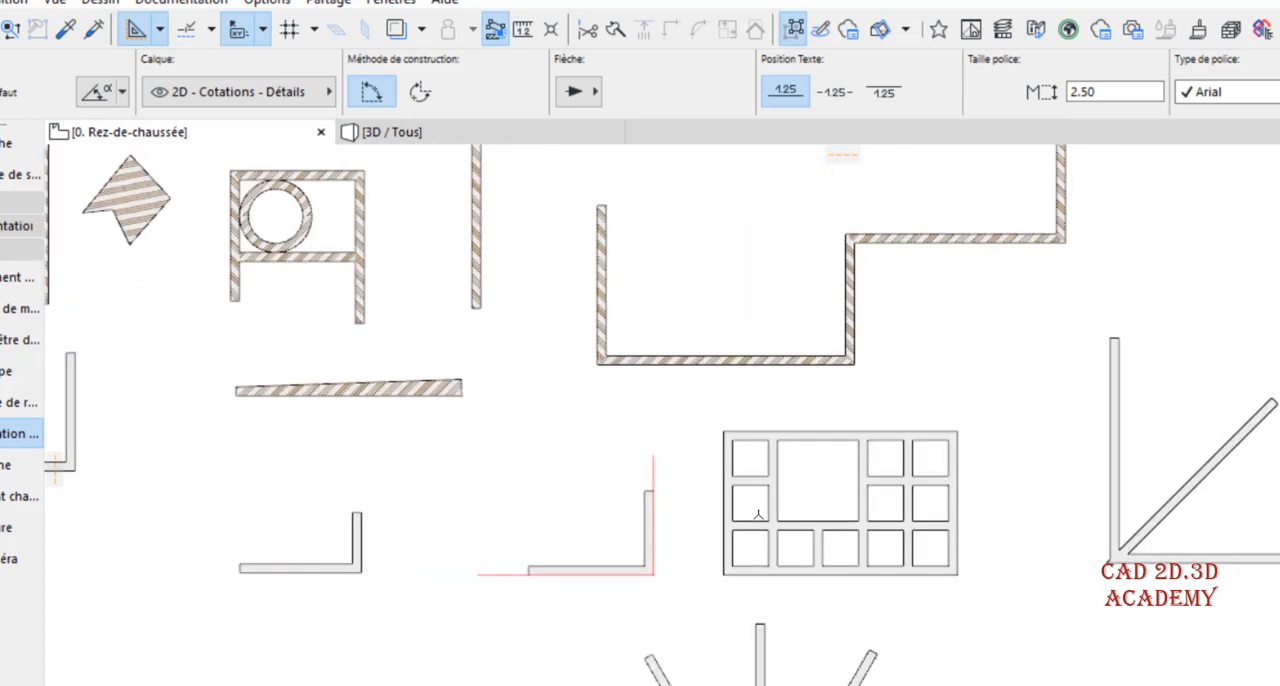
pyautogui.scroll(3, 944, 494)
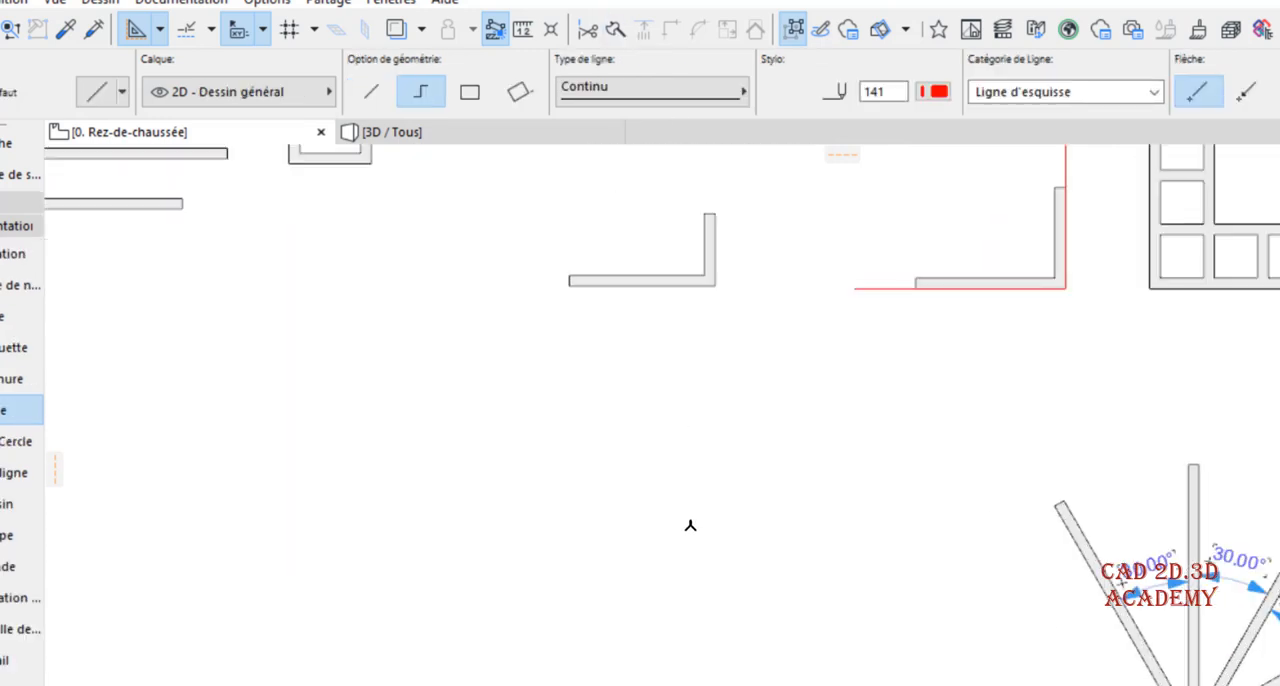
pyautogui.scroll(-1, 690, 525)
pyautogui.moveTo(711, 506); pyautogui.dragTo(740, 314, button='middle')
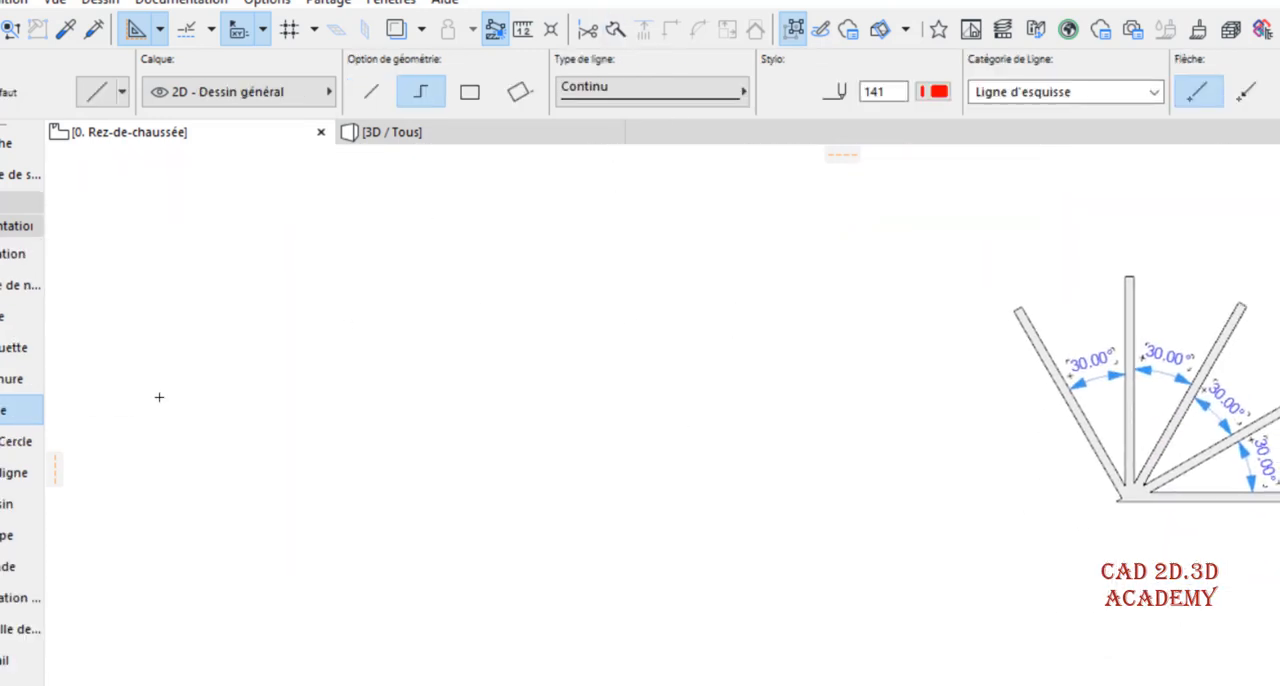
pyautogui.click(20, 202)
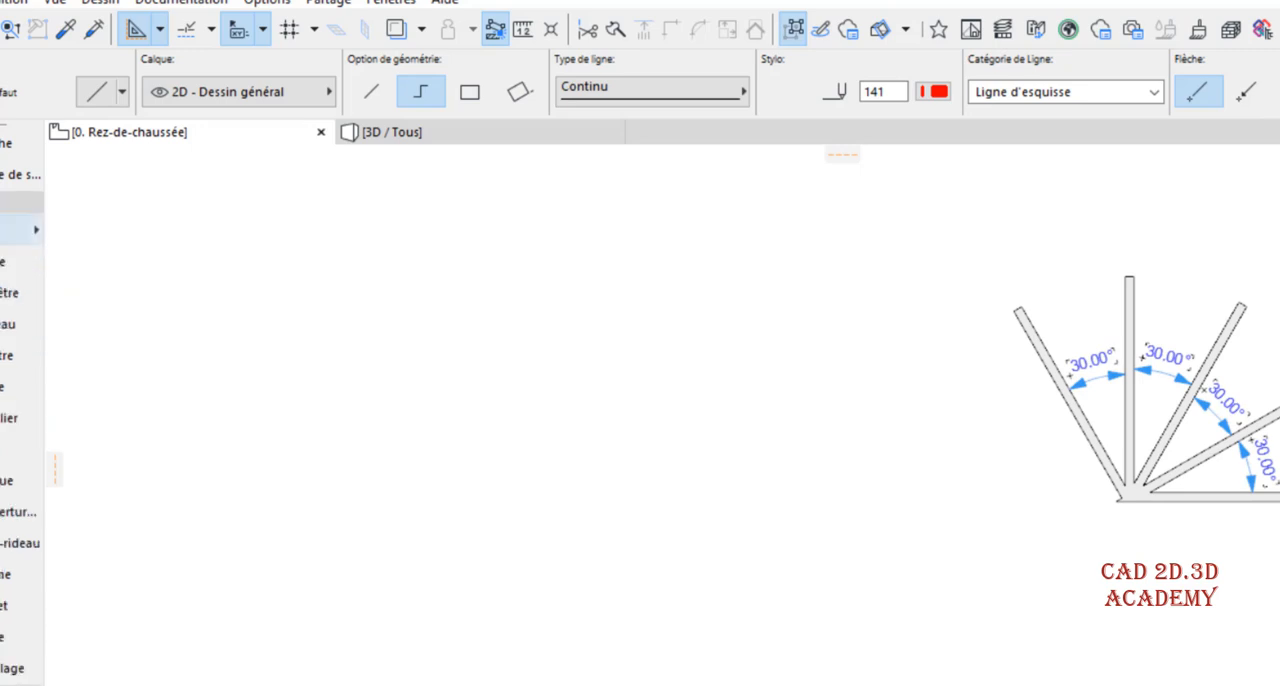
pyautogui.click(20, 230)
pyautogui.click(626, 276)
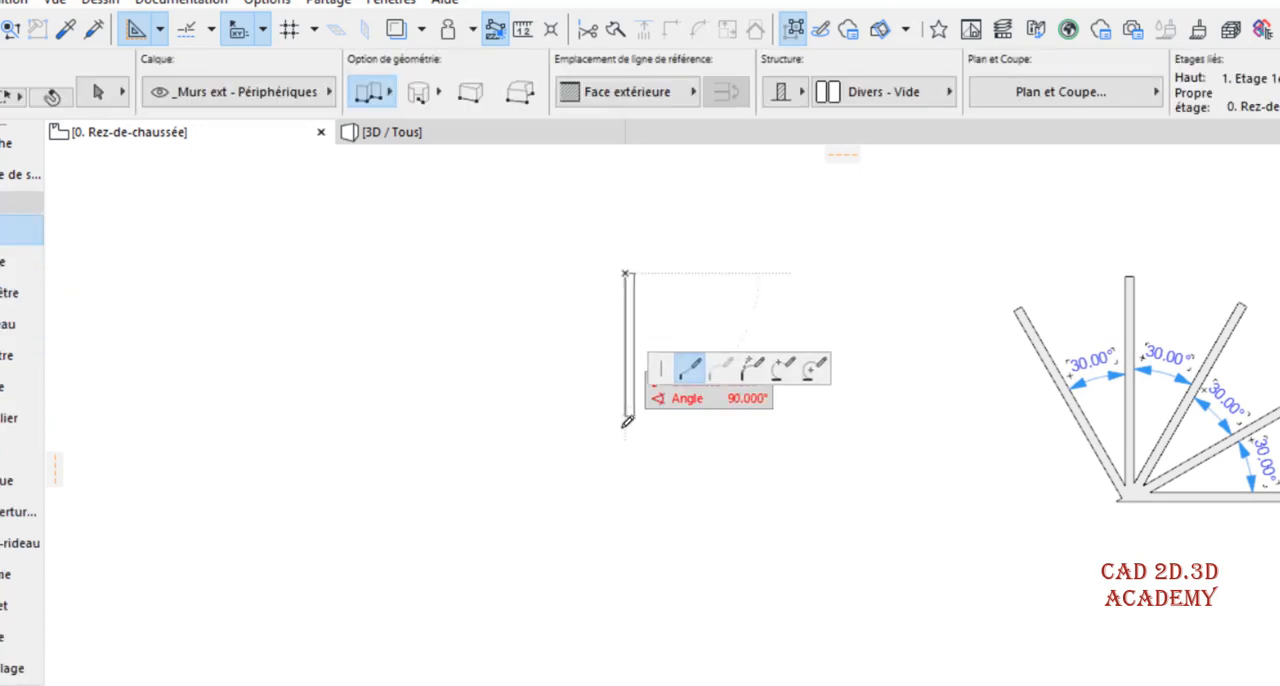
pyautogui.click(627, 508)
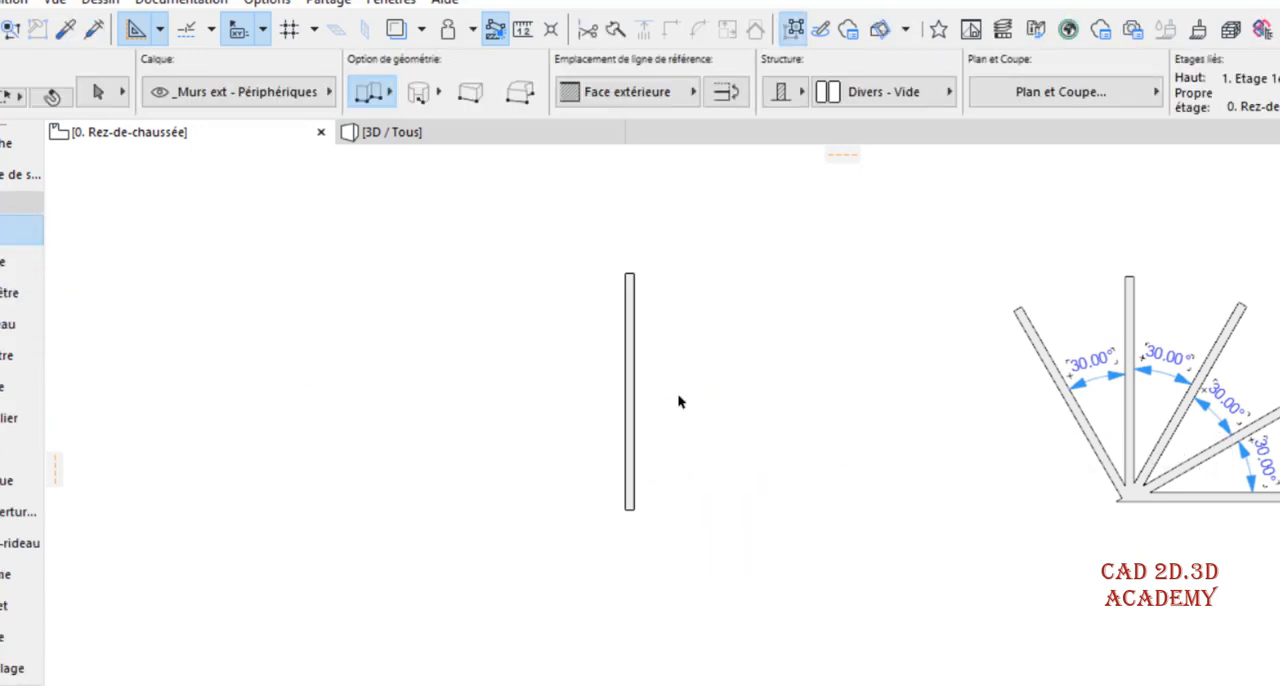
# - Select the new vertical wall and place five parallel copies of it, spaced out horizontally to its left
pyautogui.keyDown('shift'); pyautogui.moveTo(679, 396); pyautogui.dragTo(566, 420); pyautogui.keyUp('shift')
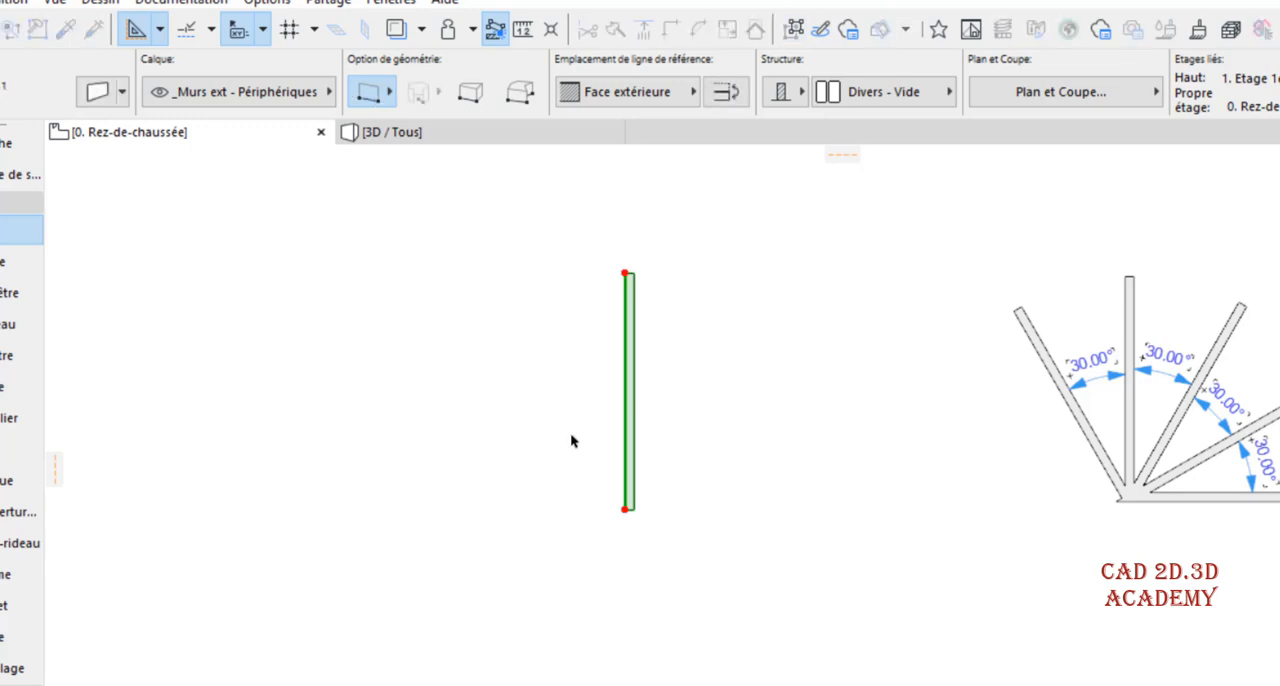
pyautogui.click(633, 393)
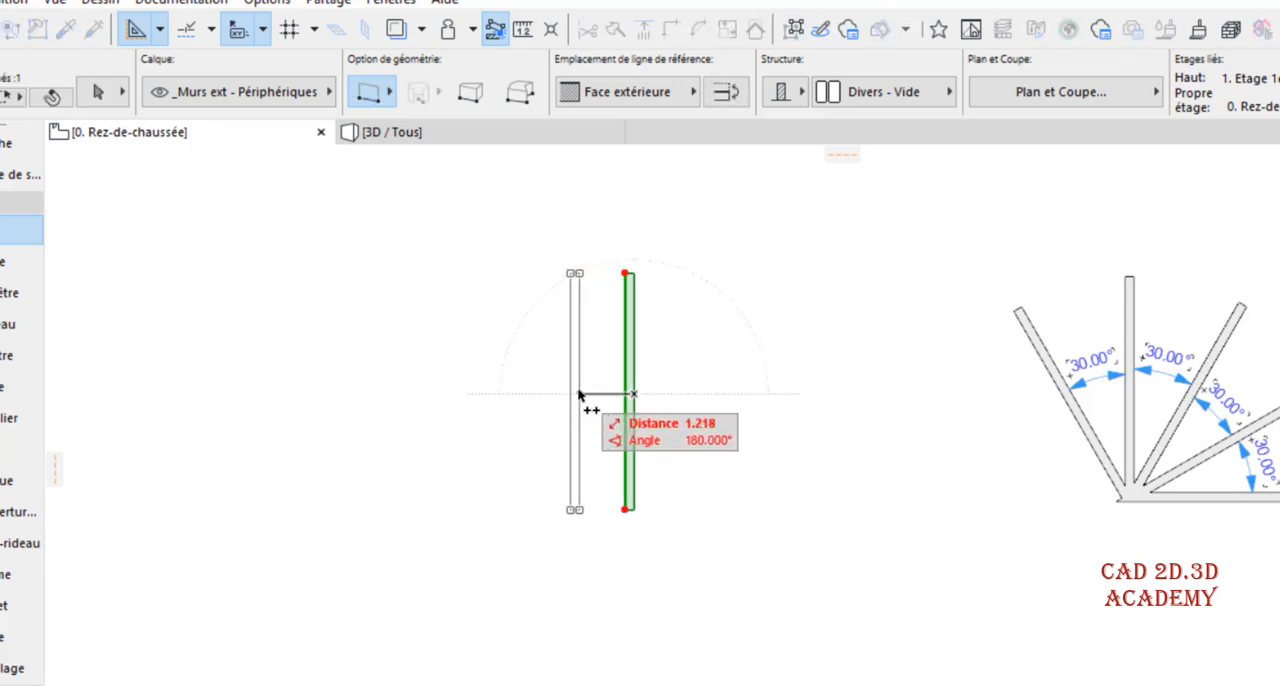
pyautogui.click(578, 394)
pyautogui.click(507, 394)
pyautogui.click(443, 394)
pyautogui.click(385, 394)
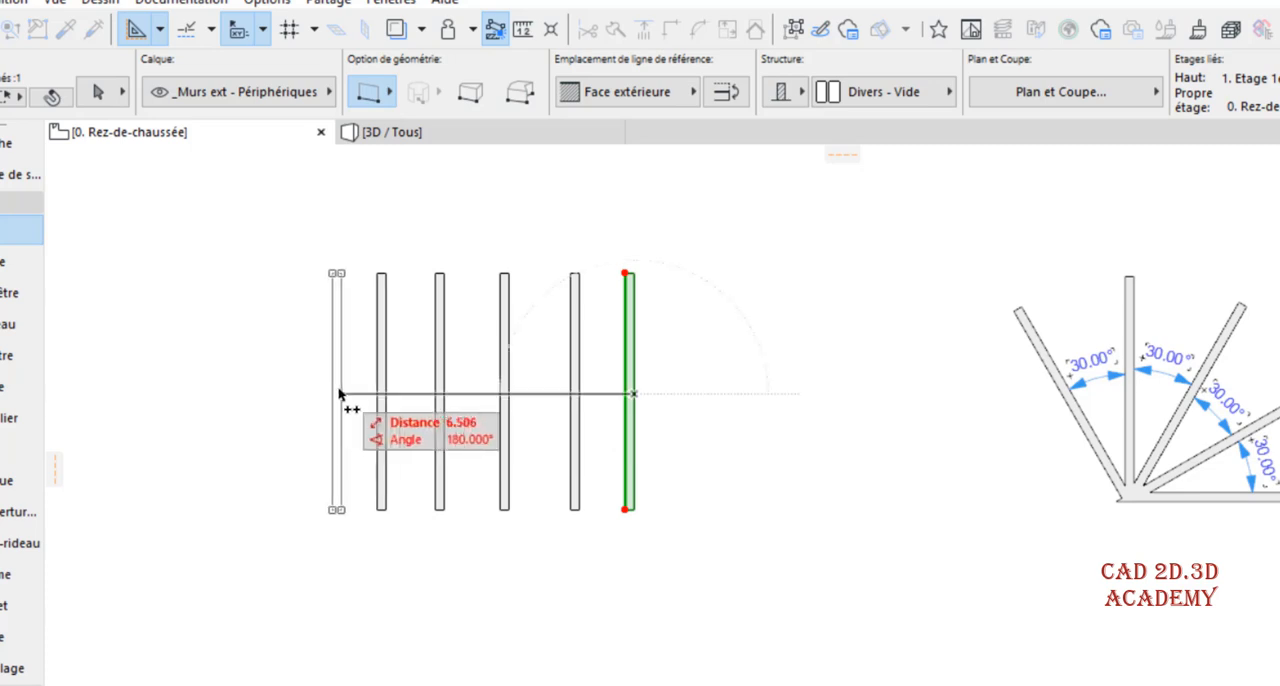
pyautogui.click(310, 394)
# - Draw a horizontal wall about 10.5 m long crossing the upper part of all six vertical walls
pyautogui.scroll(-3, 343, 300)
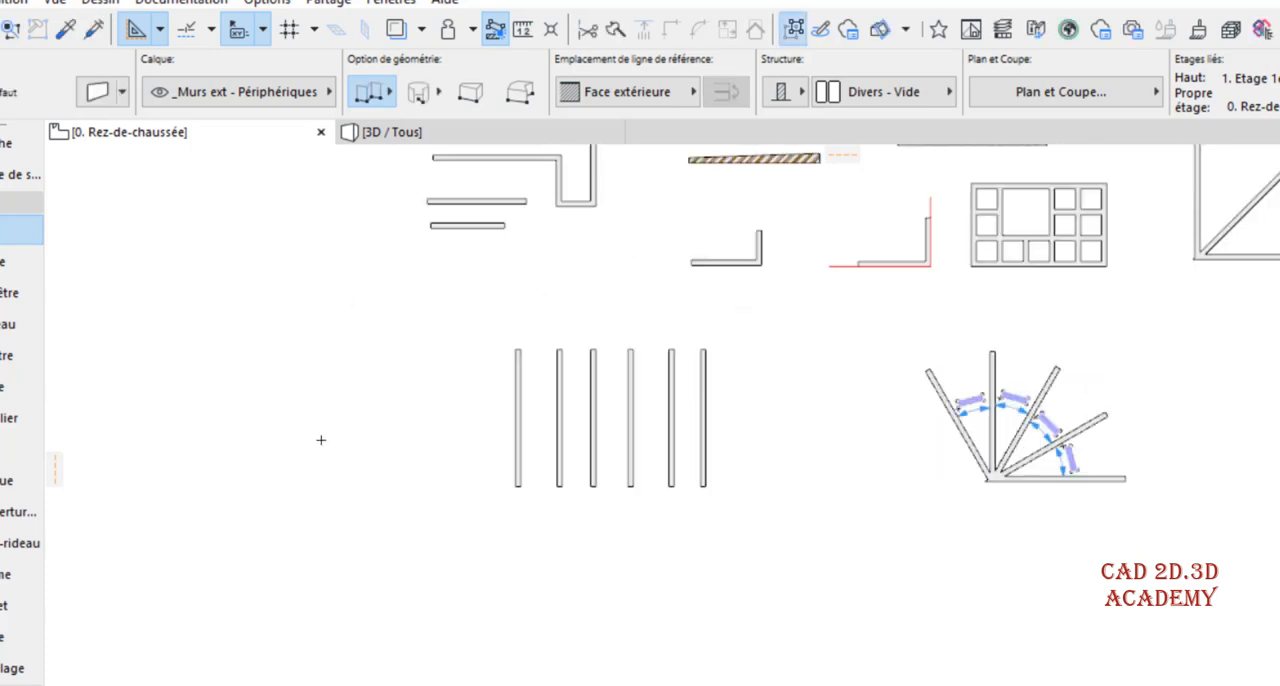
pyautogui.scroll(2, 765, 432)
pyautogui.click(737, 356)
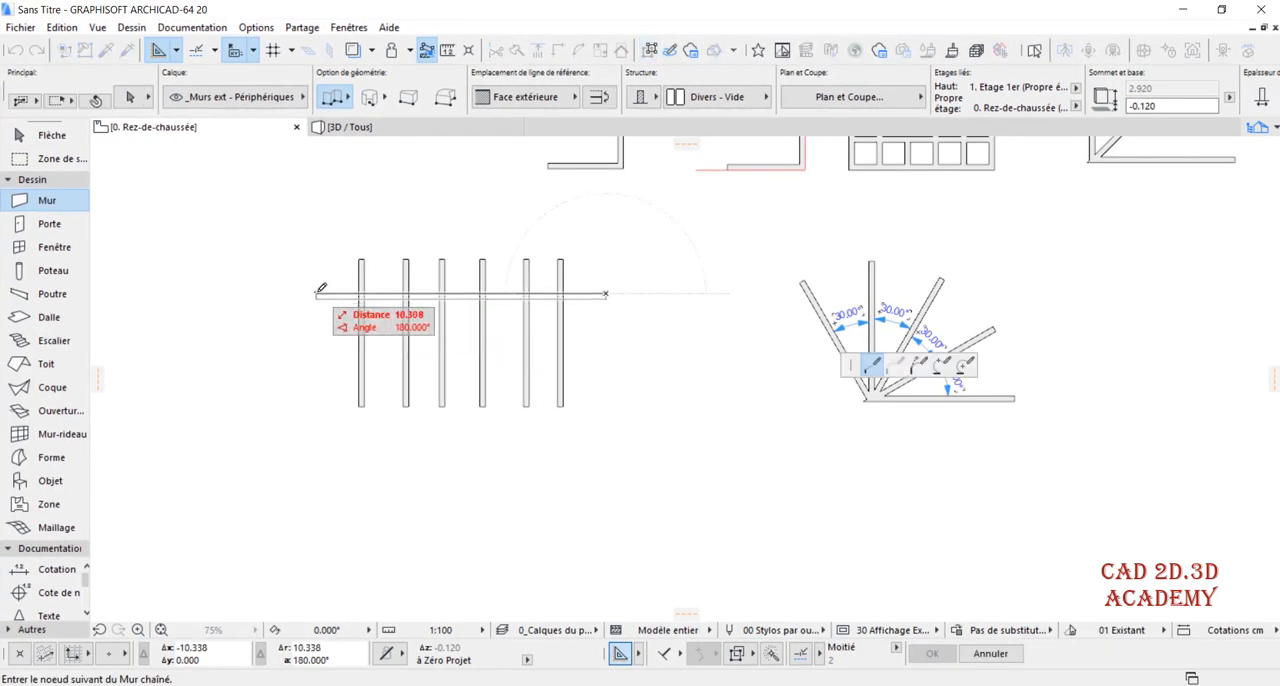
pyautogui.doubleClick(320, 295)
pyautogui.click(320, 297)
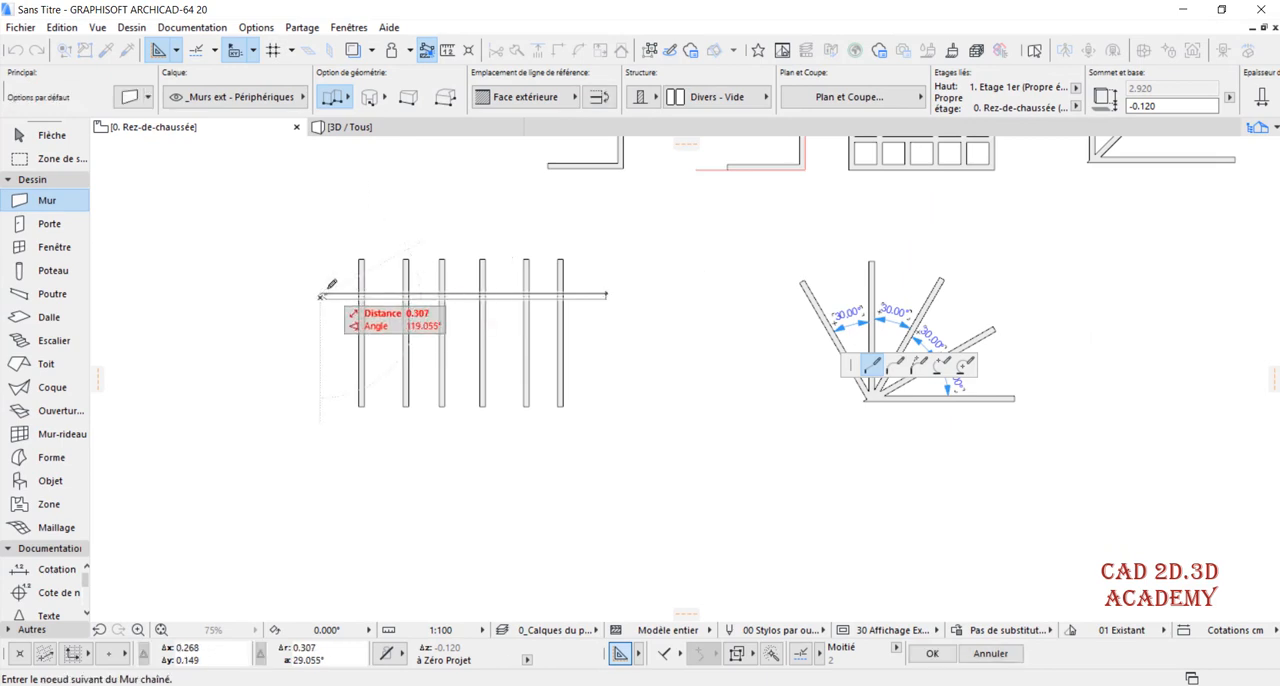
pyautogui.press('BackSpace')
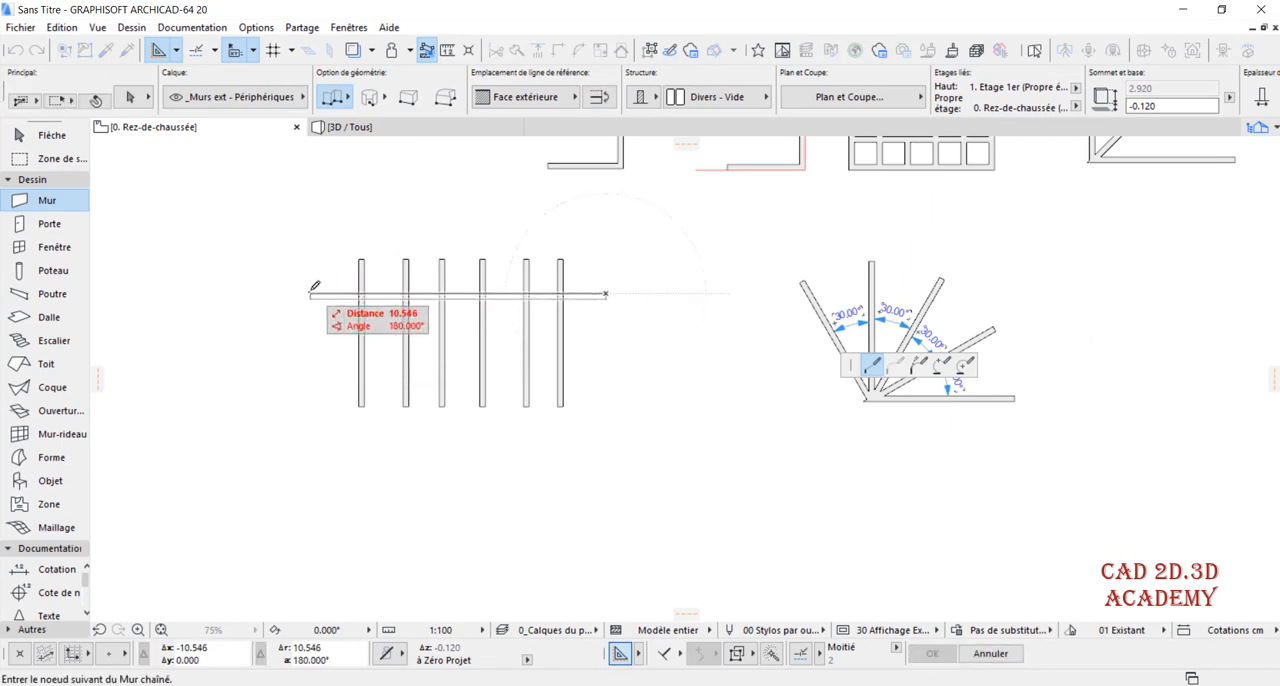
pyautogui.doubleClick(312, 293)
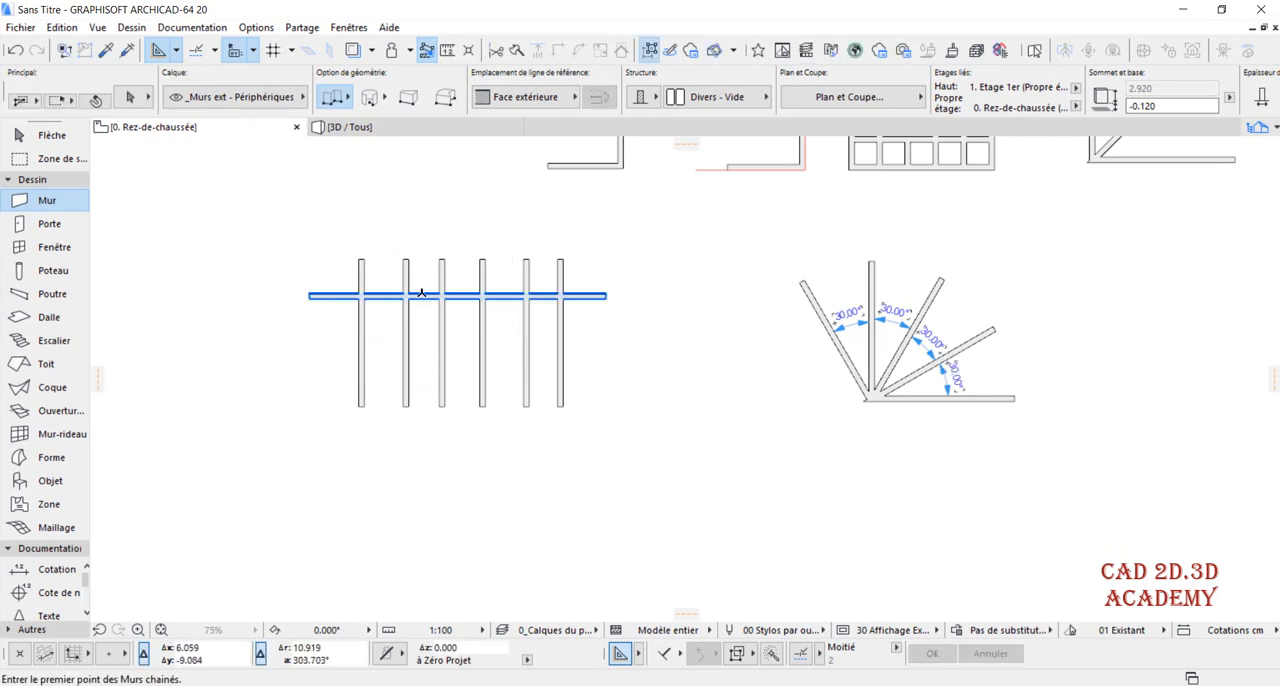
# - Split the six vertical walls along the horizontal wall and delete the portions above it
pyautogui.scroll(2, 385, 287)
pyautogui.scroll(-4, 399, 362)
pyautogui.scroll(3, 402, 294)
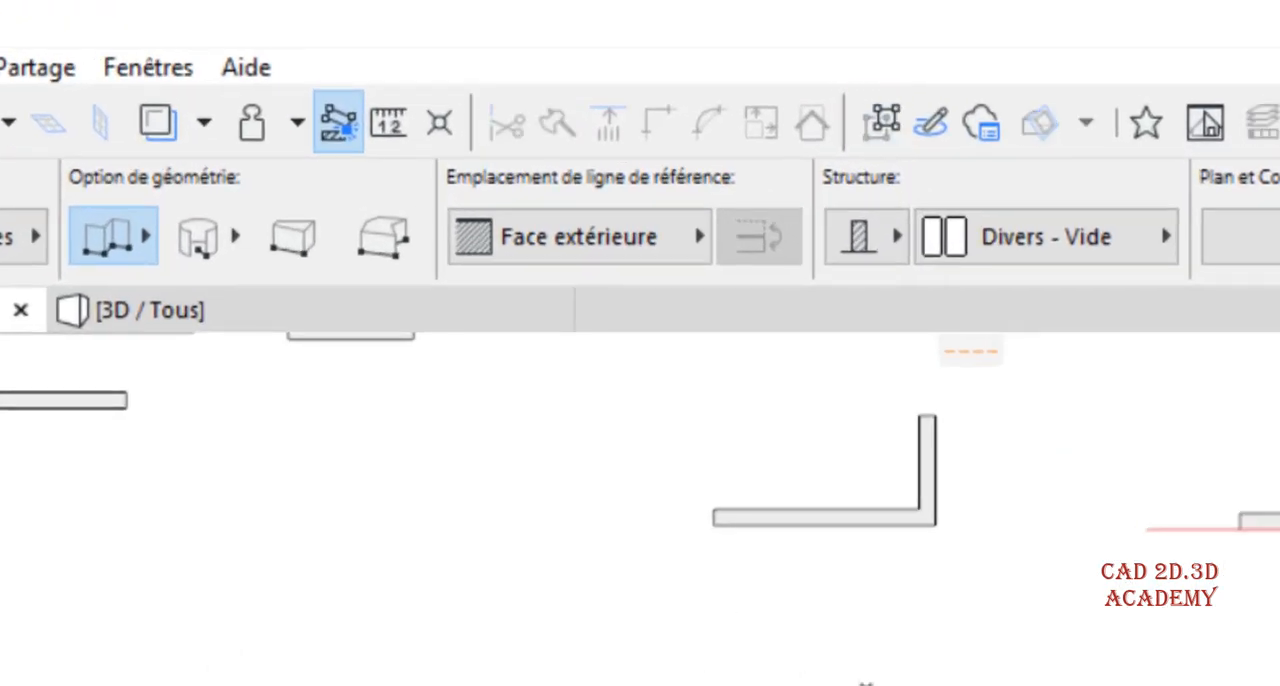
pyautogui.keyDown('shift'); pyautogui.click(866, 685); pyautogui.keyUp('shift')
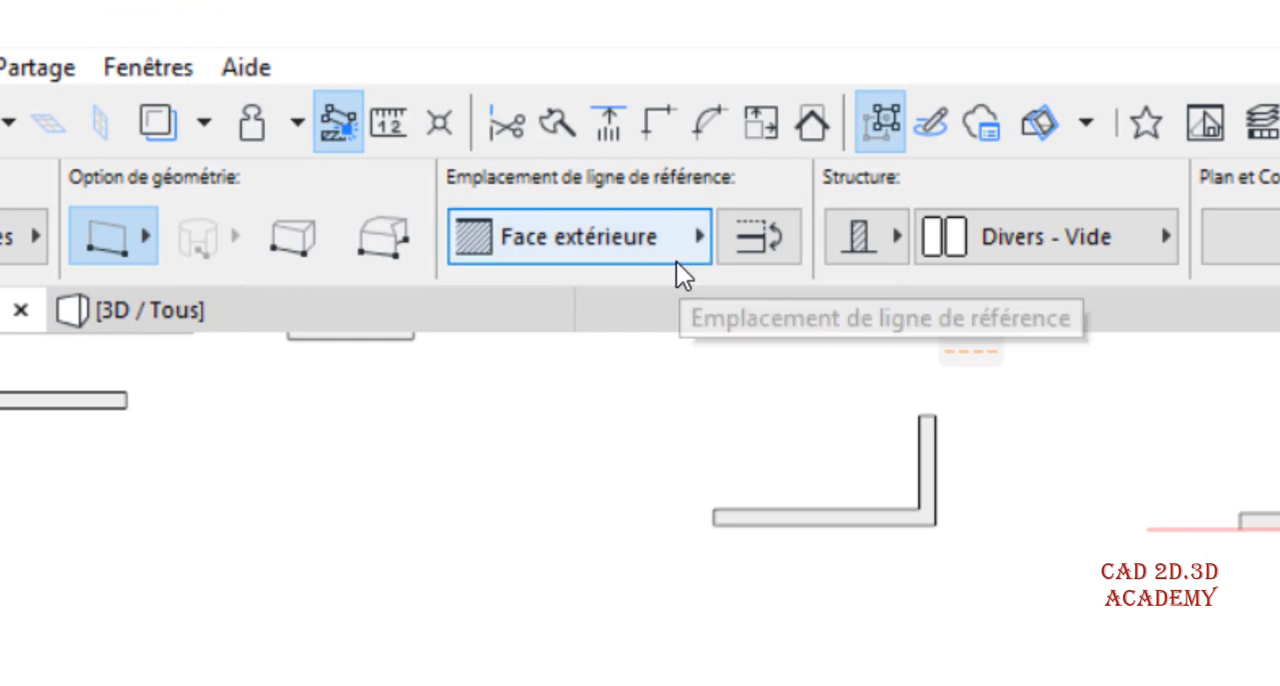
pyautogui.click(564, 145)
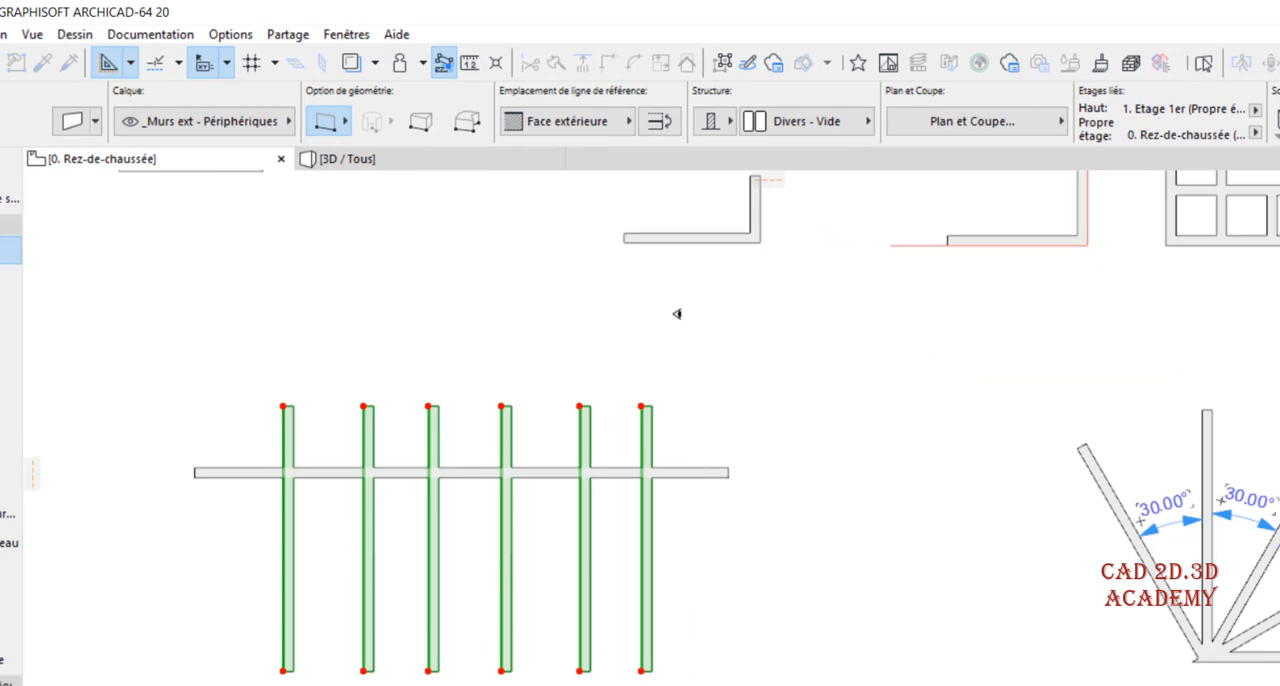
pyautogui.click(576, 376)
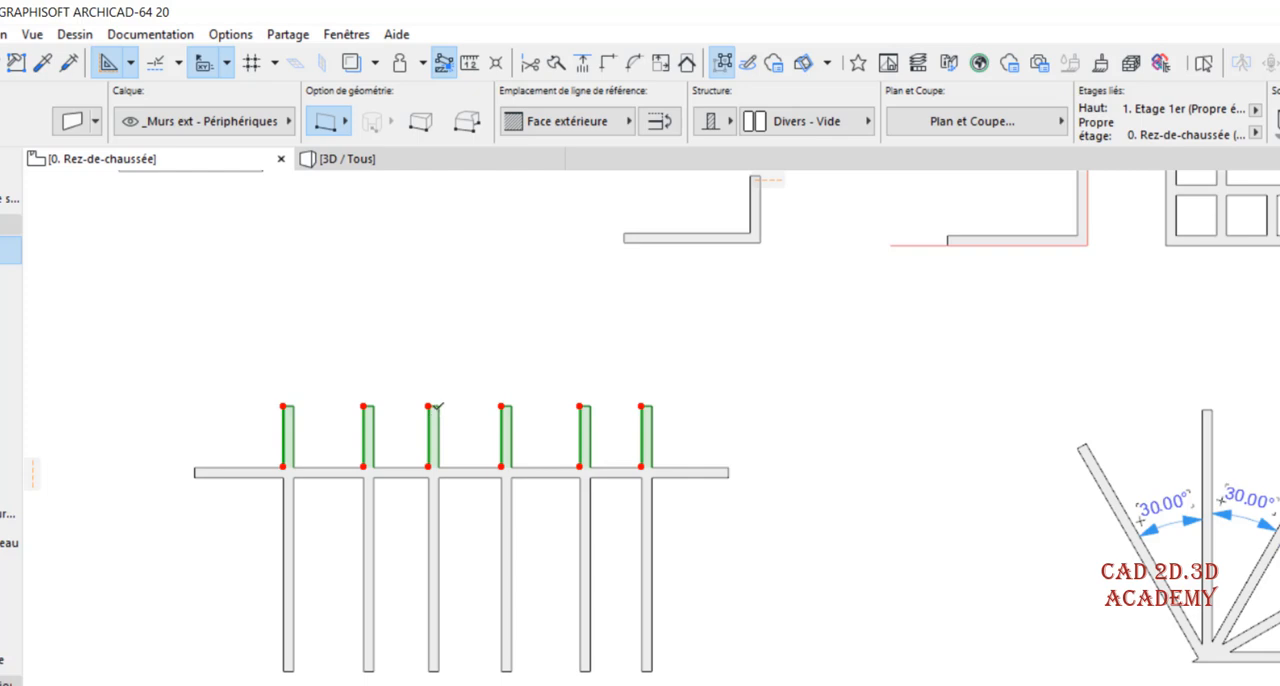
pyautogui.press('Delete')
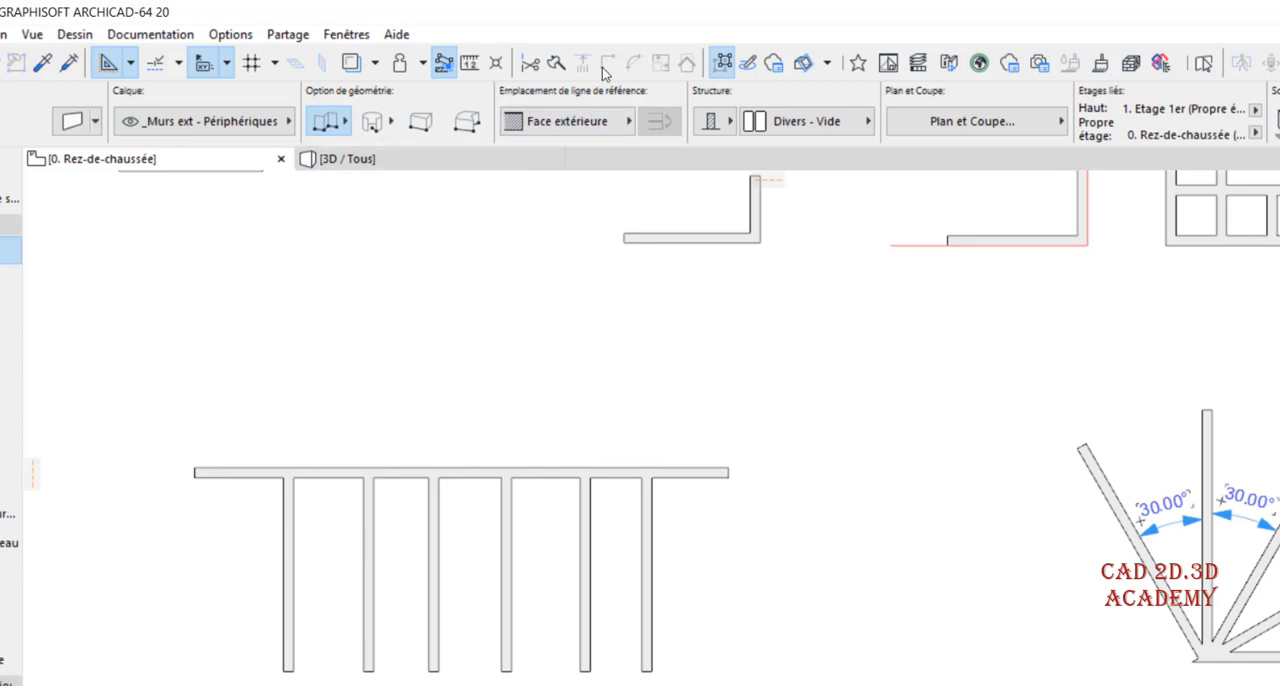
# - Draw an arc with a radius of about 8.5 m that spans above the horizontal wall and extends past both its ends
pyautogui.scroll(-2, 648, 457)
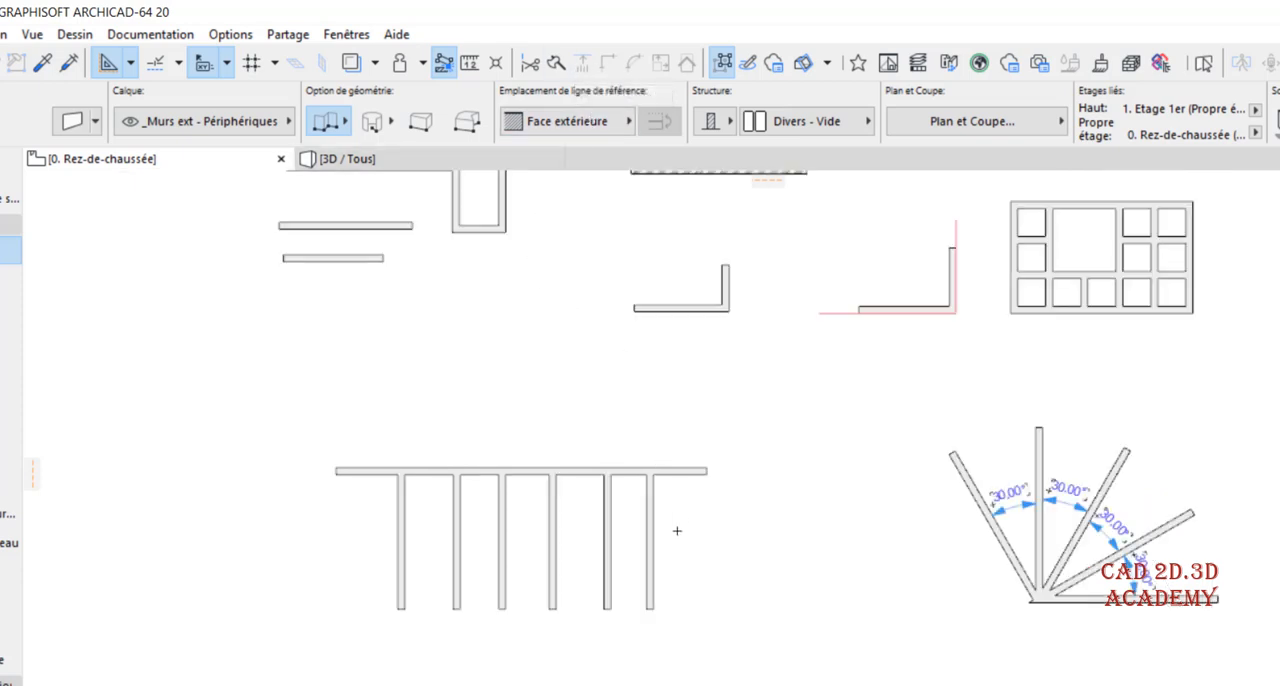
pyautogui.scroll(2, 677, 529)
pyautogui.scroll(2, 533, 448)
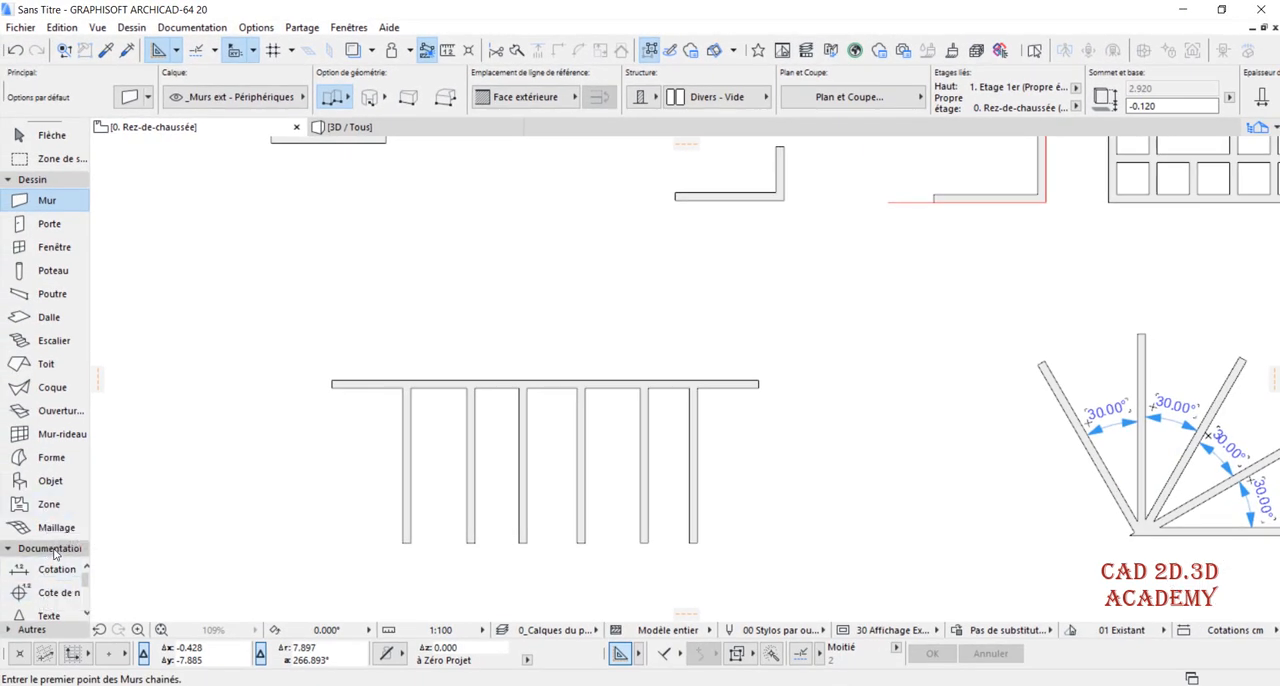
pyautogui.click(32, 179)
pyautogui.click(59, 358)
pyautogui.click(499, 536)
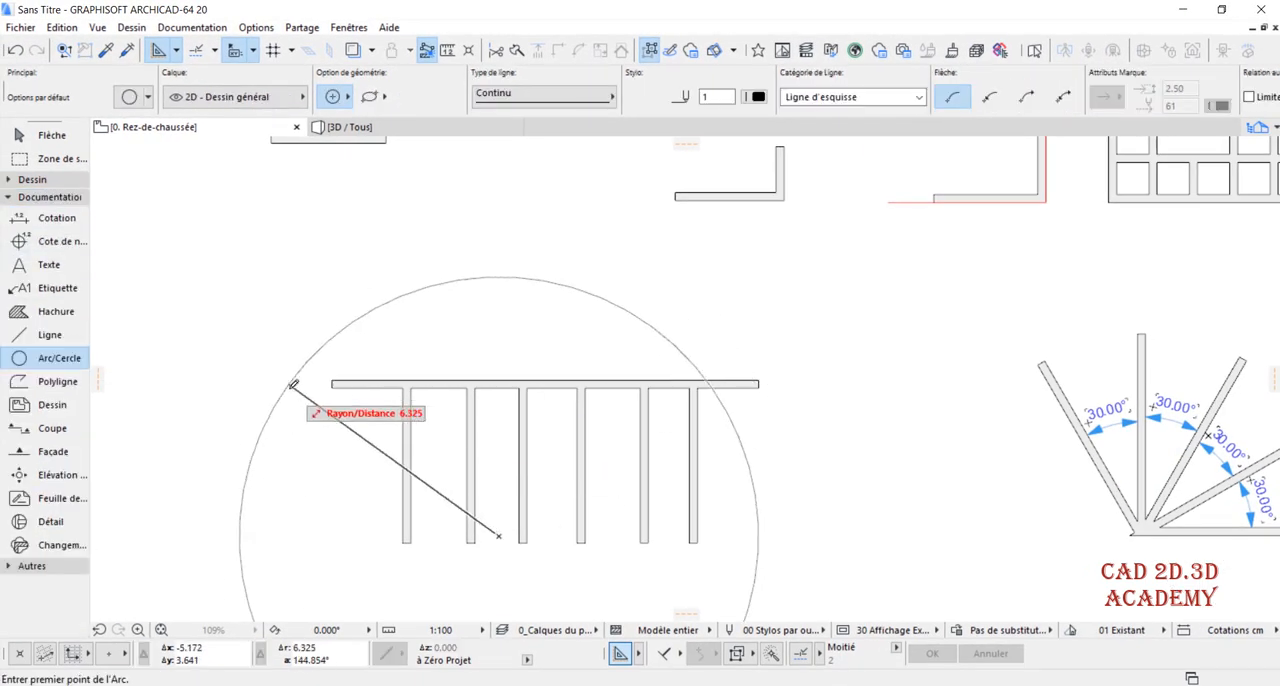
pyautogui.click(191, 382)
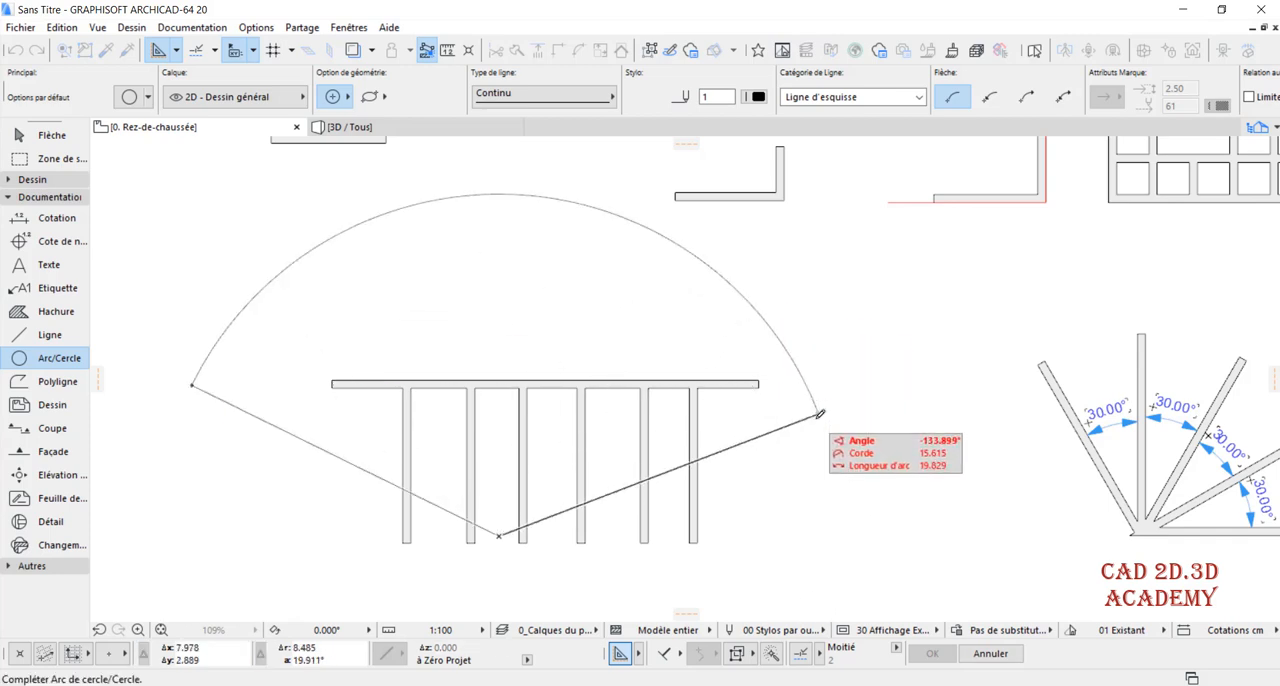
pyautogui.click(863, 431)
# - Select the six vertical walls and extend them up to the arc with the Adjust command
pyautogui.scroll(-2, 569, 405)
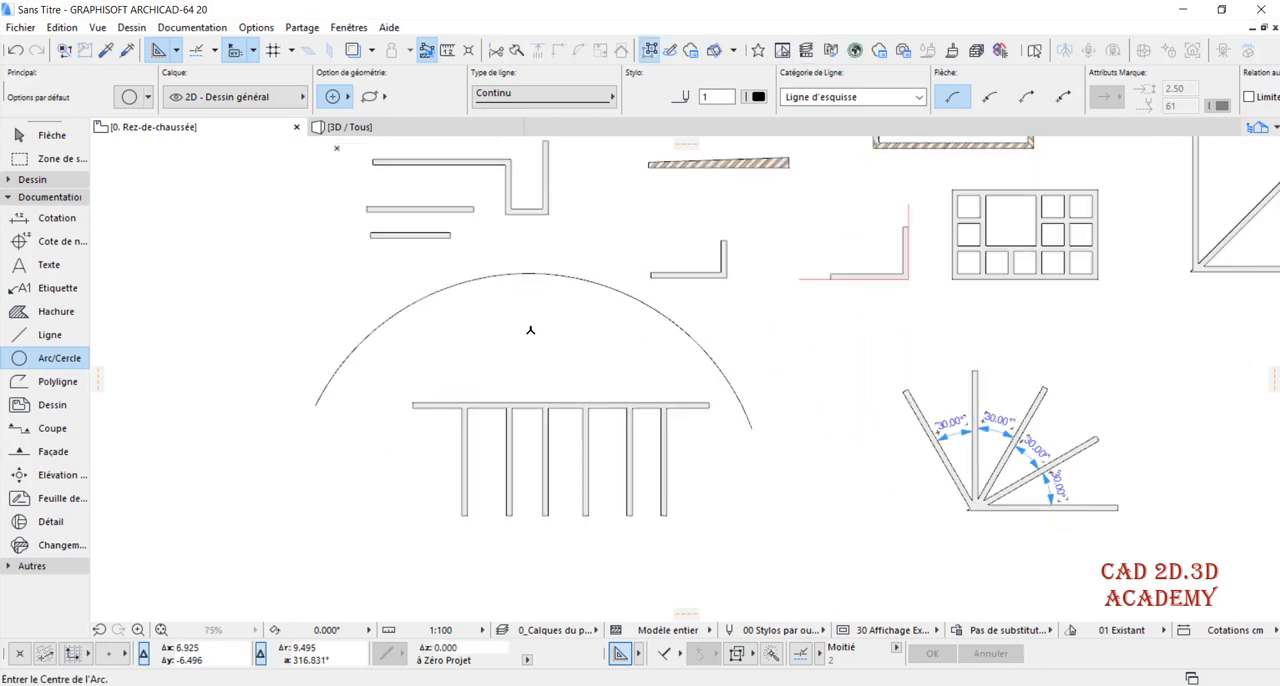
pyautogui.scroll(1, 571, 362)
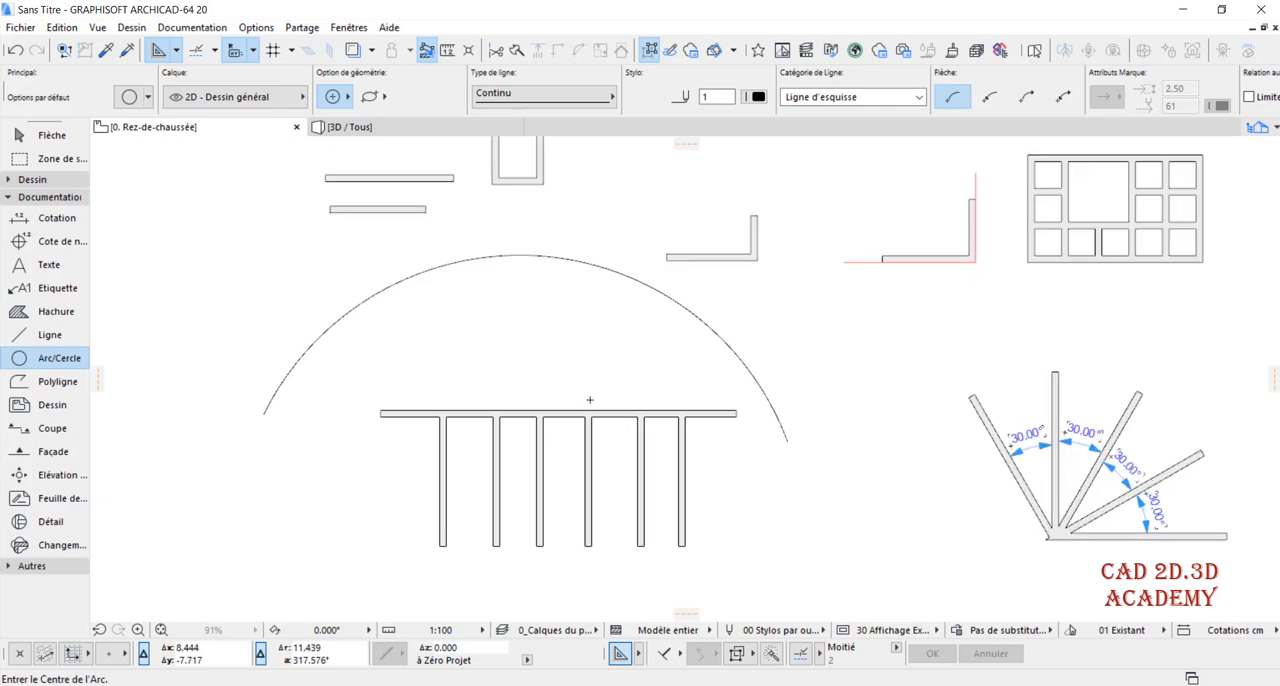
pyautogui.keyDown('shift'); pyautogui.moveTo(729, 467); pyautogui.dragTo(420, 507); pyautogui.keyUp('shift')
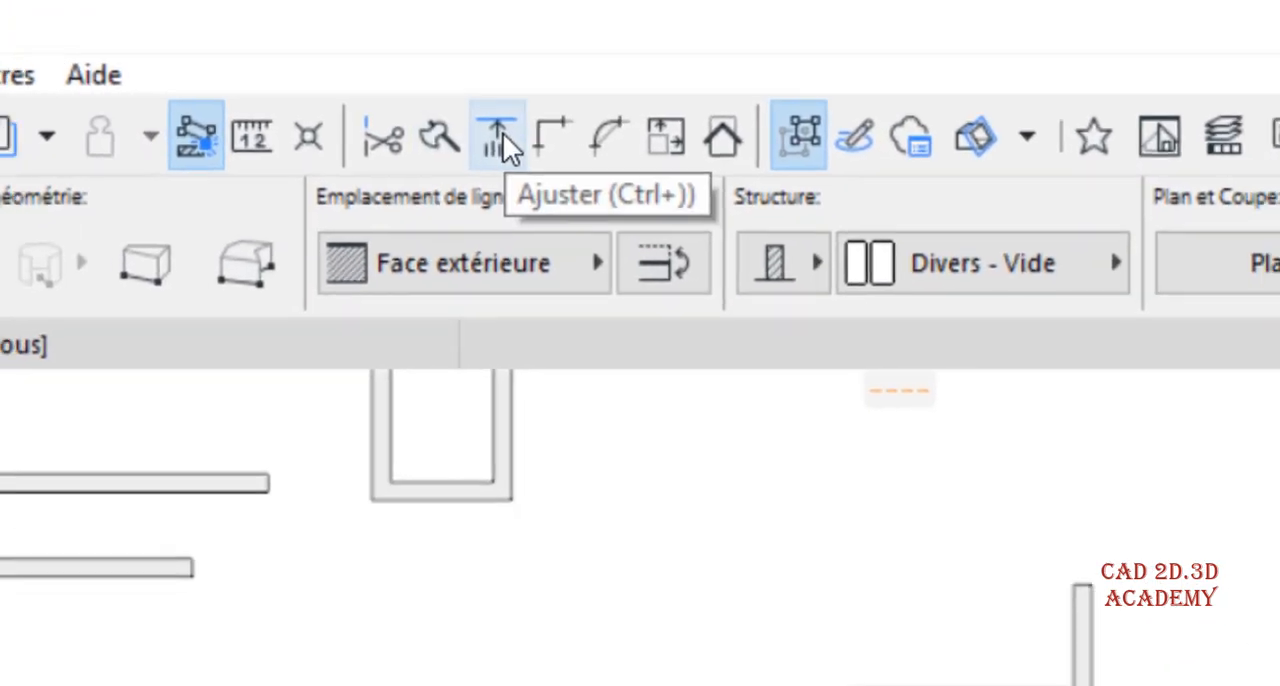
pyautogui.click(496, 145)
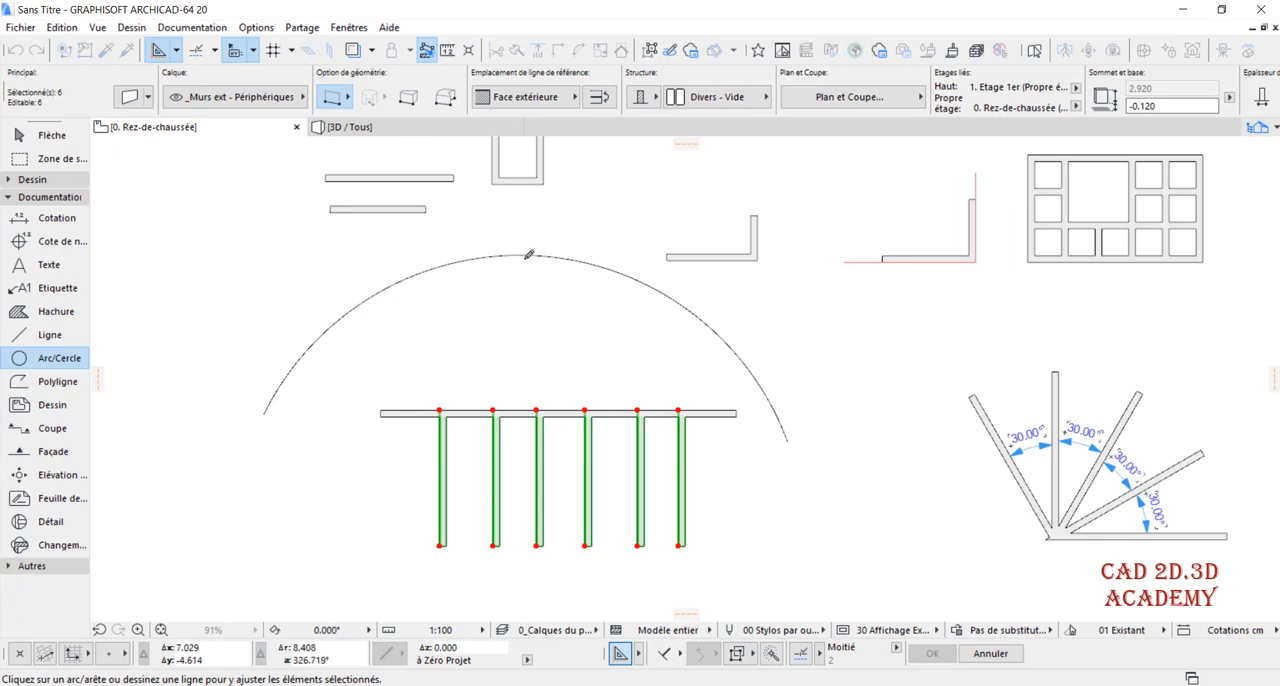
pyautogui.click(530, 252)
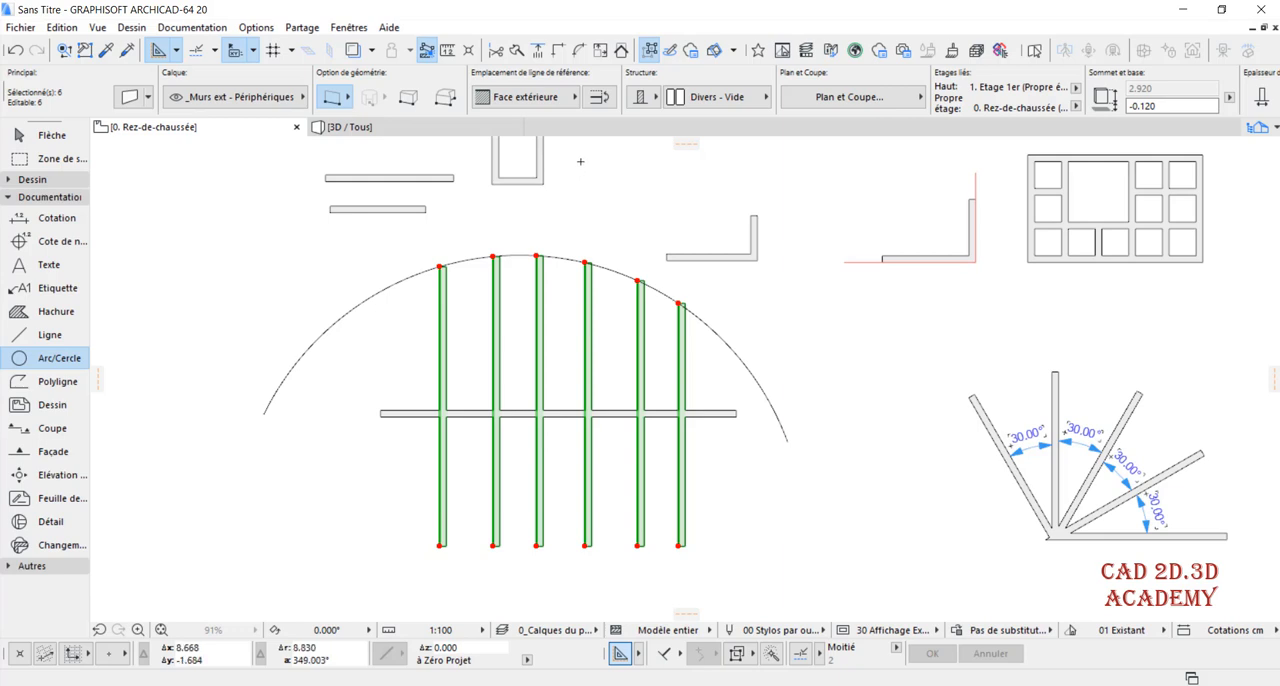
# - Adjust the six vertical walls to the horizontal wall so that their portions below it are removed
pyautogui.press('Escape')
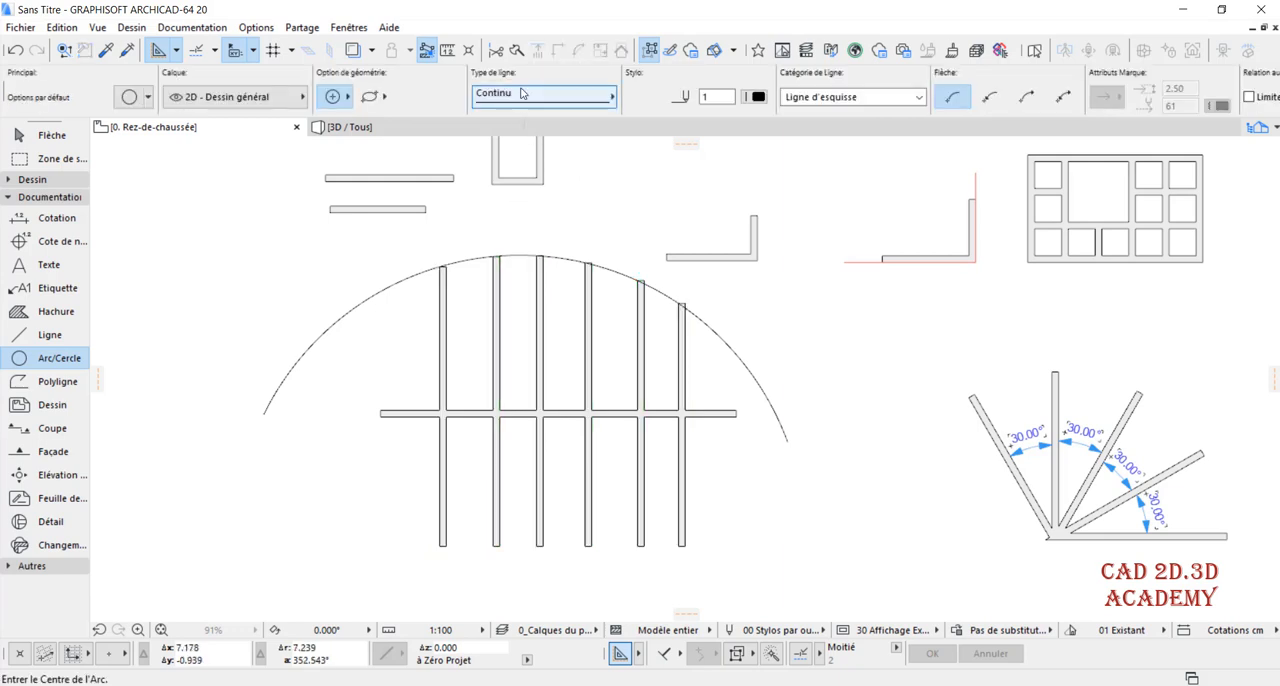
pyautogui.keyDown('shift'); pyautogui.moveTo(713, 452); pyautogui.dragTo(384, 542); pyautogui.keyUp('shift')
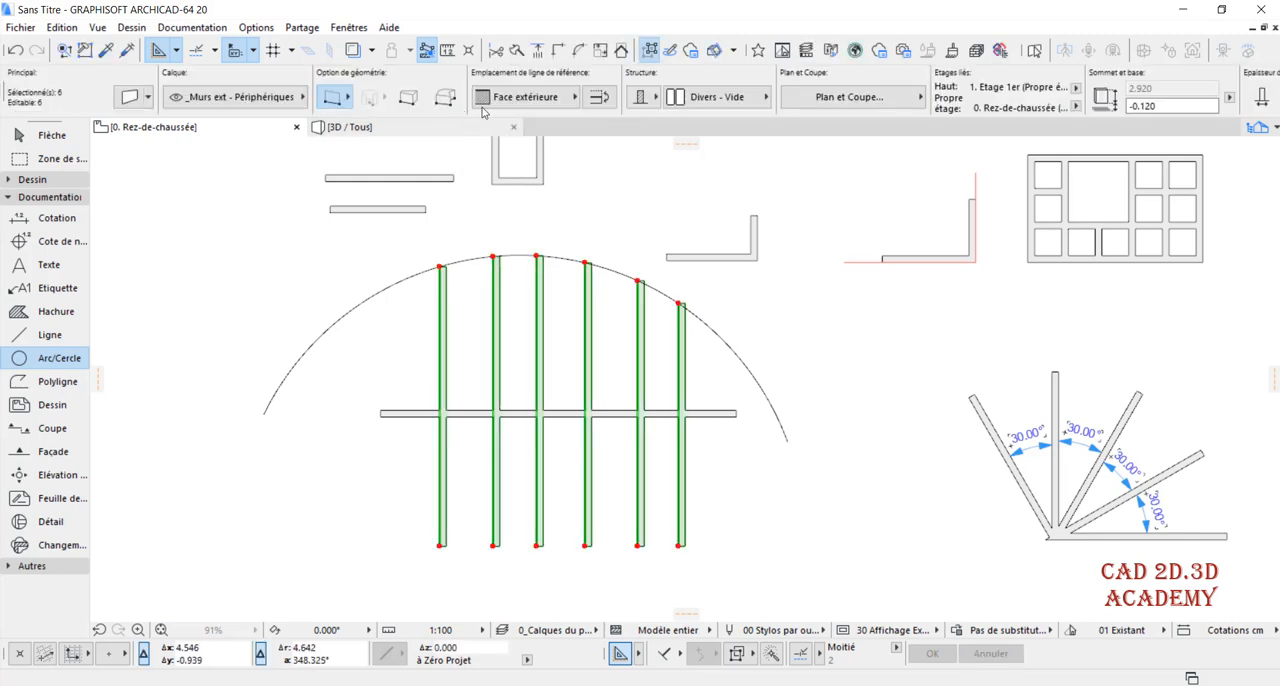
pyautogui.click(537, 52)
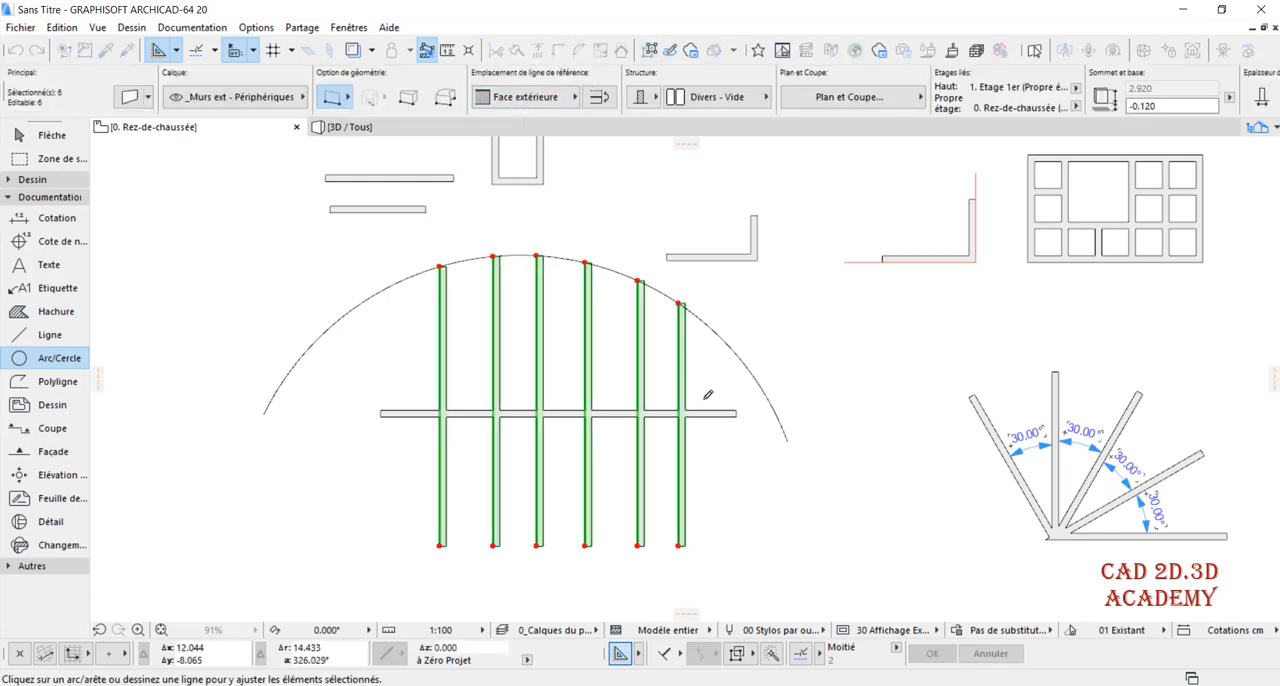
pyautogui.click(710, 412)
pyautogui.press('Escape')
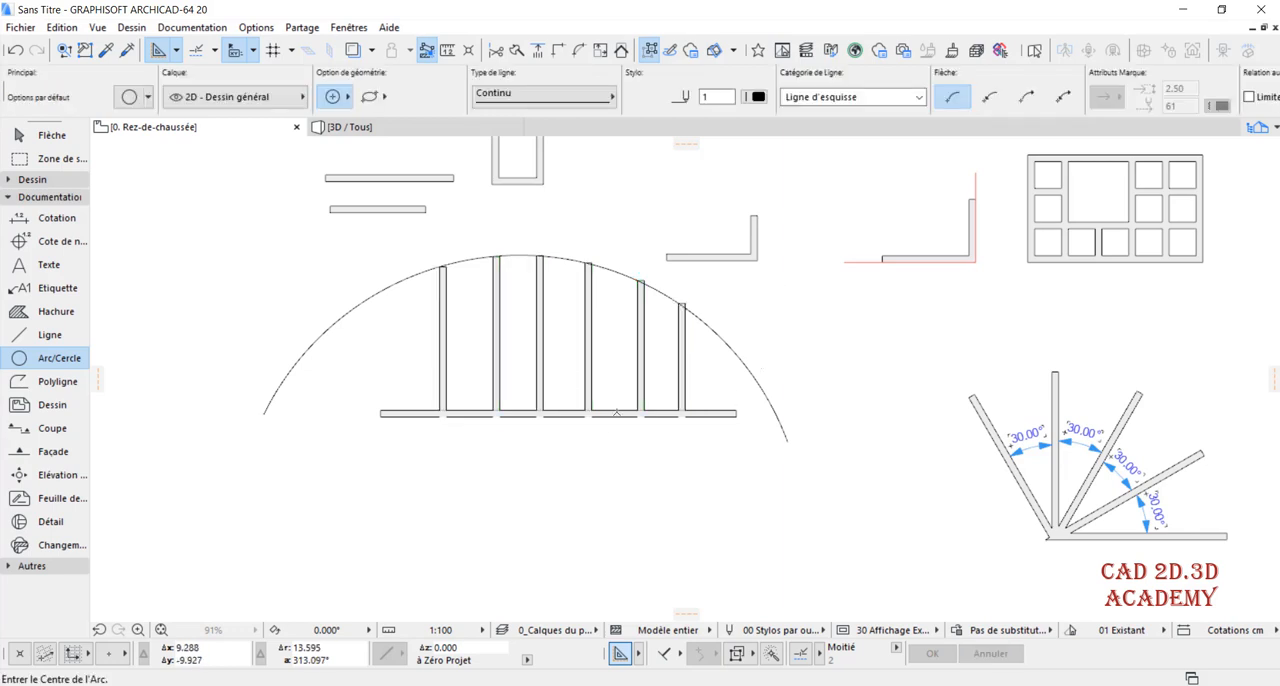
pyautogui.scroll(2, 600, 303)
pyautogui.scroll(-3, 597, 225)
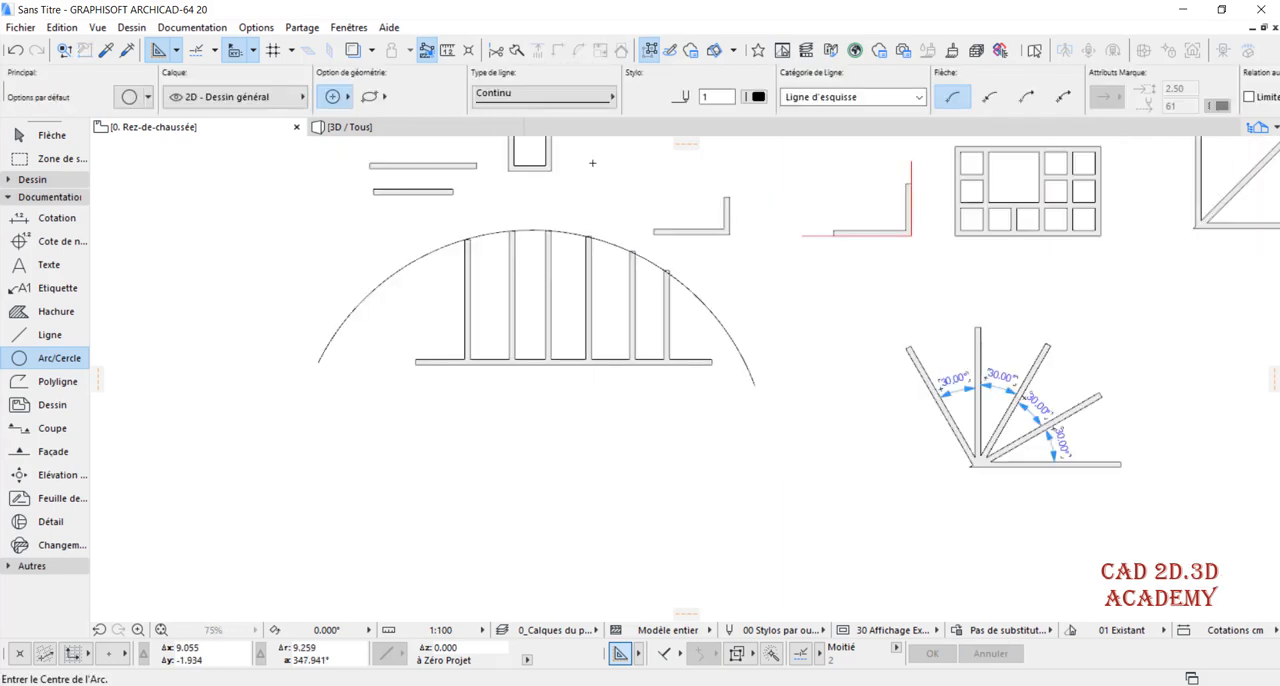
pyautogui.scroll(-1, 626, 255)
pyautogui.scroll(-3, 600, 209)
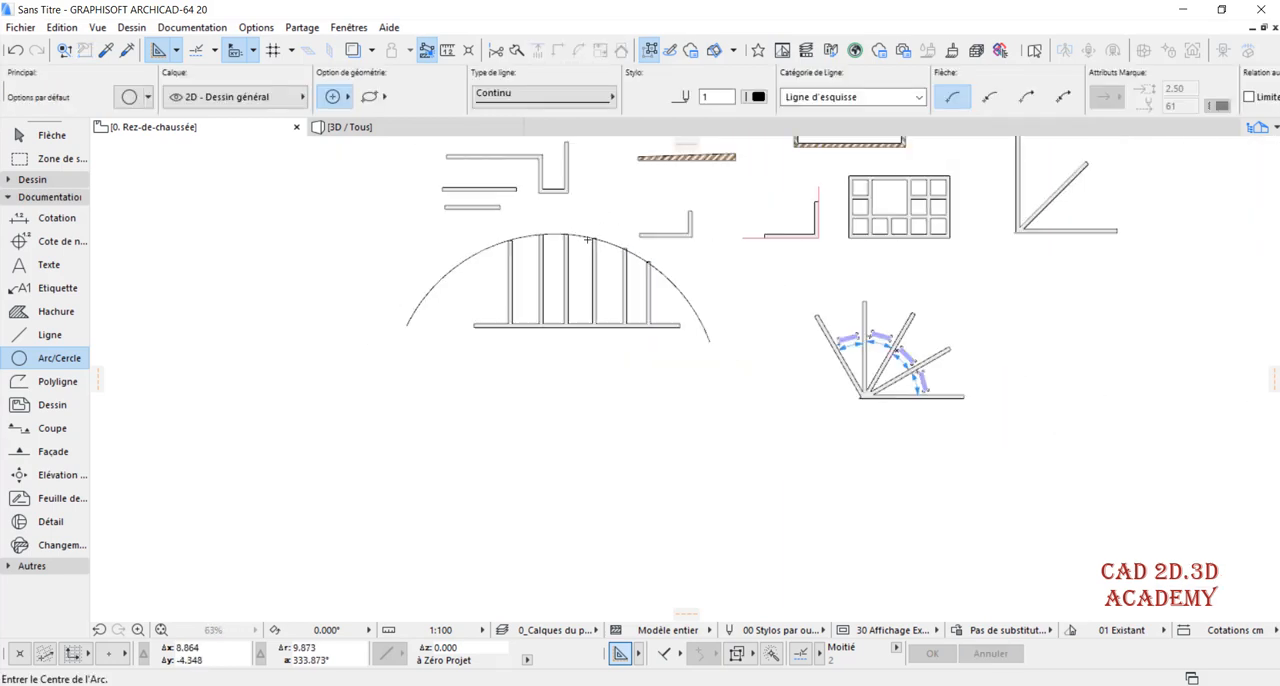
pyautogui.scroll(5, 597, 308)
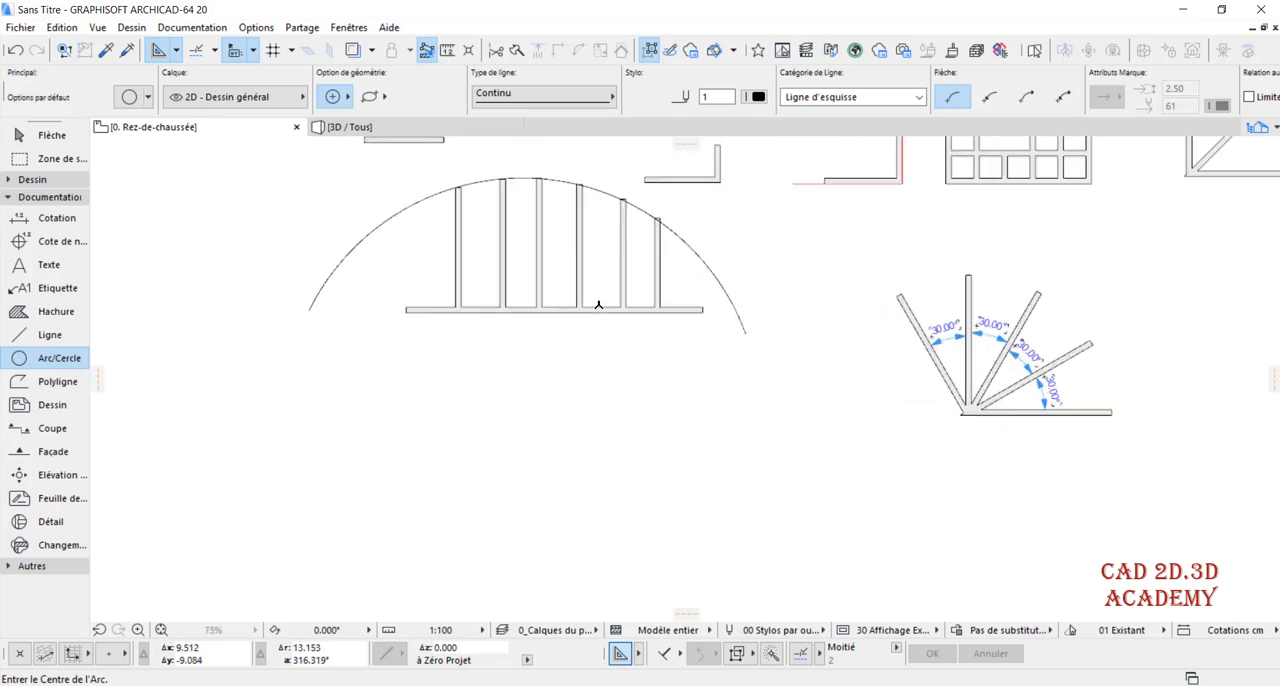
pyautogui.scroll(-2, 595, 293)
pyautogui.scroll(2, 490, 357)
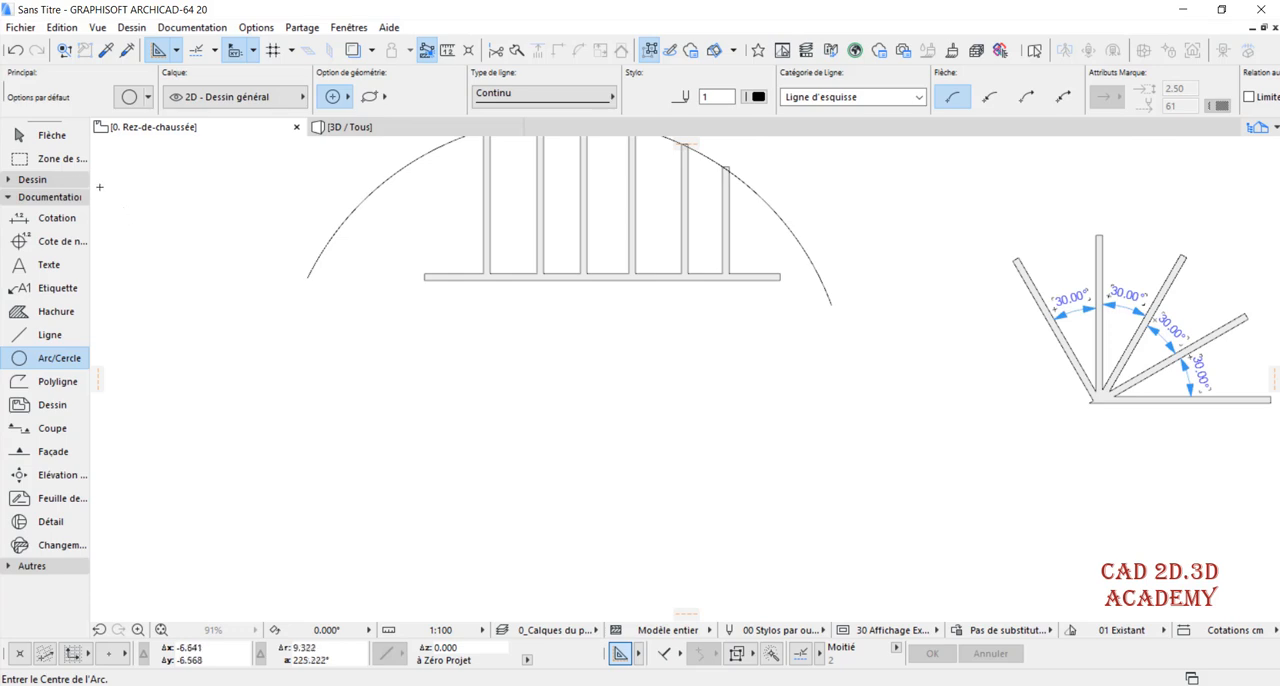
# - Draw three detached walls below the long horizontal wall: a vertical one near each end and a horizontal one between them
pyautogui.click(32, 179)
pyautogui.click(47, 200)
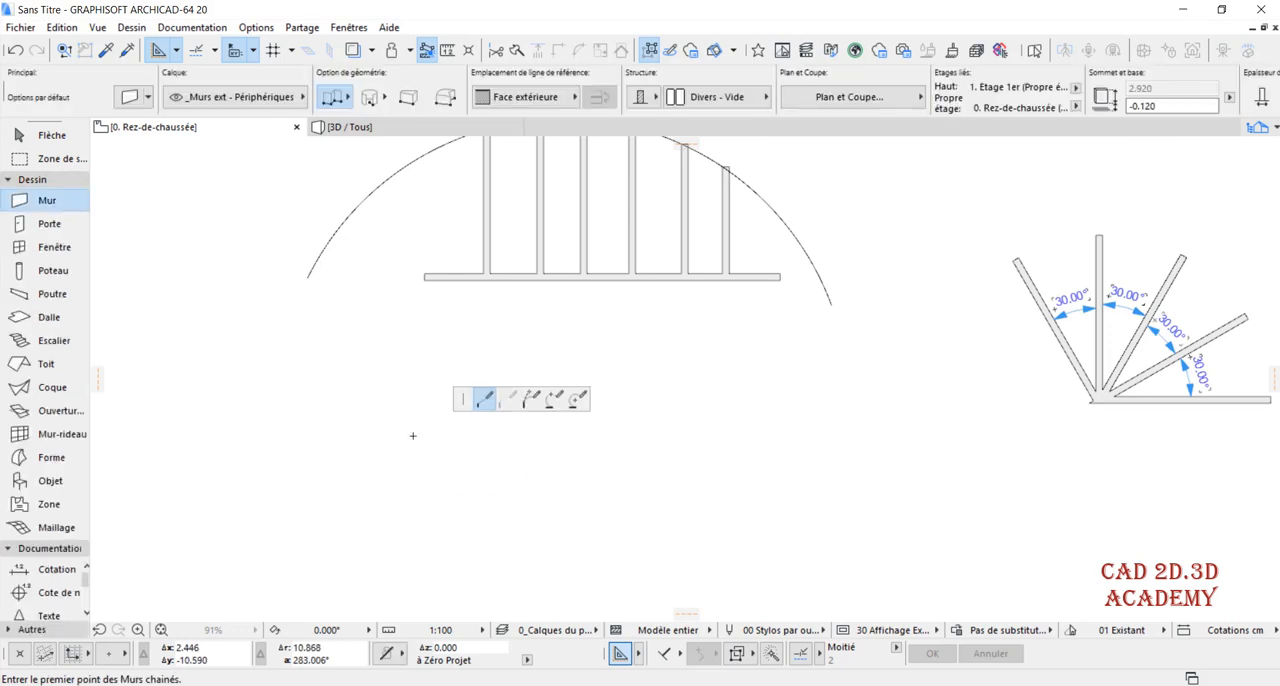
pyautogui.click(418, 325)
pyautogui.click(418, 472)
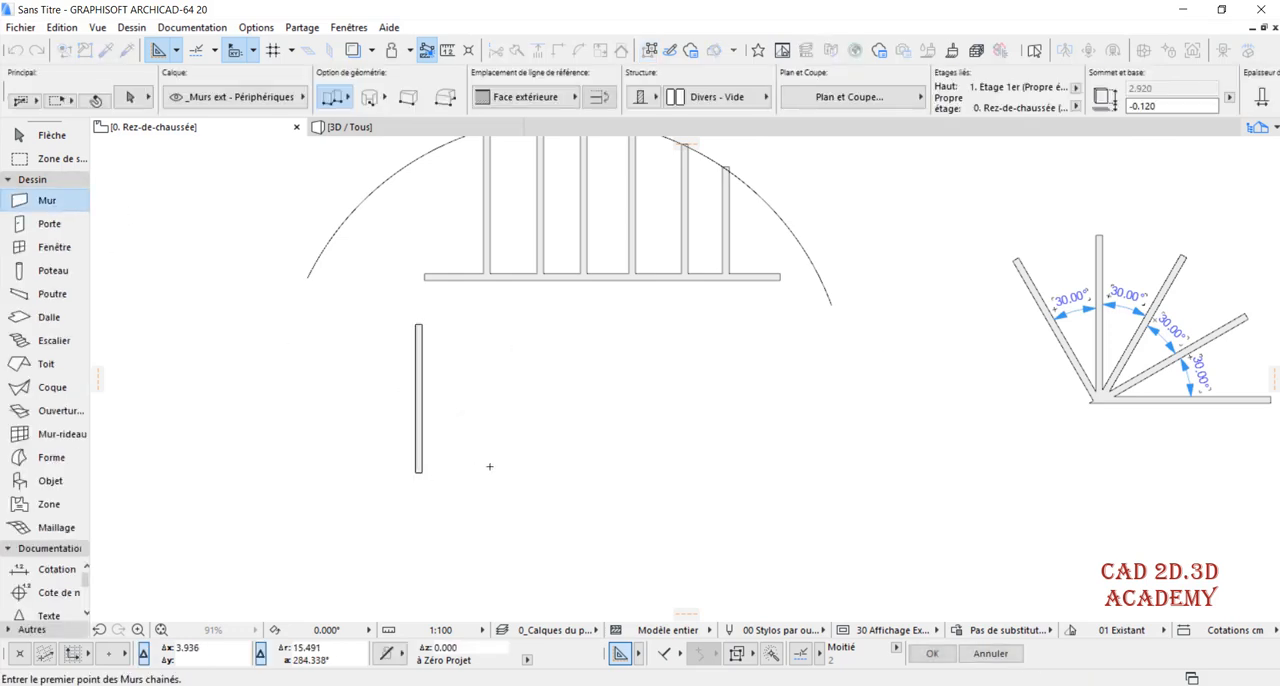
pyautogui.click(490, 466)
pyautogui.doubleClick(698, 463)
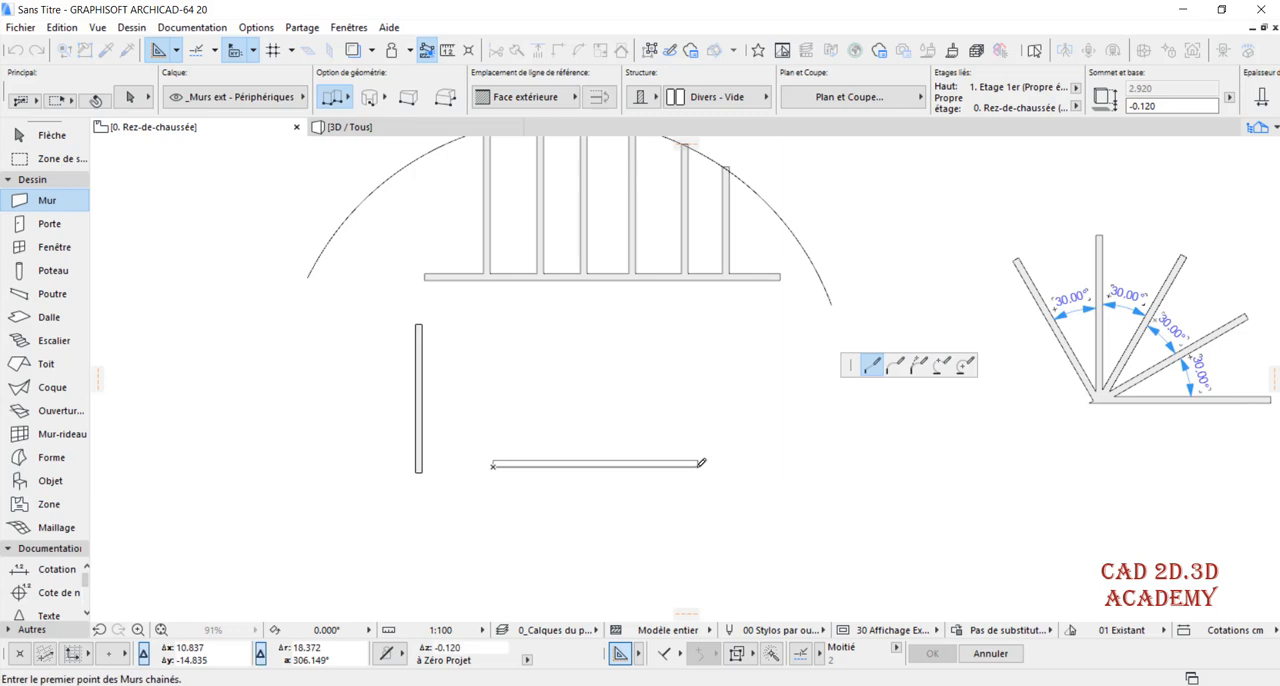
pyautogui.click(792, 424)
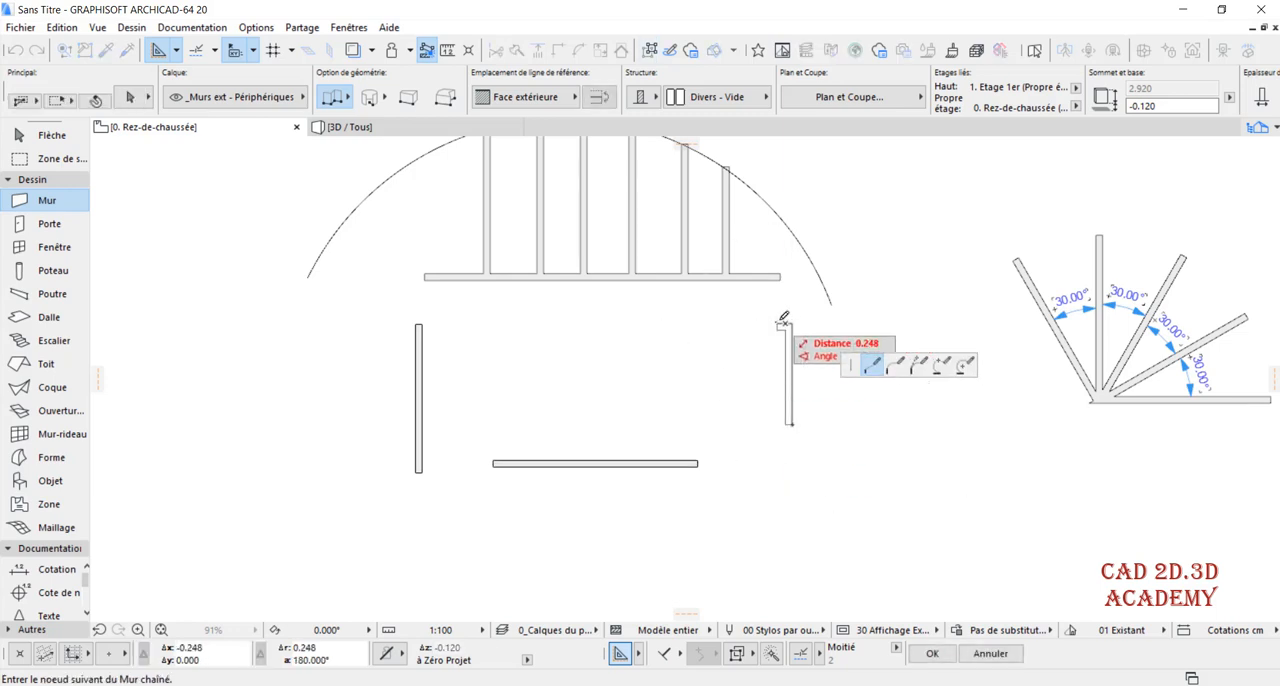
pyautogui.click(792, 323)
# - Join the left vertical wall to the upper and lower horizontal walls with the Intersect command to form two corners
pyautogui.keyDown('shift'); pyautogui.moveTo(461, 248); pyautogui.dragTo(386, 355); pyautogui.keyUp('shift')
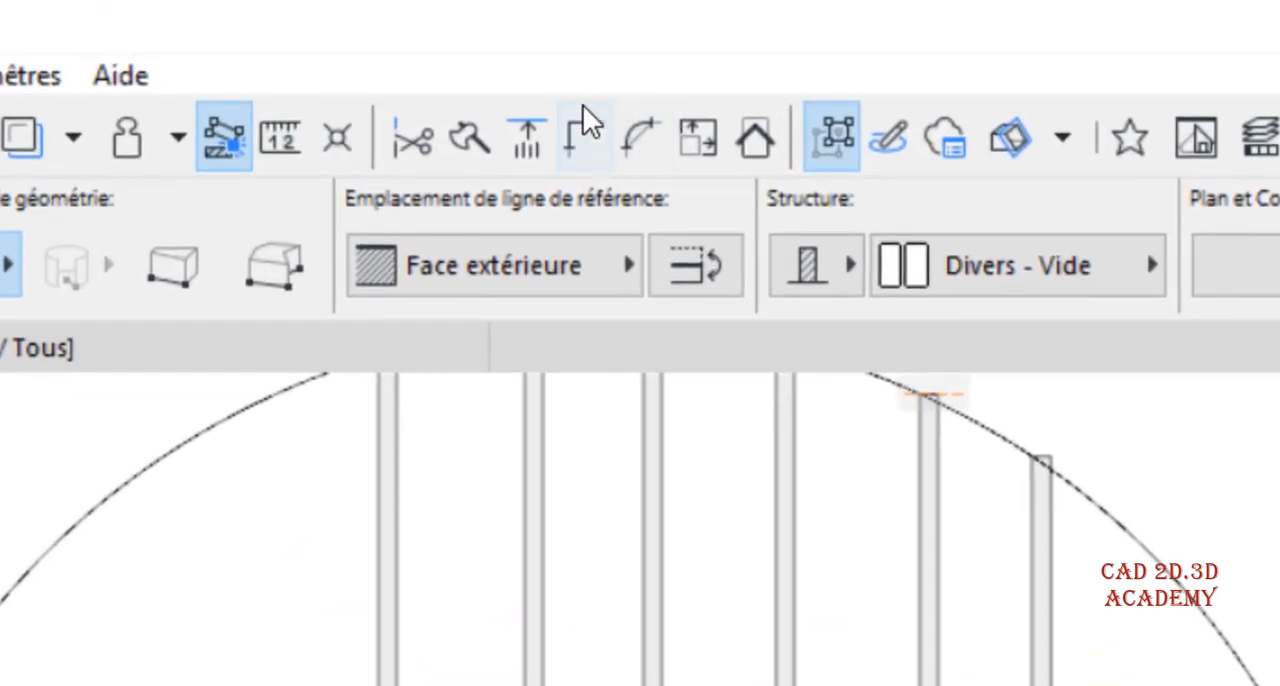
pyautogui.click(581, 123)
pyautogui.press('Escape')
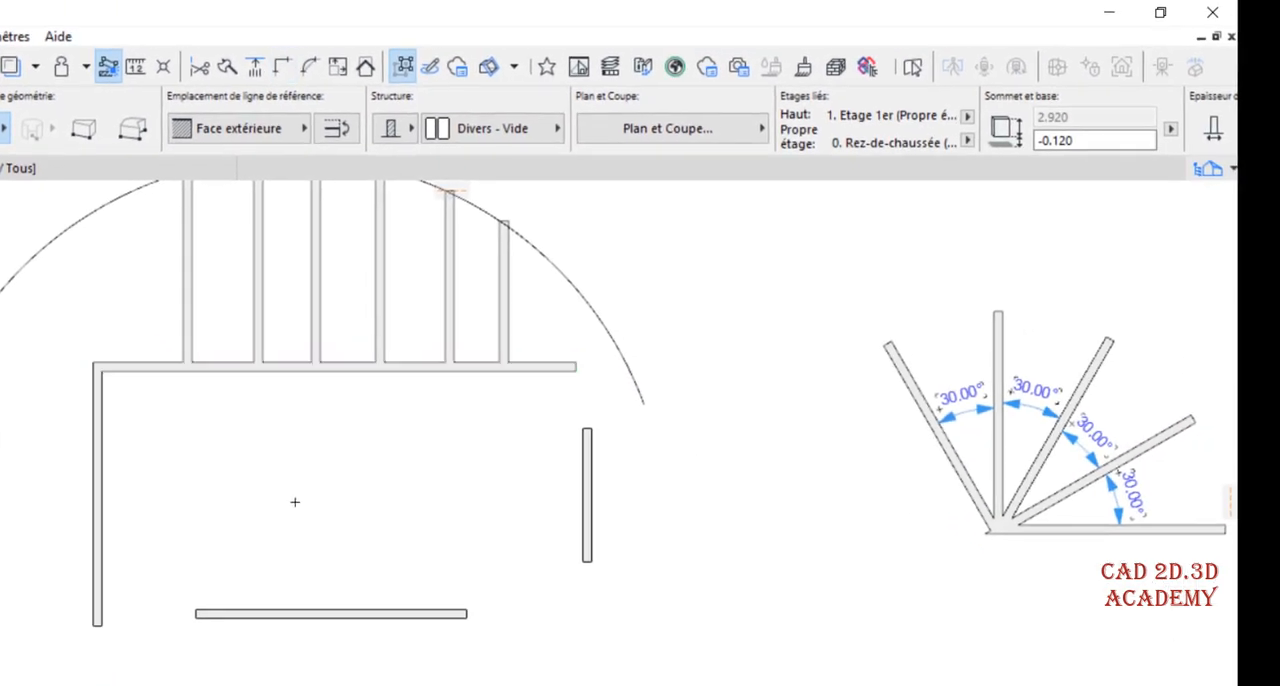
pyautogui.keyDown('shift'); pyautogui.moveTo(282, 556); pyautogui.dragTo(20, 684); pyautogui.keyUp('shift')
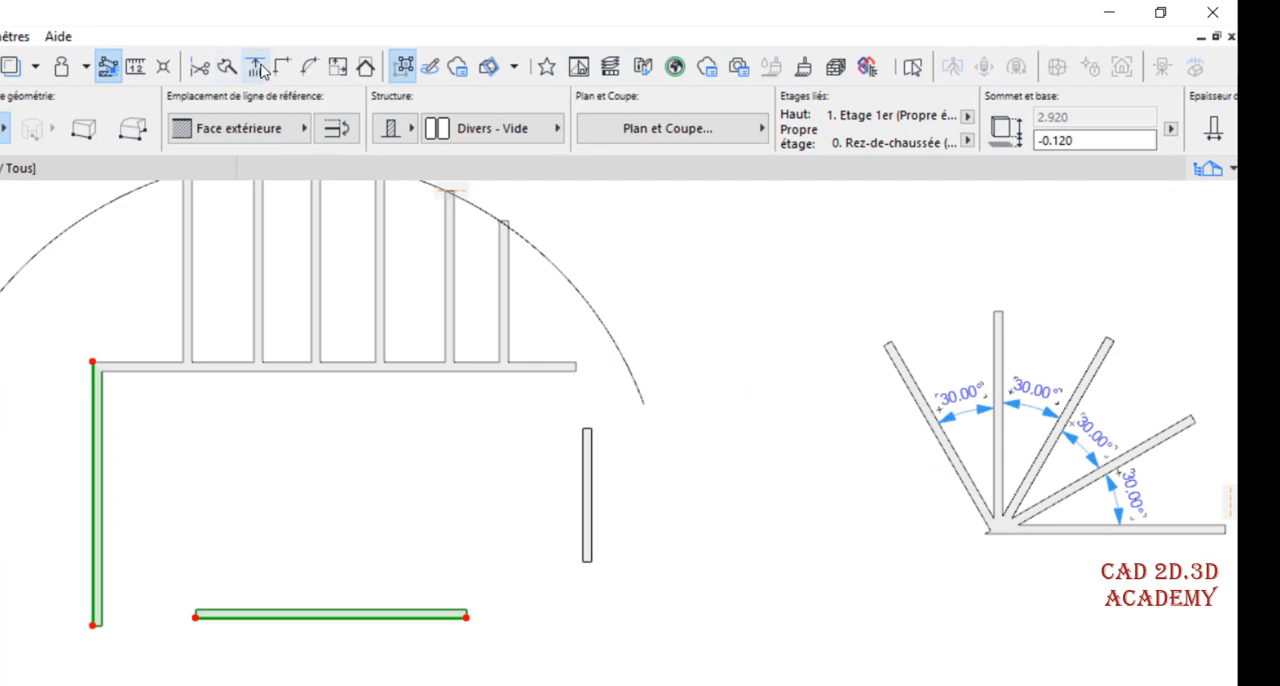
pyautogui.click(283, 70)
pyautogui.press('Escape')
# - Join the right vertical wall to the lower and upper horizontal walls with the Intersect command, closing the rectangle
pyautogui.keyDown('shift'); pyautogui.moveTo(575, 673); pyautogui.dragTo(409, 493); pyautogui.keyUp('shift')
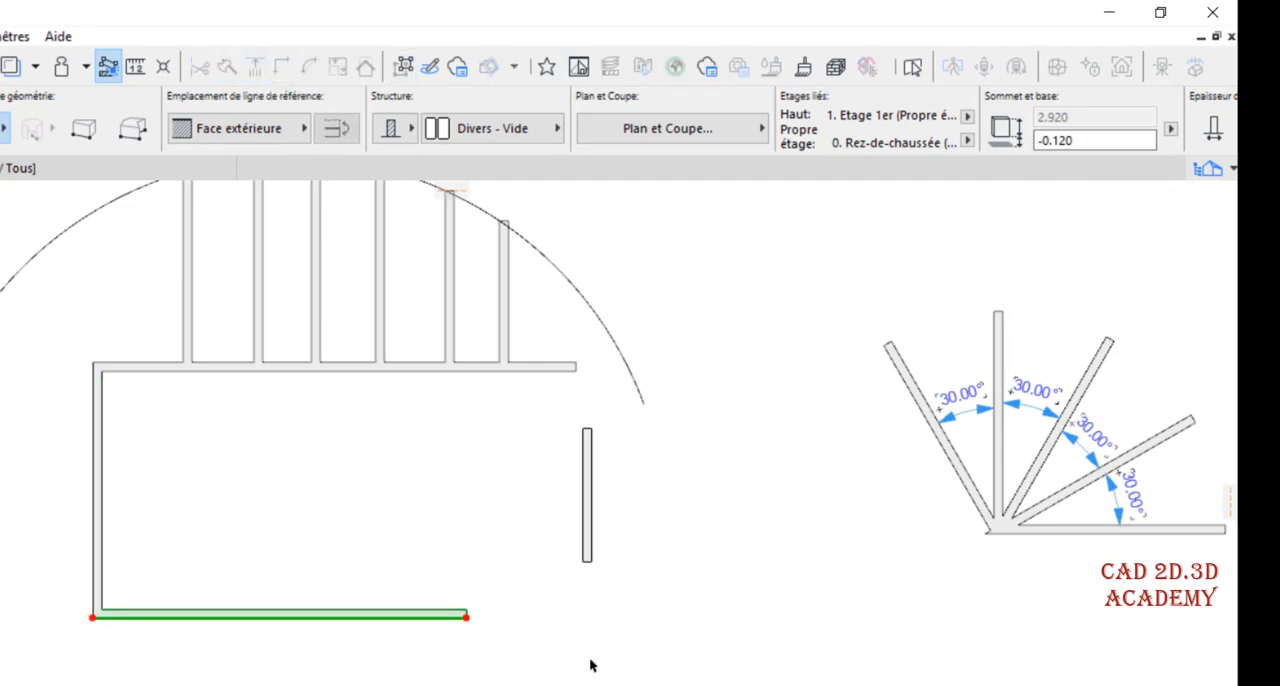
pyautogui.keyDown('shift'); pyautogui.moveTo(630, 518); pyautogui.dragTo(441, 596); pyautogui.keyUp('shift')
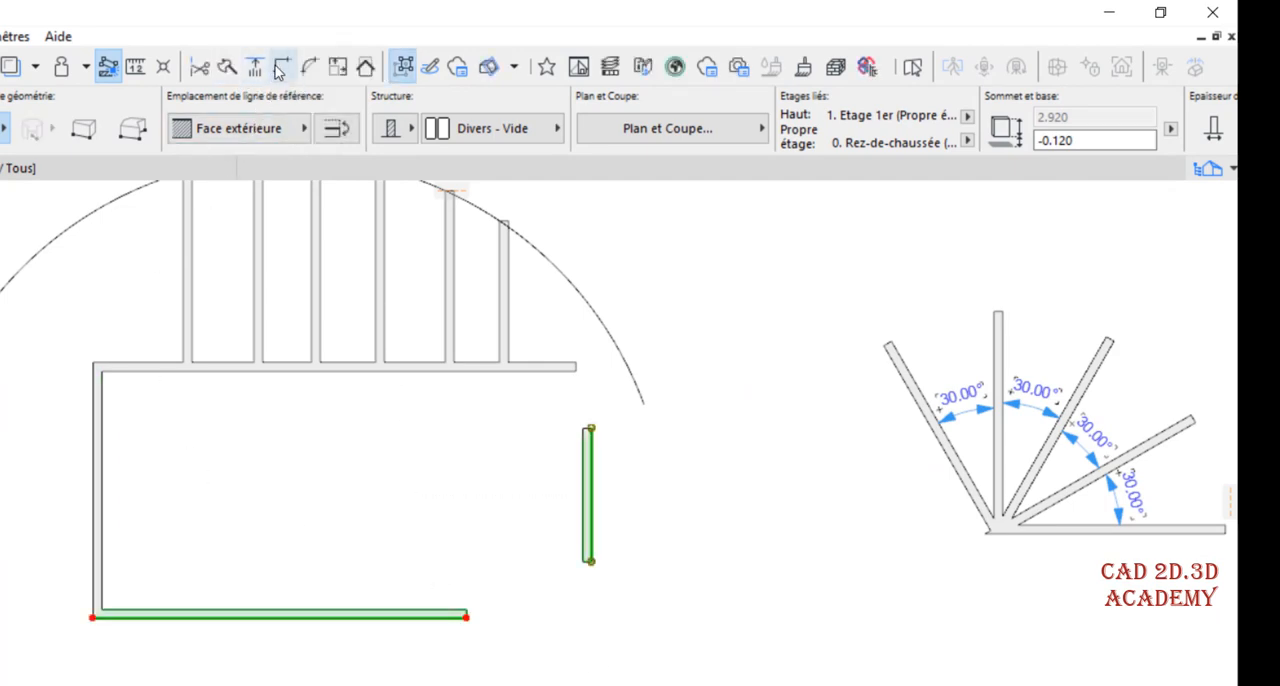
pyautogui.click(279, 70)
pyautogui.keyDown('shift'); pyautogui.click(571, 366); pyautogui.keyUp('shift')
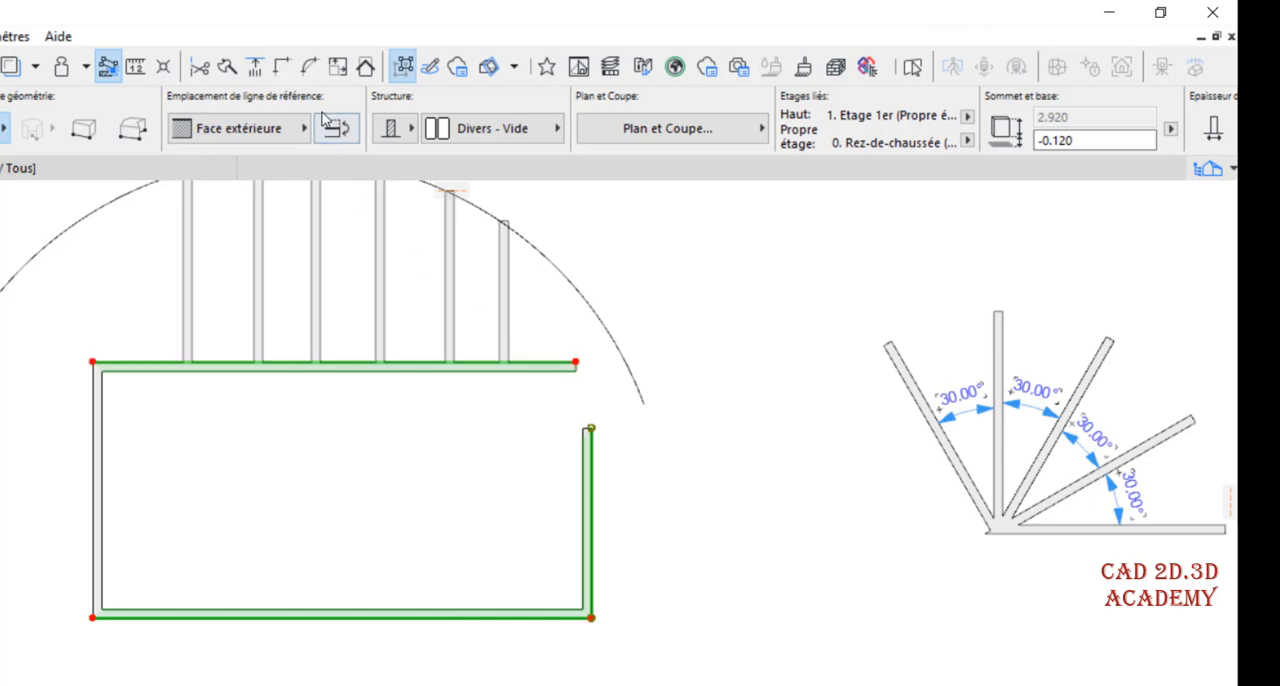
pyautogui.click(282, 67)
pyautogui.press('Escape')
pyautogui.scroll(2, 505, 423)
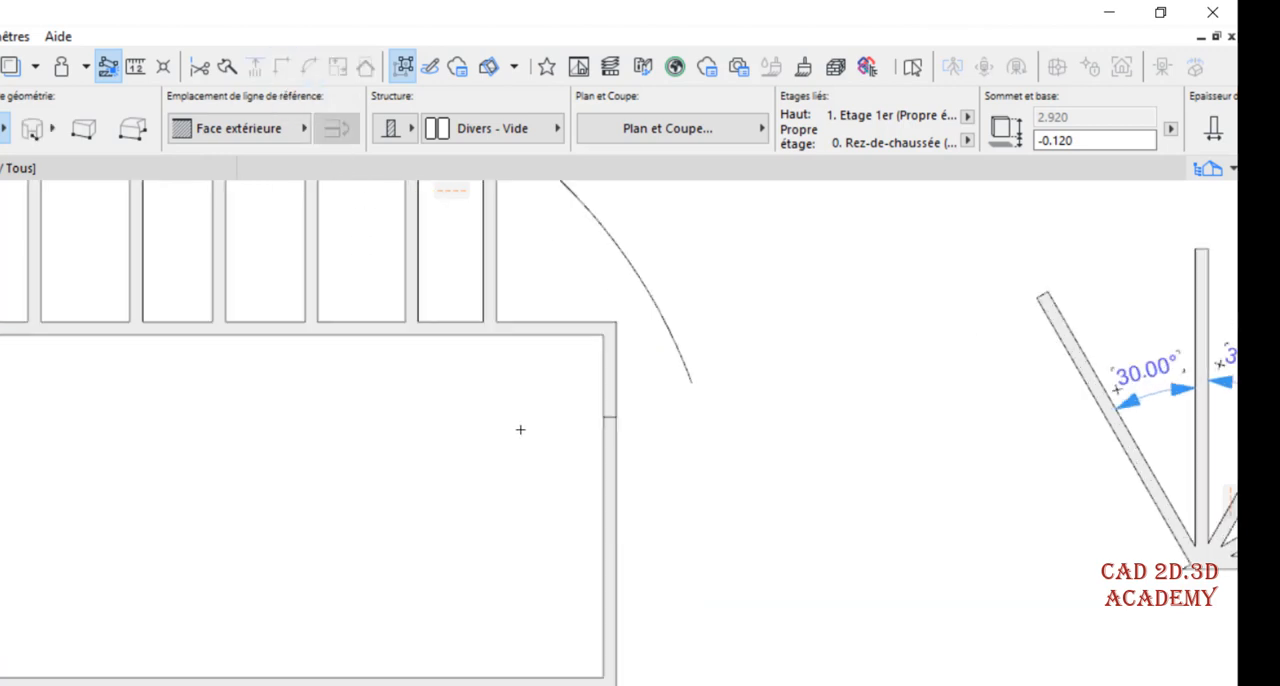
pyautogui.scroll(-2, 389, 236)
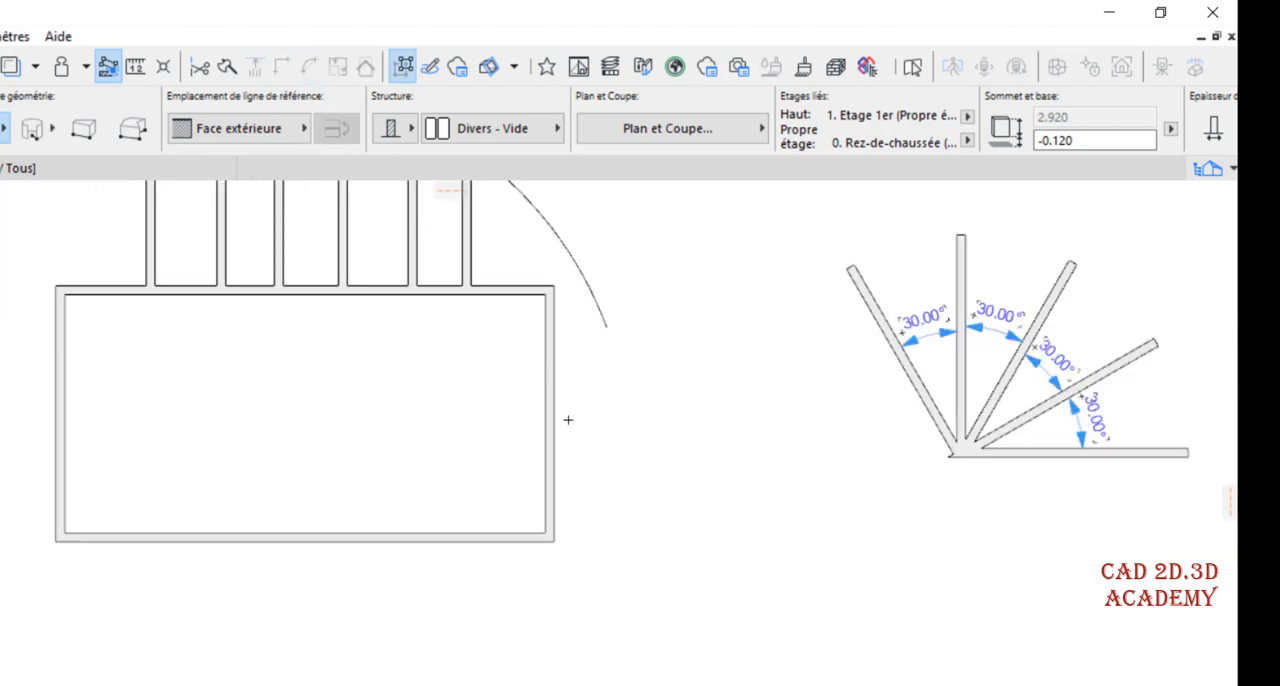
# - Try filleting all four corners of the wall rectangle with a radius of 0.5, and undo the fillet
pyautogui.keyDown('shift'); pyautogui.moveTo(531, 257); pyautogui.dragTo(562, 326); pyautogui.keyUp('shift')
pyautogui.keyDown('shift'); pyautogui.moveTo(117, 459); pyautogui.dragTo(38, 575); pyautogui.keyUp('shift')
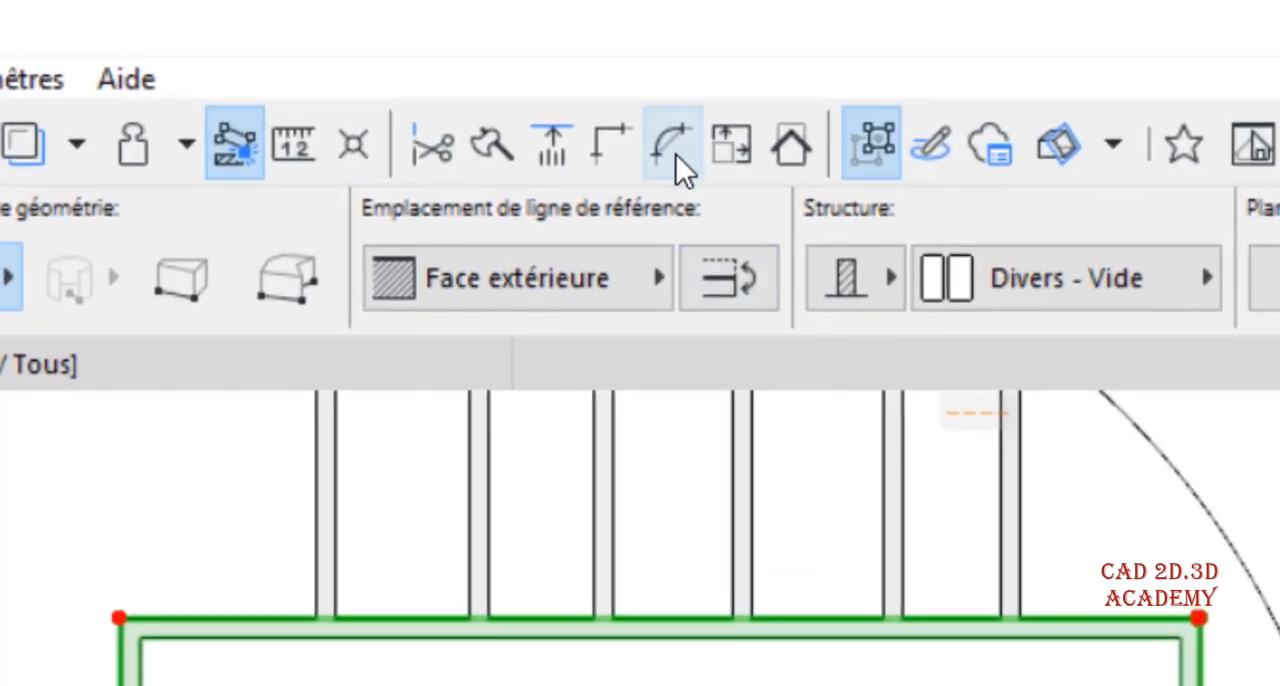
pyautogui.click(672, 147)
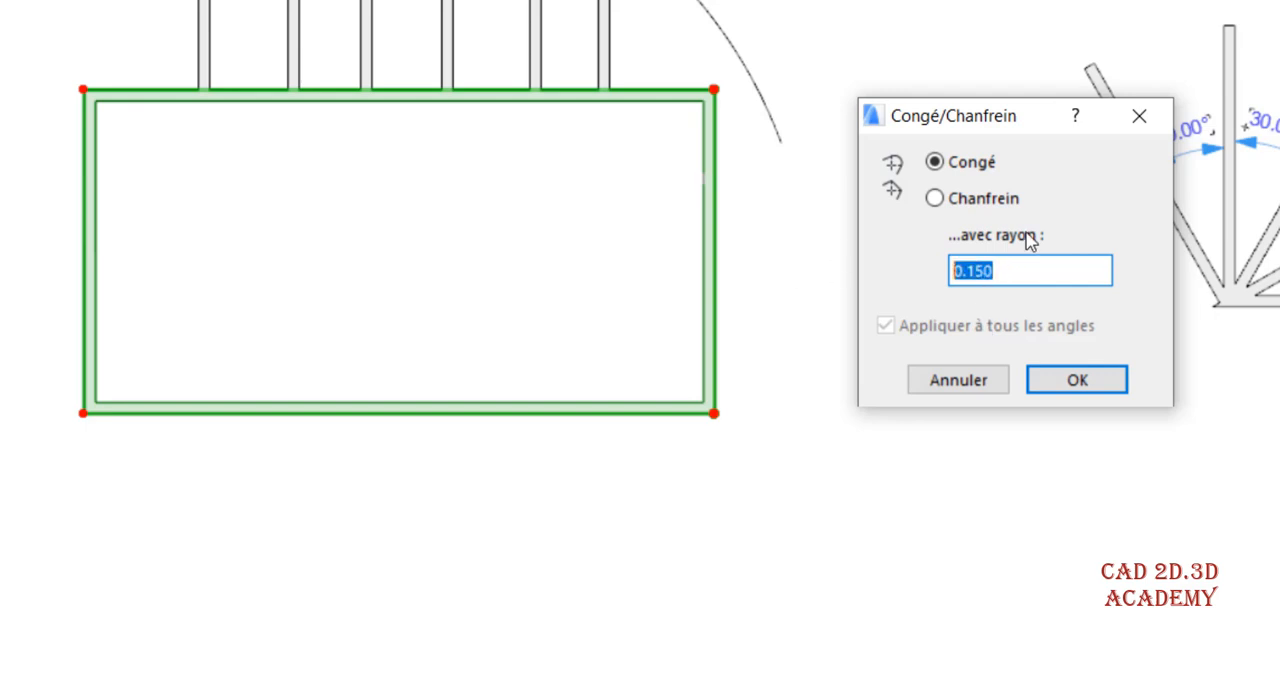
pyautogui.write('.5')
pyautogui.click(1077, 380)
pyautogui.scroll(2, 320, 212)
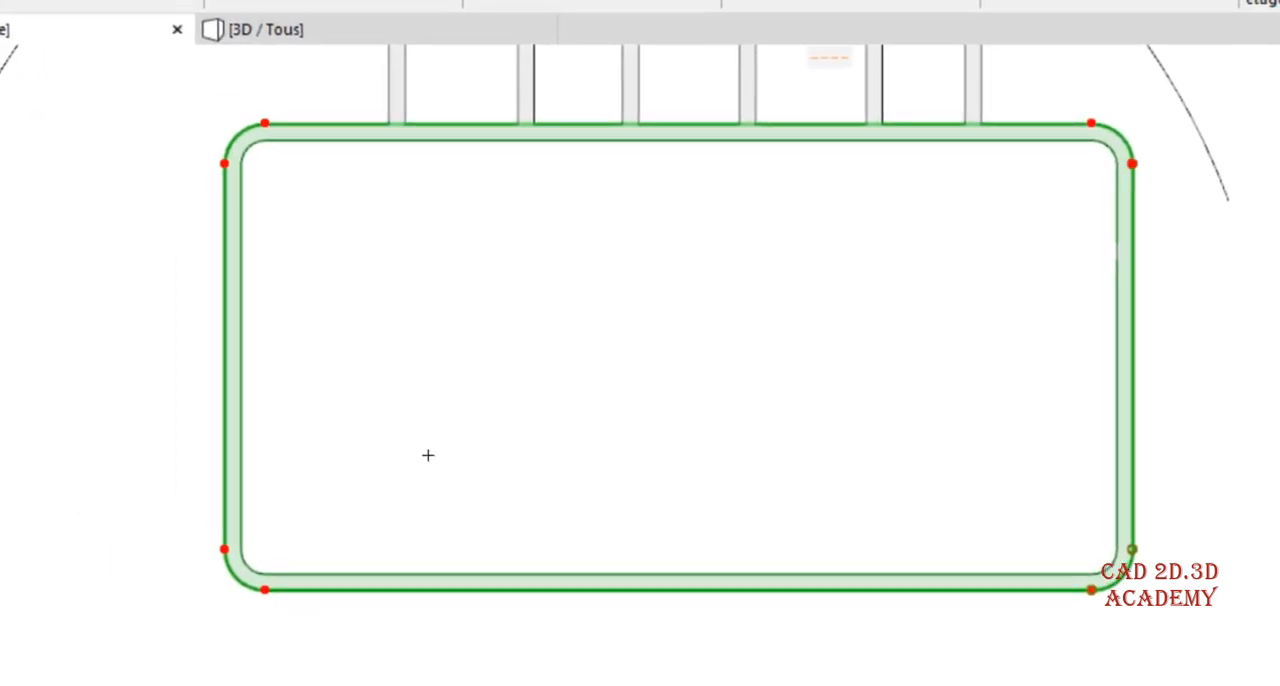
pyautogui.hotkey('ctrl', 'z')
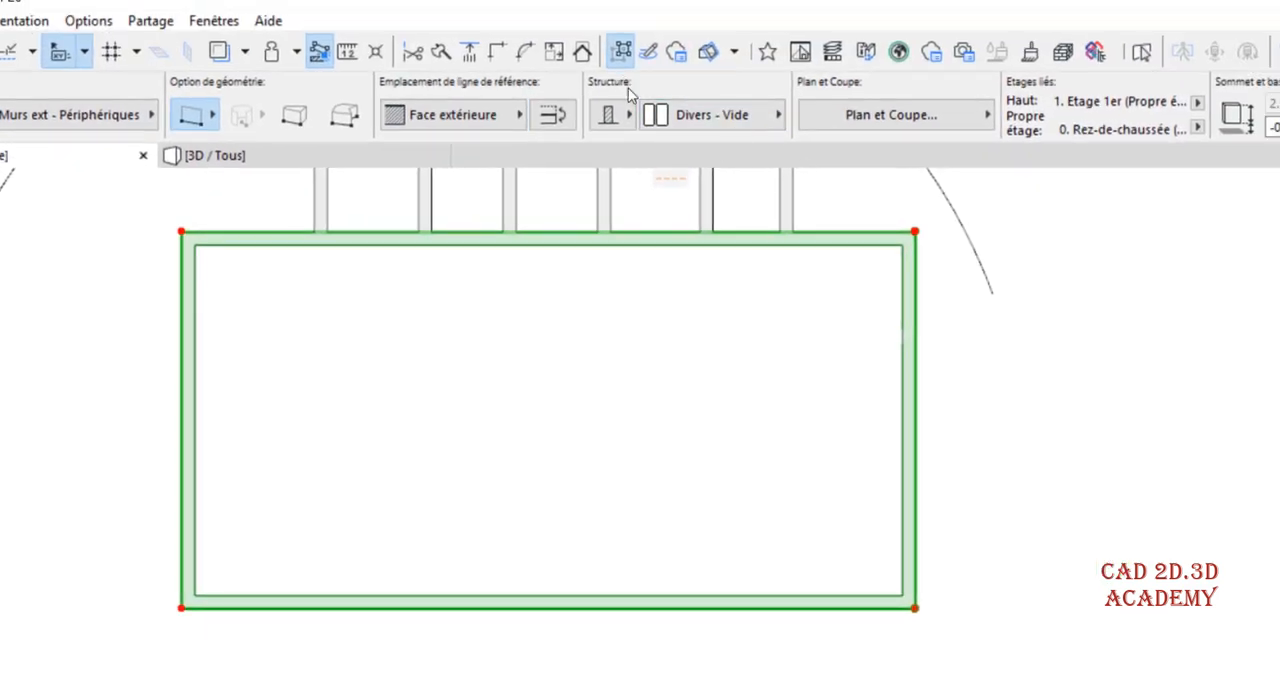
# - Chamfer all four corners of the selected wall rectangle with a value of 1 and clear the selection
pyautogui.click(524, 51)
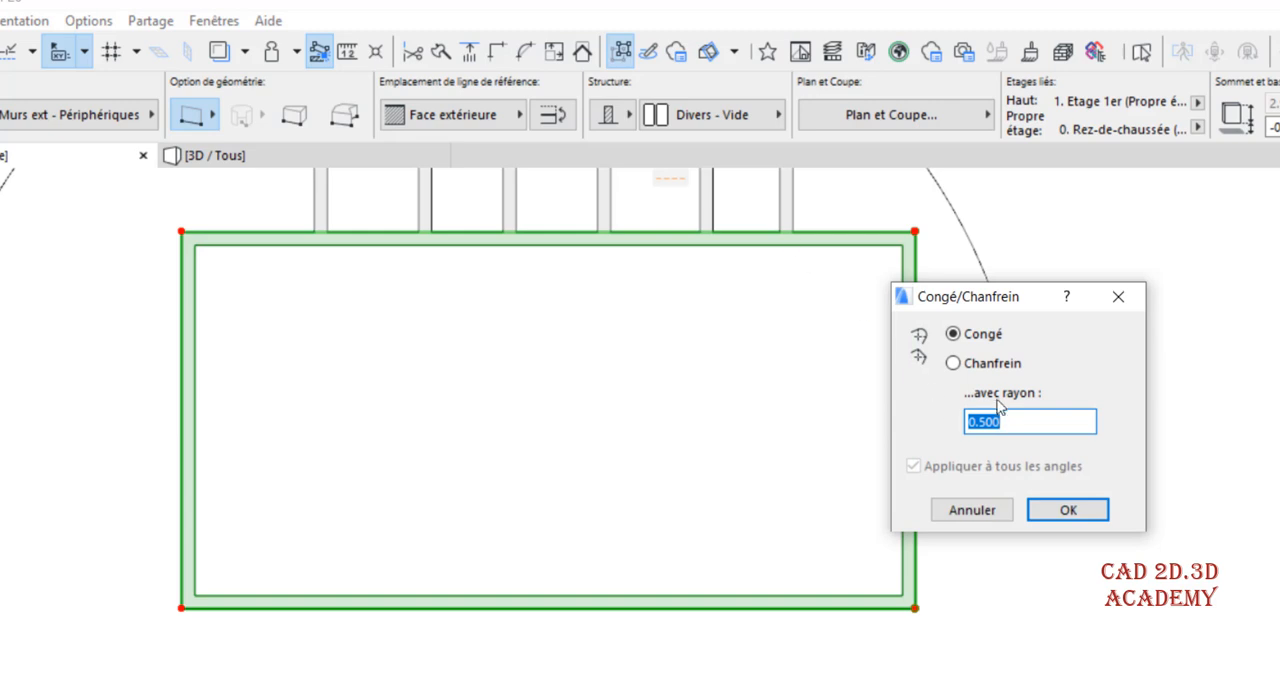
pyautogui.click(988, 364)
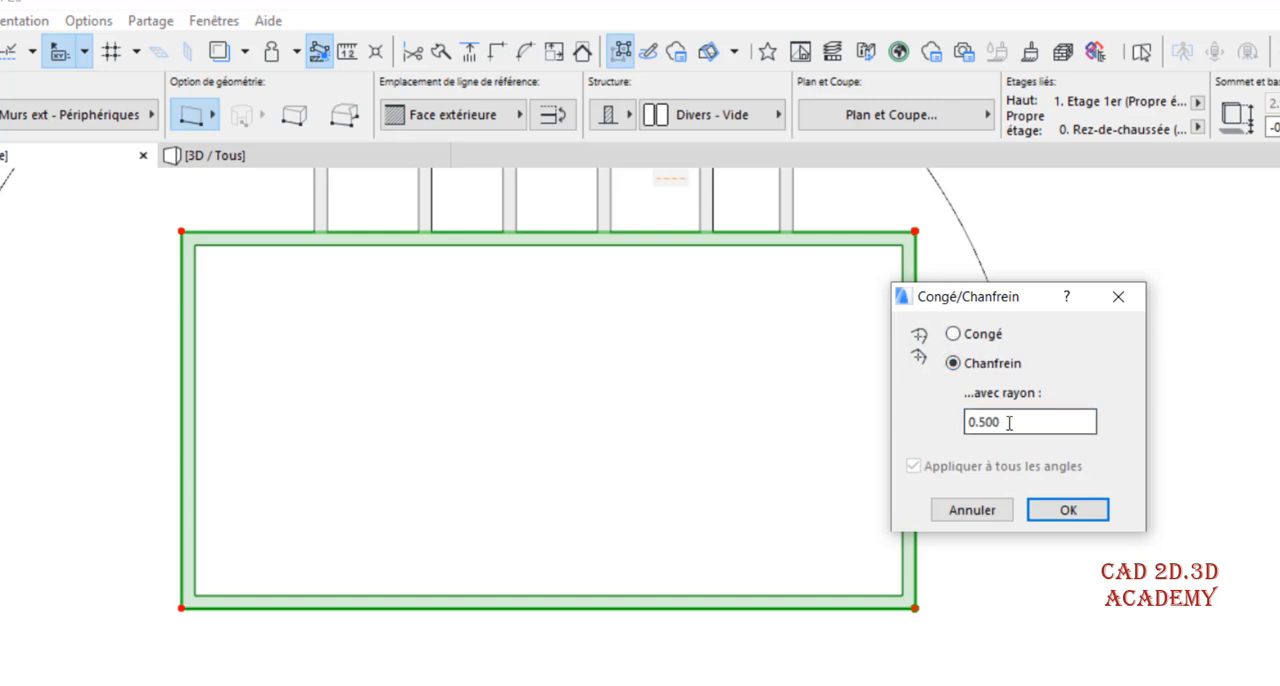
pyautogui.doubleClick(1014, 424)
pyautogui.write('1')
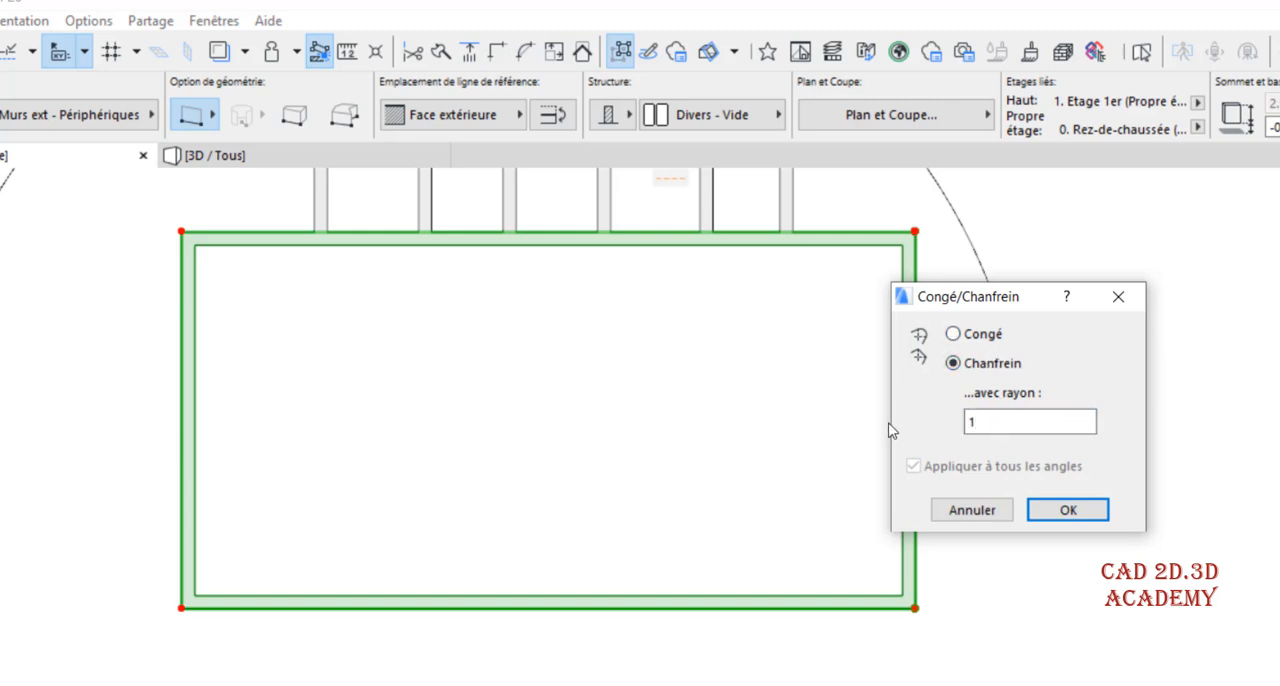
pyautogui.click(1086, 512)
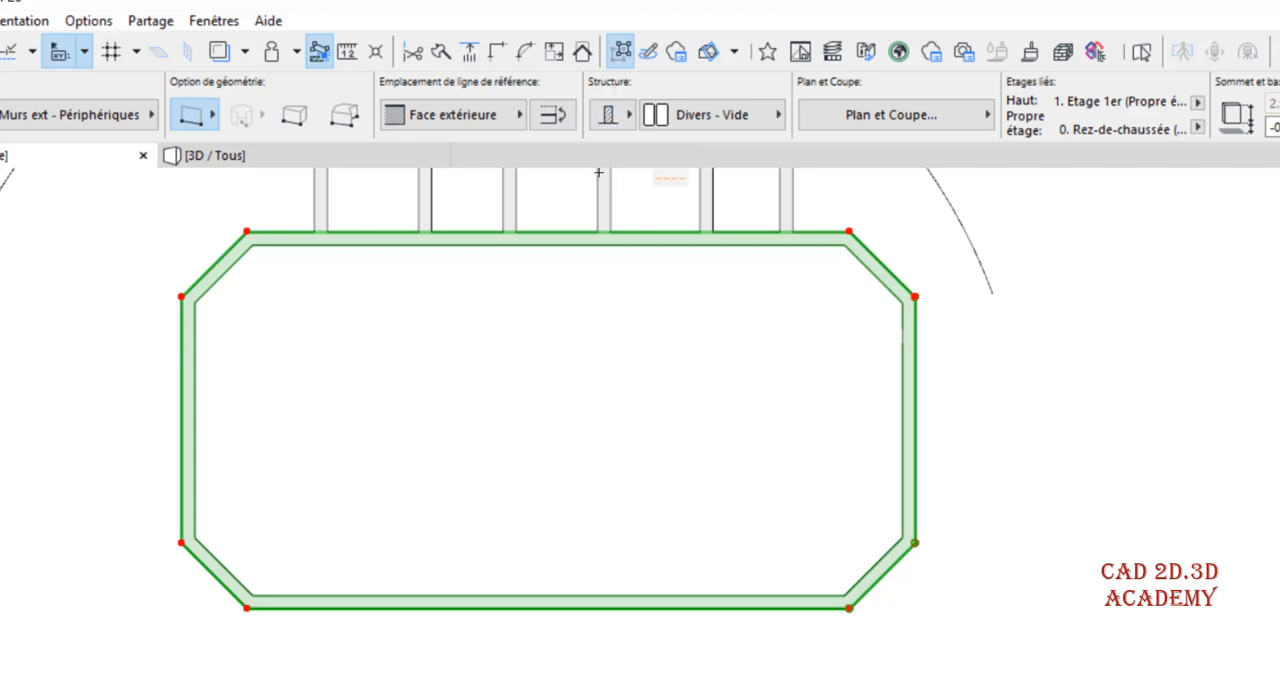
pyautogui.scroll(-2, 556, 346)
pyautogui.press('Escape')
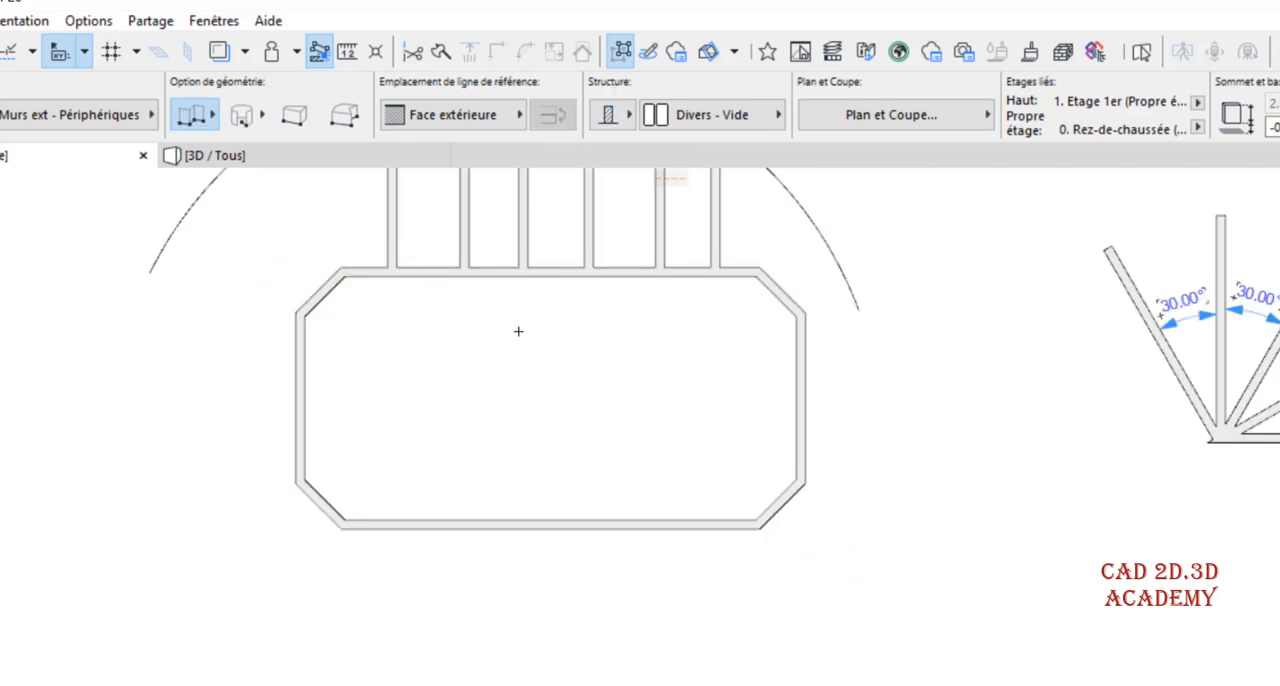
# - Look over the drawn wall examples and examine the vertical walls between the arc and the chamfered outline
pyautogui.scroll(-3, 515, 363)
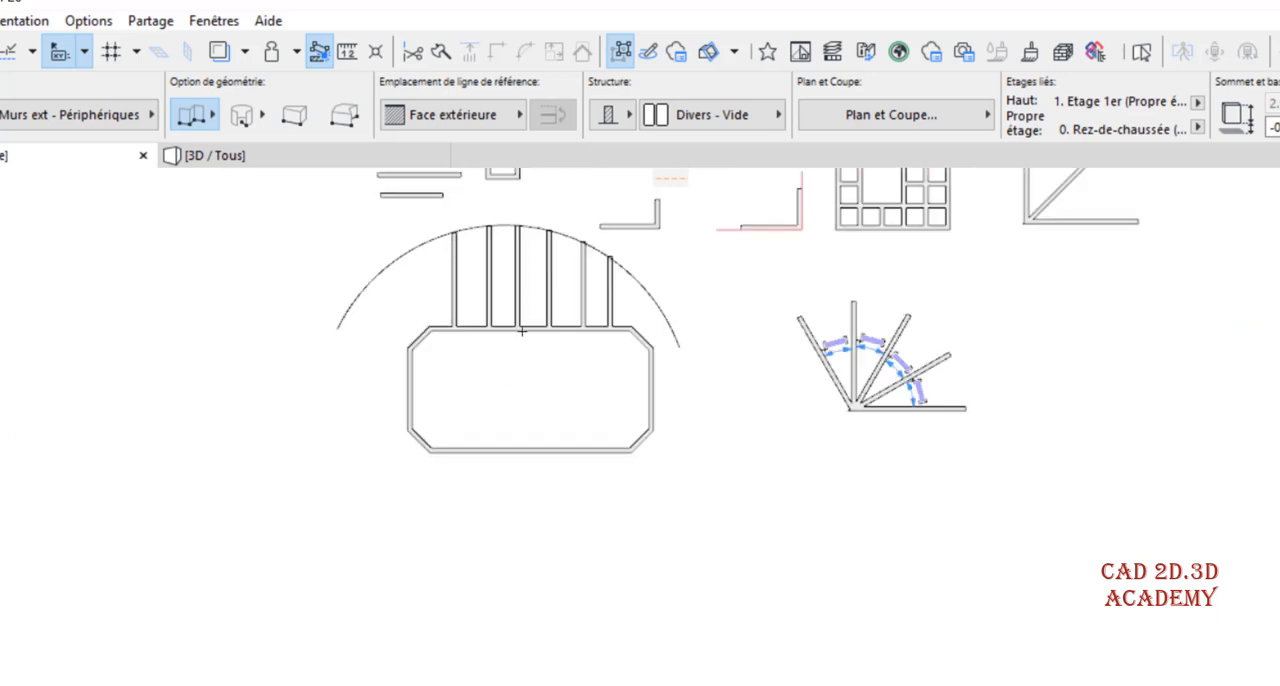
pyautogui.moveTo(527, 311)
pyautogui.mouseDown(button='middle')
pyautogui.moveTo(429, 571)
pyautogui.moveTo(388, 526)
pyautogui.moveTo(386, 440)
pyautogui.mouseUp(button='middle')
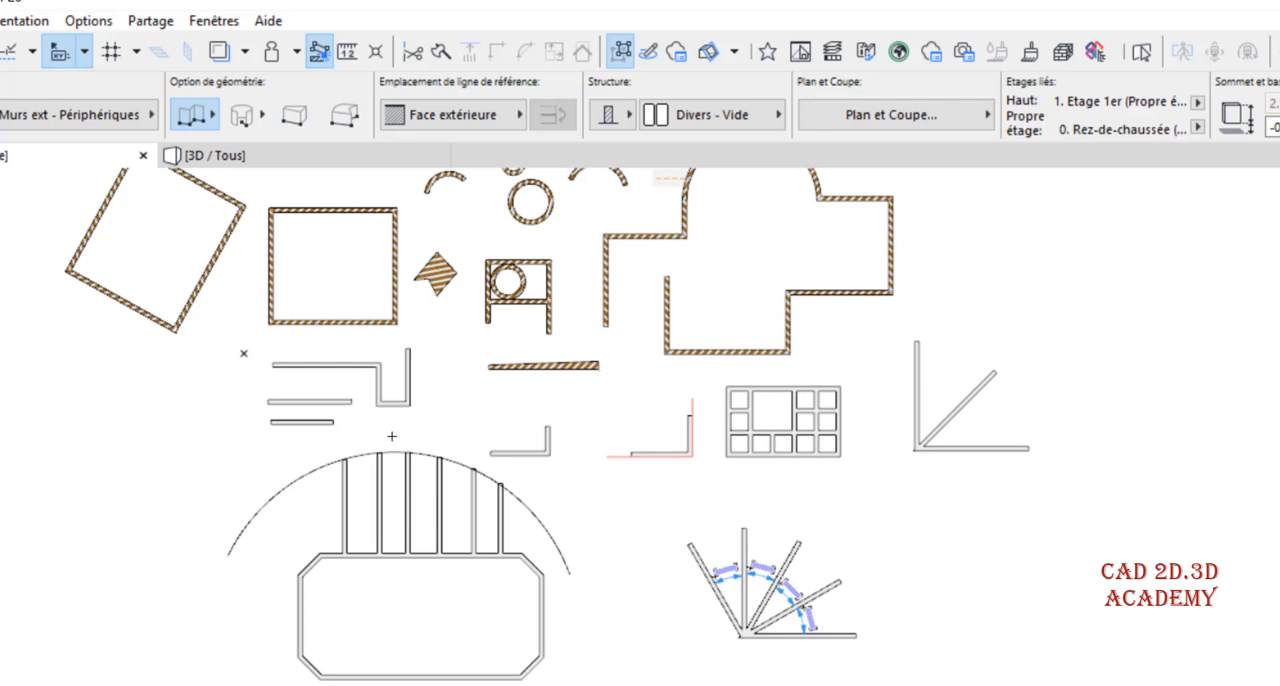
pyautogui.scroll(3, 391, 436)
pyautogui.scroll(-1, 360, 443)
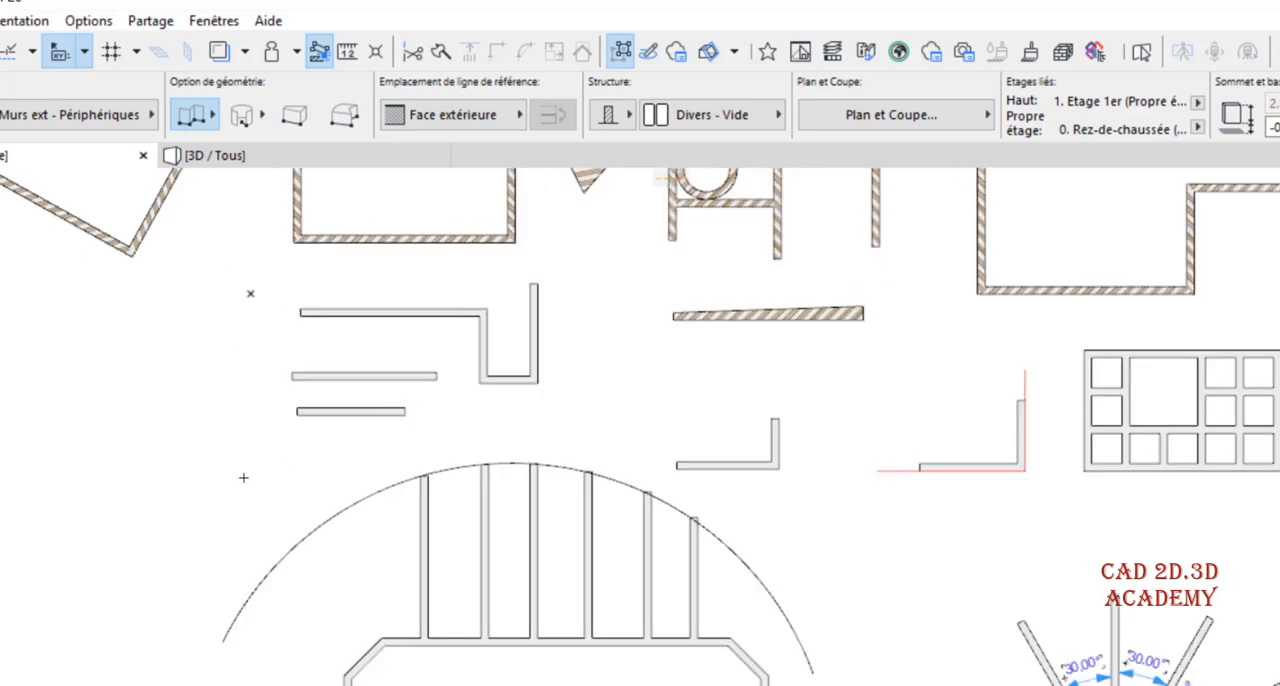
pyautogui.moveTo(246, 477); pyautogui.dragTo(394, 337, button='middle')
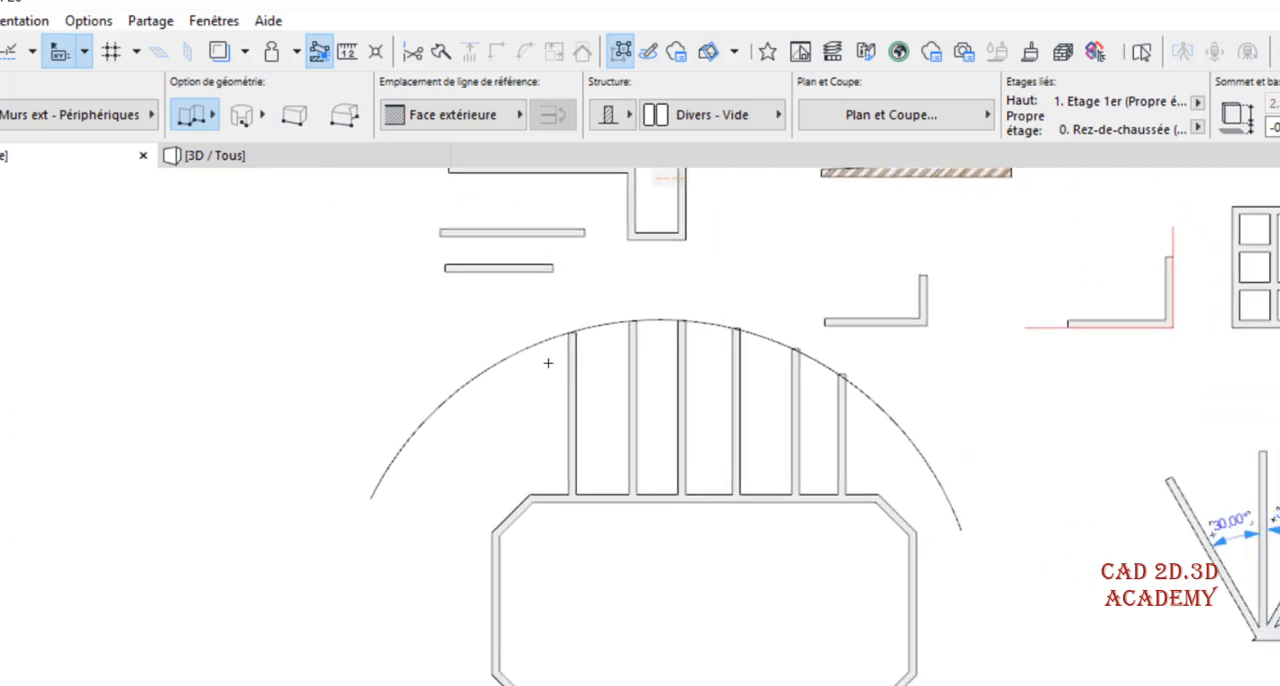
pyautogui.scroll(1, 596, 391)
pyautogui.scroll(4, 596, 391)
pyautogui.scroll(-1, 409, 374)
pyautogui.moveTo(617, 469); pyautogui.dragTo(363, 463, button='middle')
pyautogui.scroll(1, 365, 463)
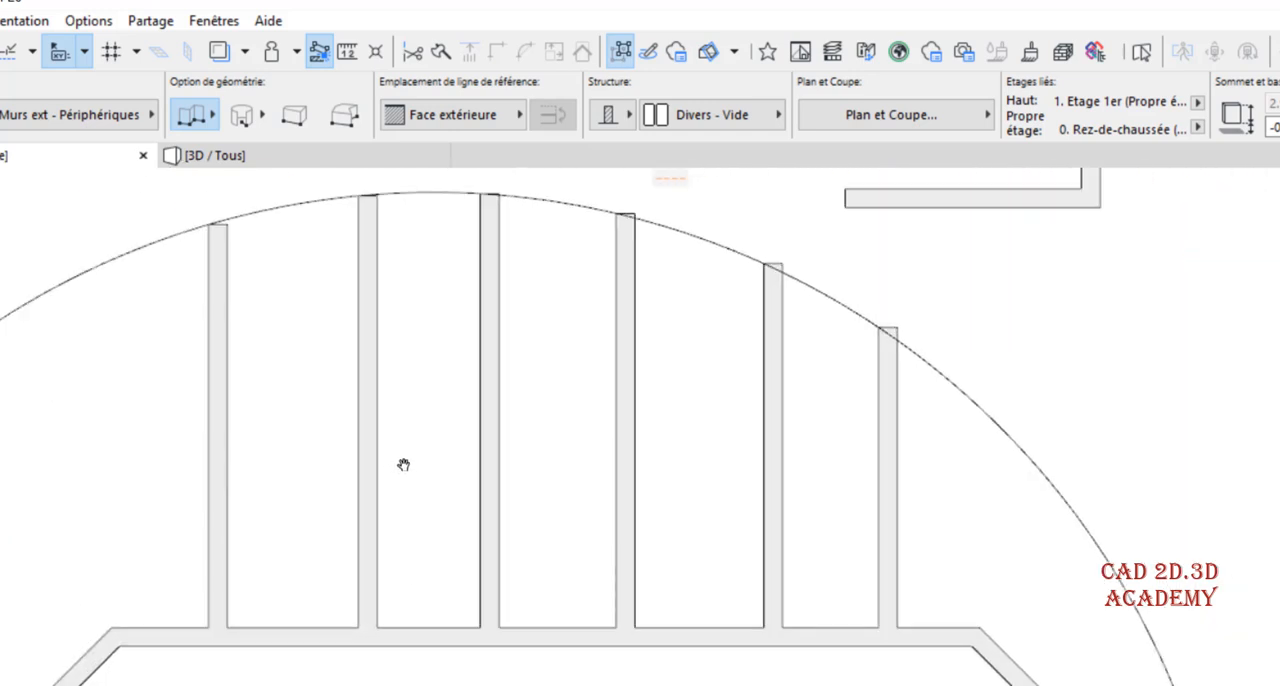
pyautogui.scroll(-1, 569, 449)
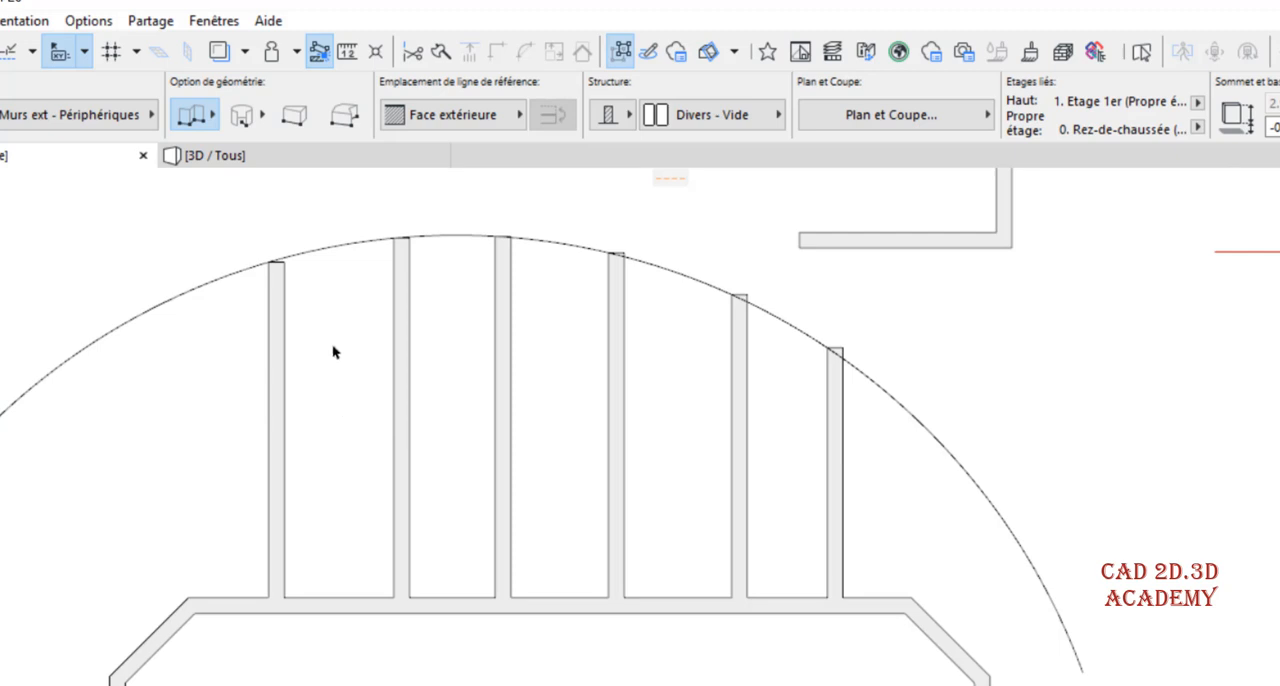
# - Set the thickness of the first vertical wall under the arc to 0.1 and clear the selection
pyautogui.click(270, 378)
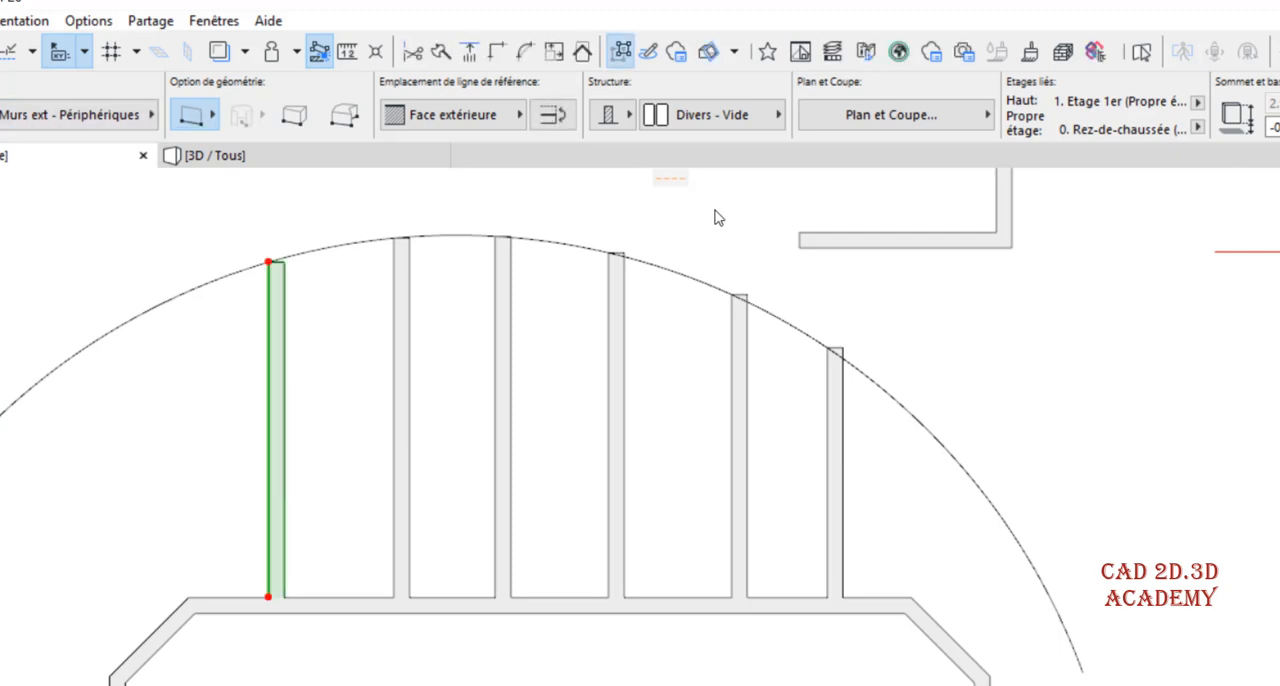
pyautogui.hotkey('ctrl', 't')
pyautogui.click(705, 320)
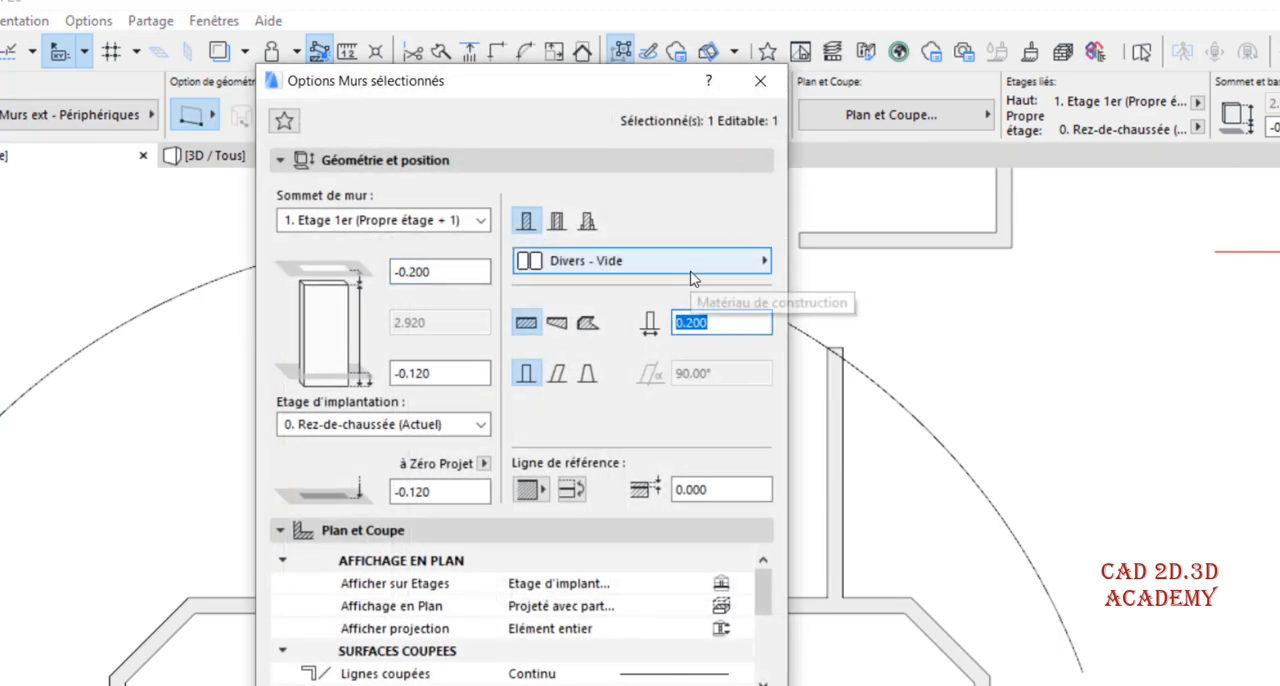
pyautogui.write('.1')
pyautogui.press('Return')
pyautogui.press('Escape')
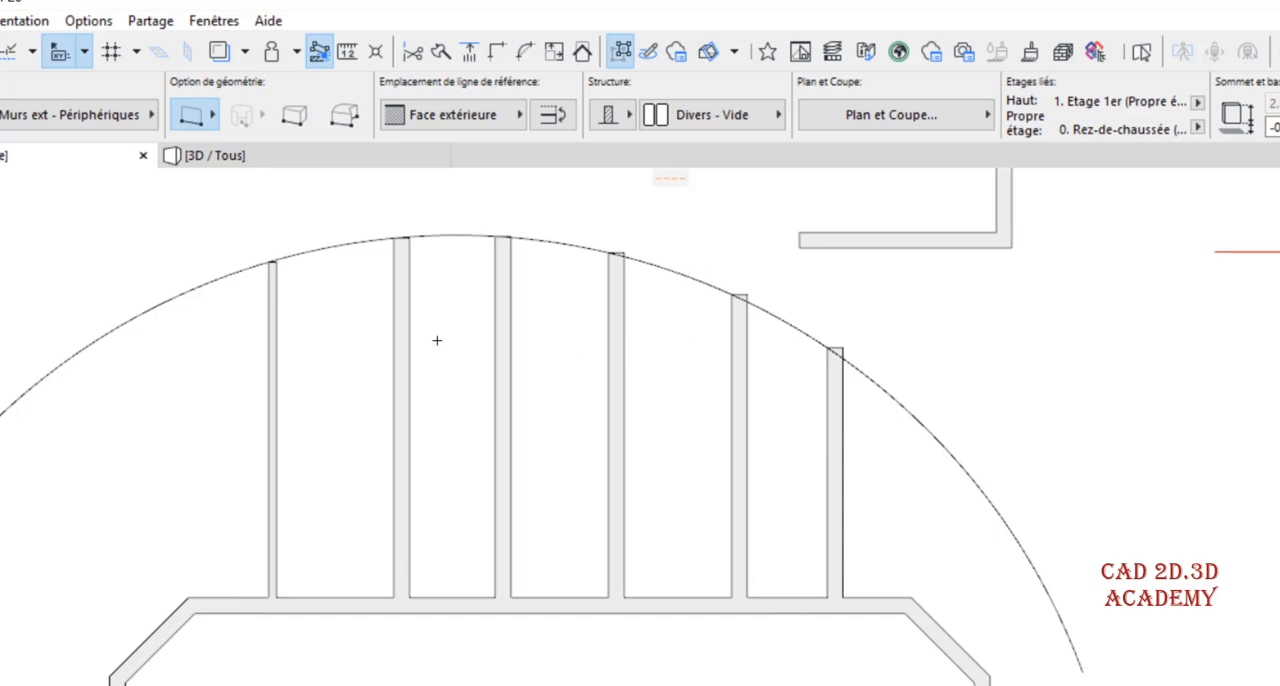
# - Set the thickness of the second vertical wall under the arc to 0.15 and clear the selection
pyautogui.click(400, 388)
pyautogui.hotkey('ctrl', 'b')
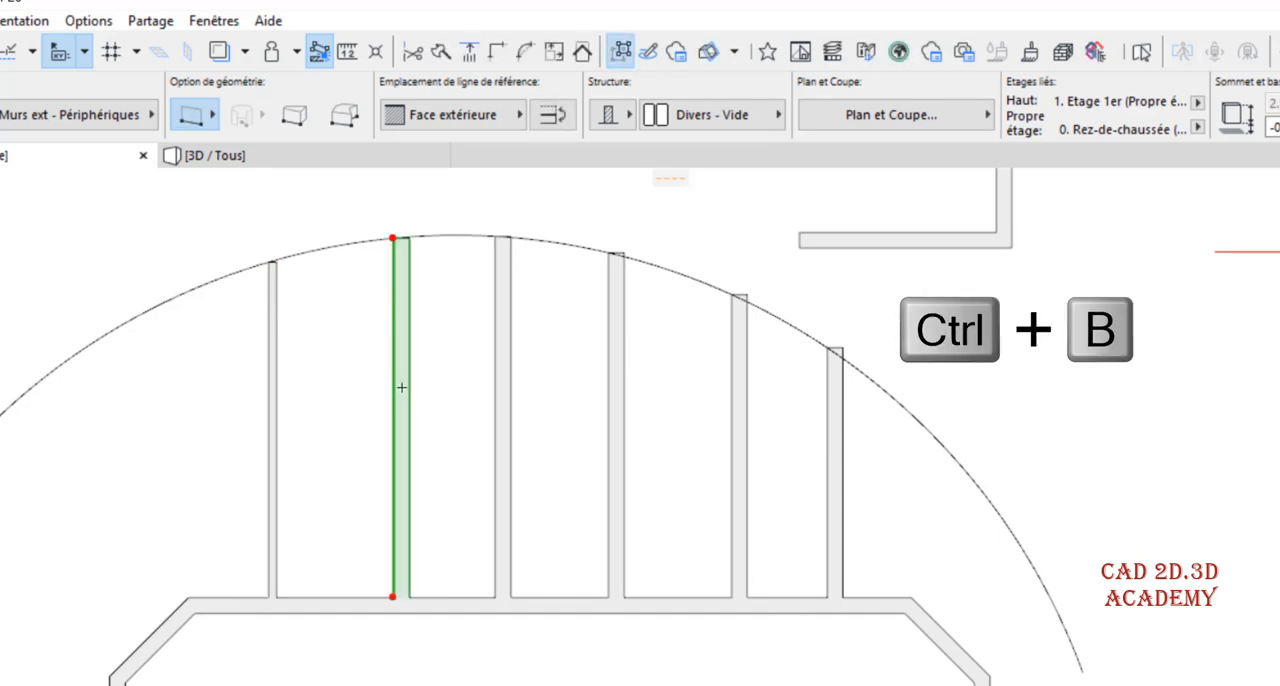
pyautogui.hotkey('ctrl', 't')
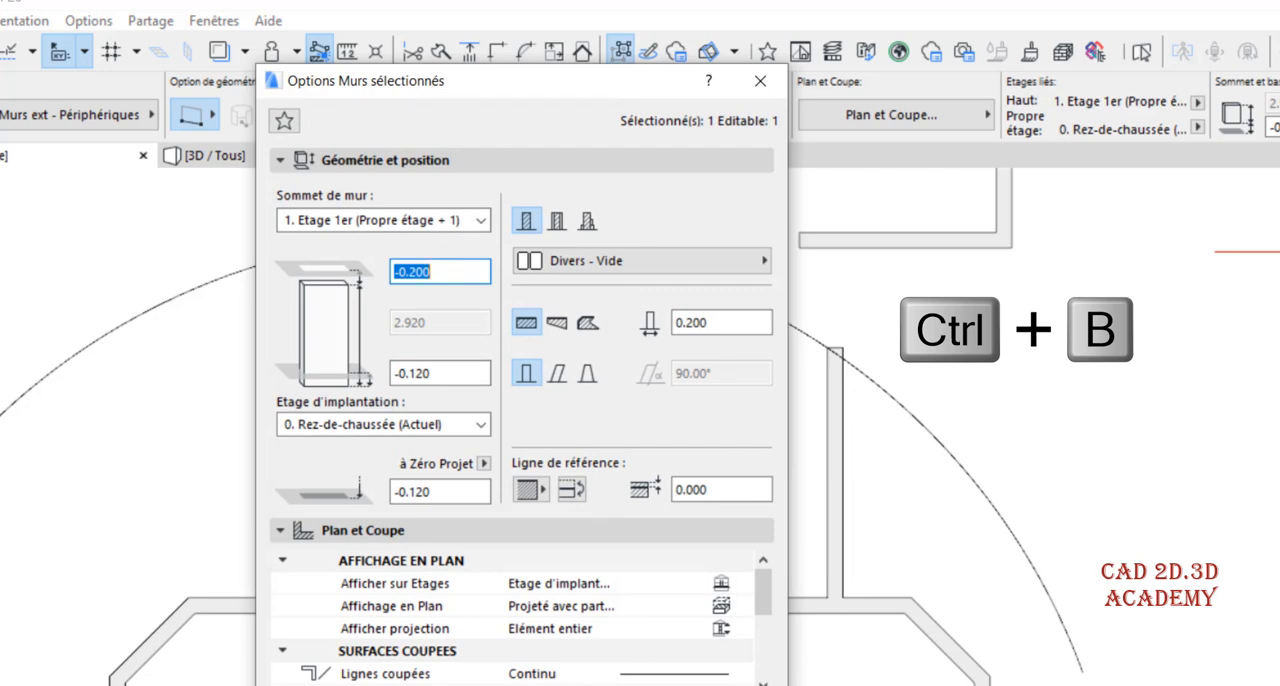
pyautogui.click(720, 322)
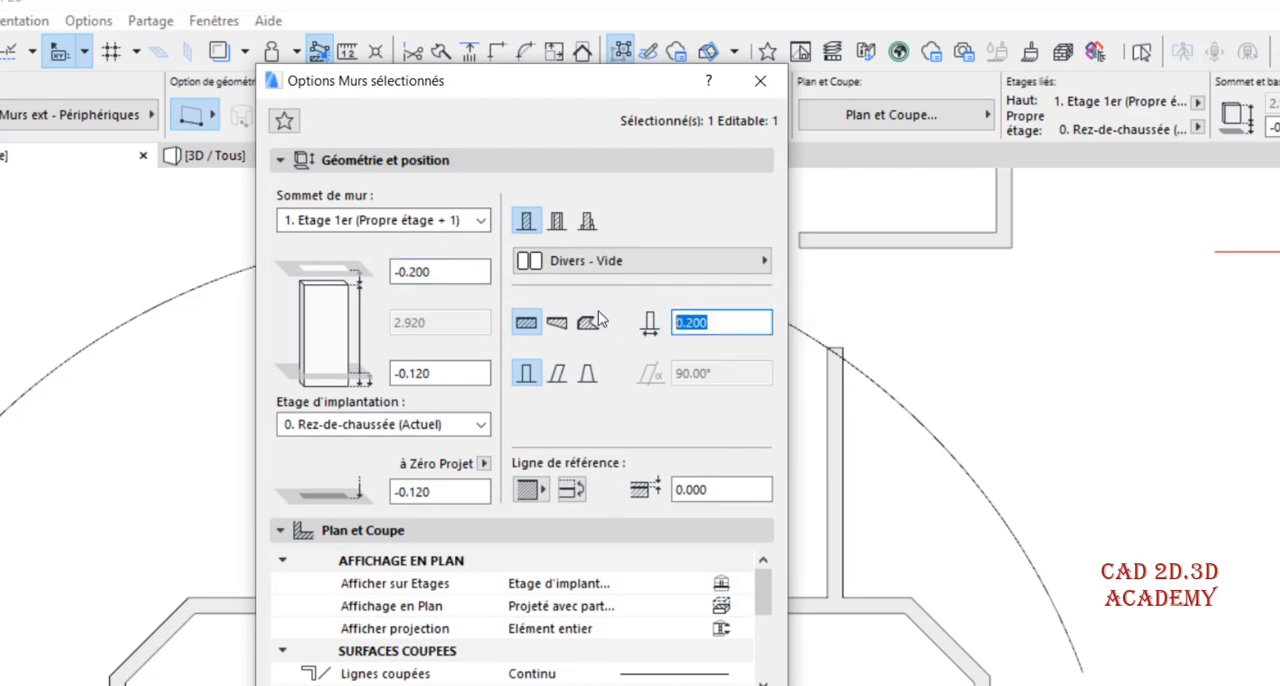
pyautogui.write('0.15')
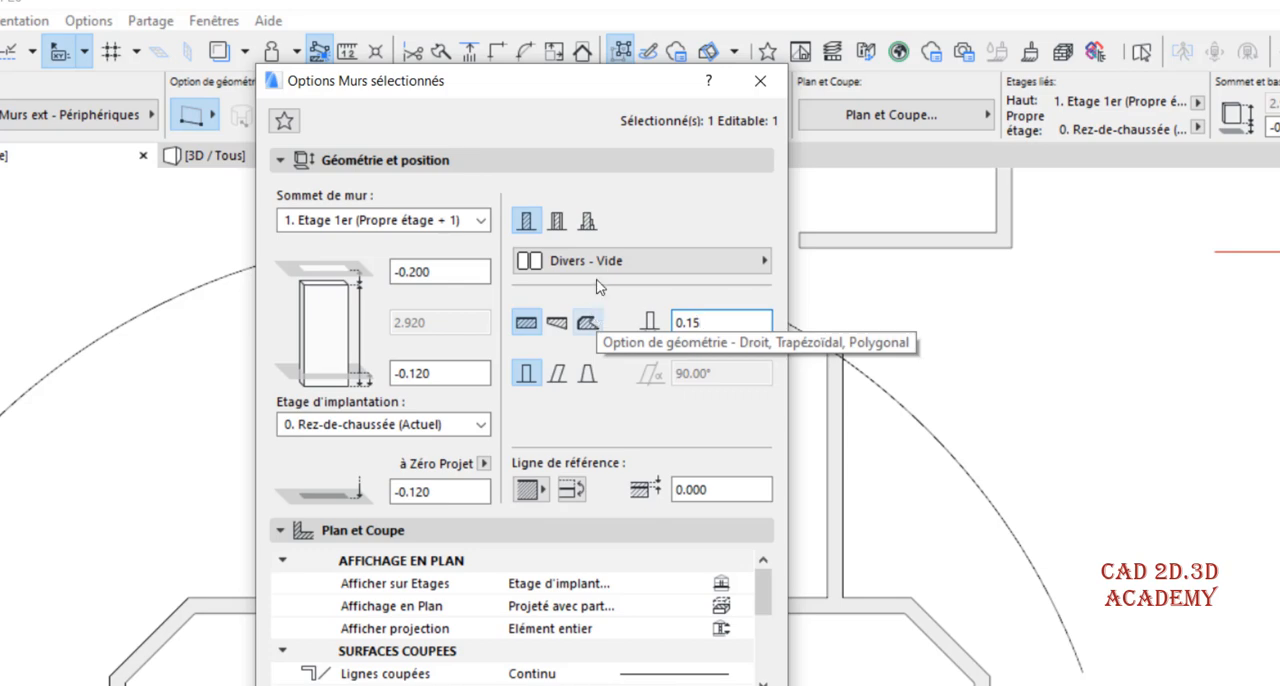
pyautogui.press('Return')
pyautogui.press('Escape')
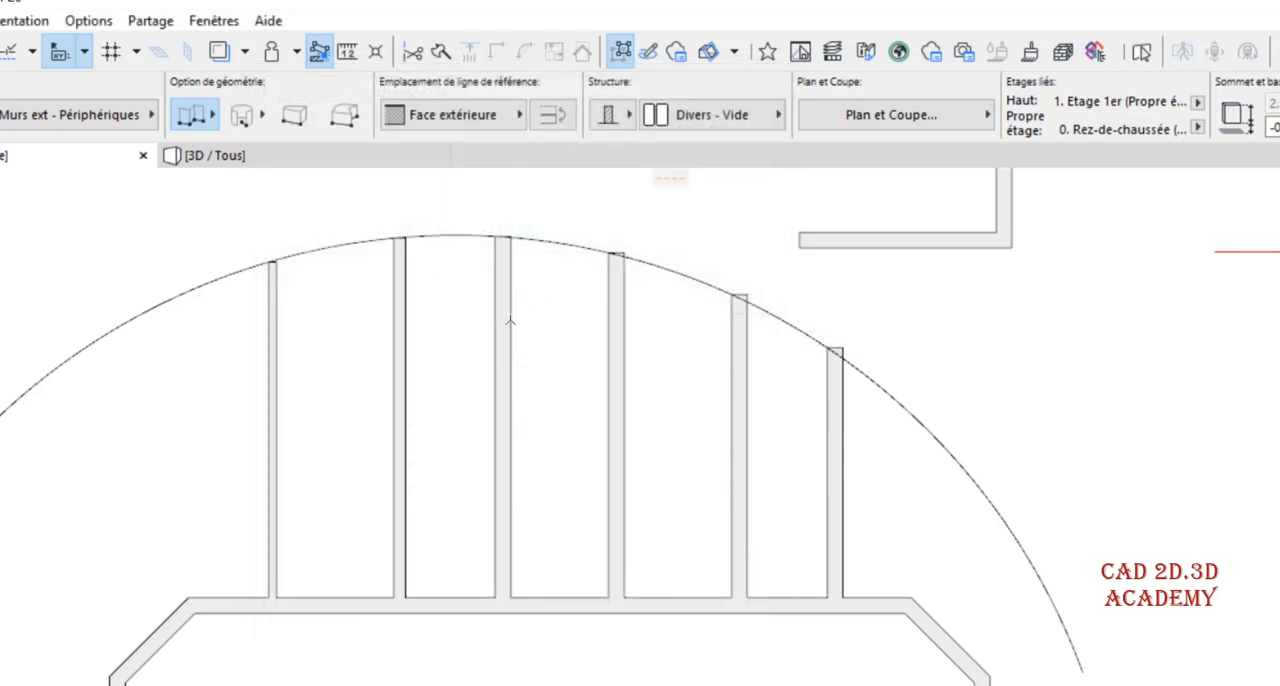
# - Increase the thickness of the fourth vertical wall under the arc in its wall settings
pyautogui.click(618, 345)
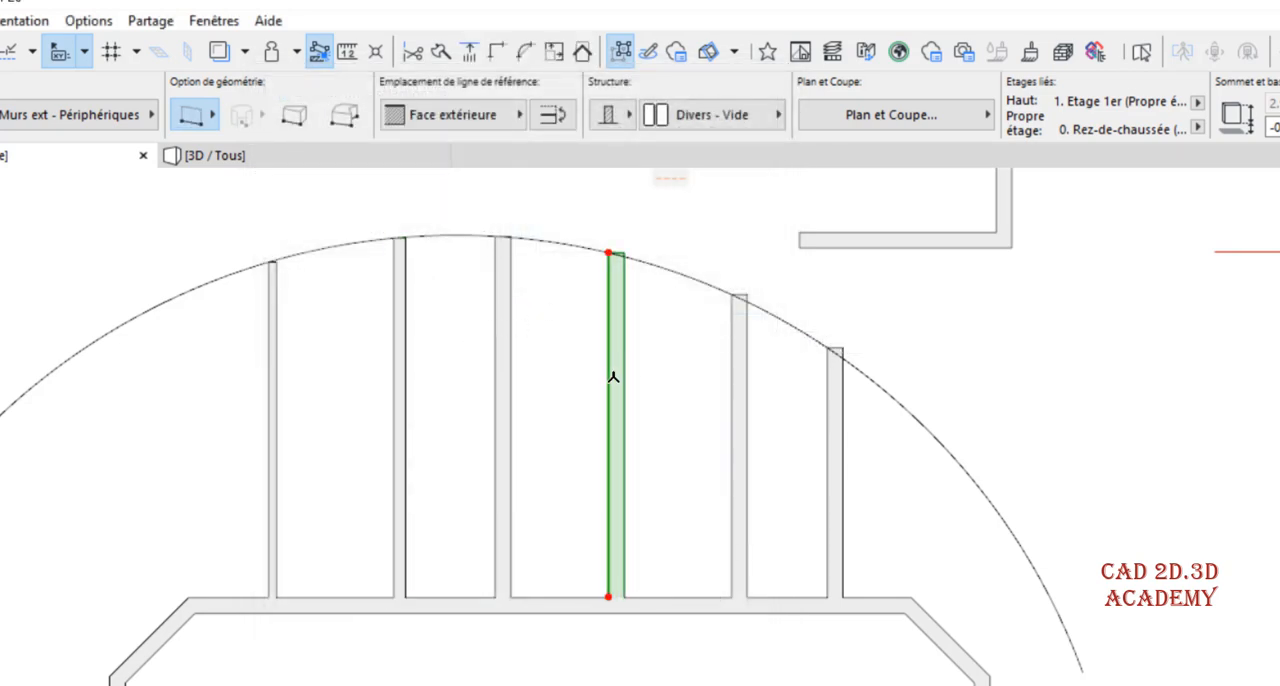
pyautogui.doubleClick(615, 364)
pyautogui.doubleClick(700, 322)
pyautogui.write('0.15')
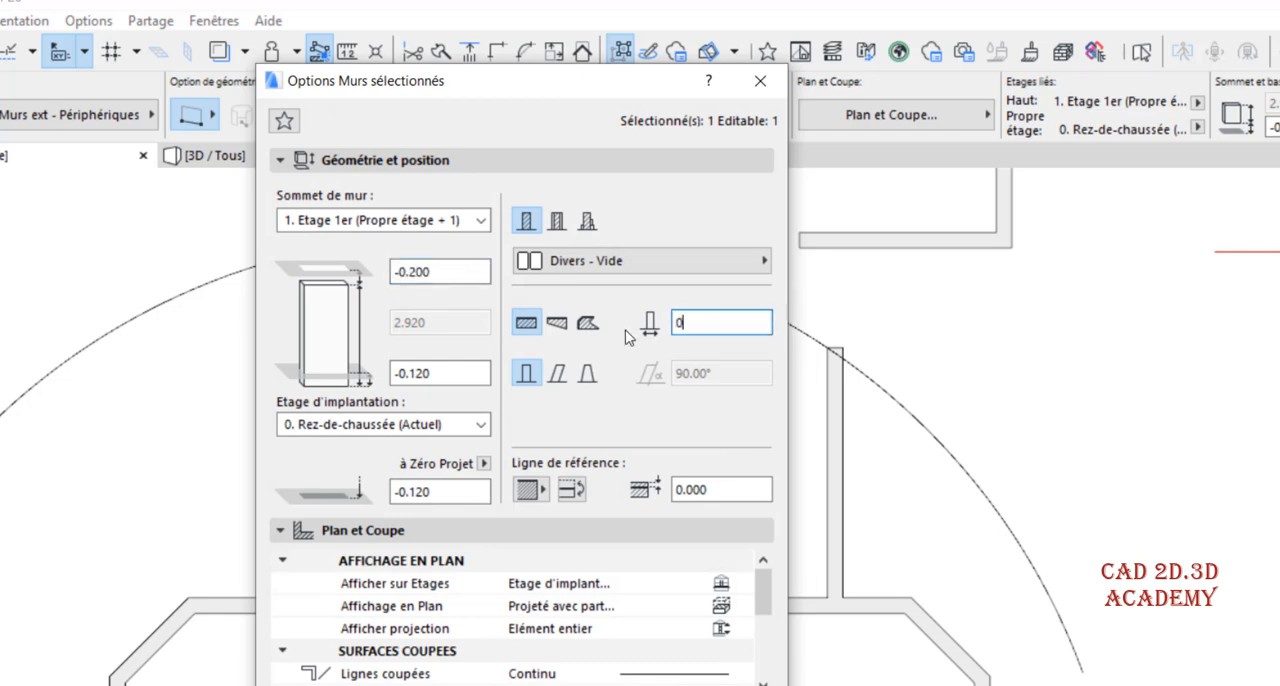
pyautogui.press('Return')
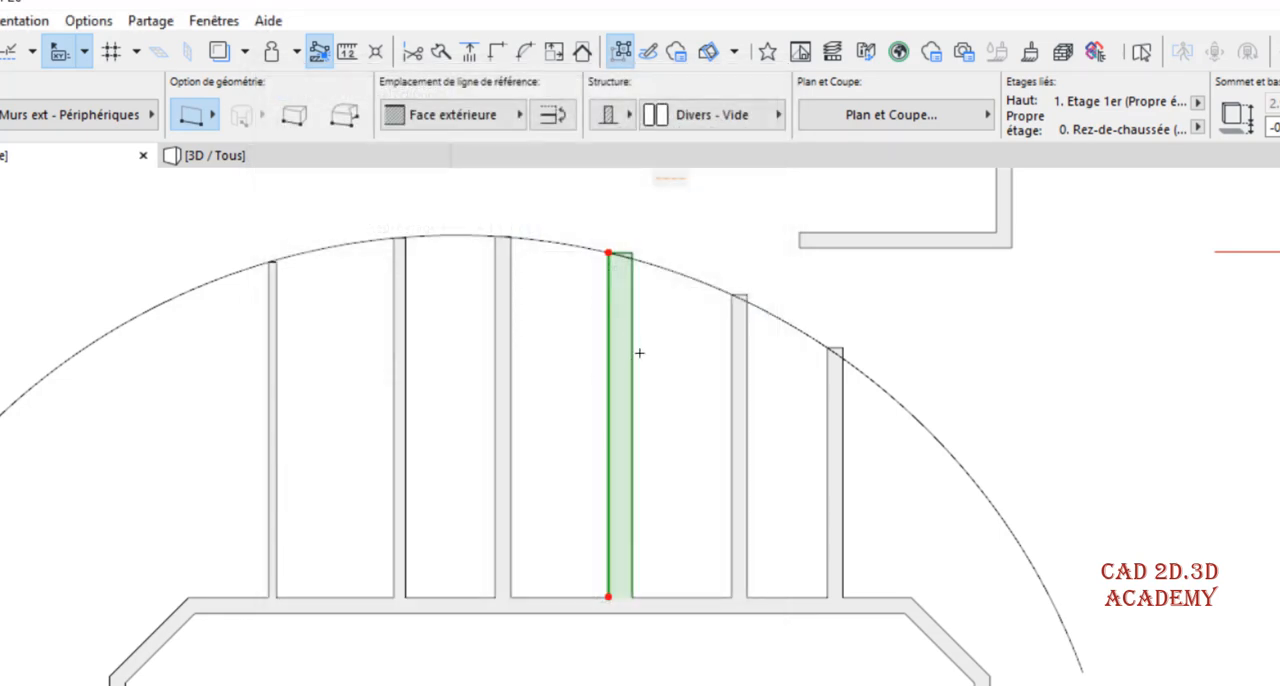
# - Set the thickness of the fifth vertical wall under the arc to 0.4 and clear the selection
pyautogui.click(740, 386)
pyautogui.doubleClick(727, 391)
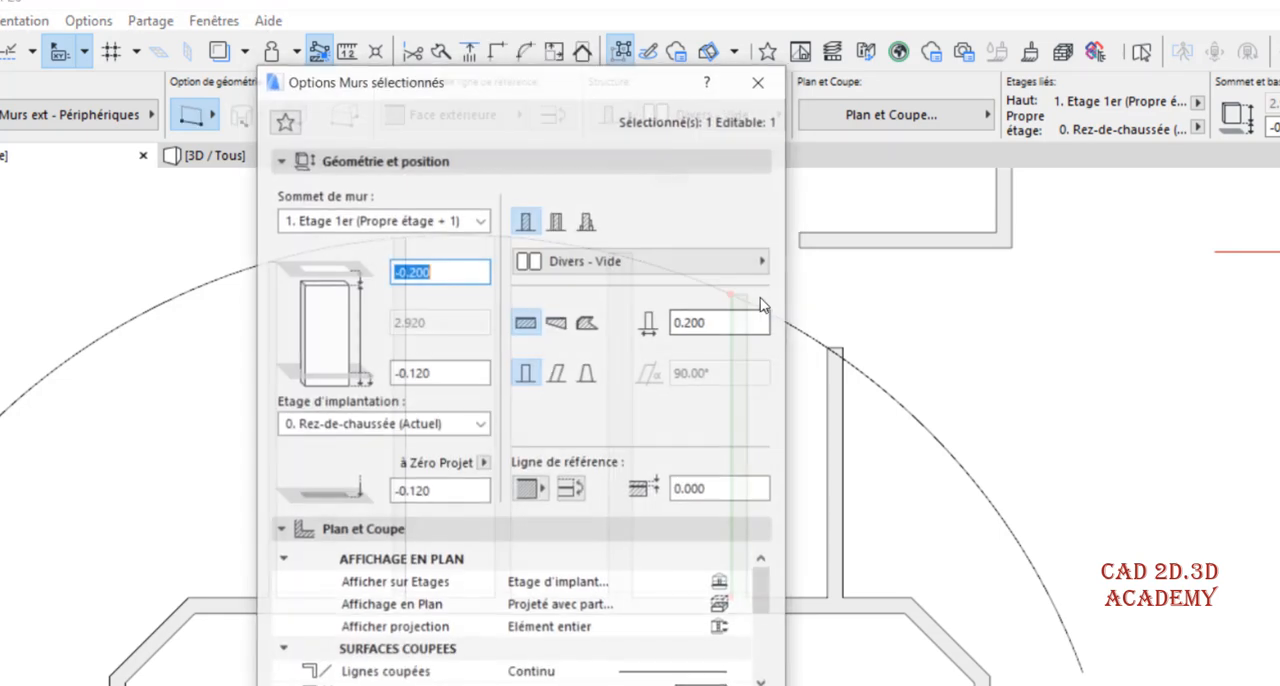
pyautogui.doubleClick(751, 321)
pyautogui.write('0.4')
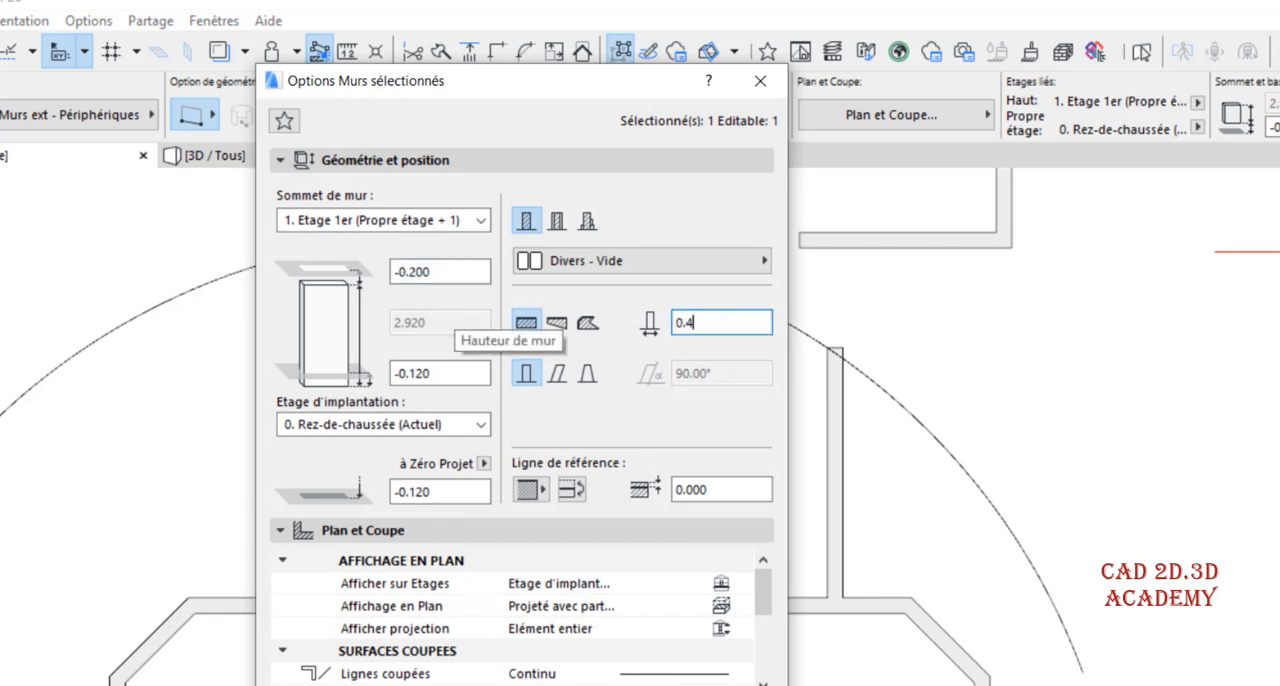
pyautogui.press('Return')
pyautogui.press('Escape')
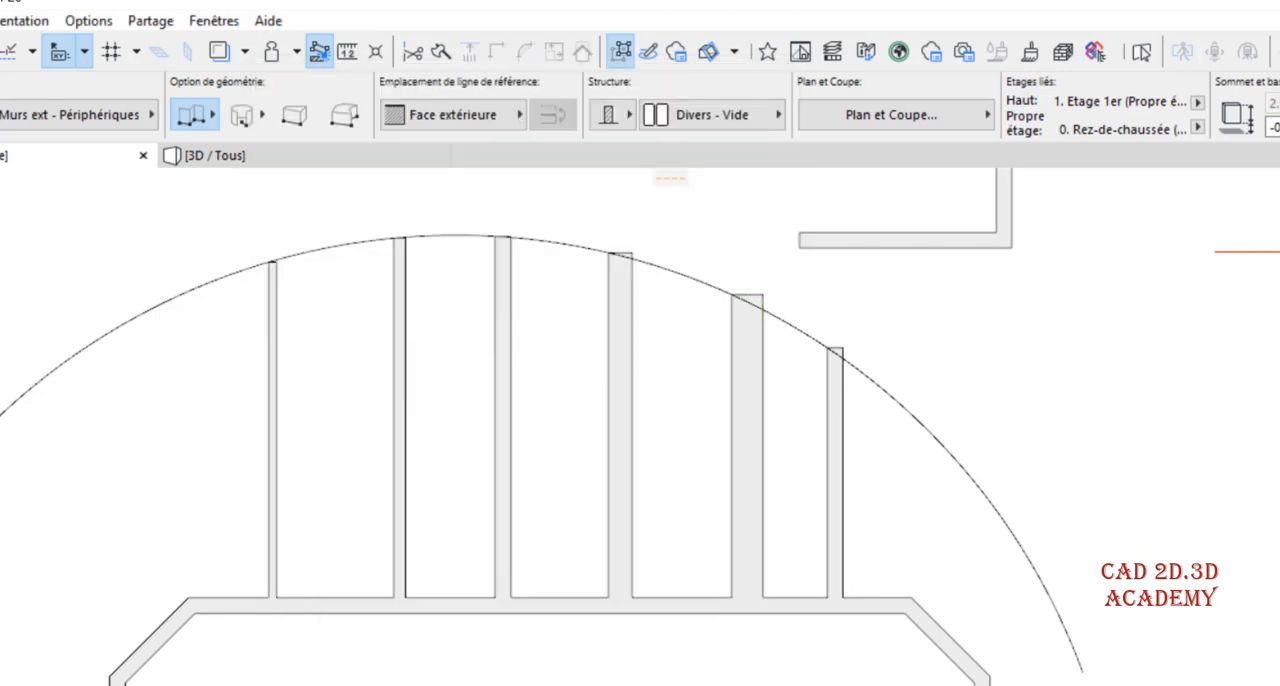
# - Pick up the first vertical wall's parameters and transfer them to the second and sixth vertical walls
pyautogui.scroll(1, 212, 613)
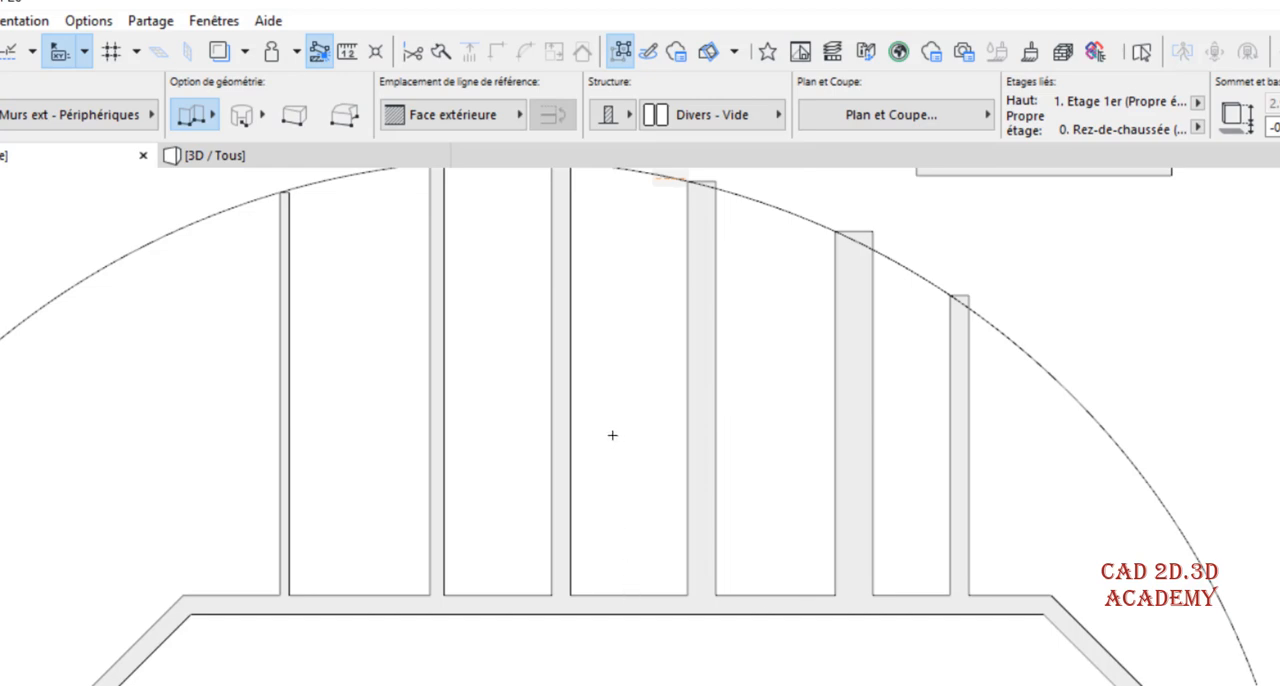
pyautogui.moveTo(612, 435); pyautogui.dragTo(580, 466, button='middle')
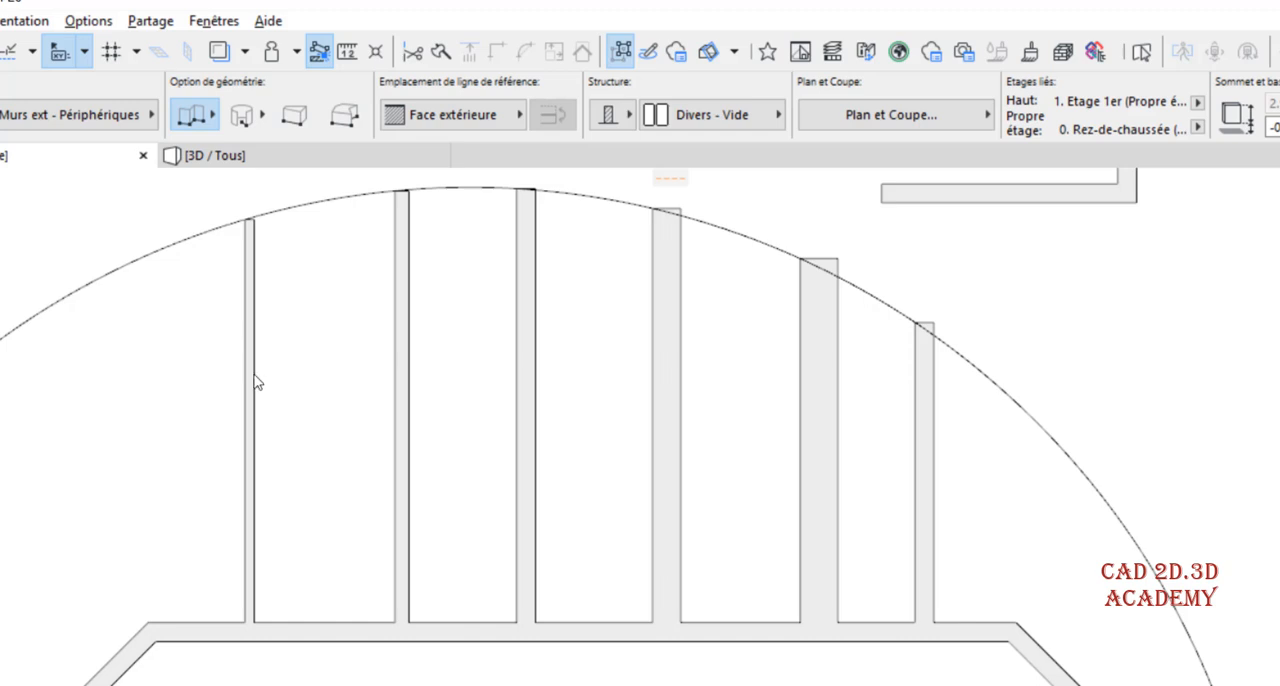
pyautogui.press('alt')
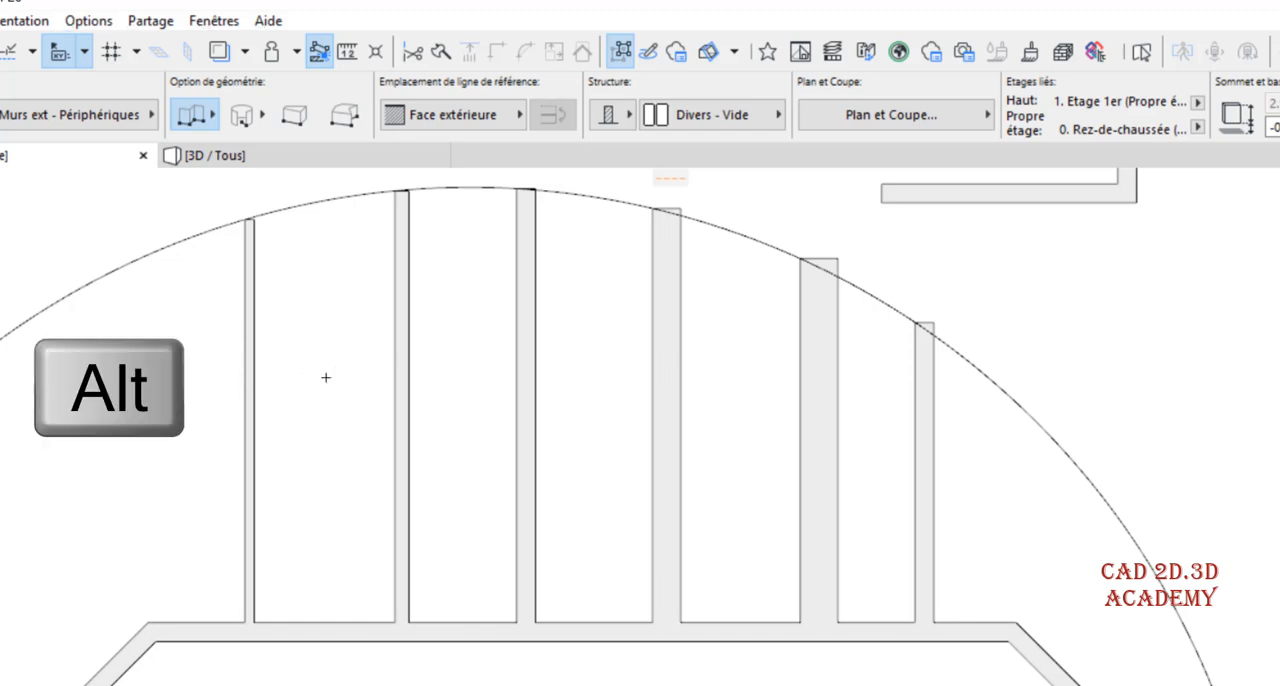
pyautogui.keyDown('alt'); pyautogui.click(257, 387); pyautogui.keyUp('alt')
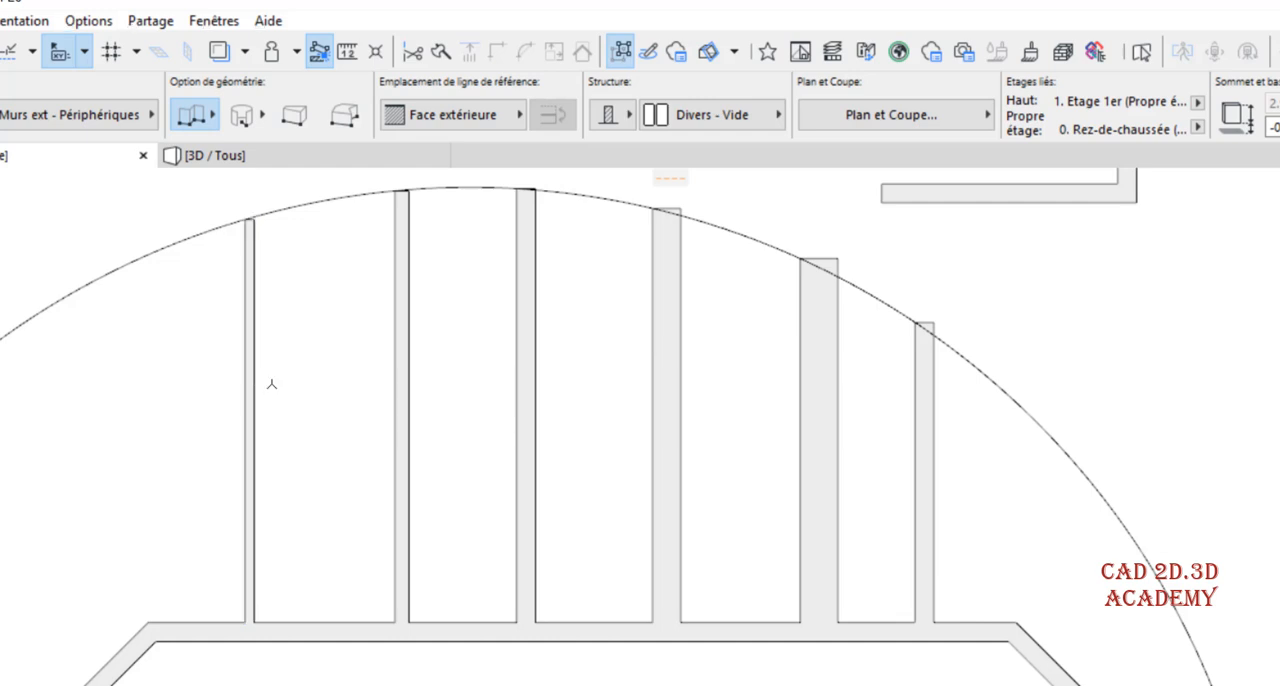
pyautogui.keyDown('ctrl'); pyautogui.keyDown('alt'); pyautogui.click(412, 365); pyautogui.keyUp('alt'); pyautogui.keyUp('ctrl')
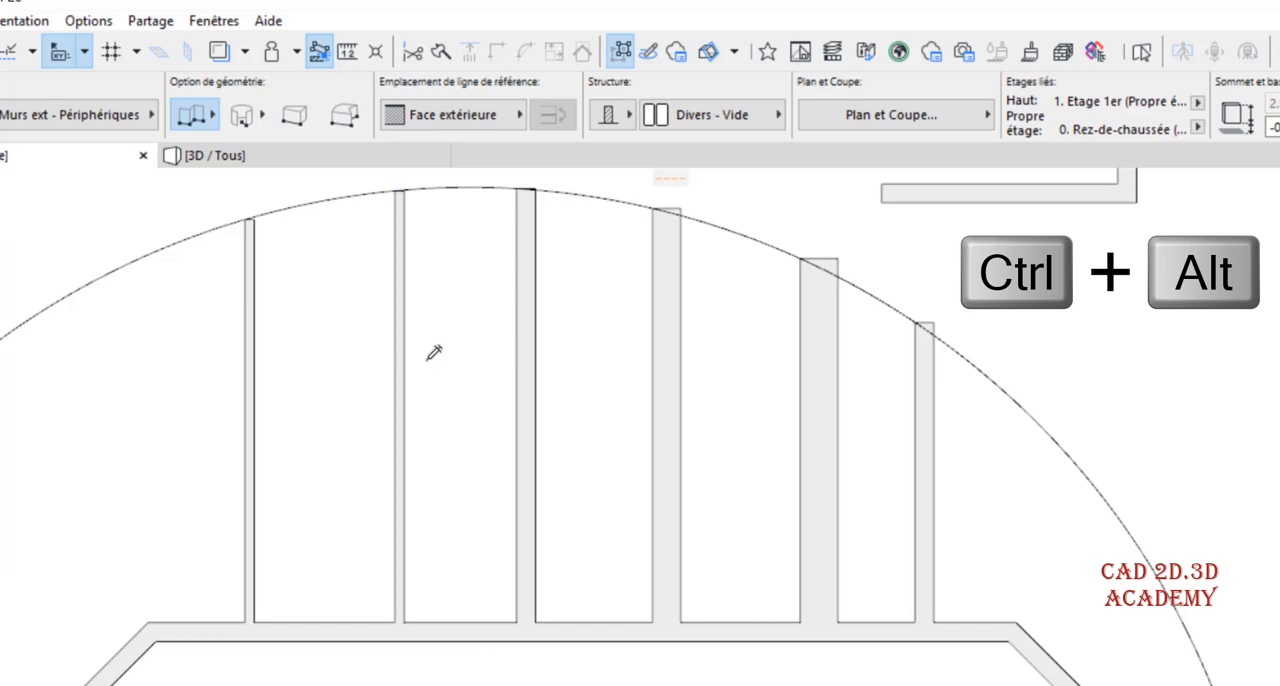
pyautogui.keyDown('ctrl'); pyautogui.keyDown('alt'); pyautogui.click(932, 449); pyautogui.keyUp('alt'); pyautogui.keyUp('ctrl')
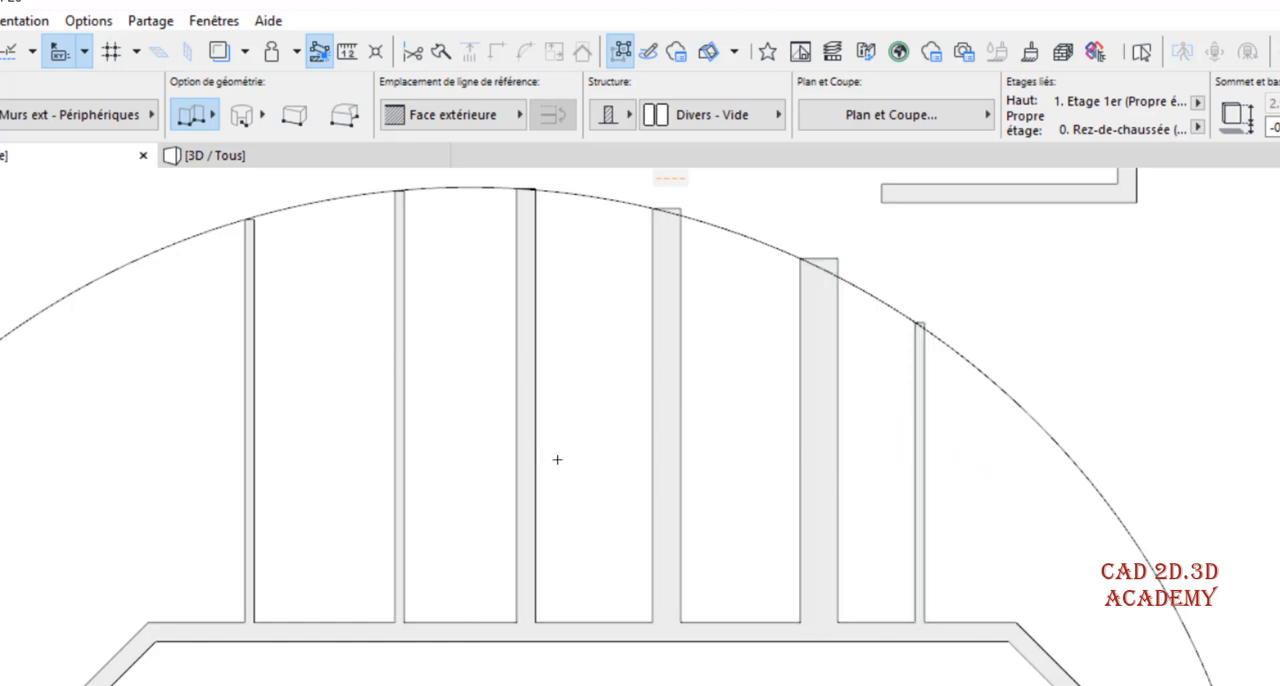
# - Pick up the fifth vertical wall's parameters and transfer them to the upper, lower, left and right walls of the chamfered outline
pyautogui.keyDown('alt'); pyautogui.click(799, 395); pyautogui.keyUp('alt')
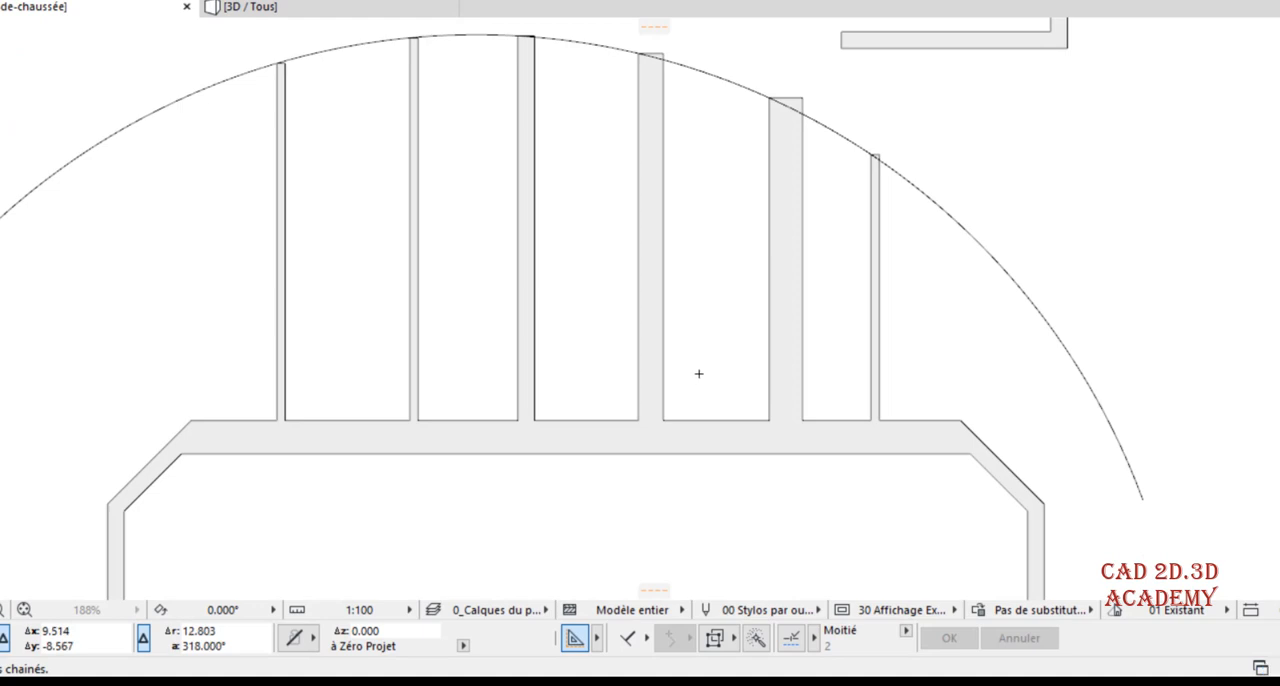
pyautogui.scroll(-2, 654, 289)
pyautogui.scroll(3, 663, 437)
pyautogui.scroll(-3, 532, 344)
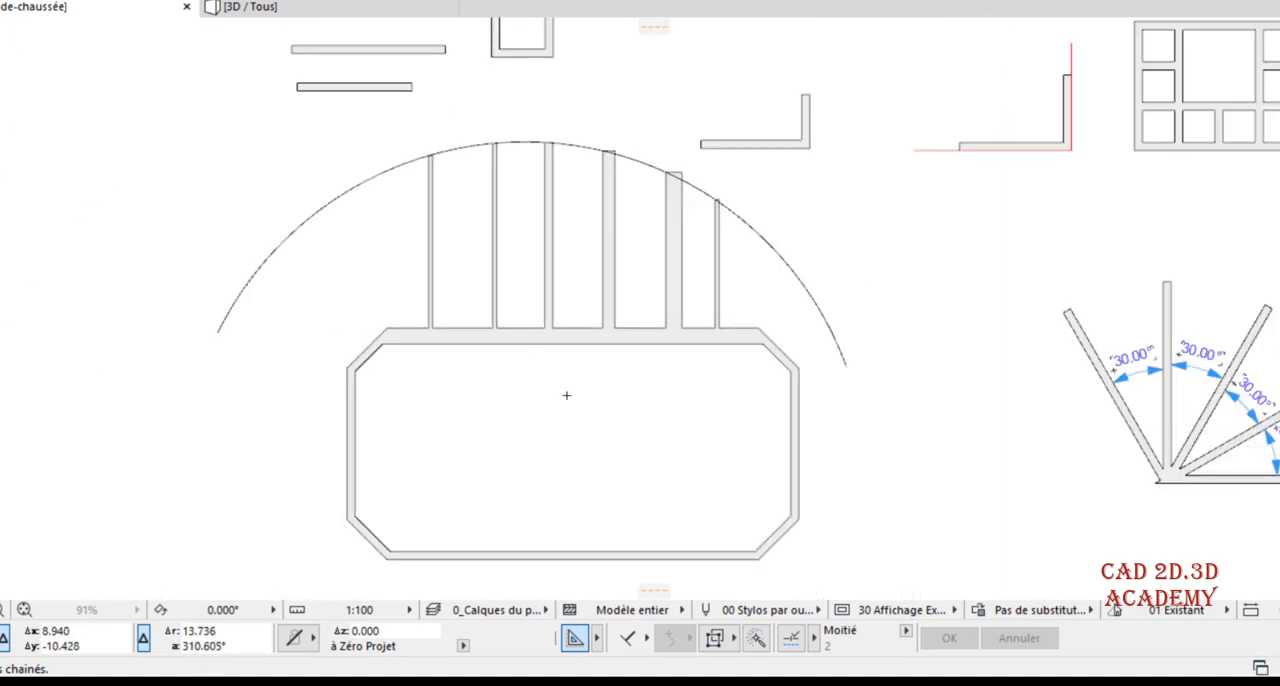
pyautogui.scroll(2, 566, 397)
pyautogui.scroll(-2, 617, 520)
pyautogui.scroll(2, 631, 503)
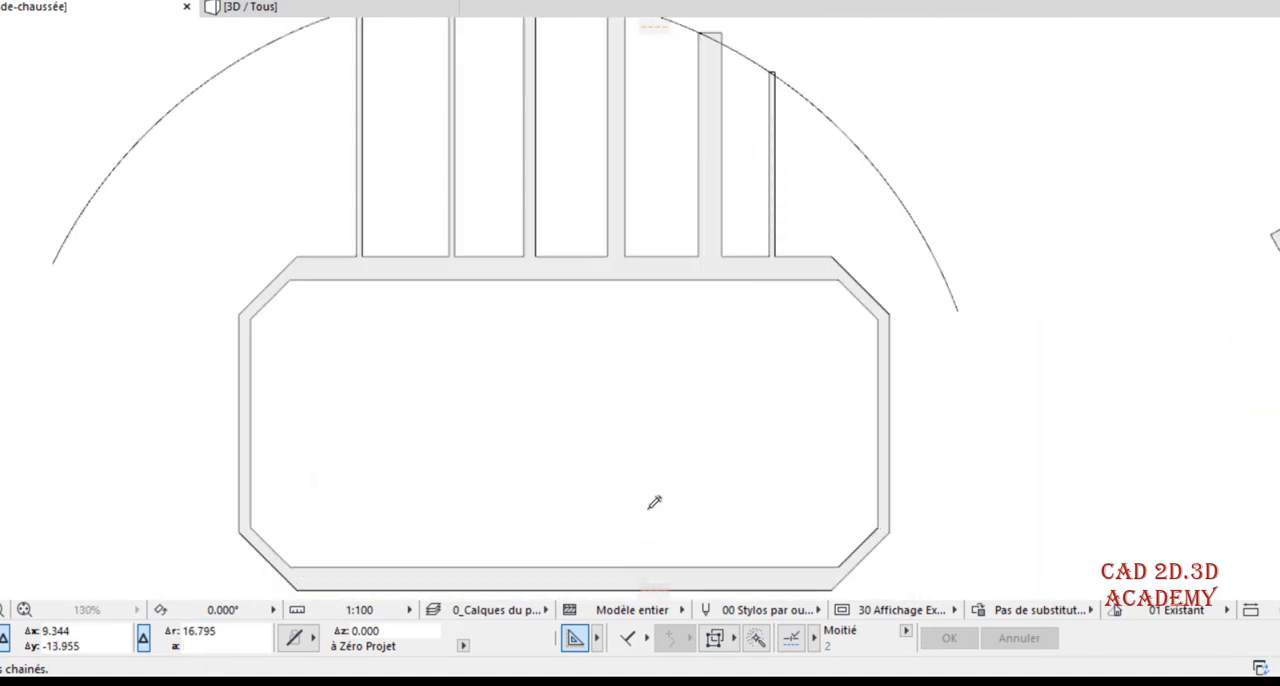
pyautogui.keyDown('ctrl'); pyautogui.keyDown('alt'); pyautogui.click(260, 392); pyautogui.keyUp('alt'); pyautogui.keyUp('ctrl')
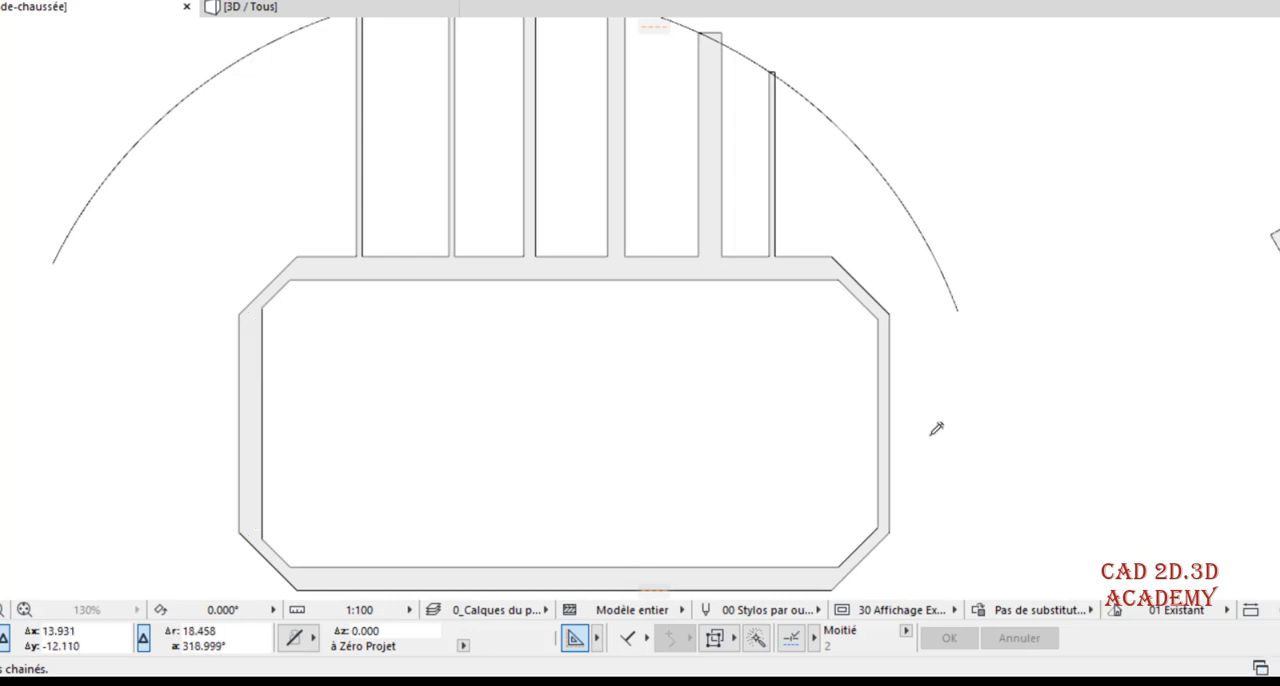
pyautogui.keyDown('ctrl'); pyautogui.keyDown('alt'); pyautogui.click(888, 397); pyautogui.keyUp('alt'); pyautogui.keyUp('ctrl')
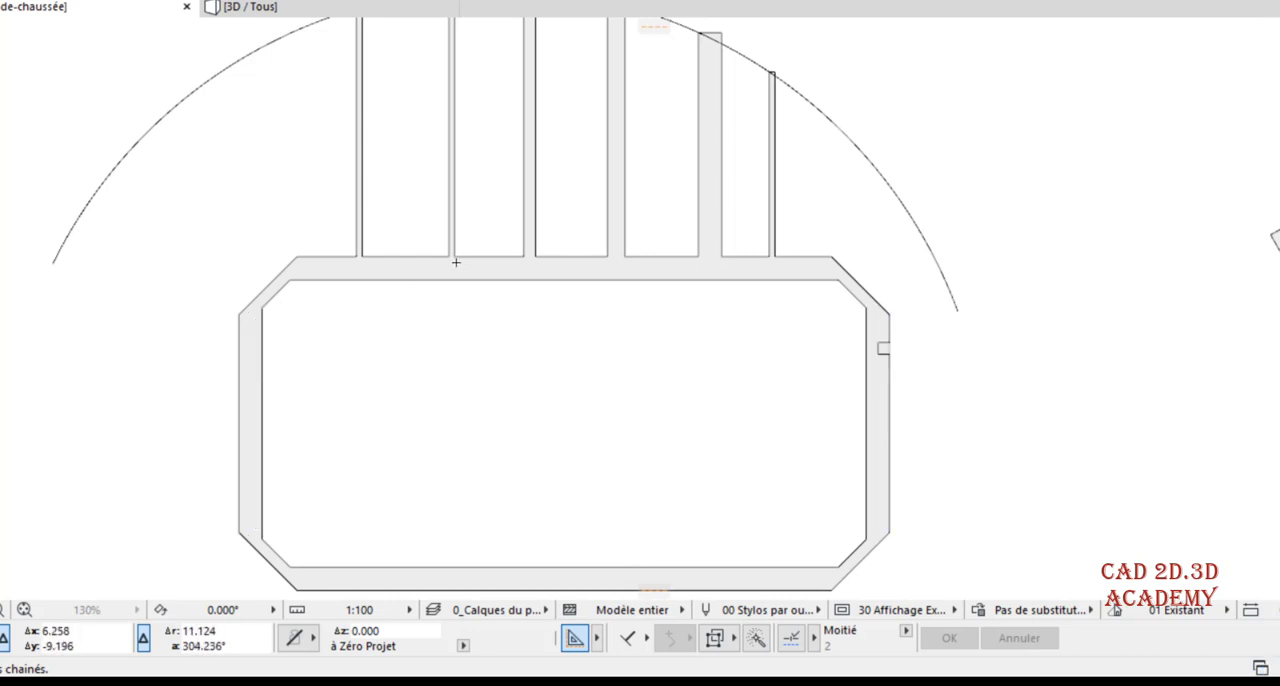
# - Check the thickness of the third vertical wall in its settings and close them without changes
pyautogui.scroll(-2, 431, 273)
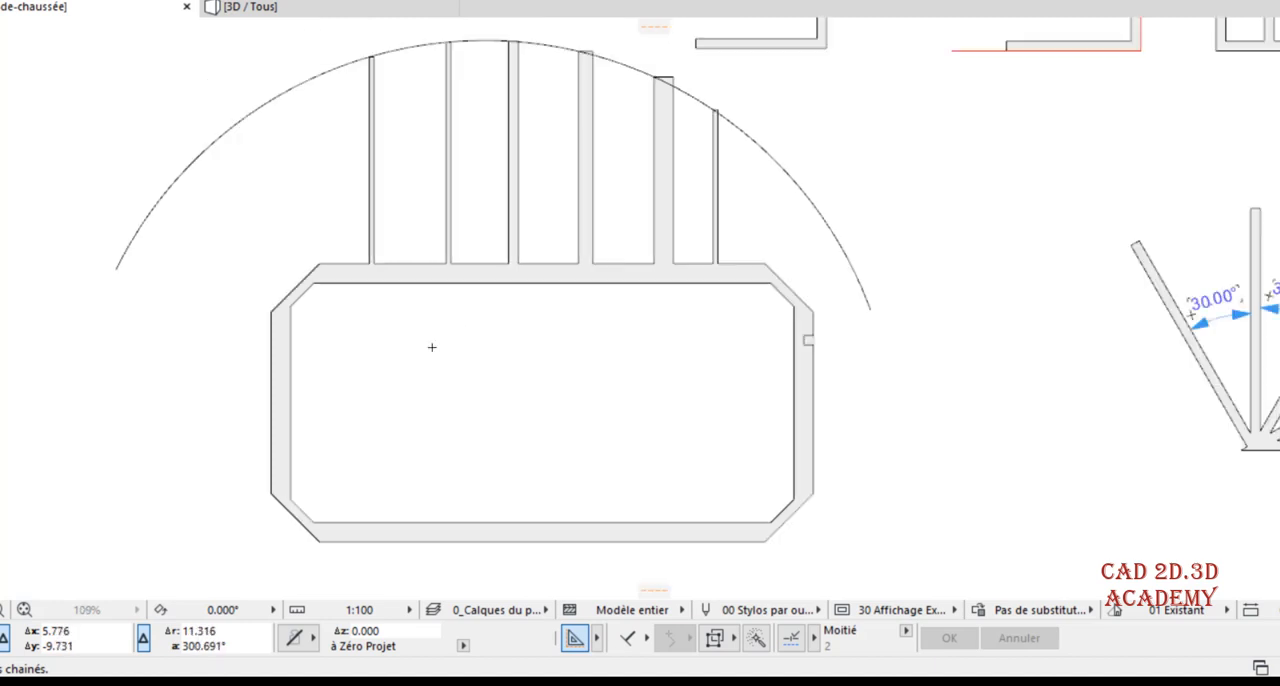
pyautogui.scroll(4, 523, 169)
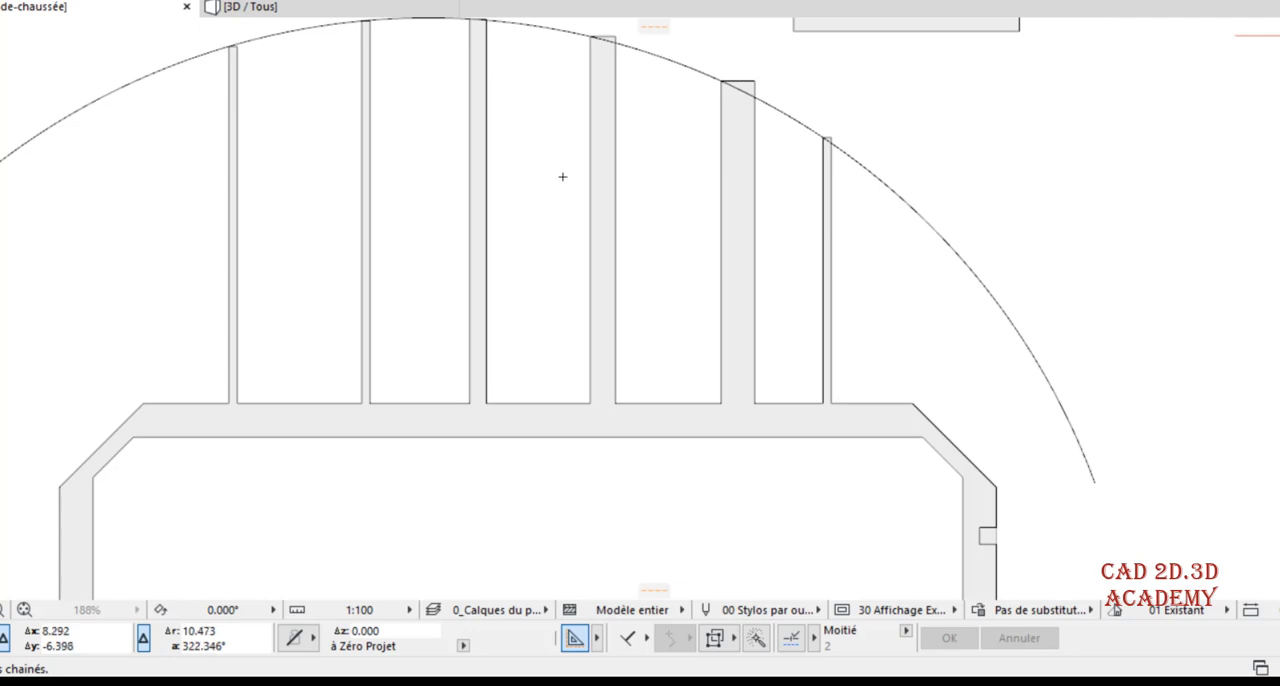
pyautogui.click(485, 172)
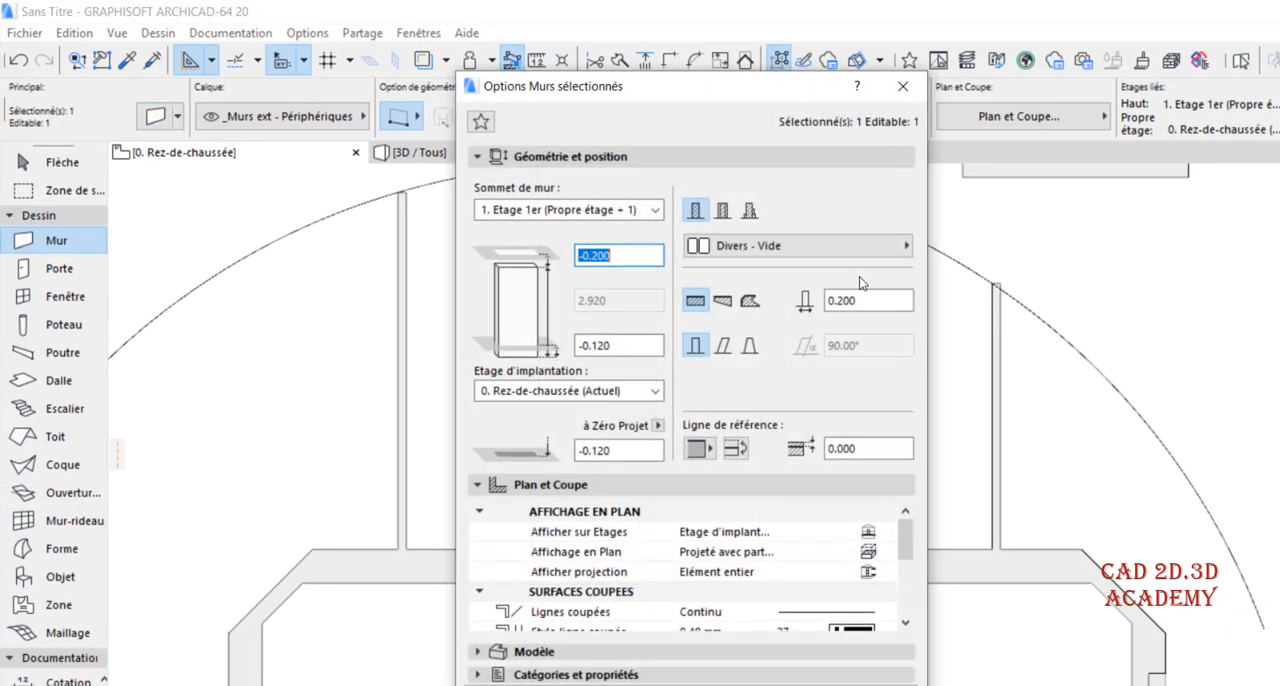
pyautogui.click(909, 91)
# - Pick up the third vertical wall's parameters, transfer them to the fourth, fifth and sixth vertical walls, and clear the selection
pyautogui.press('alt')
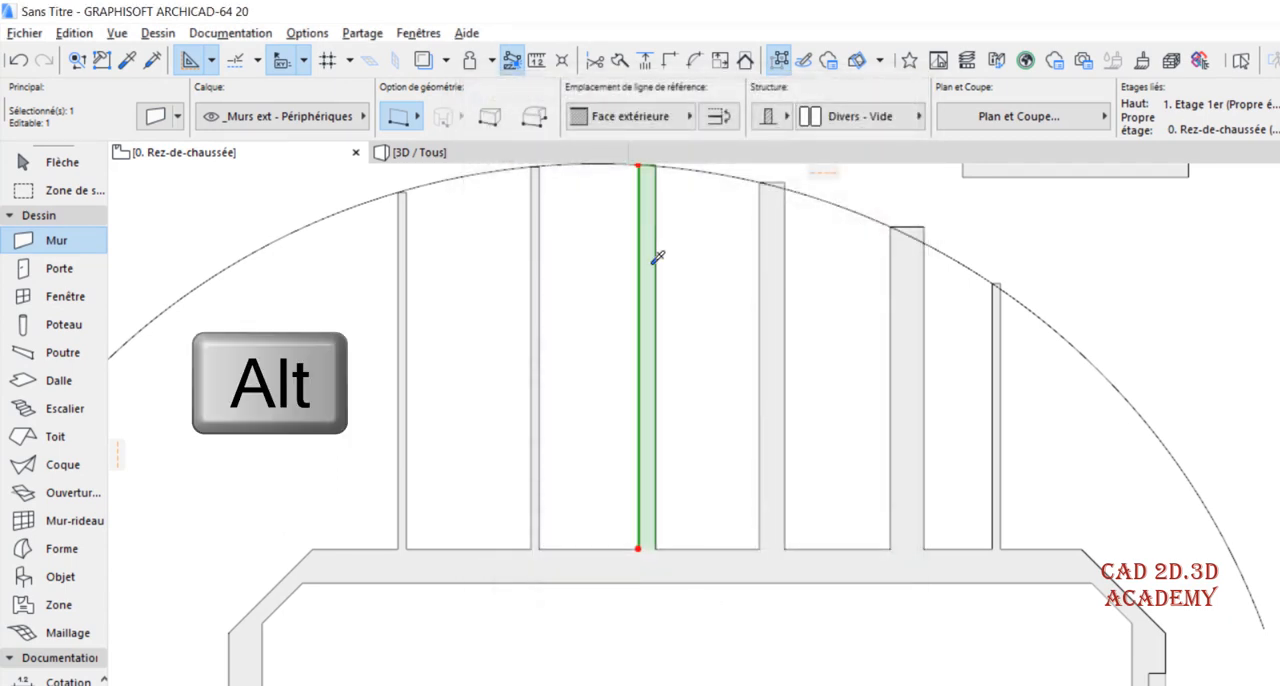
pyautogui.hotkey('ctrl', 'alt')
pyautogui.keyDown('ctrl'); pyautogui.keyDown('alt'); pyautogui.click(781, 306); pyautogui.keyUp('alt'); pyautogui.keyUp('ctrl')
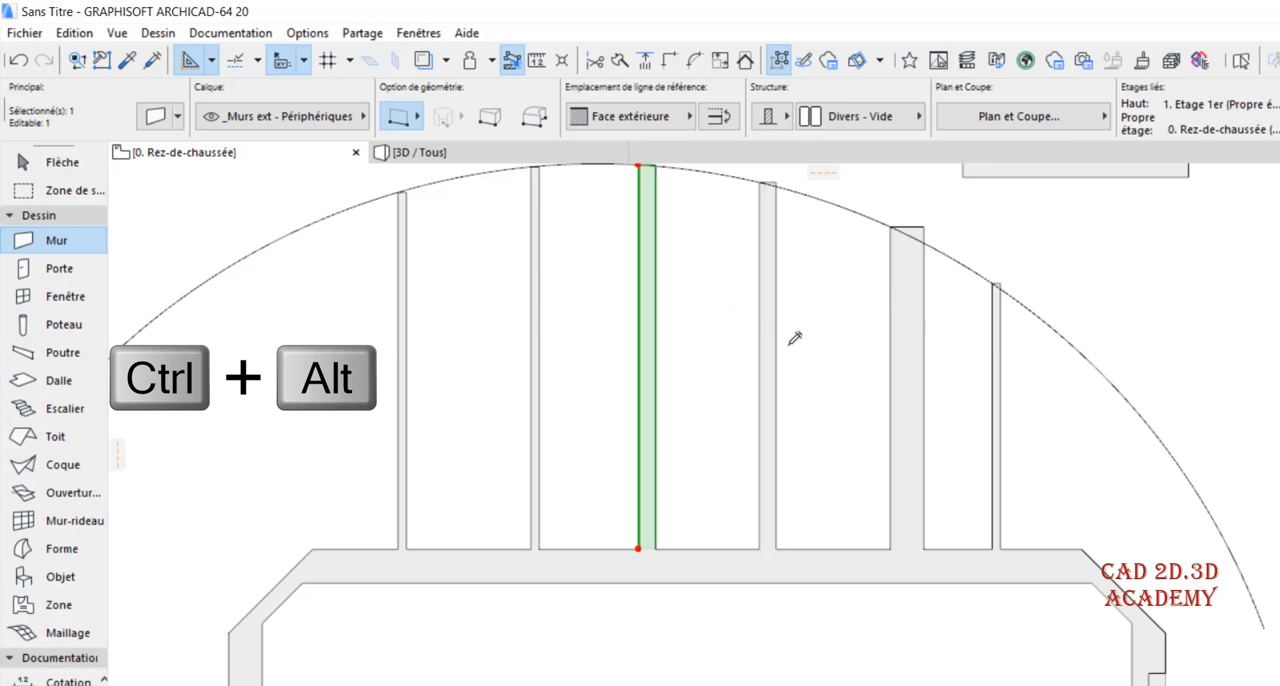
pyautogui.keyDown('ctrl'); pyautogui.keyDown('alt'); pyautogui.click(907, 350); pyautogui.keyUp('alt'); pyautogui.keyUp('ctrl')
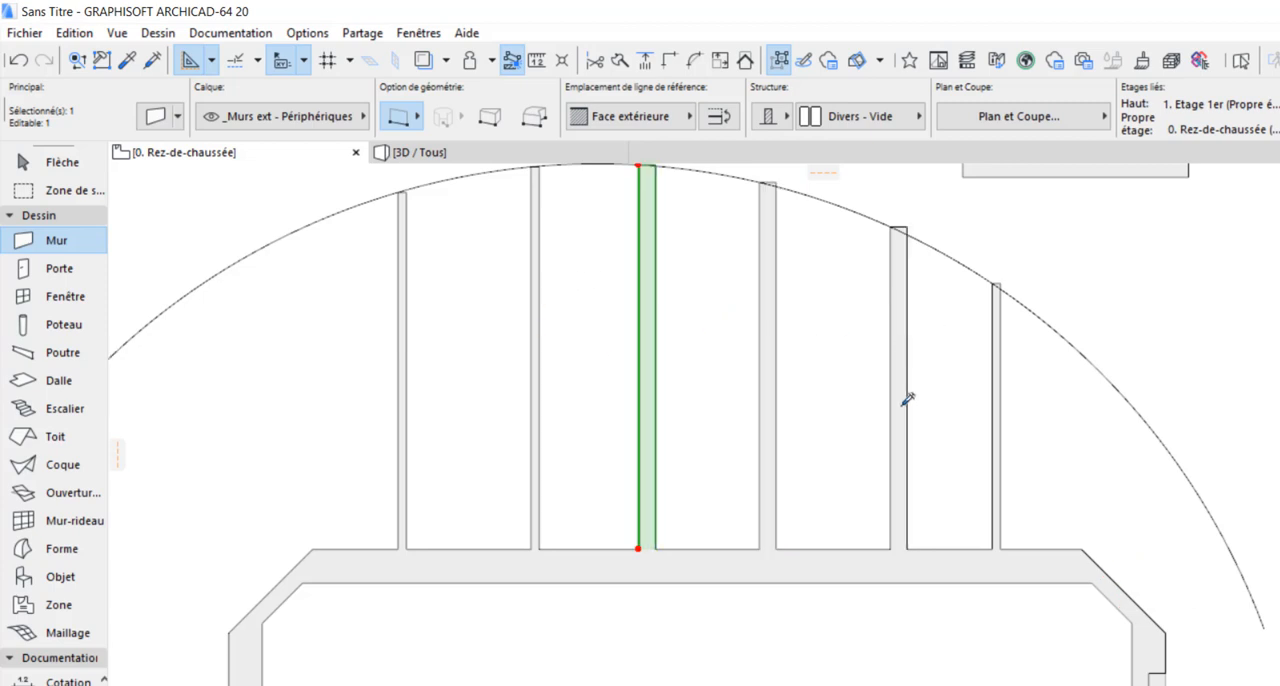
pyautogui.keyDown('ctrl'); pyautogui.keyDown('alt'); pyautogui.click(996, 370); pyautogui.keyUp('alt'); pyautogui.keyUp('ctrl')
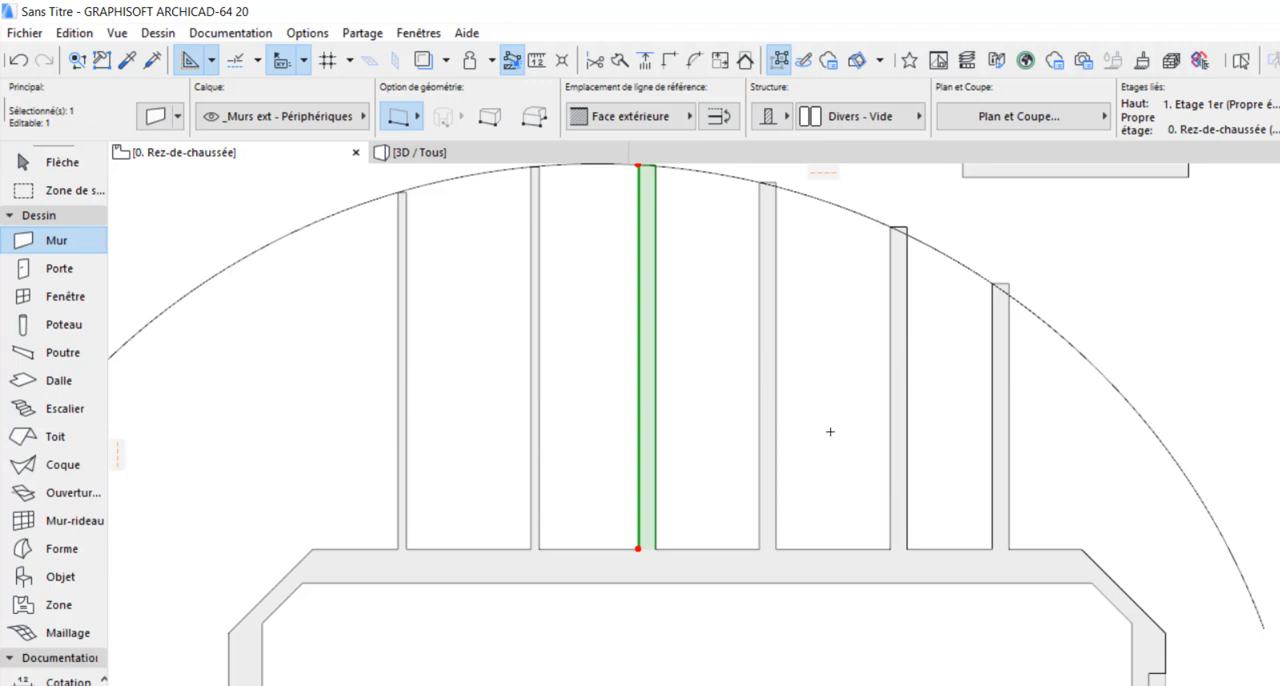
pyautogui.scroll(-2, 844, 372)
pyautogui.scroll(-2, 882, 347)
pyautogui.moveTo(886, 348); pyautogui.dragTo(746, 326, button='middle')
pyautogui.press('Escape')
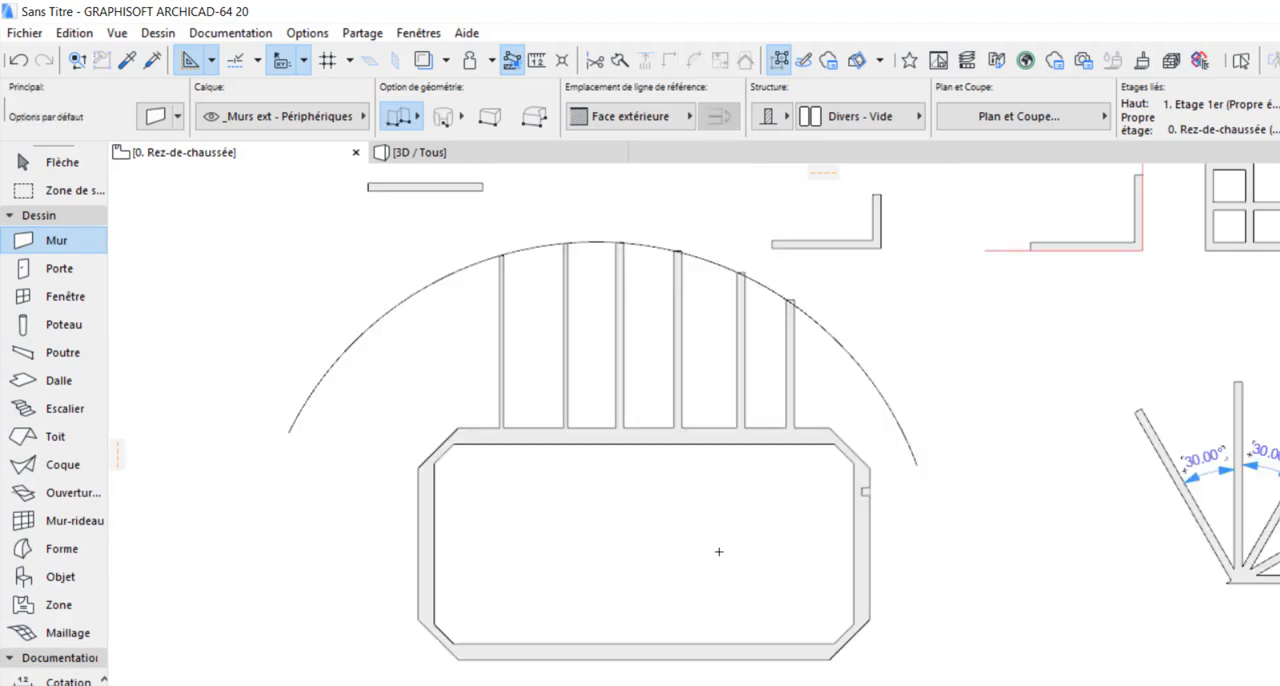